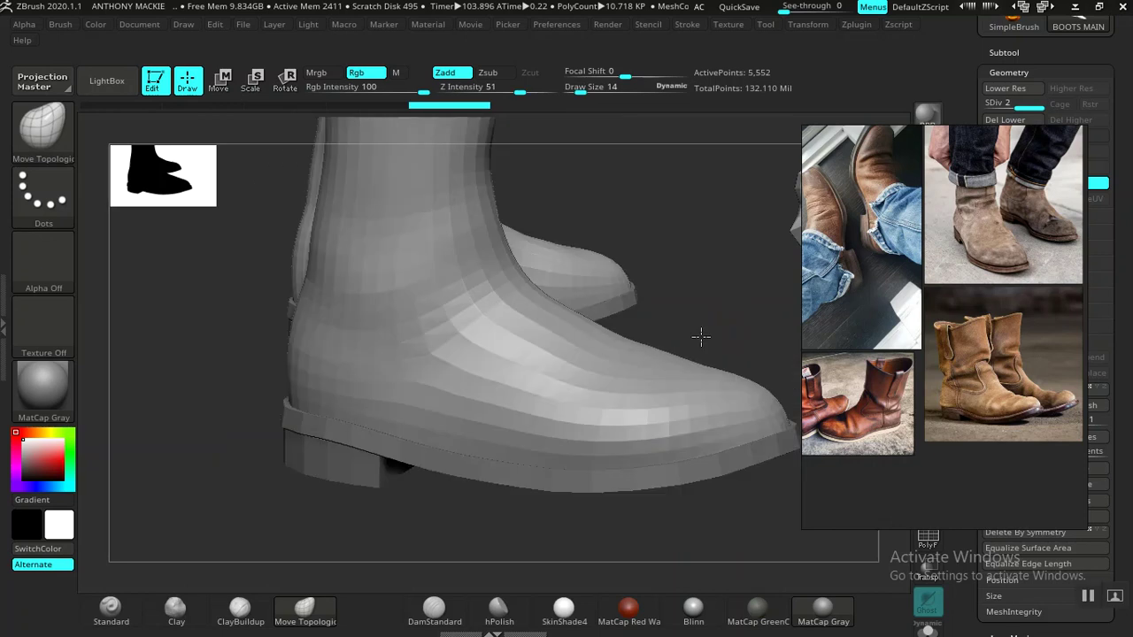
# - Move the boot reference image board clear of the Geometry settings and turn on the PolyFrame display
pyautogui.moveTo(879, 300); pyautogui.dragTo(814, 278, button='right')
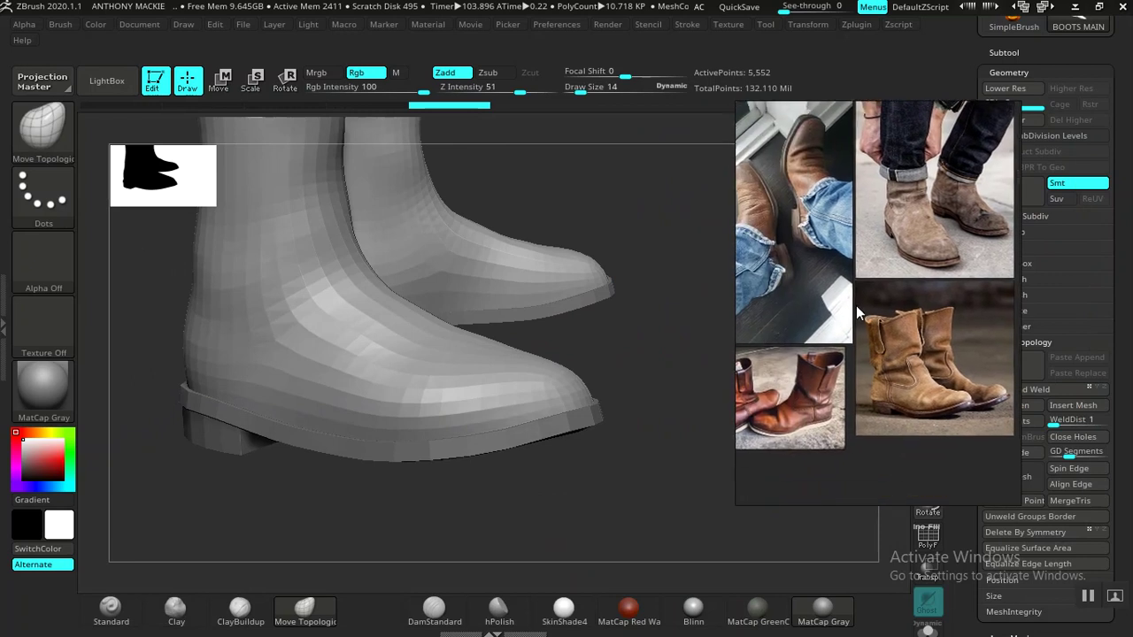
pyautogui.moveTo(860, 304); pyautogui.dragTo(815, 160)
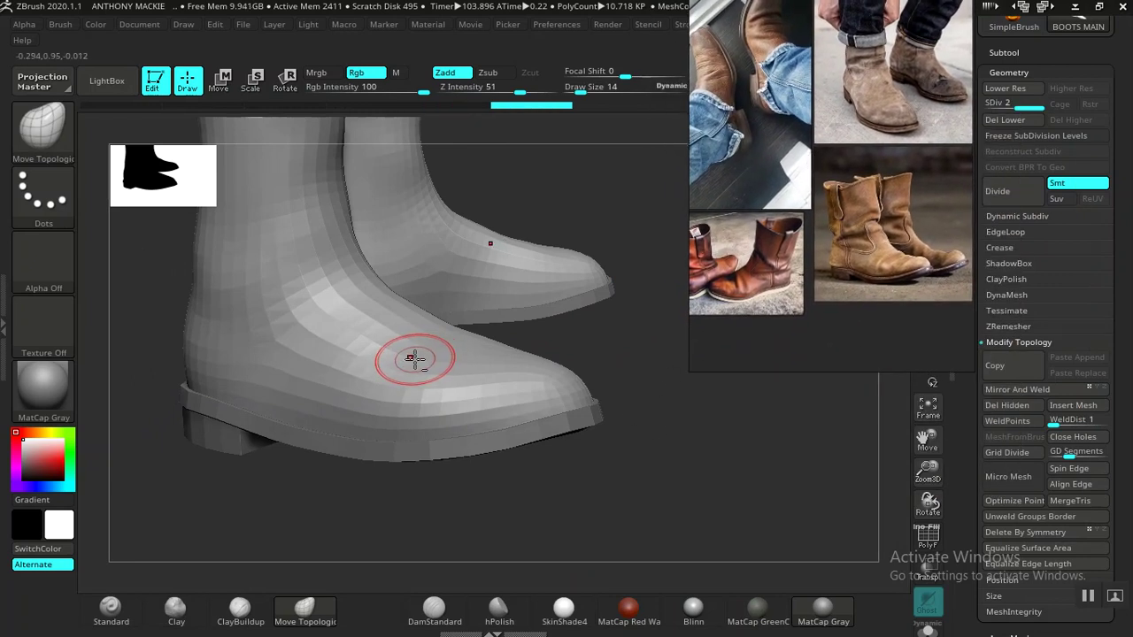
pyautogui.hotkey('shift', 'f')
pyautogui.moveTo(660, 386)
pyautogui.mouseDown()
pyautogui.moveTo(678, 394)
pyautogui.moveTo(595, 356)
pyautogui.moveTo(602, 404)
pyautogui.moveTo(587, 381)
pyautogui.moveTo(624, 371)
pyautogui.moveTo(611, 313)
pyautogui.moveTo(536, 335)
pyautogui.moveTo(634, 390)
pyautogui.moveTo(549, 382)
pyautogui.moveTo(526, 403)
pyautogui.moveTo(663, 375)
pyautogui.mouseUp()
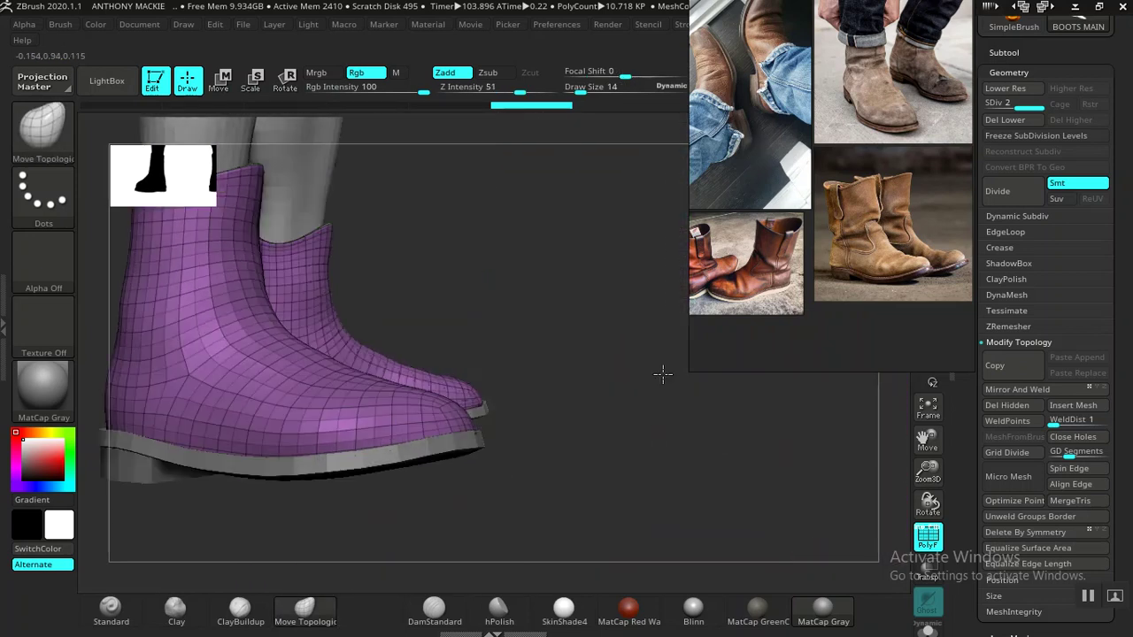
# - Make the SOLE subtool the active one and frame the boot in side view
pyautogui.moveTo(599, 347); pyautogui.dragTo(577, 449)
pyautogui.keyDown('alt'); pyautogui.click(572, 476); pyautogui.keyUp('alt')
pyautogui.moveTo(632, 506); pyautogui.dragTo(595, 483)
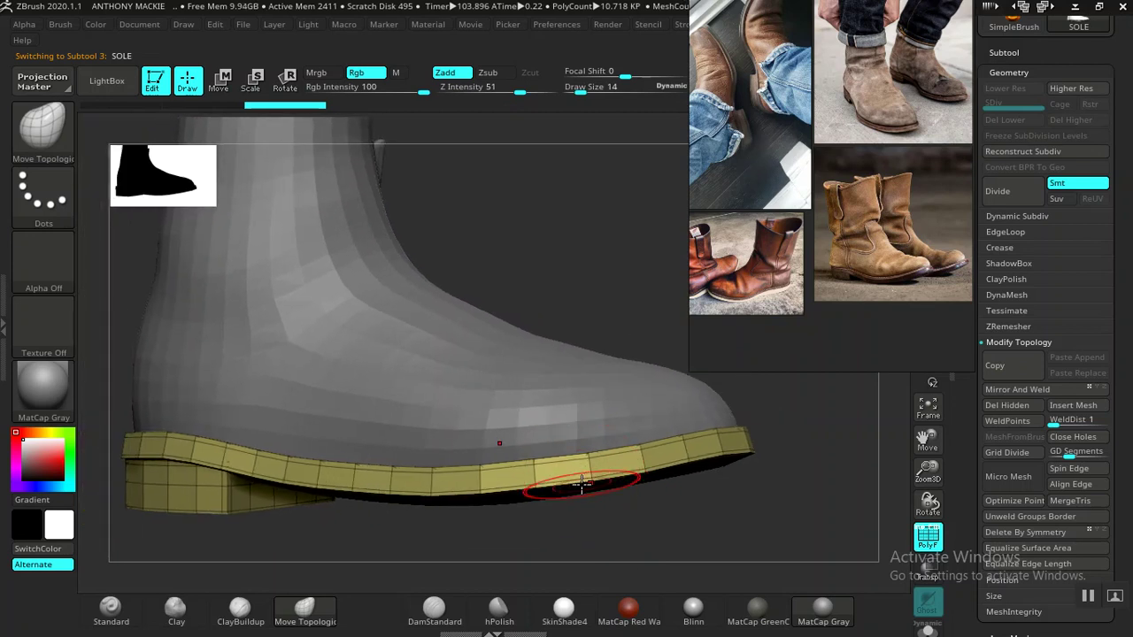
pyautogui.moveTo(625, 517); pyautogui.dragTo(589, 346)
# - Try to thin the sole by scaling it down vertically with the Scale gizmo
pyautogui.press('e')
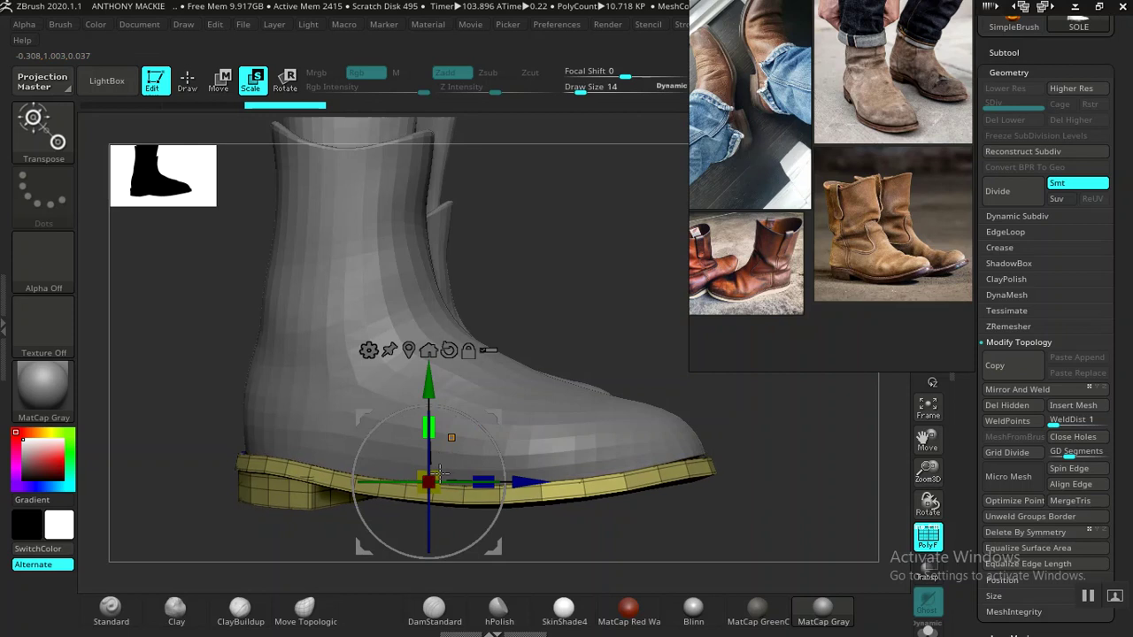
pyautogui.moveTo(589, 312); pyautogui.dragTo(574, 270)
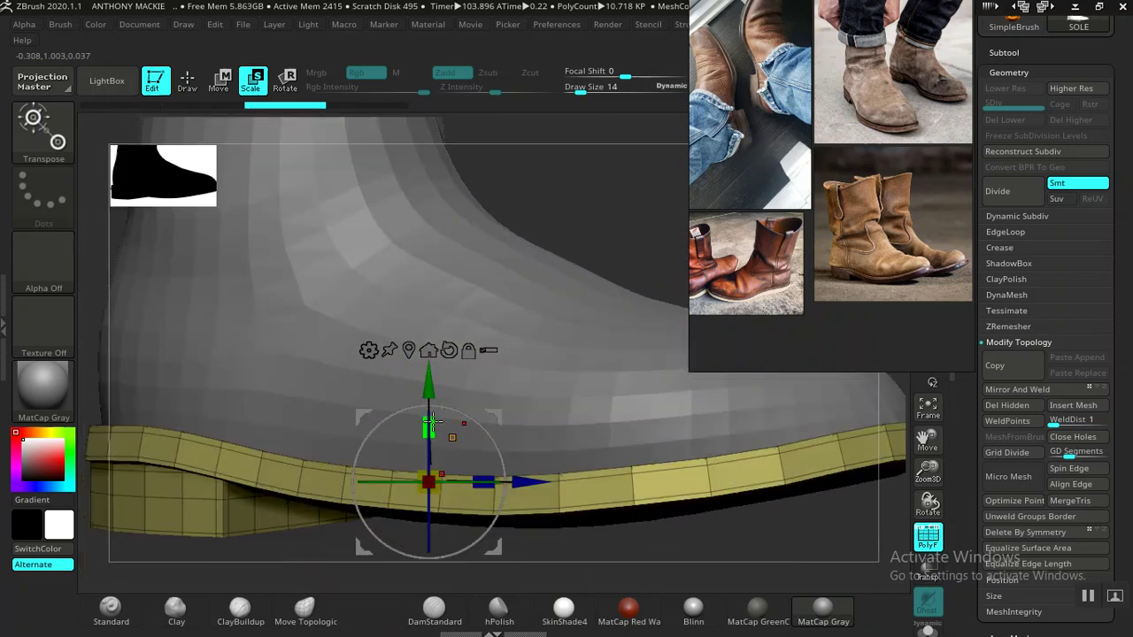
pyautogui.moveTo(431, 432); pyautogui.dragTo(434, 456)
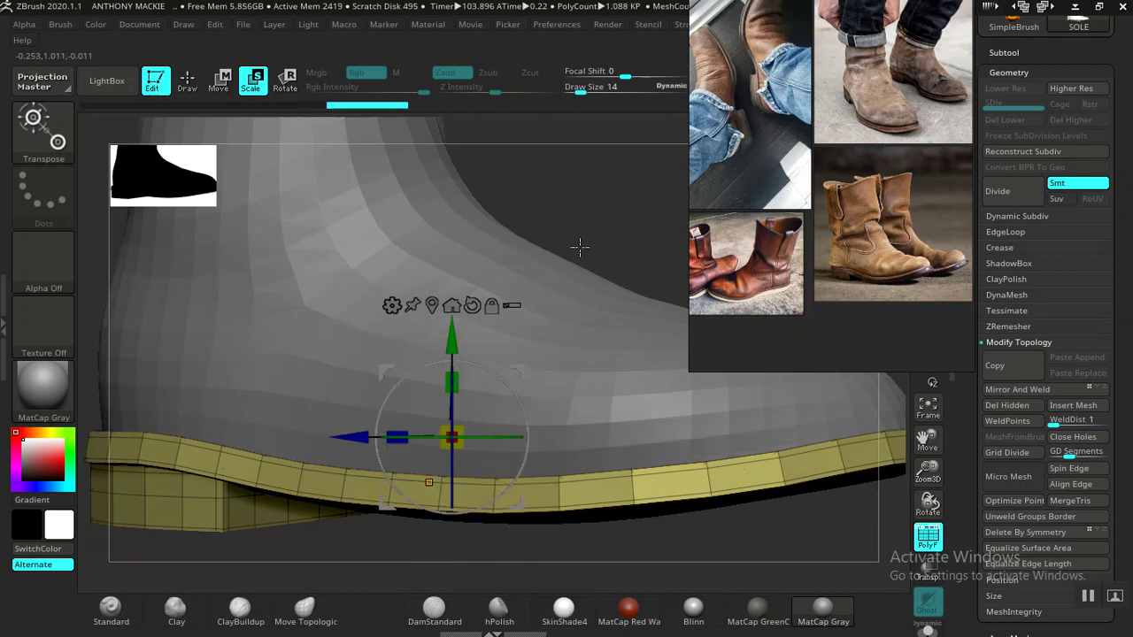
pyautogui.moveTo(600, 214); pyautogui.dragTo(560, 215)
pyautogui.hotkey('ctrl', 'z')
# - Isolate the soles in Solo mode, hiding the rest of the boots
pyautogui.moveTo(594, 275); pyautogui.dragTo(851, 460)
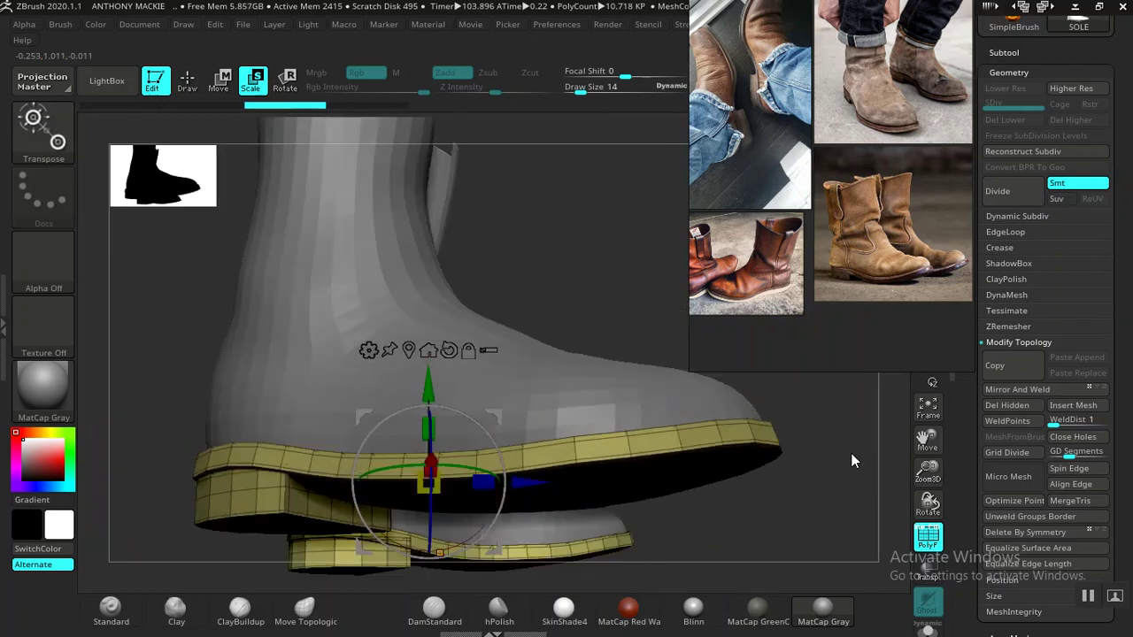
pyautogui.click(928, 604)
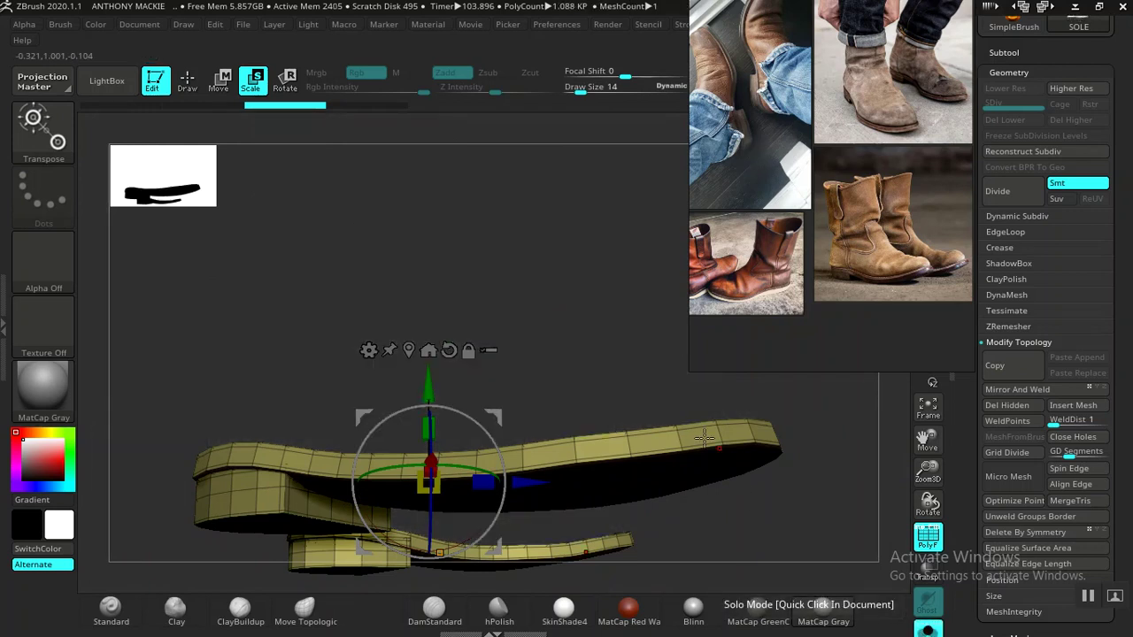
pyautogui.moveTo(849, 496); pyautogui.dragTo(713, 403)
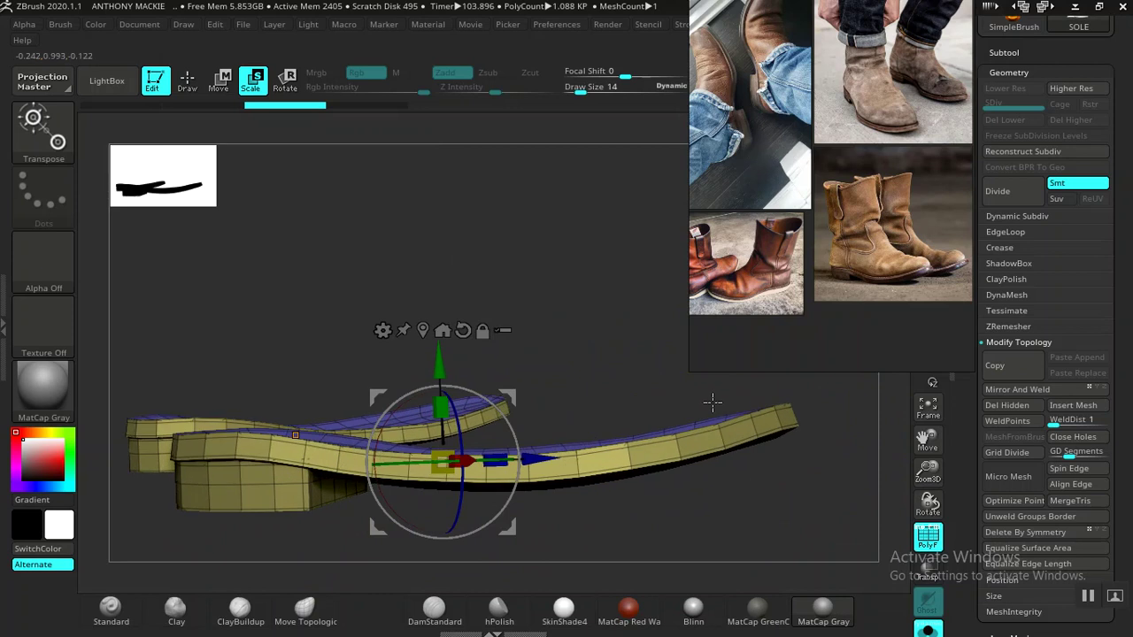
# - Return to Draw mode and switch to the ZModeler brush for editing the sole's topology
pyautogui.press('q')
pyautogui.moveTo(680, 342)
pyautogui.mouseDown()
pyautogui.moveTo(628, 329)
pyautogui.moveTo(640, 329)
pyautogui.moveTo(640, 354)
pyautogui.mouseUp()
pyautogui.moveTo(635, 308); pyautogui.dragTo(636, 358)
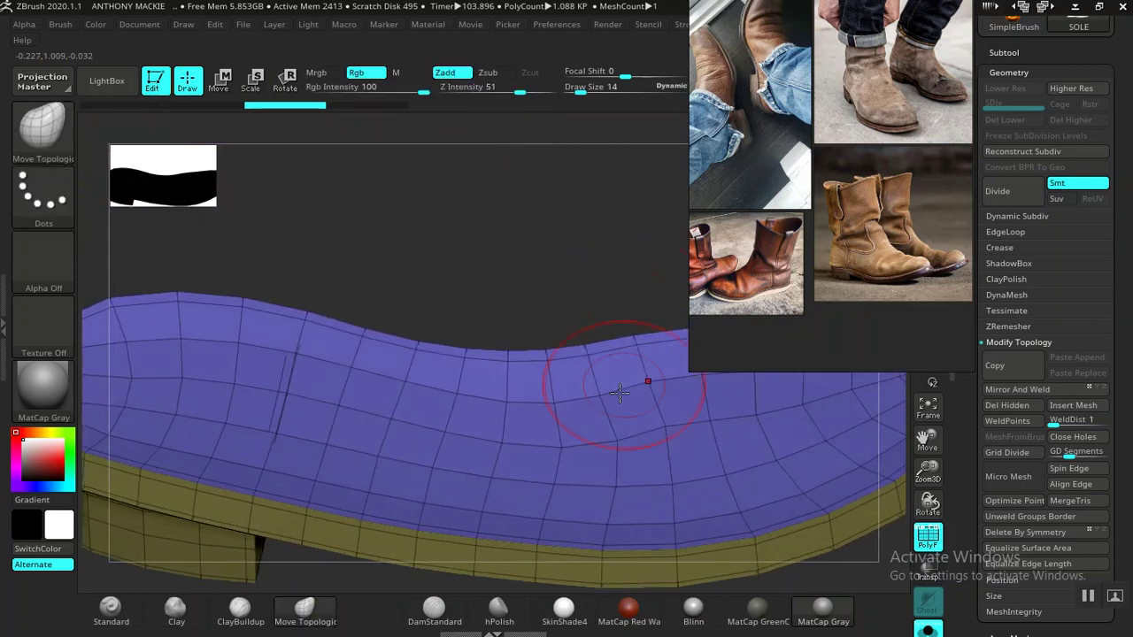
pyautogui.keyDown('alt'); pyautogui.moveTo(518, 264); pyautogui.dragTo(524, 226); pyautogui.keyUp('alt')
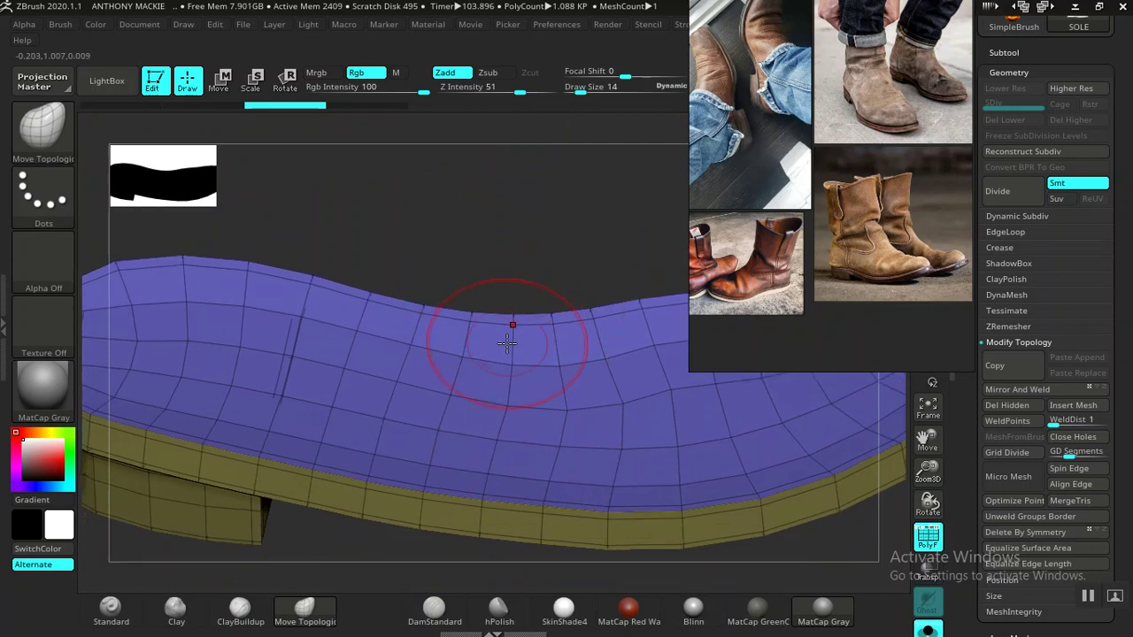
pyautogui.press('b')
pyautogui.press('z')
pyautogui.press('m')
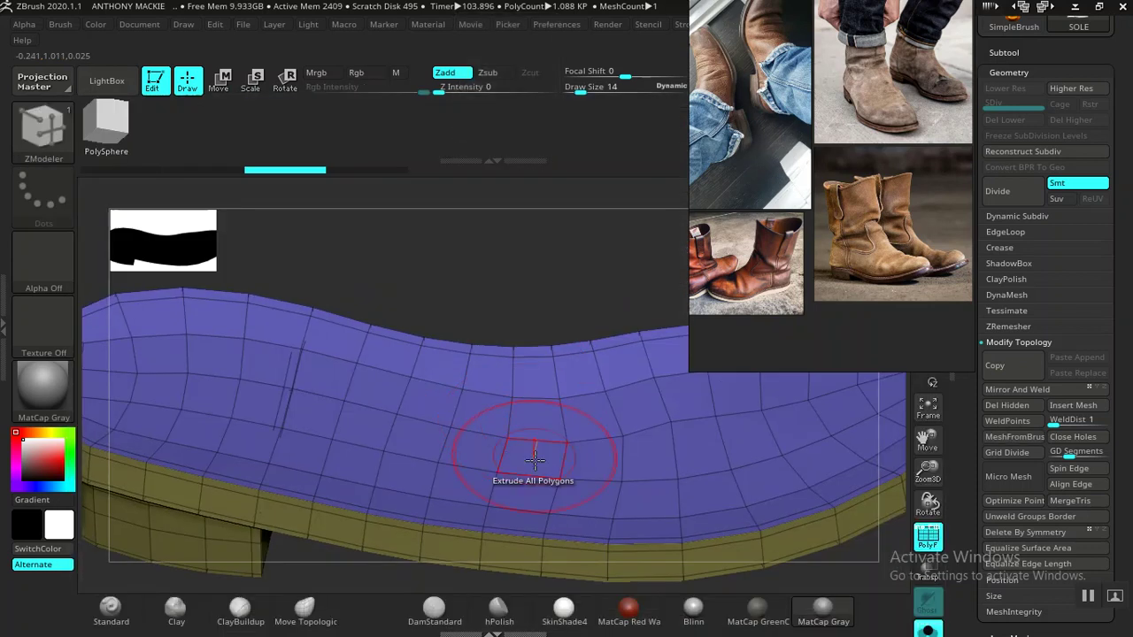
# - Set the ZModeler edge action to Delete and remove the extra edge loop running around the sole's side wall
pyautogui.keyDown('alt'); pyautogui.moveTo(520, 279); pyautogui.dragTo(538, 218); pyautogui.keyUp('alt')
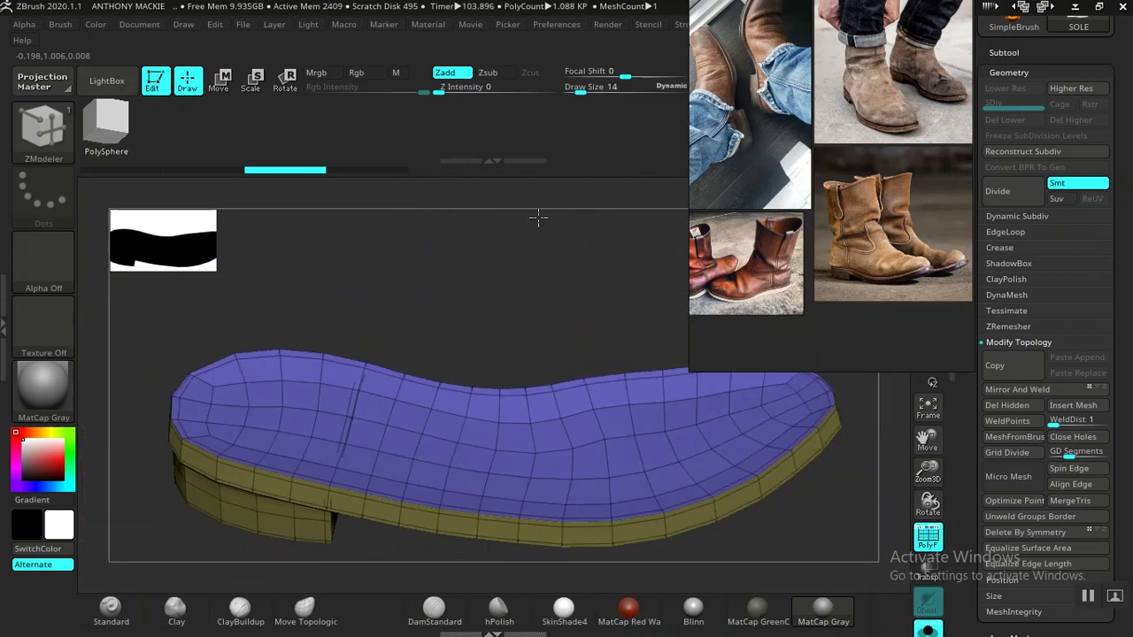
pyautogui.keyDown('alt'); pyautogui.moveTo(485, 547); pyautogui.dragTo(497, 410); pyautogui.keyUp('alt')
pyautogui.keyDown('alt'); pyautogui.moveTo(501, 451); pyautogui.dragTo(529, 513); pyautogui.keyUp('alt')
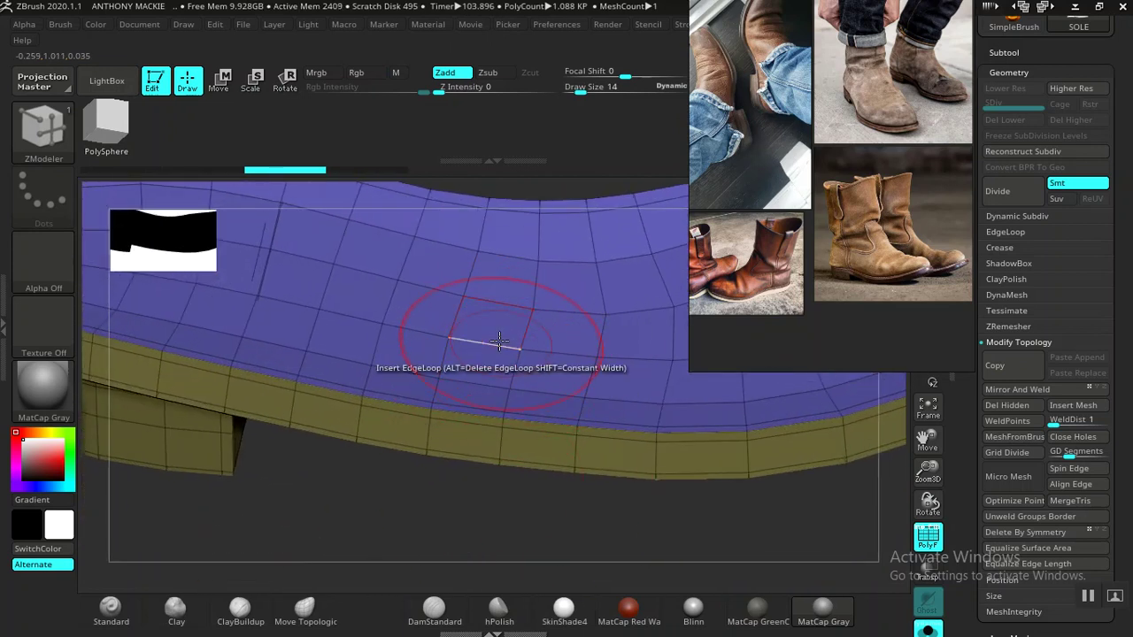
pyautogui.moveTo(491, 477); pyautogui.dragTo(504, 376)
pyautogui.press('space')
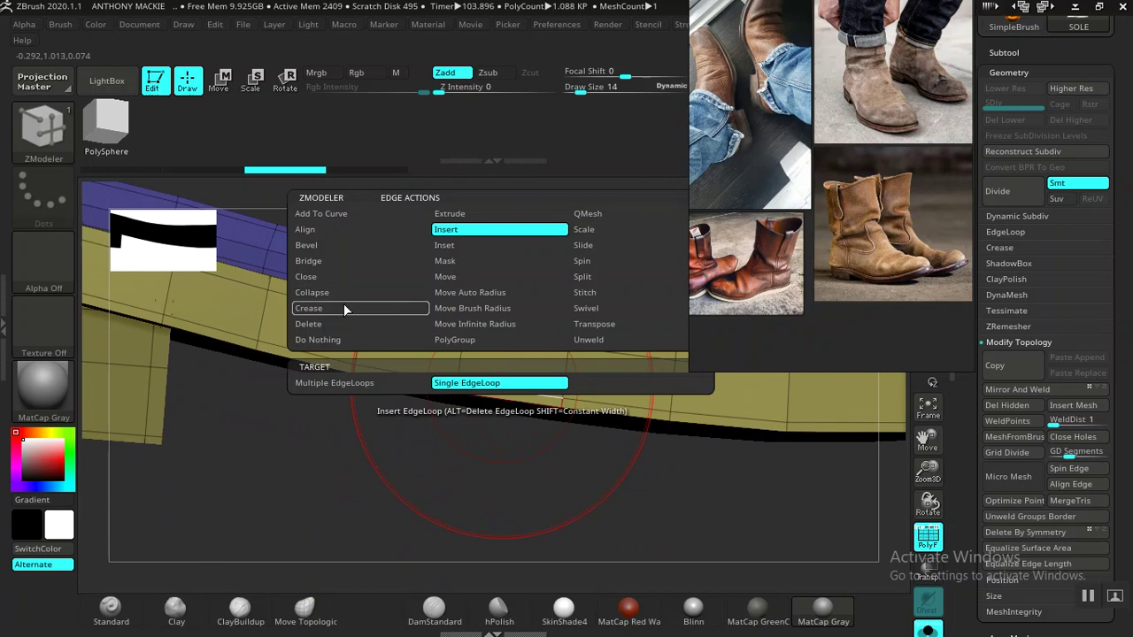
pyautogui.click(331, 324)
pyautogui.click(466, 383)
pyautogui.moveTo(467, 449); pyautogui.dragTo(504, 360)
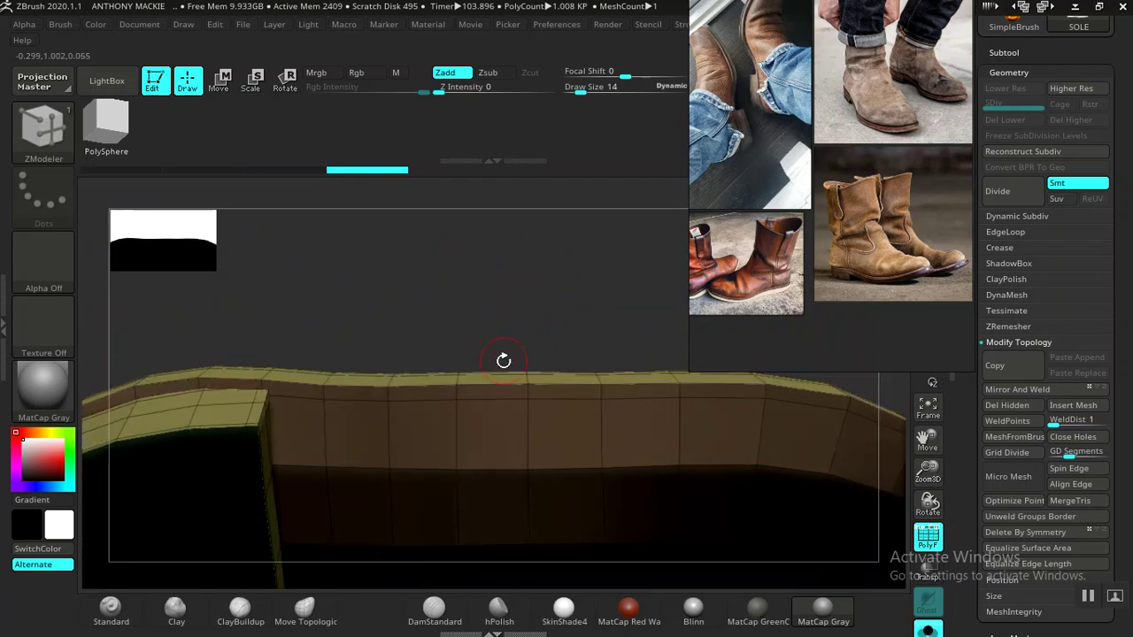
# - Isolate the brown underside polygroup of the soles with the Move Topological brush active, and split it with Auto Groups
pyautogui.click(311, 613)
pyautogui.hotkey('ctrl', 'shift')
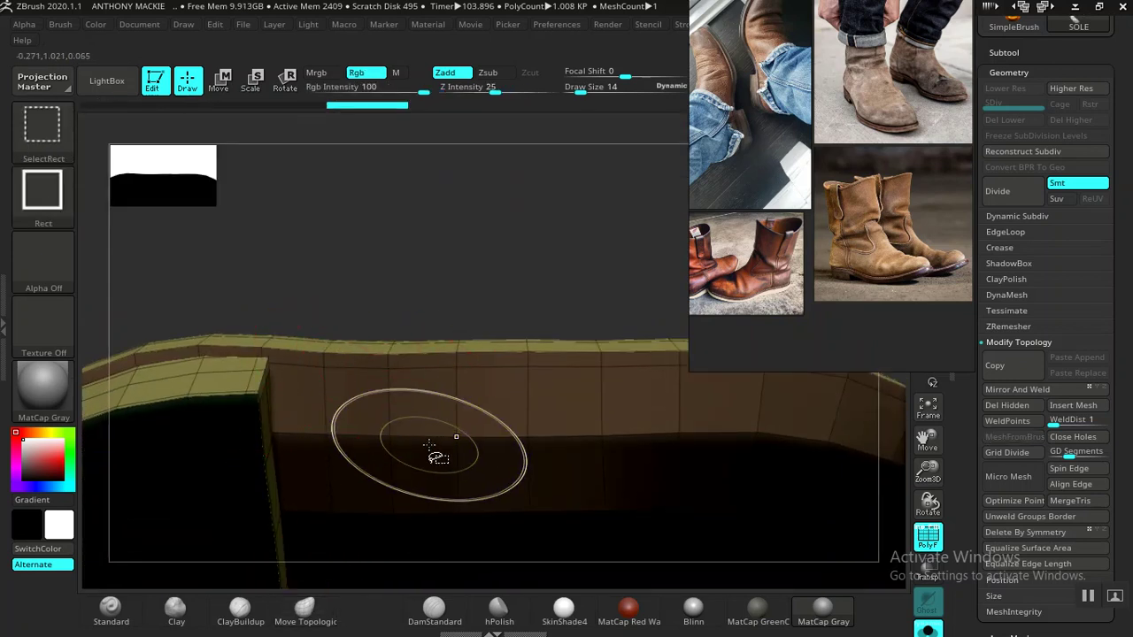
pyautogui.keyDown('ctrl'); pyautogui.keyDown('shift'); pyautogui.click(430, 445); pyautogui.keyUp('shift'); pyautogui.keyUp('ctrl')
pyautogui.moveTo(507, 295)
pyautogui.keyDown('alt'); pyautogui.mouseDown()
pyautogui.moveTo(425, 235)
pyautogui.moveTo(483, 372)
pyautogui.moveTo(470, 483)
pyautogui.moveTo(402, 460)
pyautogui.moveTo(400, 447)
pyautogui.moveTo(463, 419)
pyautogui.moveTo(474, 462)
pyautogui.moveTo(443, 336)
pyautogui.moveTo(458, 351)
pyautogui.moveTo(455, 332)
pyautogui.moveTo(436, 303)
pyautogui.moveTo(443, 319)
pyautogui.moveTo(343, 409)
pyautogui.mouseUp(); pyautogui.keyUp('alt')
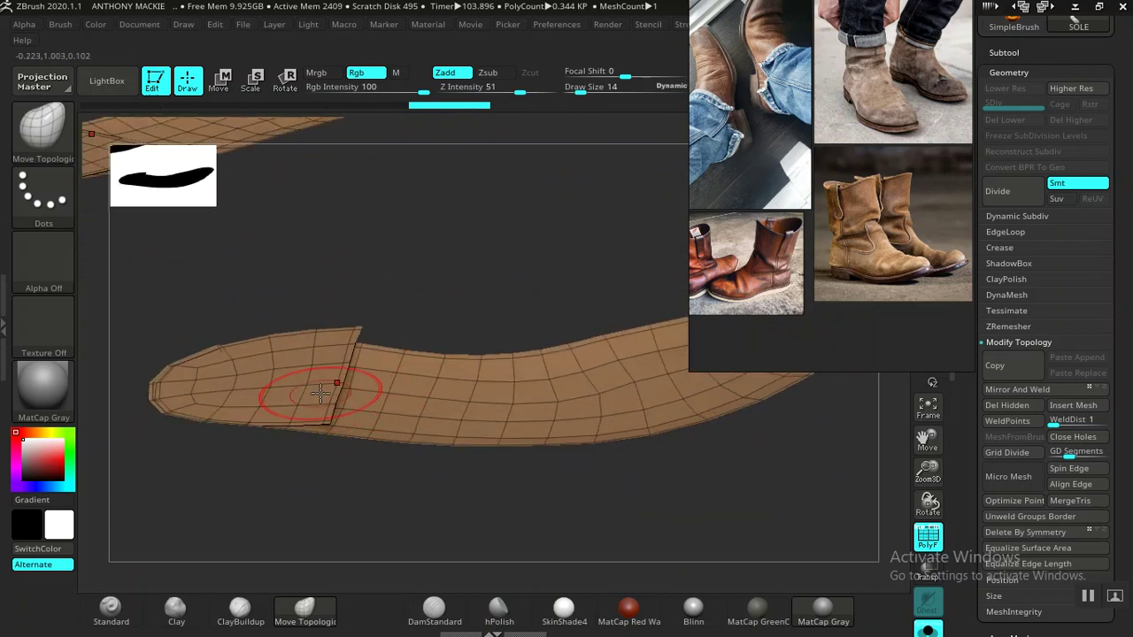
pyautogui.moveTo(454, 308); pyautogui.dragTo(462, 312)
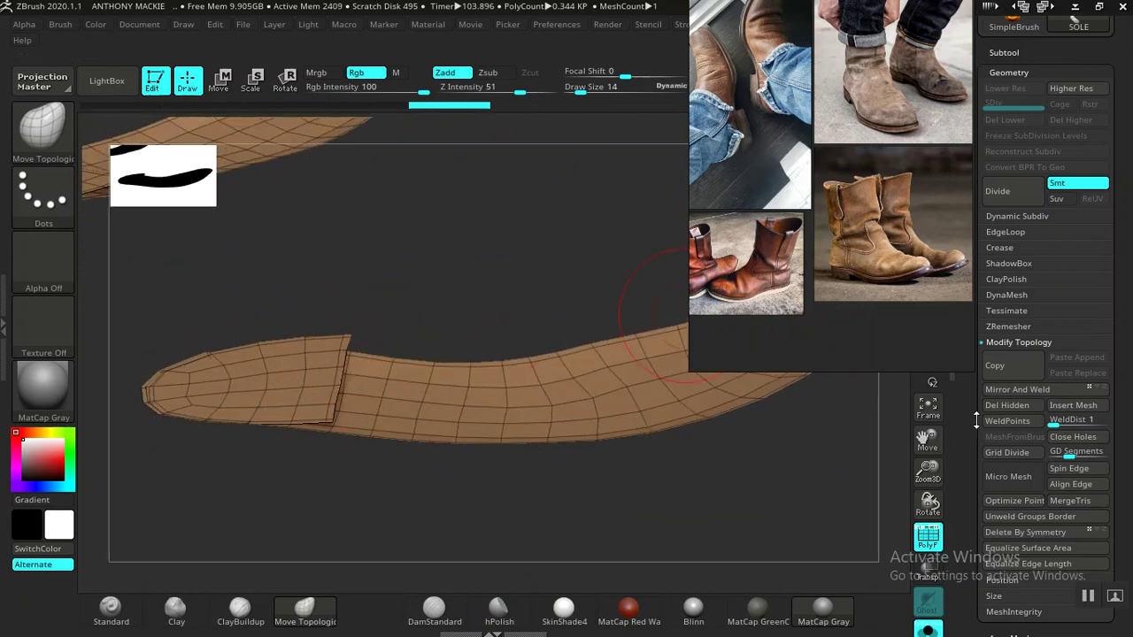
pyautogui.moveTo(976, 421); pyautogui.dragTo(967, 295)
pyautogui.click(1011, 395)
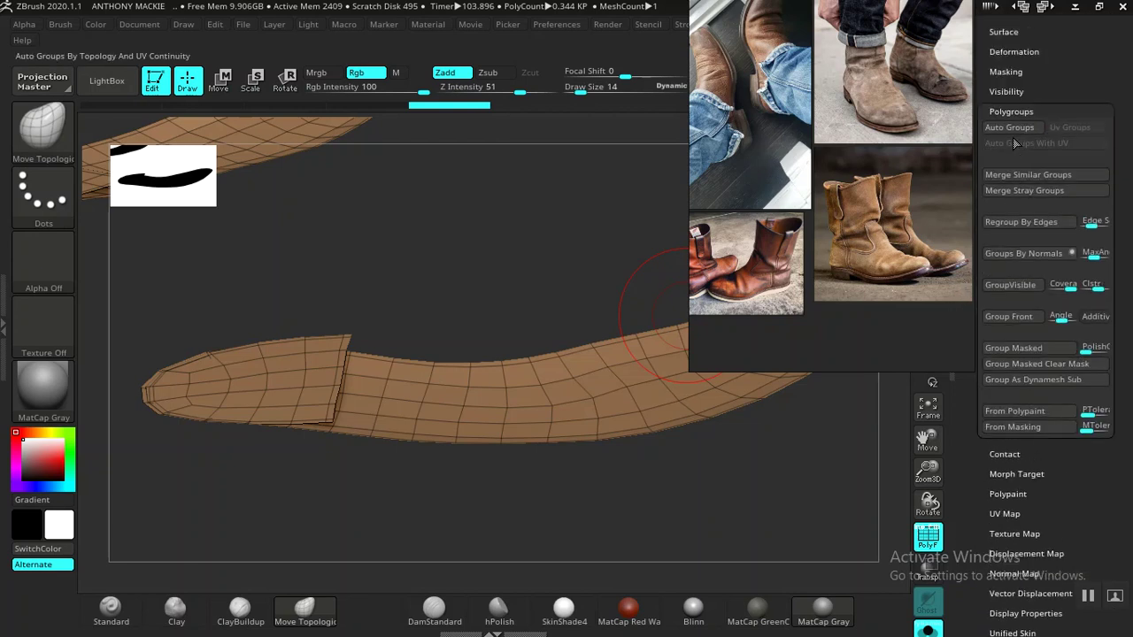
pyautogui.click(1009, 127)
# - Isolate the sole underside polygroups of both boots, hiding the heels, side walls and top surfaces
pyautogui.moveTo(536, 303)
pyautogui.mouseDown()
pyautogui.moveTo(551, 349)
pyautogui.moveTo(528, 361)
pyautogui.mouseUp()
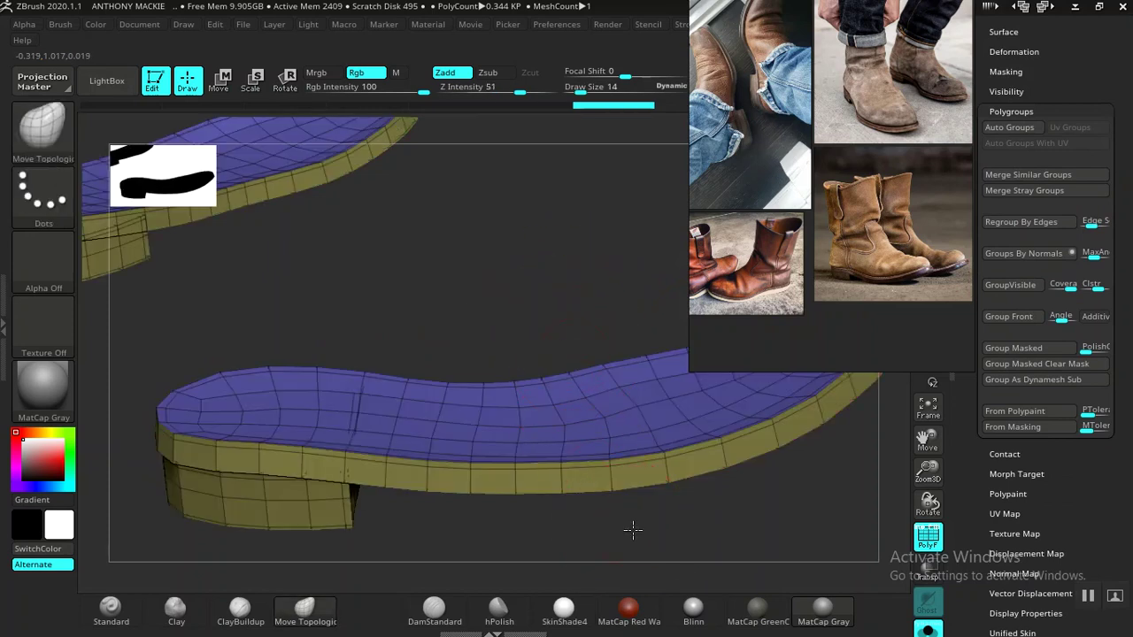
pyautogui.moveTo(632, 530); pyautogui.dragTo(632, 344)
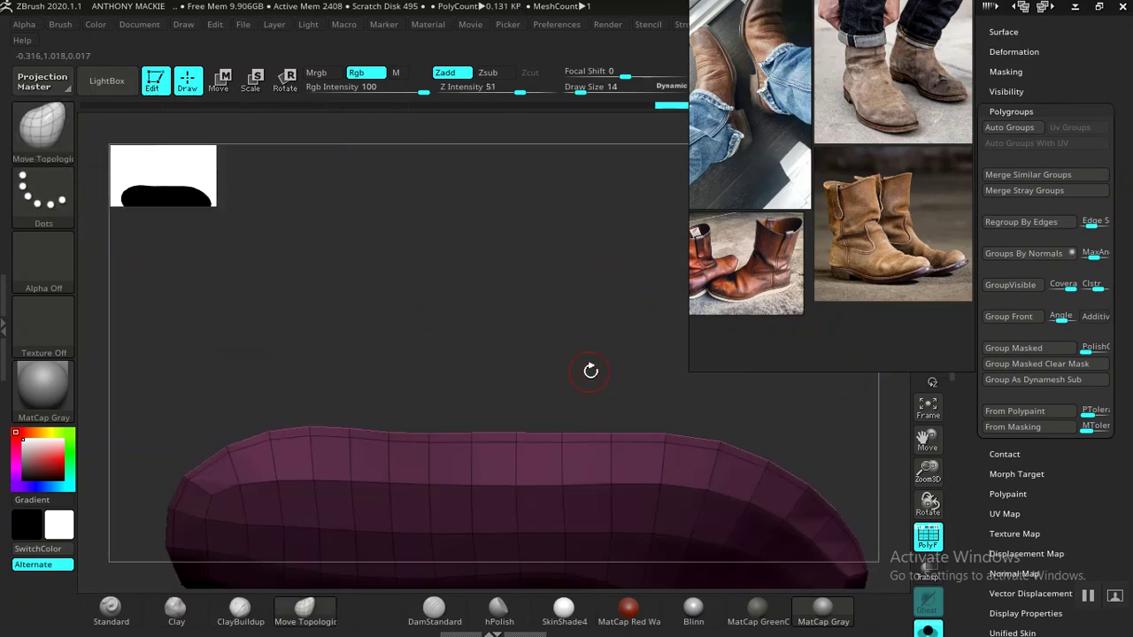
pyautogui.moveTo(590, 369)
pyautogui.mouseDown()
pyautogui.moveTo(592, 280)
pyautogui.moveTo(581, 350)
pyautogui.mouseUp()
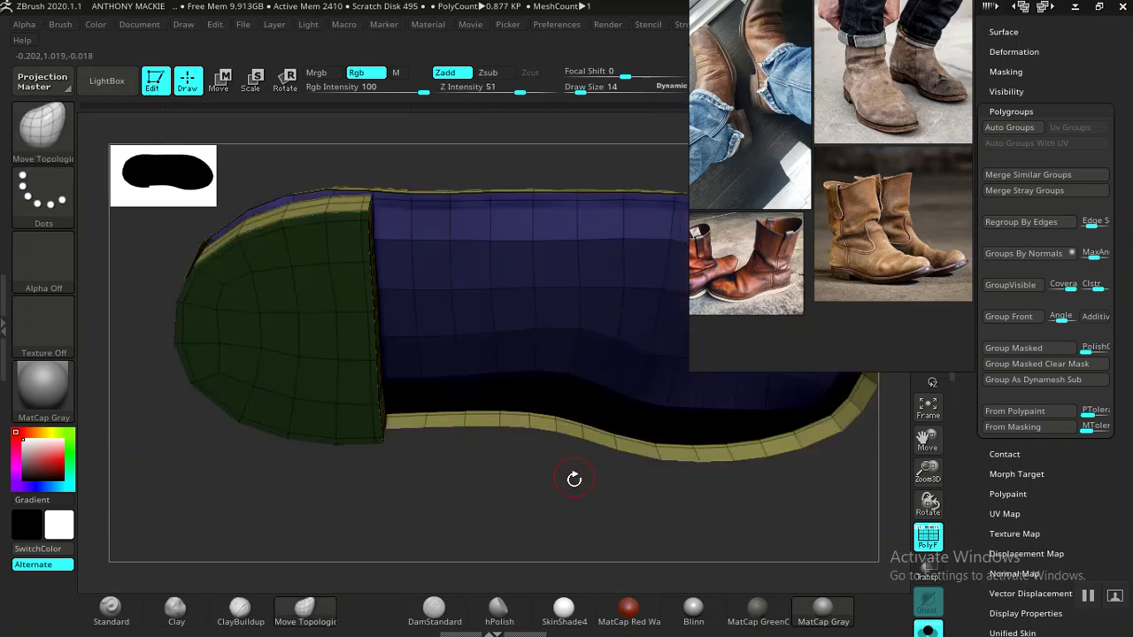
pyautogui.moveTo(575, 475)
pyautogui.mouseDown()
pyautogui.moveTo(505, 470)
pyautogui.moveTo(594, 534)
pyautogui.moveTo(570, 534)
pyautogui.moveTo(597, 543)
pyautogui.mouseUp()
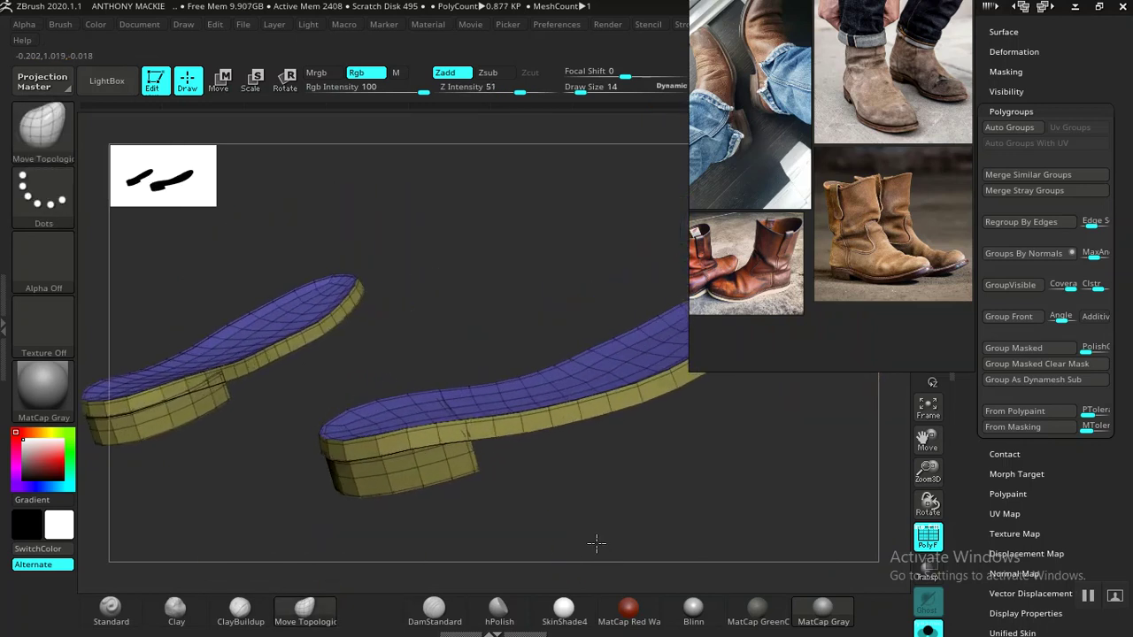
pyautogui.moveTo(381, 314)
pyautogui.mouseDown()
pyautogui.moveTo(519, 393)
pyautogui.moveTo(458, 283)
pyautogui.moveTo(463, 313)
pyautogui.moveTo(505, 342)
pyautogui.moveTo(493, 329)
pyautogui.mouseUp()
pyautogui.hotkey('ctrl', 'shift')
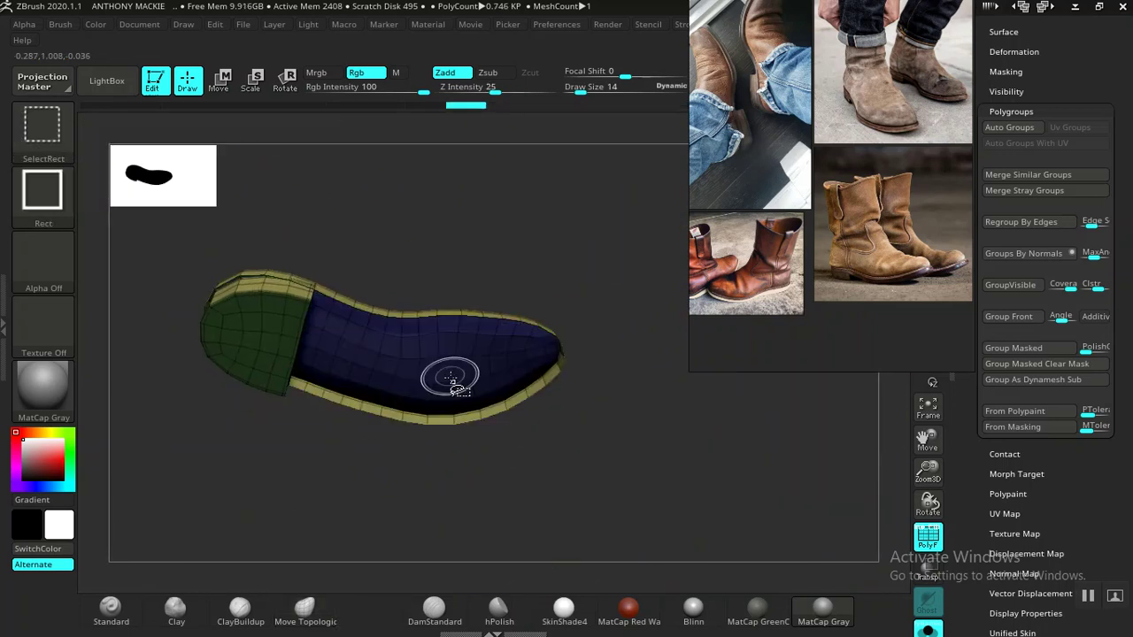
pyautogui.moveTo(626, 403); pyautogui.dragTo(611, 397)
pyautogui.hotkey('ctrl', 'shift')
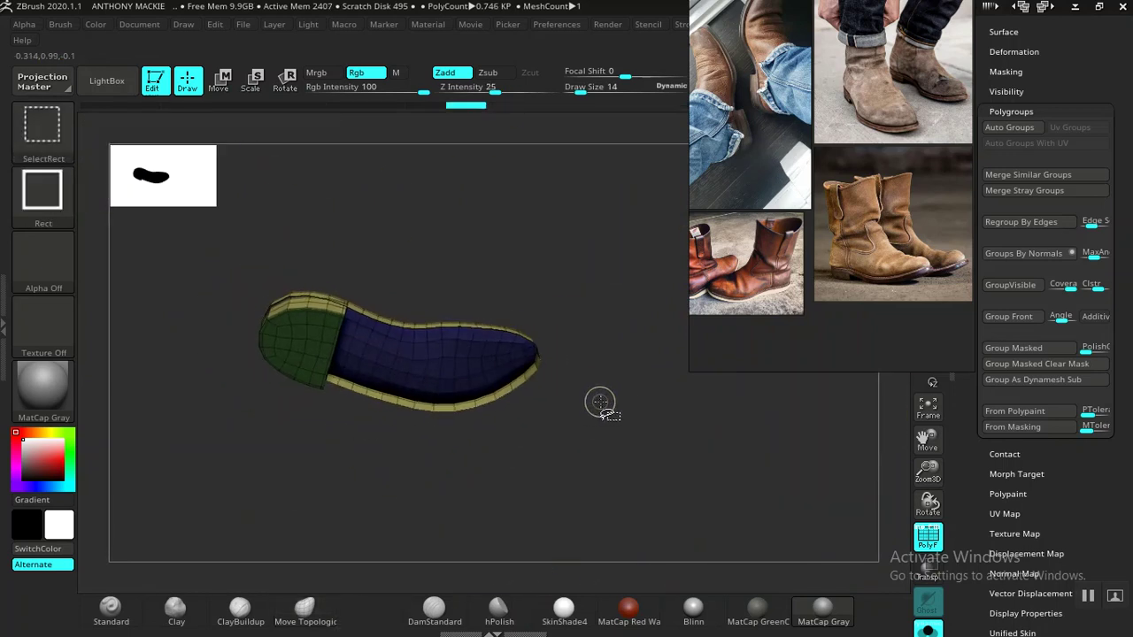
pyautogui.moveTo(673, 433)
pyautogui.keyDown('ctrl'); pyautogui.keyDown('shift'); pyautogui.mouseDown()
pyautogui.moveTo(597, 404)
pyautogui.moveTo(616, 493)
pyautogui.moveTo(622, 447)
pyautogui.moveTo(569, 316)
pyautogui.moveTo(587, 314)
pyautogui.mouseUp(); pyautogui.keyUp('shift'); pyautogui.keyUp('ctrl')
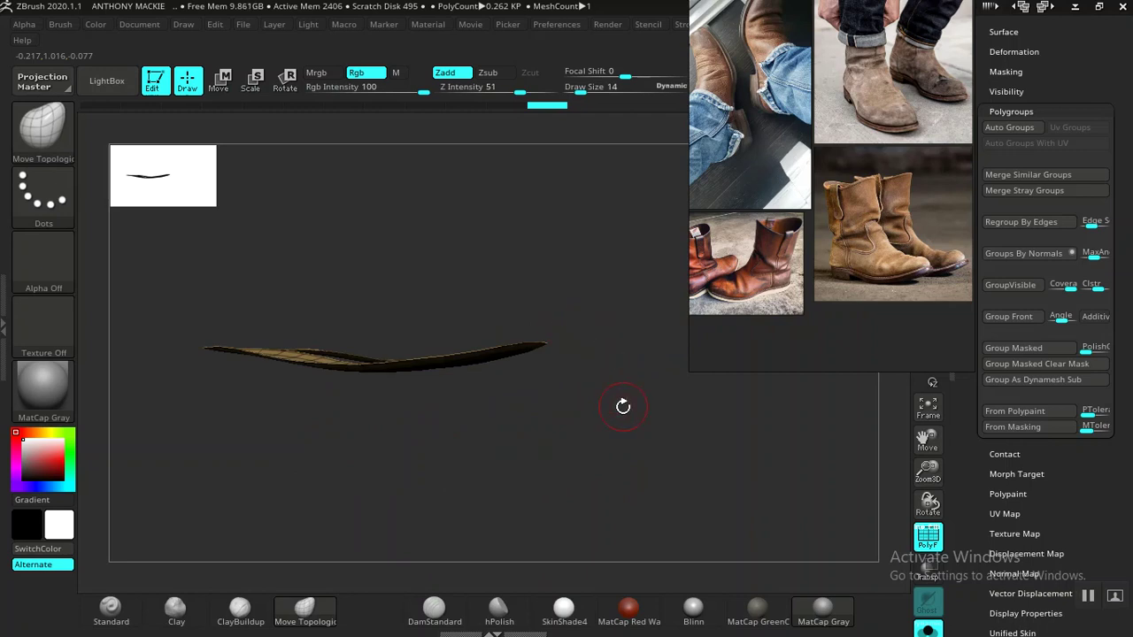
# - Mask the isolated sole undersides, show the complete soles again and invert the mask so only the undersides stay editable
pyautogui.moveTo(620, 392); pyautogui.dragTo(632, 424)
pyautogui.keyDown('ctrl'); pyautogui.click(684, 404); pyautogui.keyUp('ctrl')
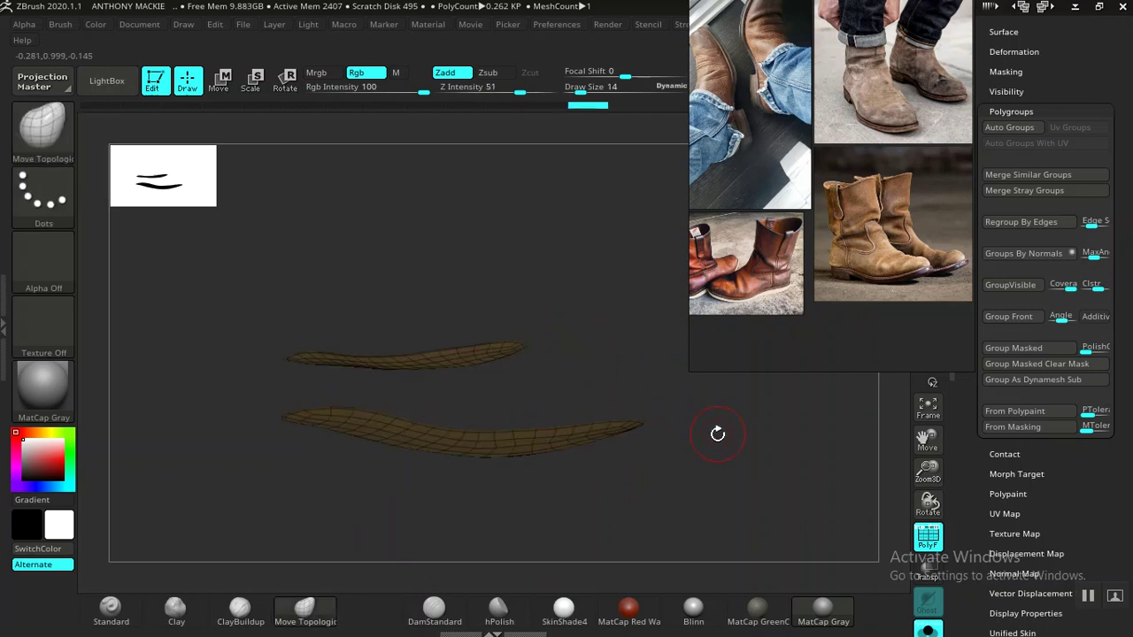
pyautogui.keyDown('ctrl'); pyautogui.keyDown('shift'); pyautogui.click(749, 429); pyautogui.keyUp('shift'); pyautogui.keyUp('ctrl')
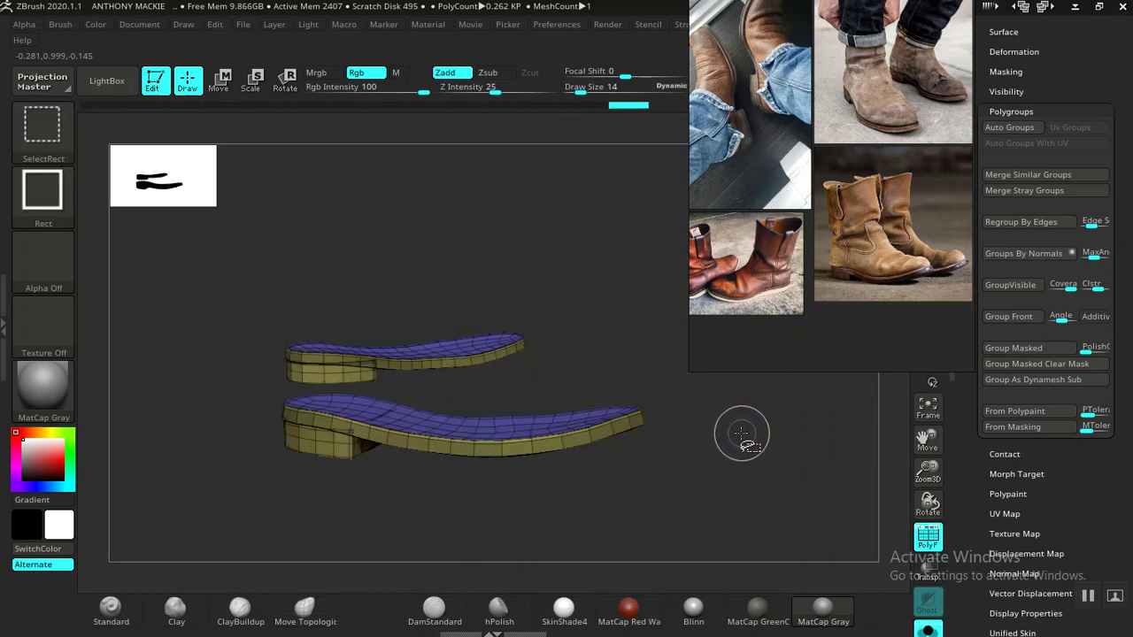
pyautogui.moveTo(736, 439)
pyautogui.mouseDown()
pyautogui.moveTo(738, 346)
pyautogui.moveTo(736, 434)
pyautogui.mouseUp()
pyautogui.moveTo(574, 318); pyautogui.dragTo(544, 259)
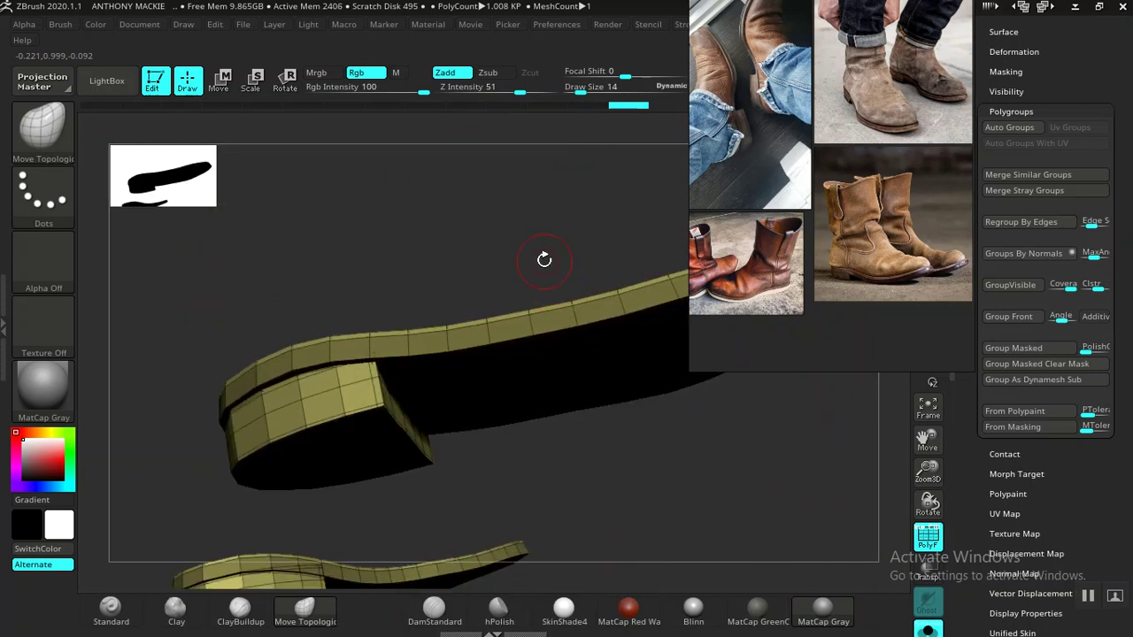
pyautogui.keyDown('ctrl'); pyautogui.click(555, 202); pyautogui.keyUp('ctrl')
# - Move the unmasked sole undersides slightly upward with the Move gizmo to thin the soles
pyautogui.moveTo(558, 205); pyautogui.dragTo(583, 272)
pyautogui.moveTo(586, 361); pyautogui.dragTo(607, 274)
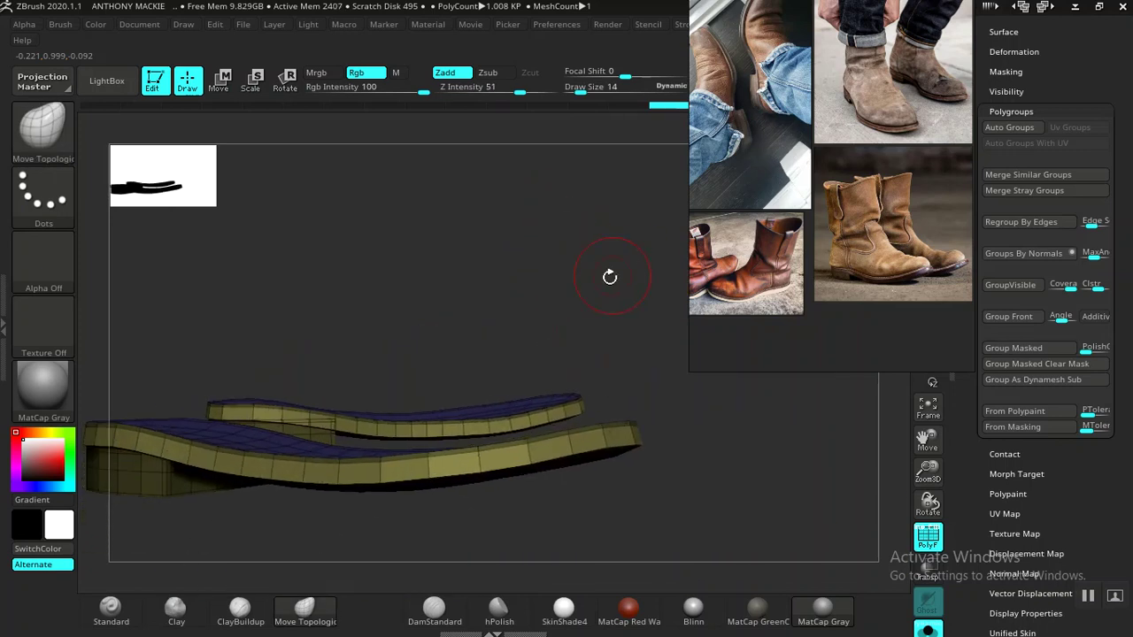
pyautogui.press('w')
pyautogui.keyDown('alt'); pyautogui.moveTo(523, 285); pyautogui.dragTo(549, 361); pyautogui.keyUp('alt')
pyautogui.moveTo(470, 334); pyautogui.dragTo(471, 325)
pyautogui.moveTo(546, 256); pyautogui.dragTo(667, 337)
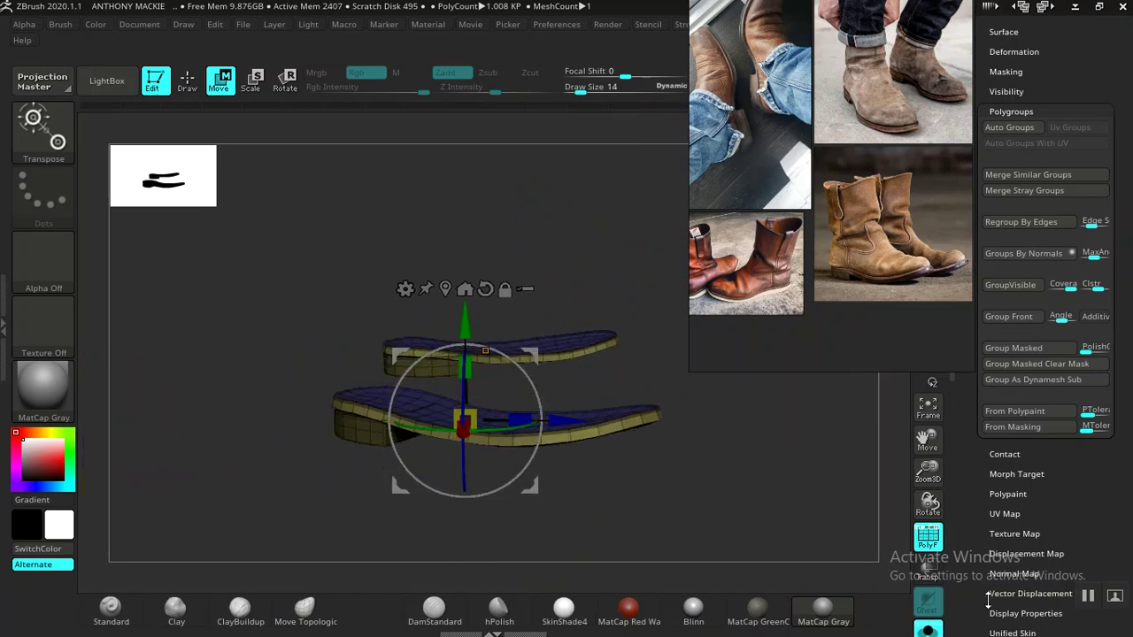
# - Leave Solo mode and check the thinned soles against the complete boots
pyautogui.click(927, 630)
pyautogui.keyDown('alt'); pyautogui.moveTo(690, 478); pyautogui.dragTo(720, 496); pyautogui.keyUp('alt')
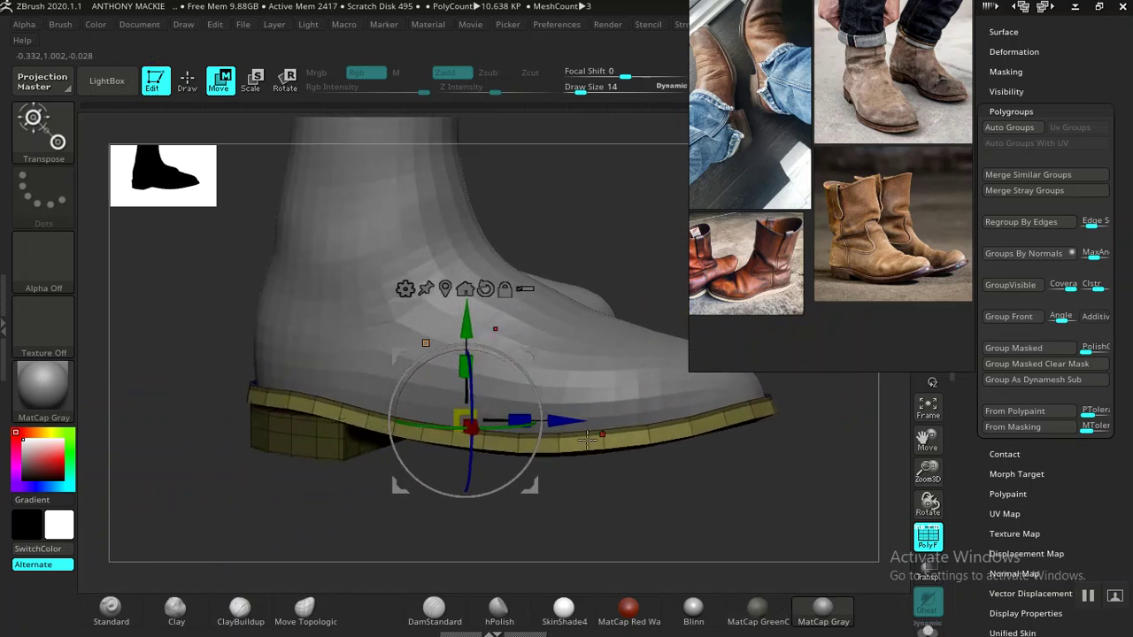
pyautogui.moveTo(592, 227); pyautogui.dragTo(603, 311)
# - Activate the ZModeler brush and set its edge action to Insert on the sole's side edges
pyautogui.press('q')
pyautogui.moveTo(566, 509)
pyautogui.mouseDown()
pyautogui.moveTo(596, 519)
pyautogui.moveTo(575, 511)
pyautogui.moveTo(587, 488)
pyautogui.moveTo(549, 480)
pyautogui.moveTo(505, 369)
pyautogui.moveTo(505, 337)
pyautogui.moveTo(547, 451)
pyautogui.moveTo(614, 531)
pyautogui.moveTo(518, 452)
pyautogui.moveTo(622, 514)
pyautogui.moveTo(660, 448)
pyautogui.moveTo(660, 485)
pyautogui.moveTo(690, 481)
pyautogui.moveTo(678, 447)
pyautogui.moveTo(690, 375)
pyautogui.moveTo(676, 431)
pyautogui.moveTo(738, 501)
pyautogui.moveTo(700, 536)
pyautogui.moveTo(694, 506)
pyautogui.moveTo(691, 523)
pyautogui.mouseUp()
pyautogui.hotkey('shift', 'f')
pyautogui.press('b')
pyautogui.press('z')
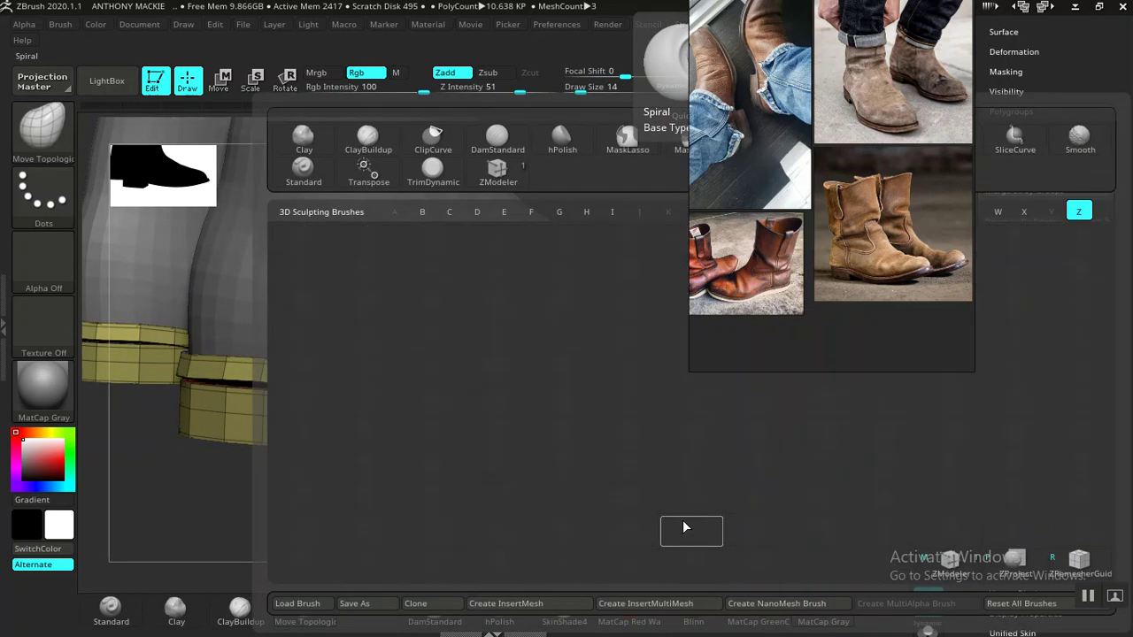
pyautogui.press('m')
pyautogui.moveTo(591, 503); pyautogui.dragTo(579, 483)
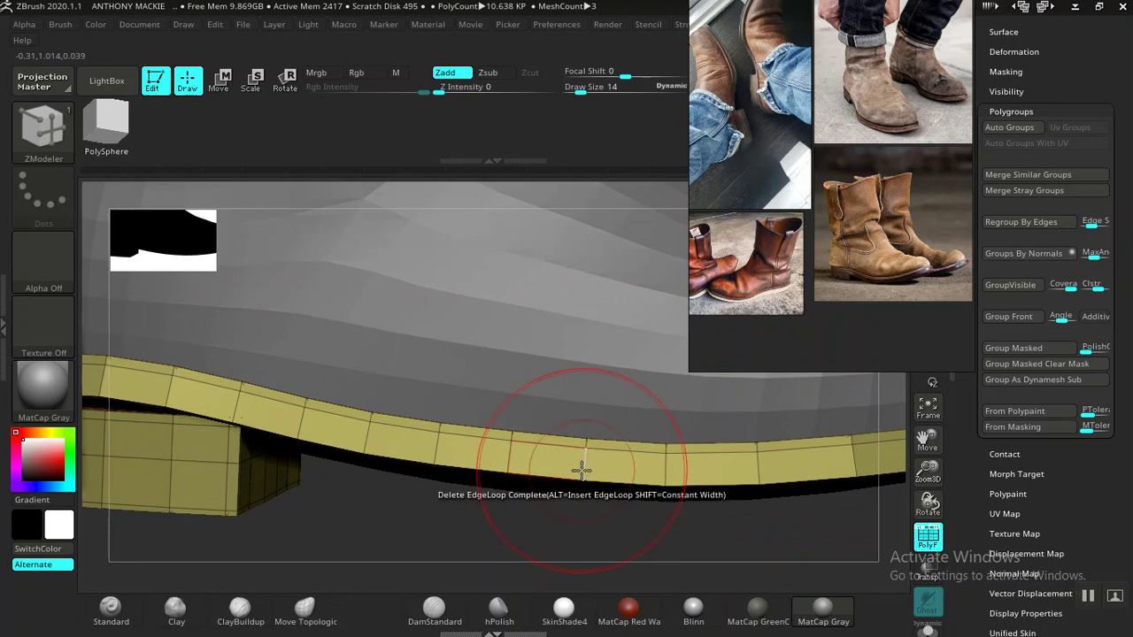
pyautogui.press('space')
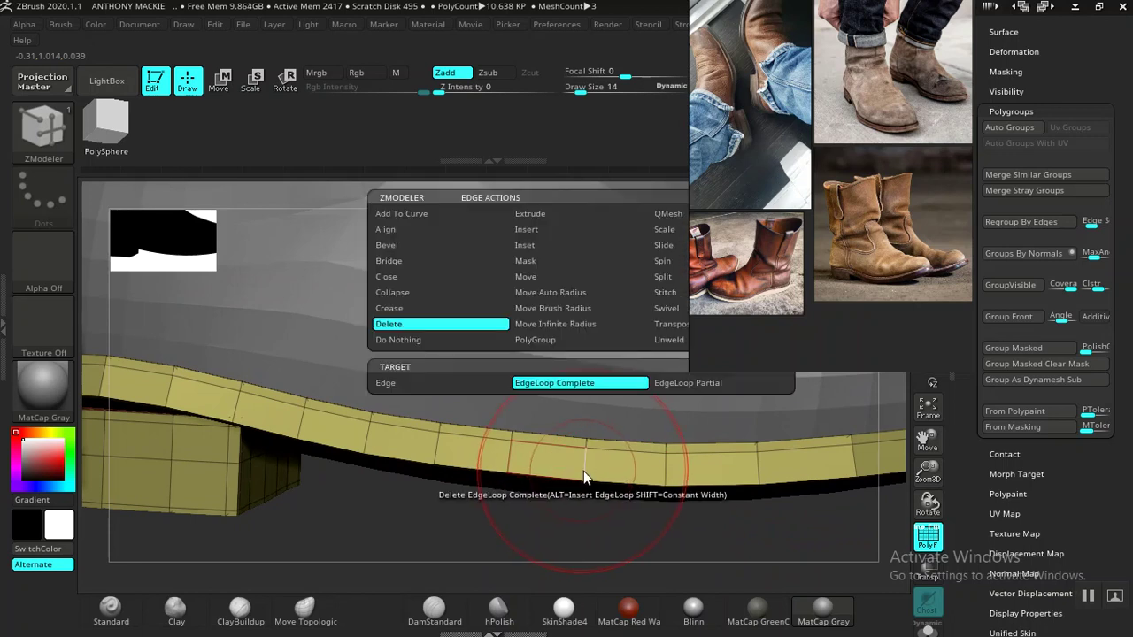
pyautogui.click(533, 231)
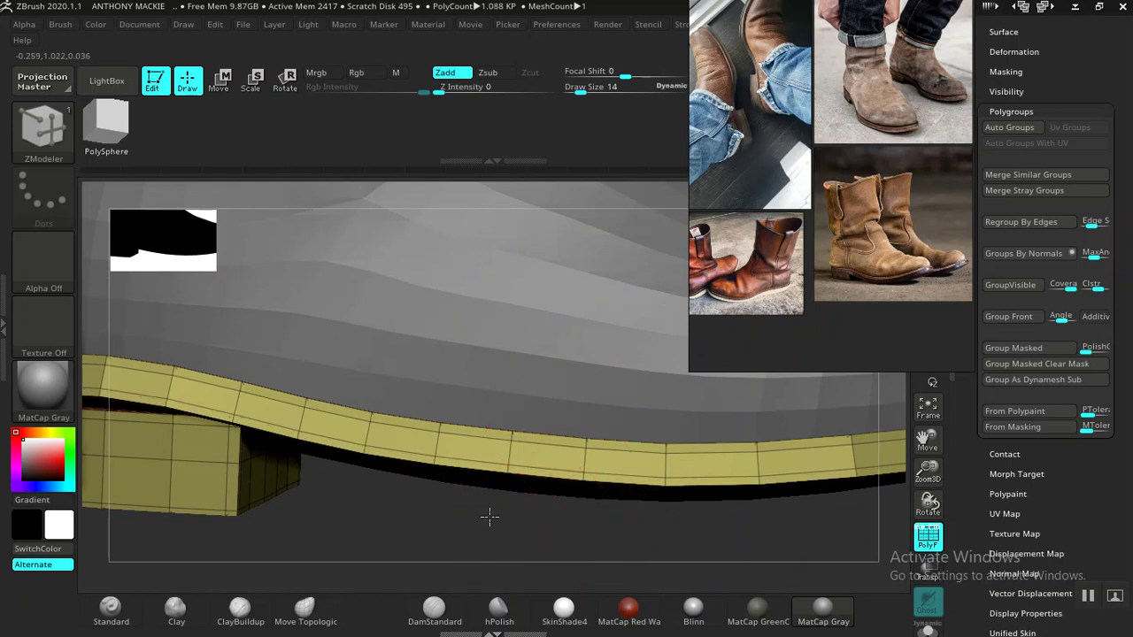
# - Regroup the sole mesh with Auto Groups so the separate heel and sole pieces get their own polygroups
pyautogui.press('f')
pyautogui.moveTo(618, 274); pyautogui.dragTo(579, 364)
pyautogui.keyDown('alt'); pyautogui.moveTo(448, 557); pyautogui.dragTo(554, 334); pyautogui.keyUp('alt')
pyautogui.moveTo(443, 361); pyautogui.dragTo(354, 363)
pyautogui.moveTo(585, 278); pyautogui.dragTo(519, 245)
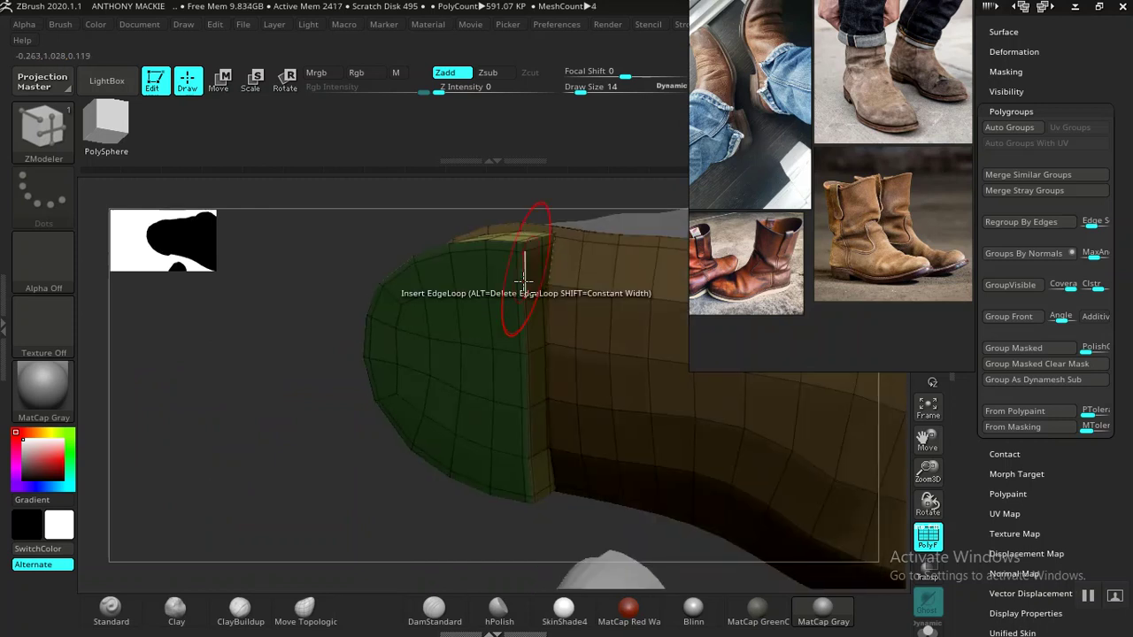
pyautogui.moveTo(352, 504); pyautogui.dragTo(331, 494)
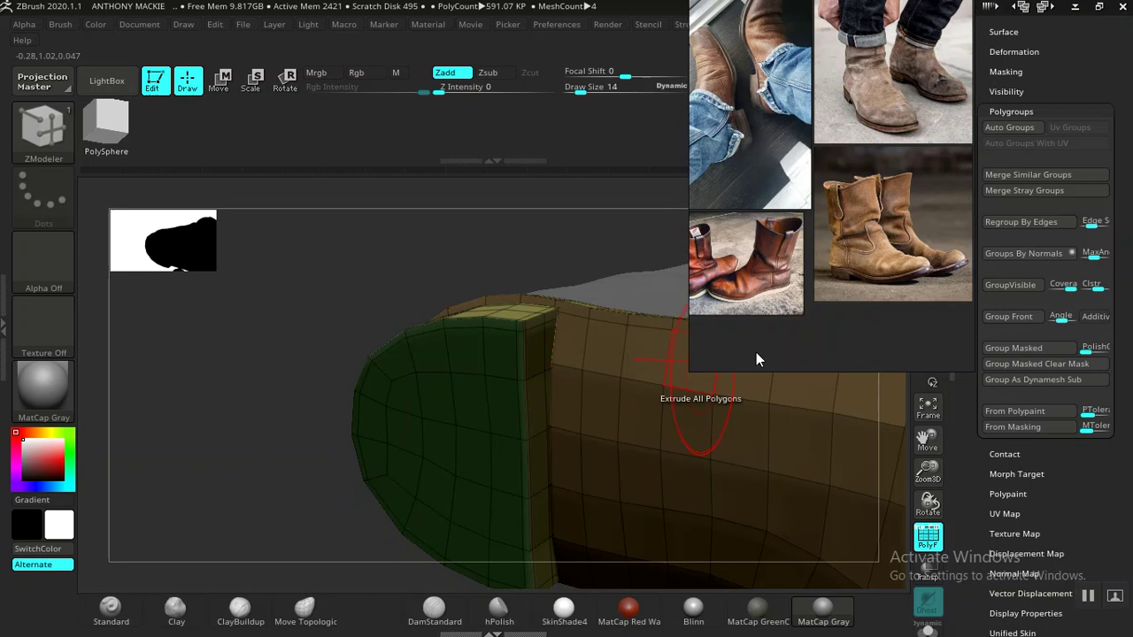
pyautogui.click(1021, 128)
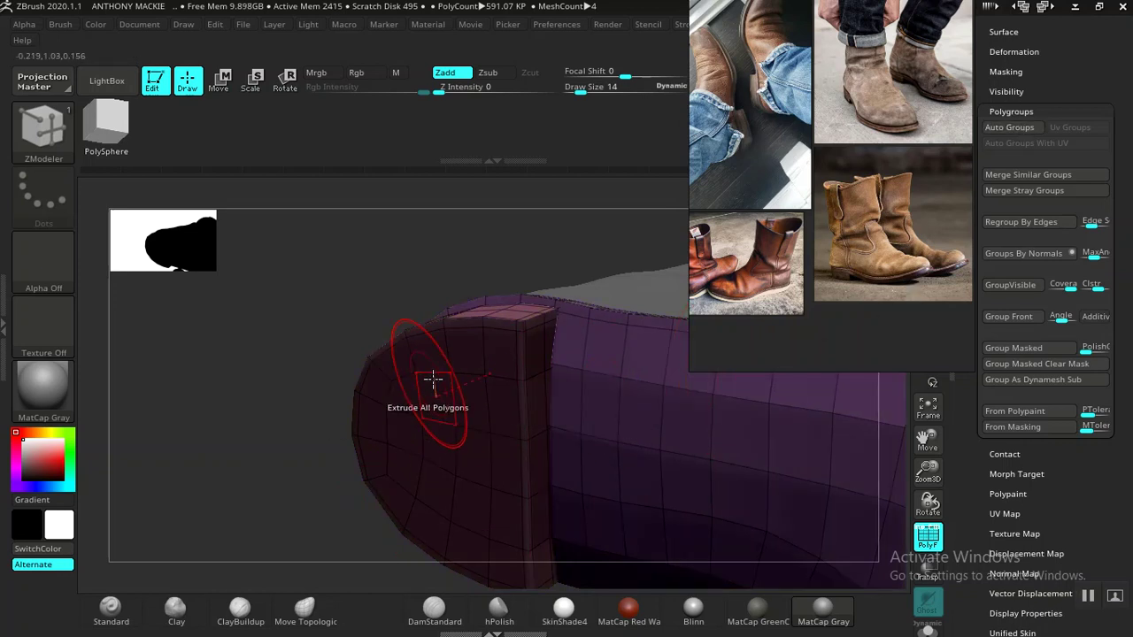
# - Mask both soles by polygroup visibility, leaving only the two heel blocks unmasked with the whole mesh shown
pyautogui.click(304, 609)
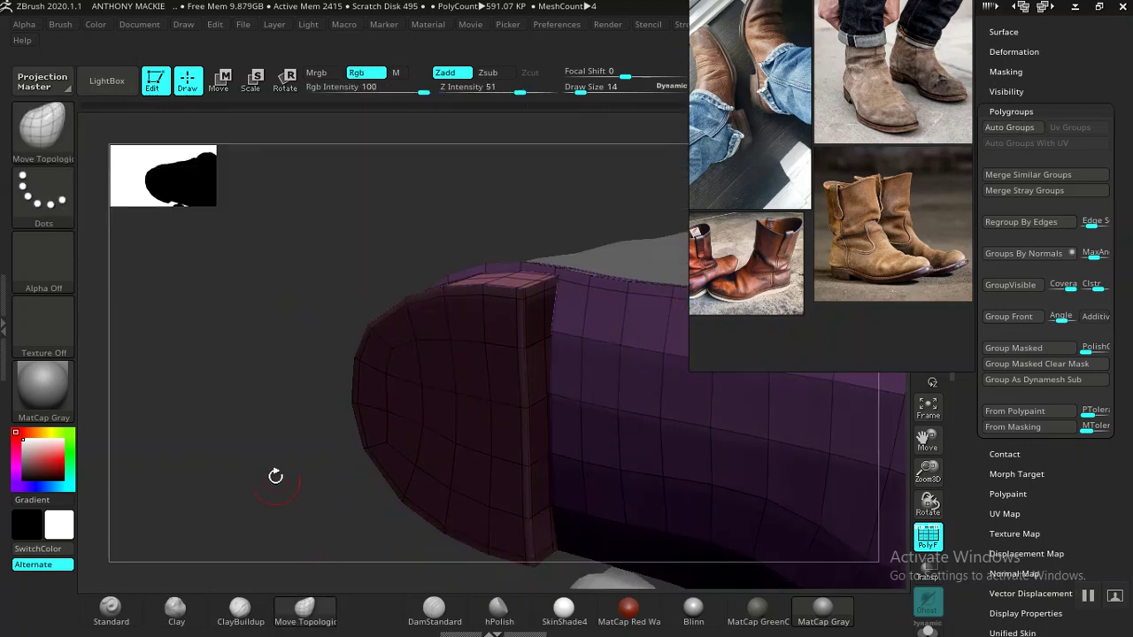
pyautogui.moveTo(277, 460)
pyautogui.mouseDown()
pyautogui.moveTo(286, 537)
pyautogui.moveTo(407, 404)
pyautogui.mouseUp()
pyautogui.hotkey('ctrl', 'shift')
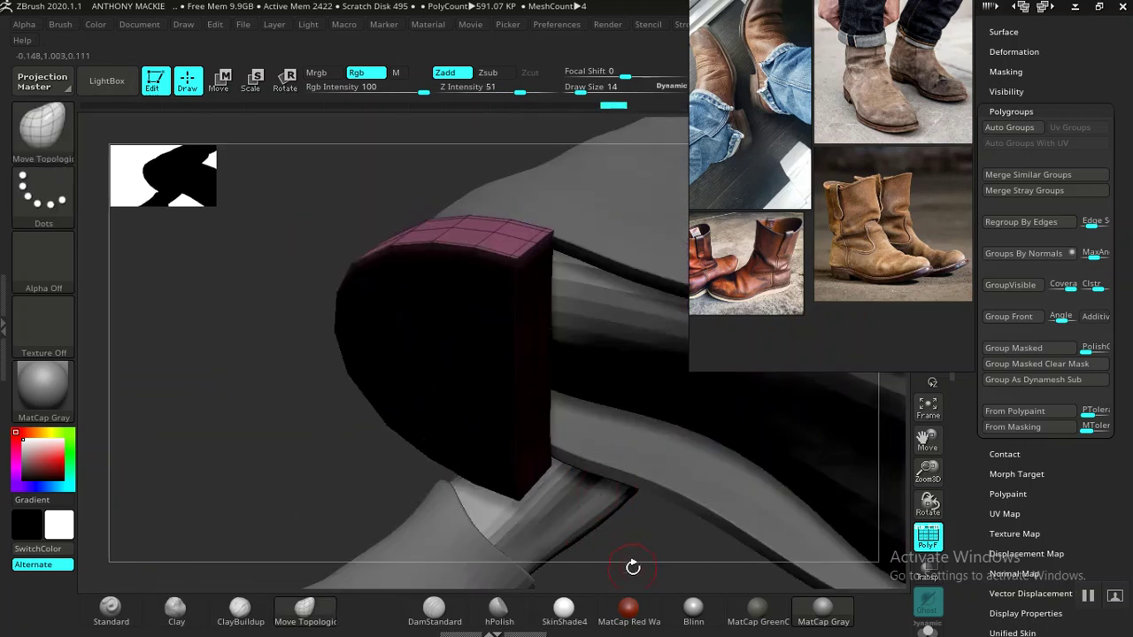
pyautogui.moveTo(572, 514)
pyautogui.mouseDown()
pyautogui.moveTo(537, 539)
pyautogui.moveTo(569, 471)
pyautogui.mouseUp()
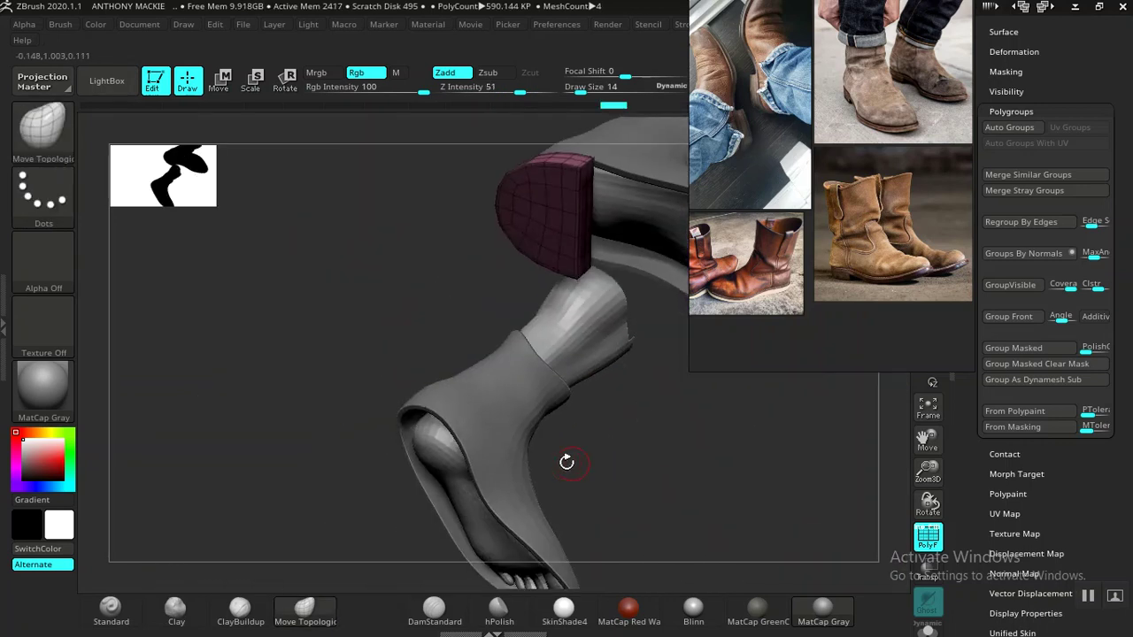
pyautogui.keyDown('ctrl'); pyautogui.keyDown('shift'); pyautogui.click(544, 235); pyautogui.keyUp('shift'); pyautogui.keyUp('ctrl')
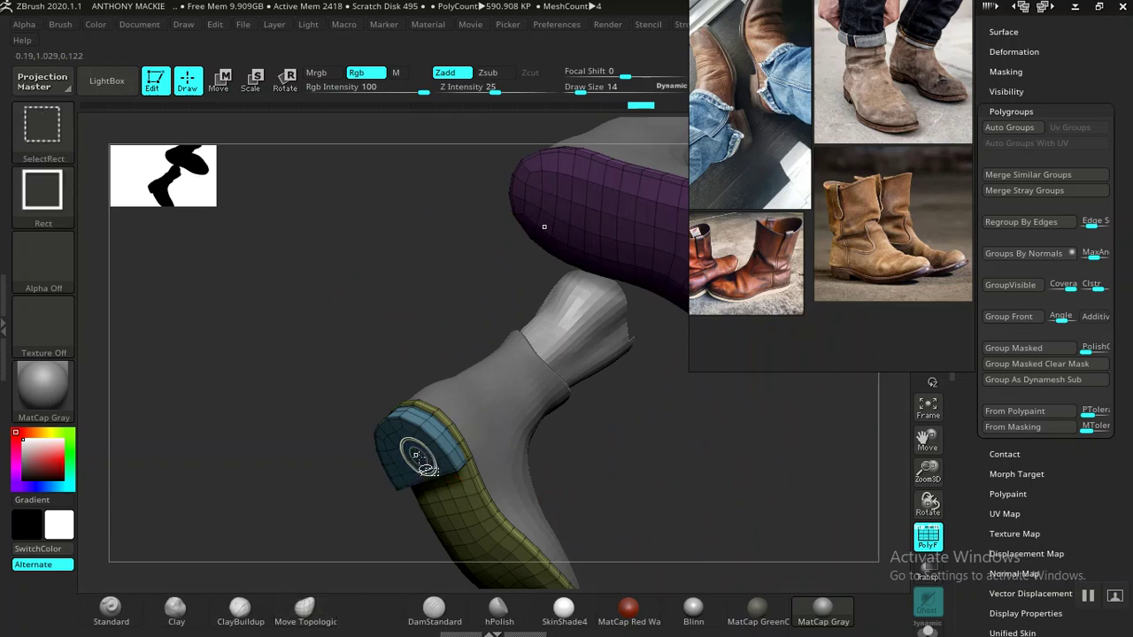
pyautogui.keyDown('ctrl'); pyautogui.keyDown('alt'); pyautogui.keyDown('shift'); pyautogui.click(421, 459); pyautogui.keyUp('shift'); pyautogui.keyUp('alt'); pyautogui.keyUp('ctrl')
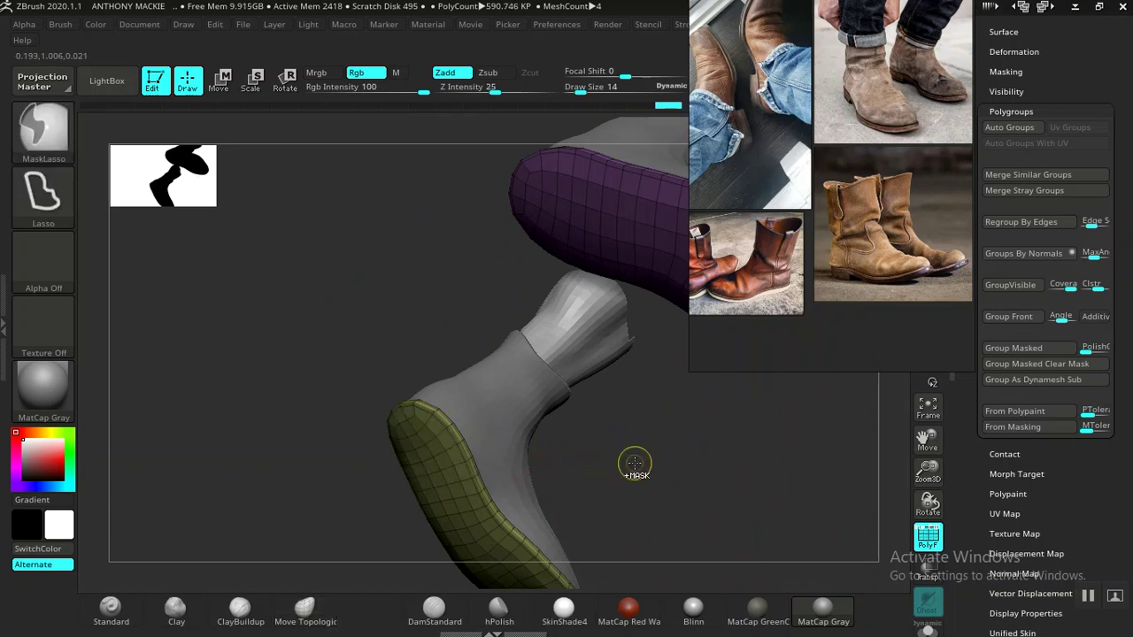
pyautogui.keyDown('ctrl'); pyautogui.keyDown('shift'); pyautogui.click(650, 460); pyautogui.keyUp('shift'); pyautogui.keyUp('ctrl')
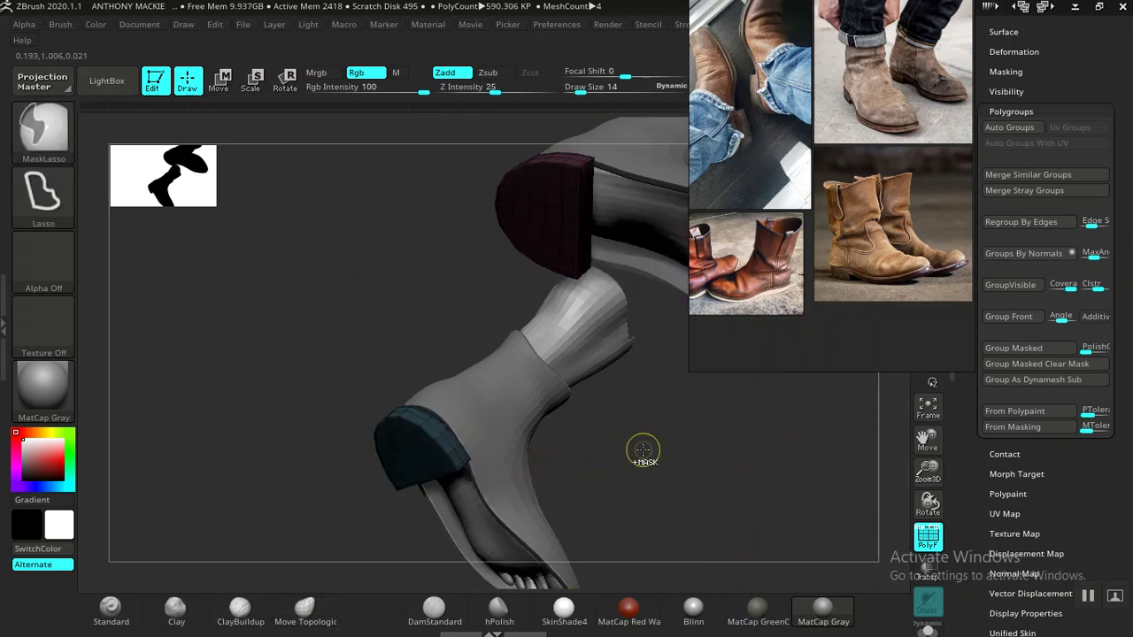
pyautogui.keyDown('ctrl'); pyautogui.keyDown('shift'); pyautogui.click(669, 447); pyautogui.keyUp('shift'); pyautogui.keyUp('ctrl')
pyautogui.keyDown('ctrl'); pyautogui.keyDown('shift'); pyautogui.click(673, 446); pyautogui.keyUp('shift'); pyautogui.keyUp('ctrl')
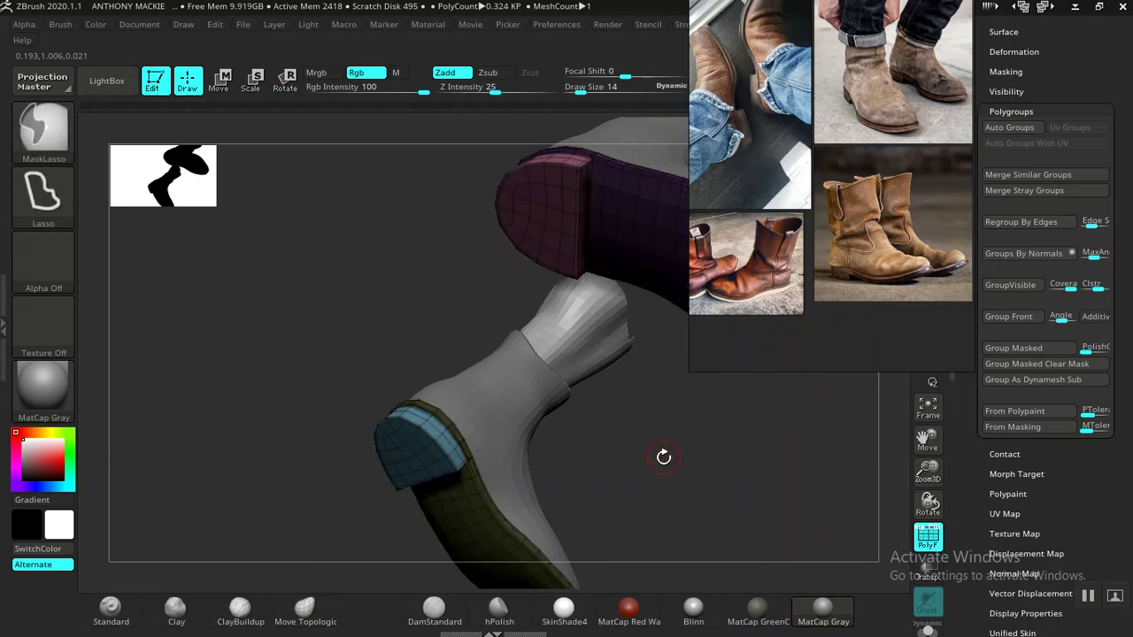
# - Examine the heel of the tan boot in the reference photos and compare it with the modelled heel
pyautogui.press('w')
pyautogui.moveTo(642, 455); pyautogui.dragTo(720, 535)
pyautogui.scroll(5, 818, 160)
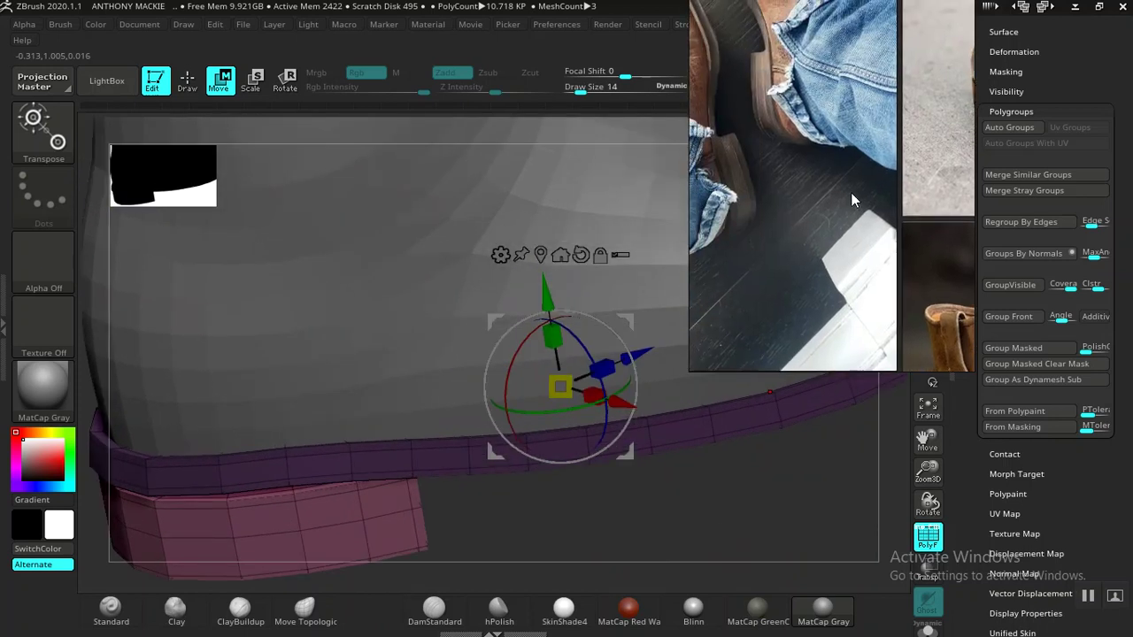
pyautogui.moveTo(819, 195); pyautogui.dragTo(714, 167, button='middle')
pyautogui.moveTo(867, 251); pyautogui.dragTo(841, 157, button='middle')
pyautogui.moveTo(844, 269); pyautogui.dragTo(825, 184, button='middle')
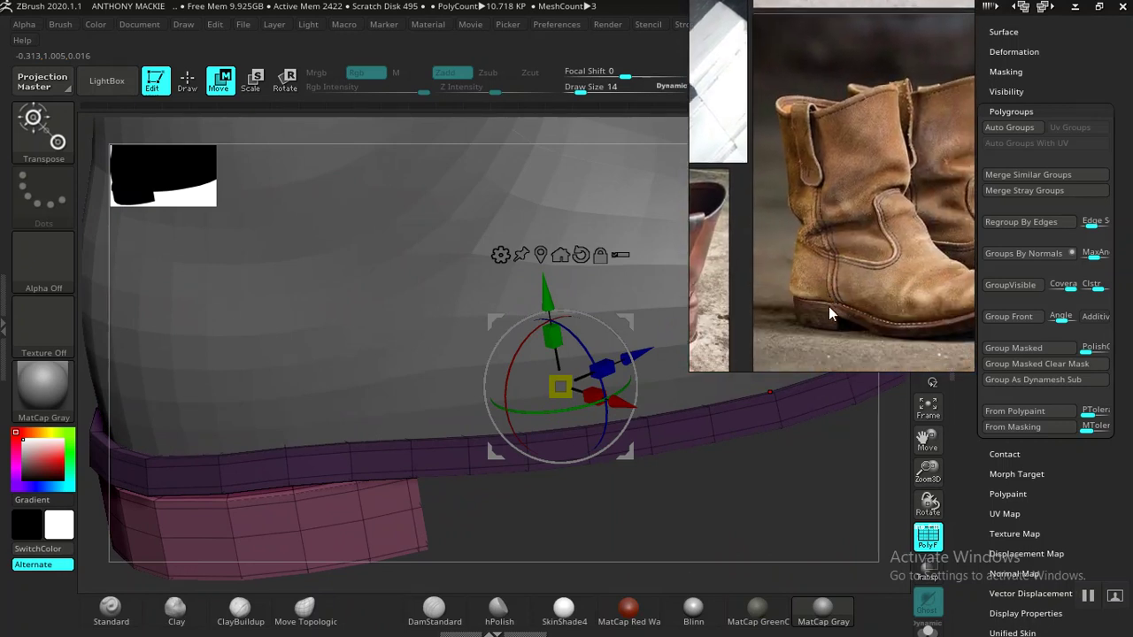
pyautogui.scroll(3, 829, 305)
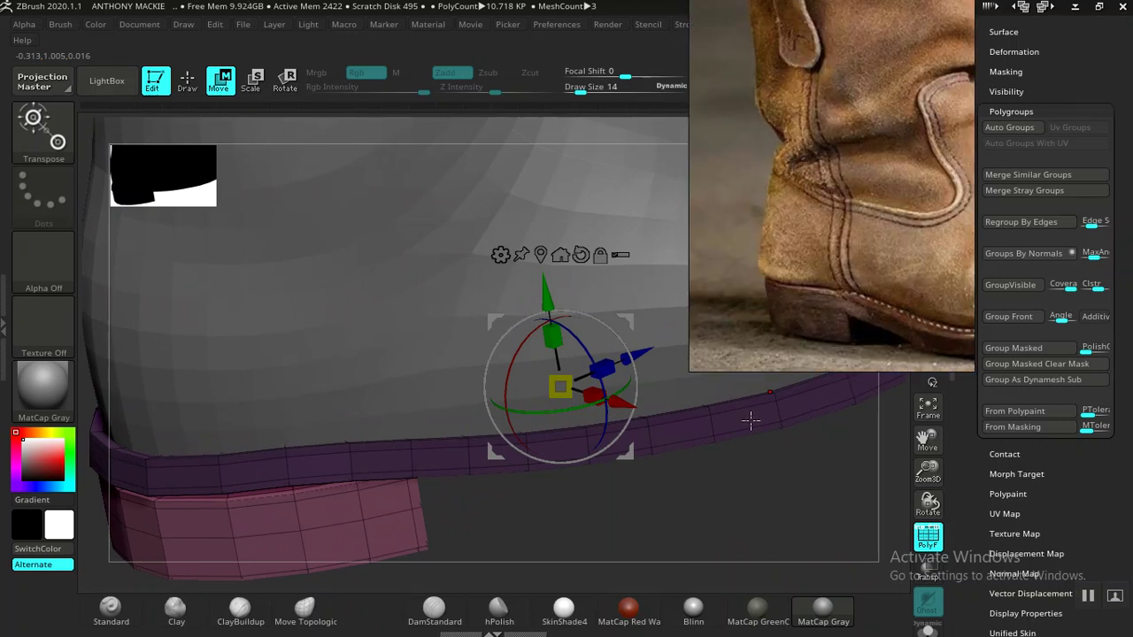
# - Solo the sole mesh and scale the unmasked heel up uniformly by about 1.016 with the gizmo
pyautogui.moveTo(761, 487); pyautogui.dragTo(795, 537)
pyautogui.click(928, 626)
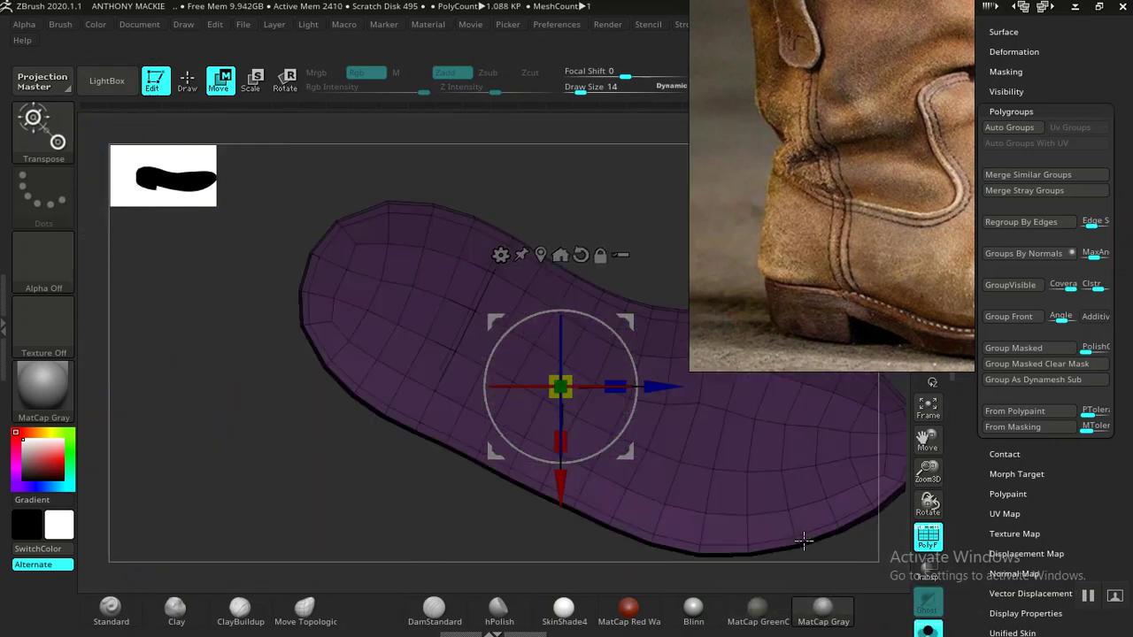
pyautogui.keyDown('alt'); pyautogui.moveTo(309, 486); pyautogui.dragTo(315, 509); pyautogui.keyUp('alt')
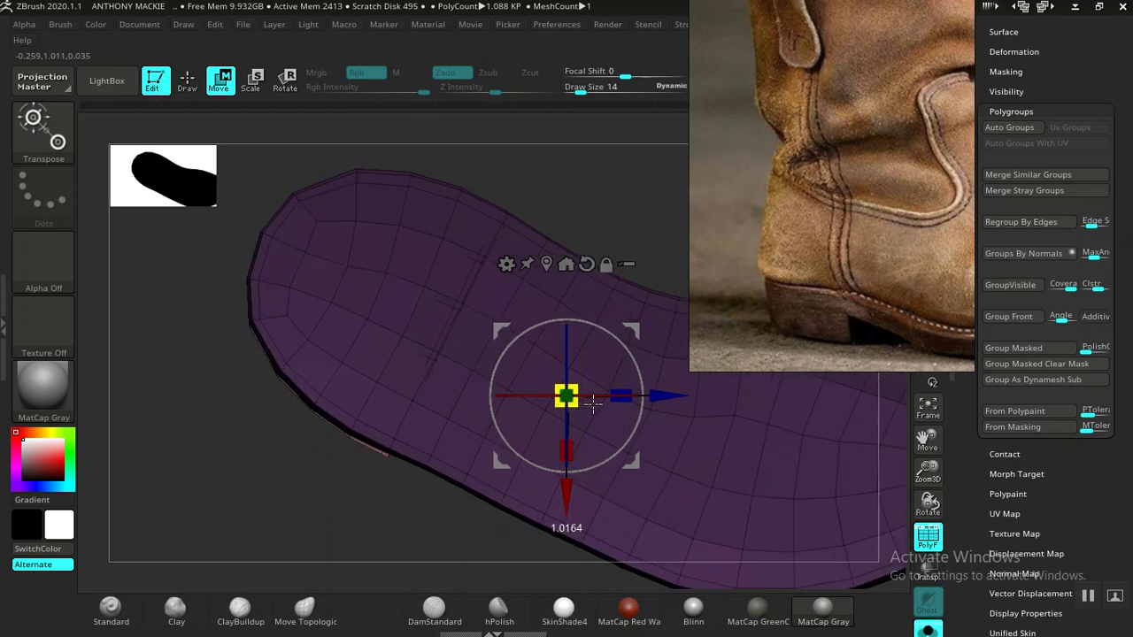
# - Reorient the gizmo along the sole's length and scale the heel across its width by about 1.01
pyautogui.moveTo(365, 516); pyautogui.dragTo(677, 472)
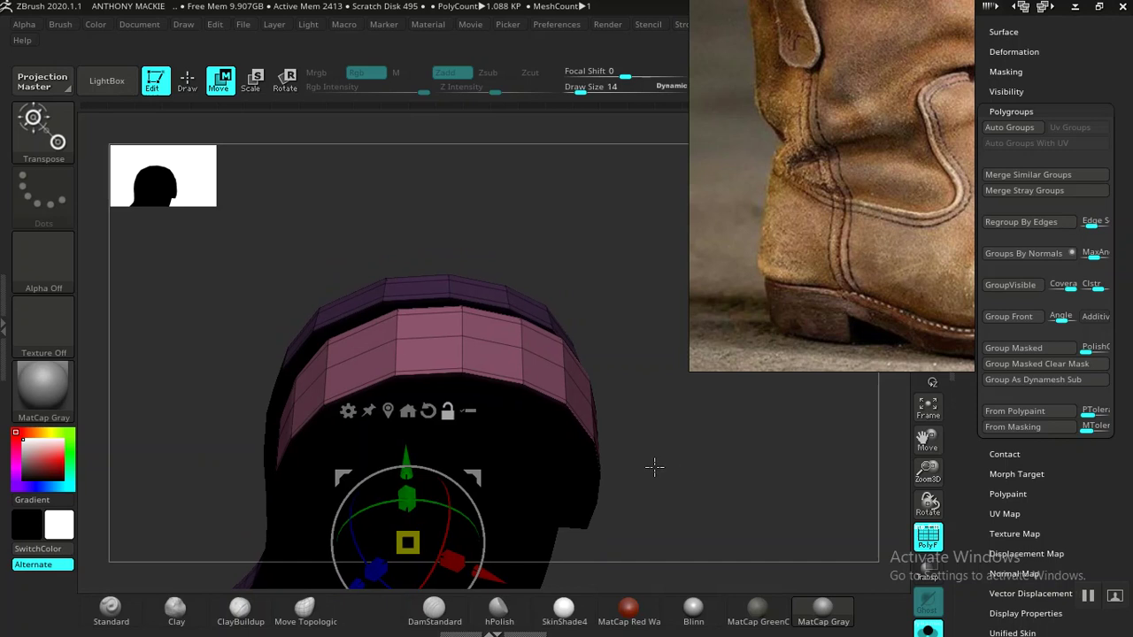
pyautogui.moveTo(493, 574); pyautogui.dragTo(482, 583)
pyautogui.moveTo(562, 521); pyautogui.dragTo(464, 510)
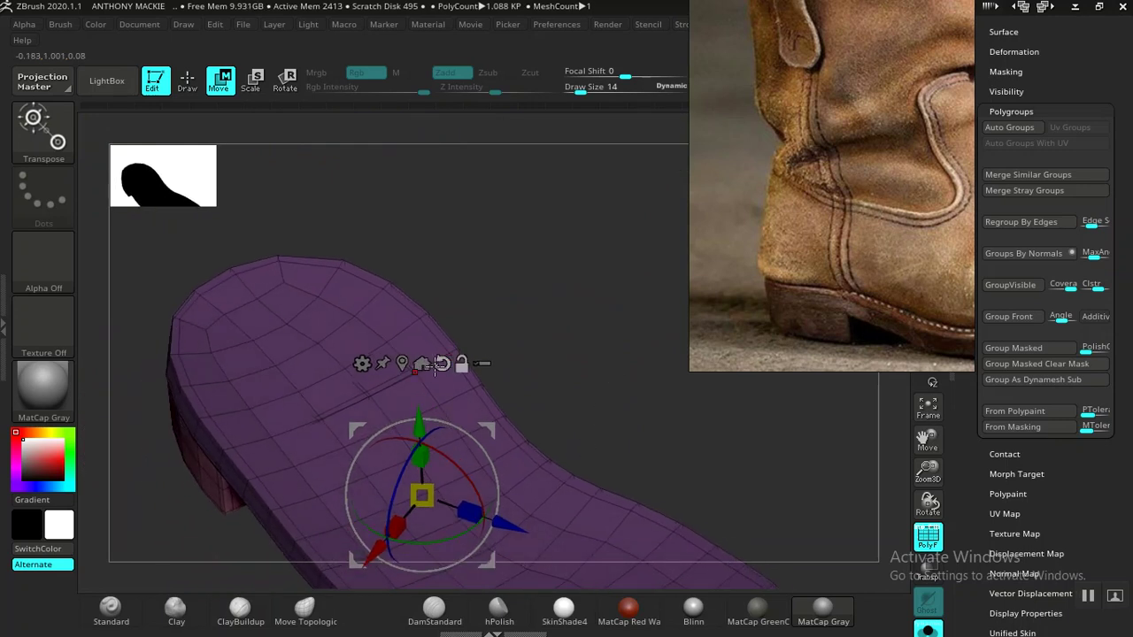
pyautogui.moveTo(574, 384); pyautogui.dragTo(569, 426)
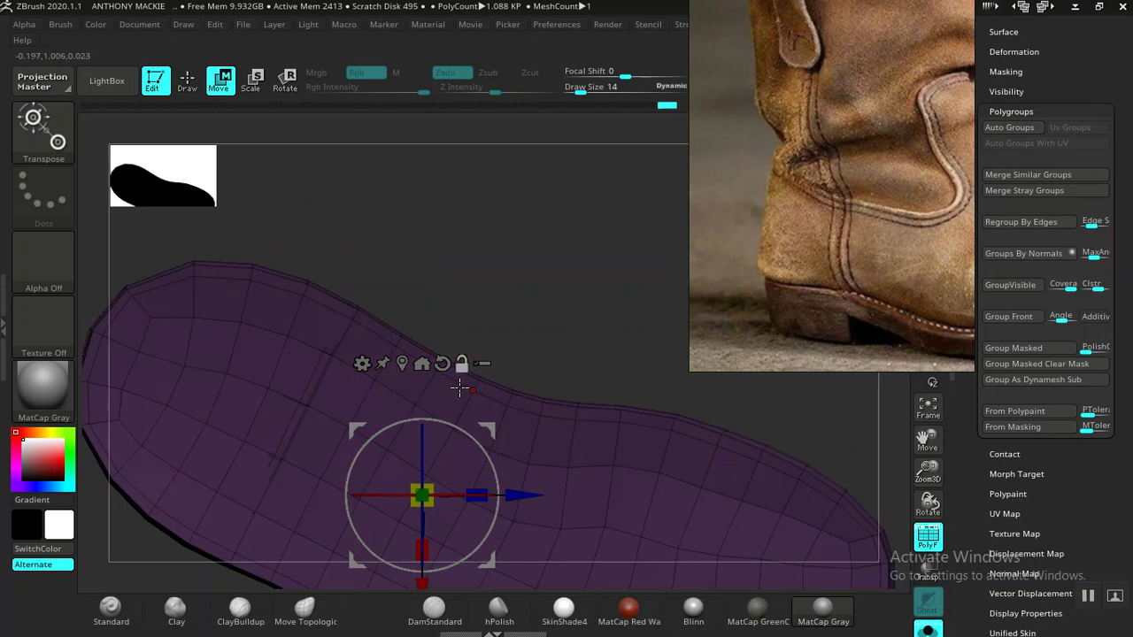
pyautogui.keyDown('alt'); pyautogui.moveTo(487, 431); pyautogui.dragTo(490, 478); pyautogui.keyUp('alt')
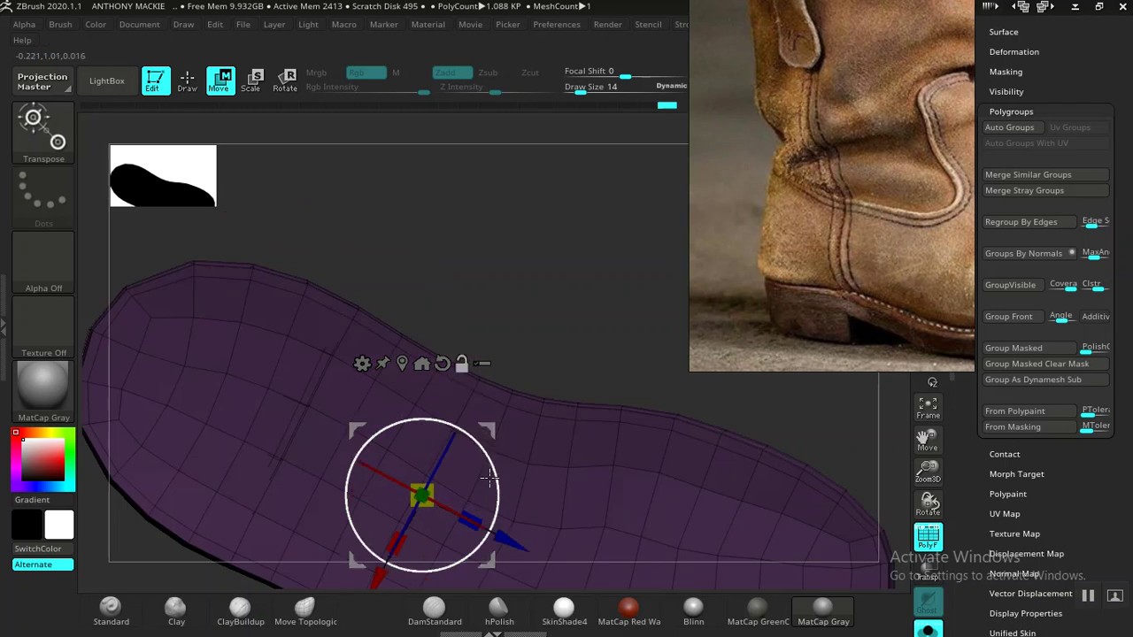
pyautogui.moveTo(531, 372); pyautogui.dragTo(577, 263)
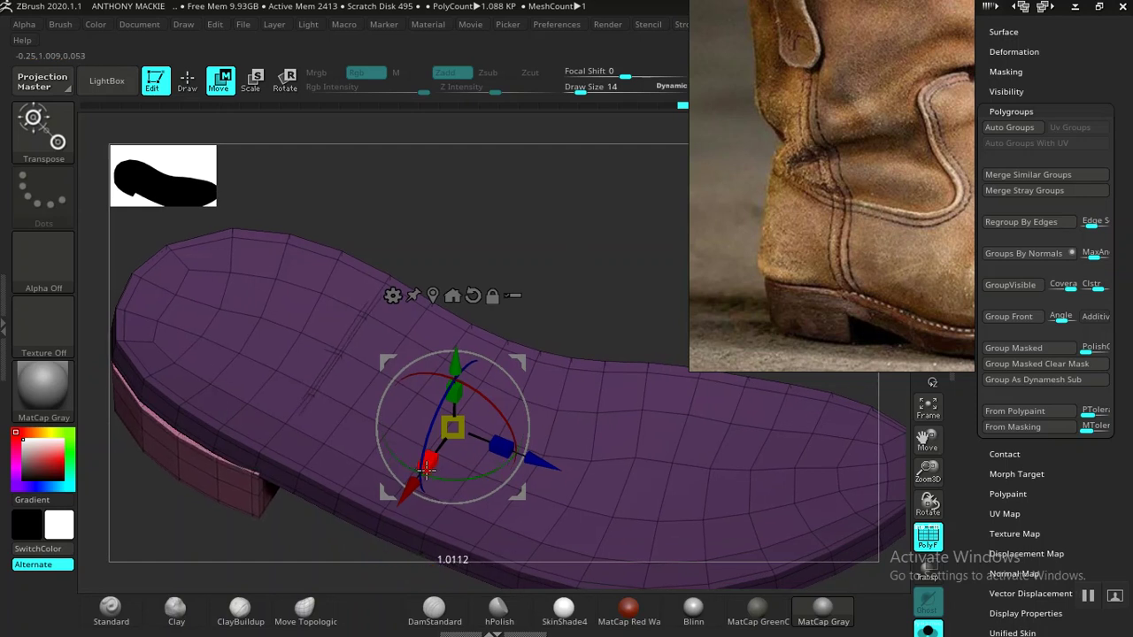
pyautogui.moveTo(430, 466); pyautogui.dragTo(428, 467)
pyautogui.keyDown('alt'); pyautogui.moveTo(547, 208); pyautogui.dragTo(576, 217); pyautogui.keyUp('alt')
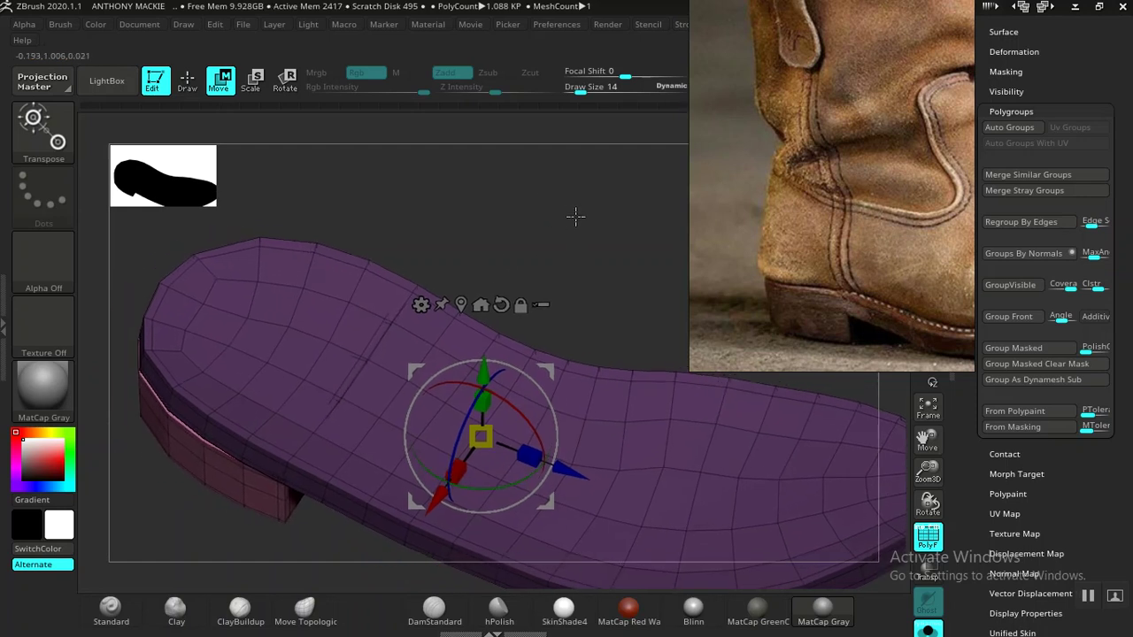
# - Adjust the heel's outline to follow the sole's edge using the Move Topological brush at draw size 26
pyautogui.click(304, 610)
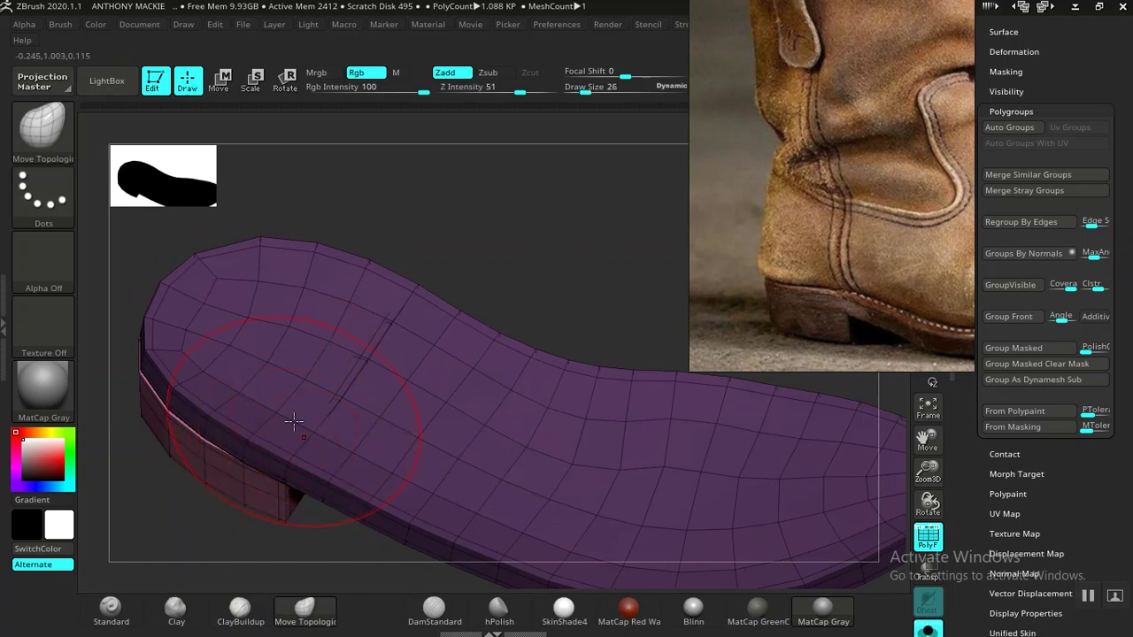
pyautogui.moveTo(570, 282); pyautogui.dragTo(381, 440)
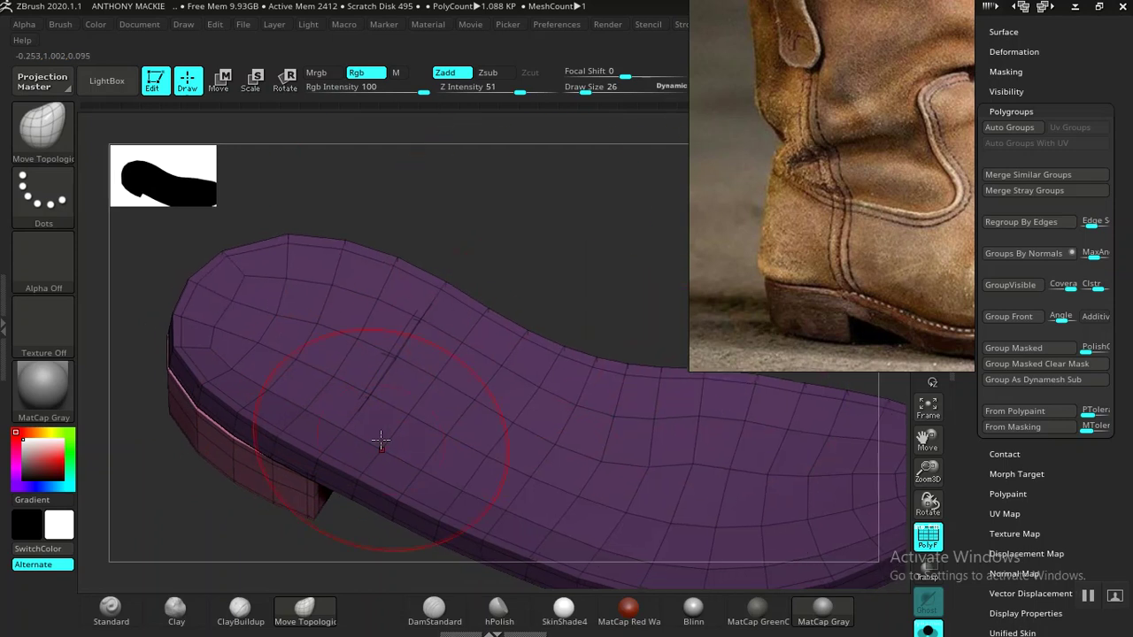
pyautogui.moveTo(550, 253)
pyautogui.mouseDown()
pyautogui.moveTo(511, 268)
pyautogui.moveTo(483, 321)
pyautogui.moveTo(483, 283)
pyautogui.mouseUp()
pyautogui.moveTo(527, 232); pyautogui.dragTo(536, 281)
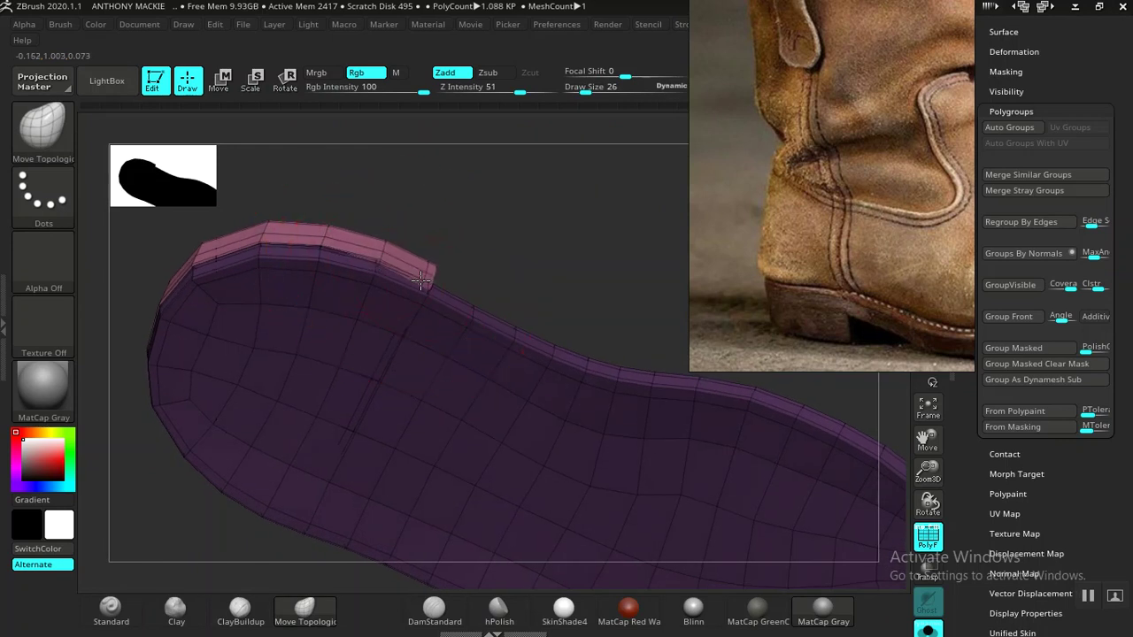
pyautogui.moveTo(511, 246); pyautogui.dragTo(419, 291)
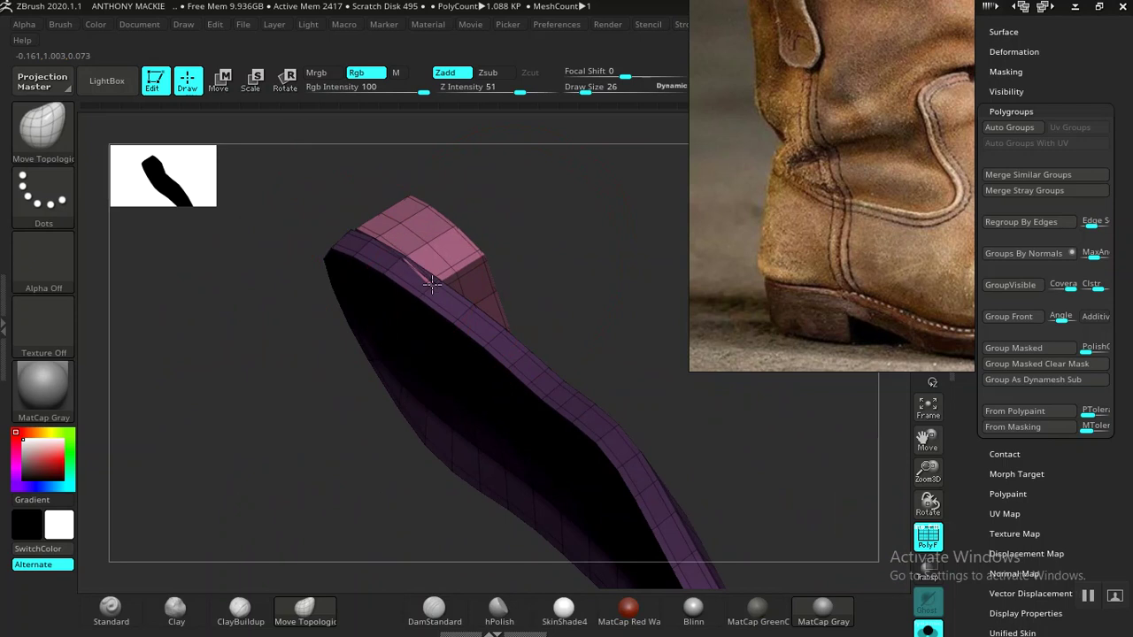
pyautogui.moveTo(530, 226); pyautogui.dragTo(330, 514)
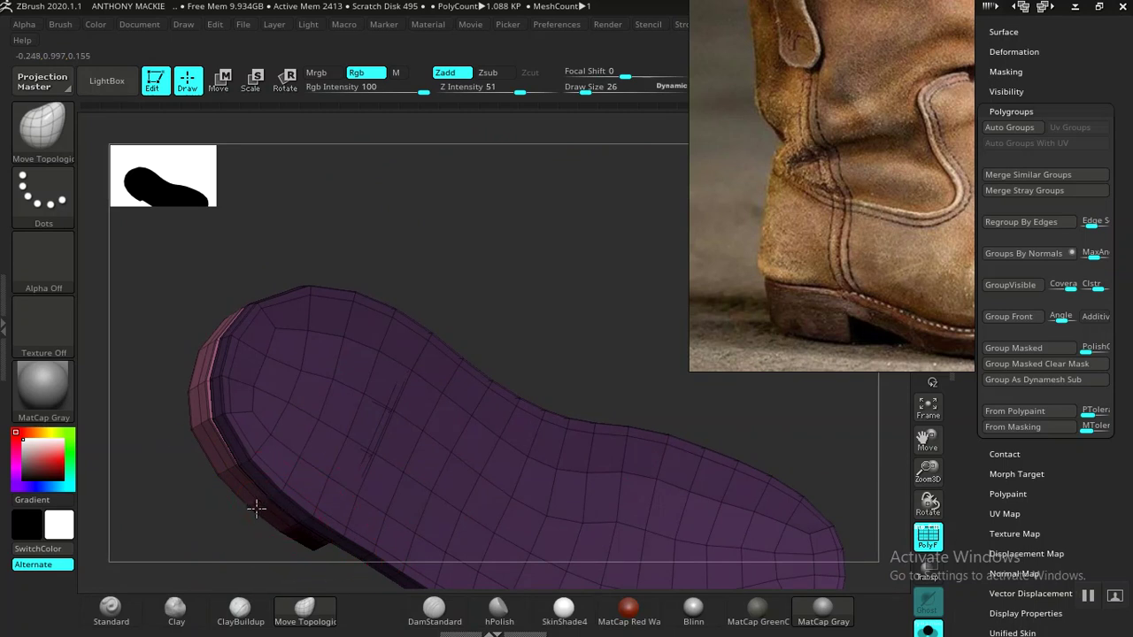
pyautogui.moveTo(498, 278); pyautogui.dragTo(486, 258)
pyautogui.moveTo(272, 582)
pyautogui.mouseDown()
pyautogui.moveTo(215, 518)
pyautogui.moveTo(207, 397)
pyautogui.moveTo(250, 412)
pyautogui.moveTo(309, 408)
pyautogui.moveTo(423, 366)
pyautogui.moveTo(493, 431)
pyautogui.mouseUp()
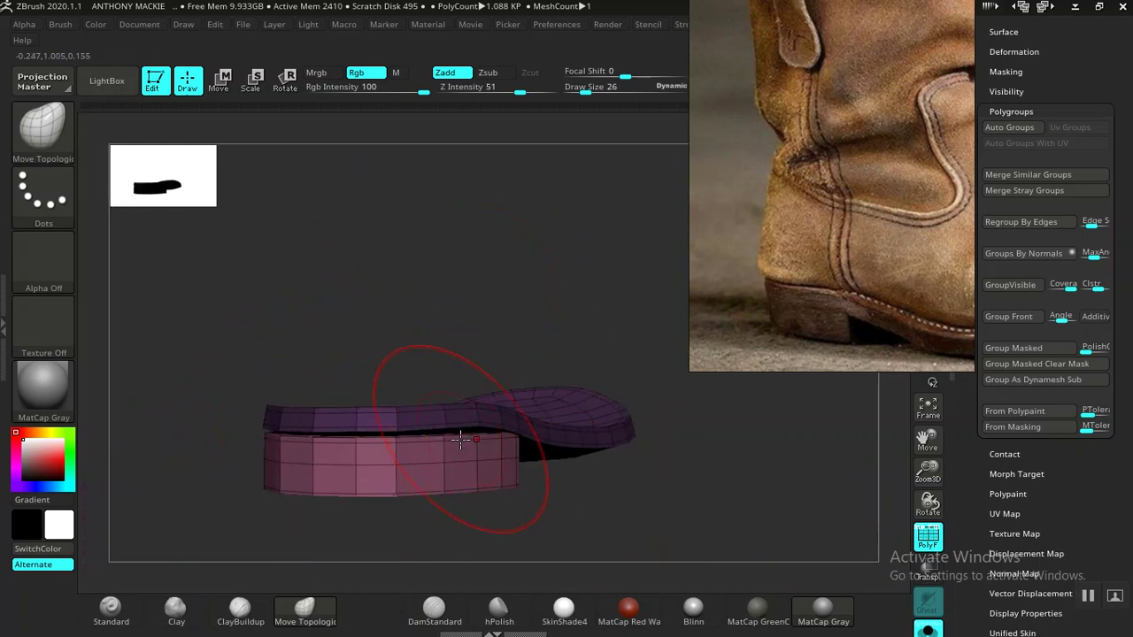
# - Try to close the gap below the sole by raising the heel and pulling its upper edge upward
pyautogui.press('w')
pyautogui.moveTo(462, 343); pyautogui.dragTo(462, 337)
pyautogui.press('q')
pyautogui.moveTo(586, 308); pyautogui.dragTo(559, 310)
pyautogui.moveTo(390, 425); pyautogui.dragTo(399, 418)
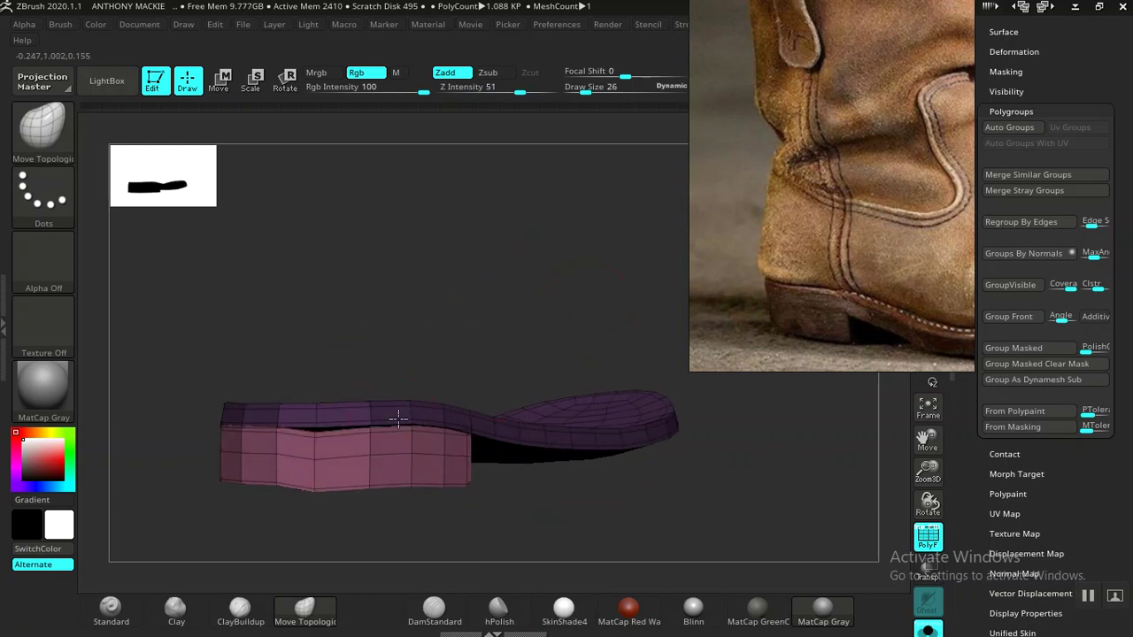
pyautogui.hotkey('ctrl', 'z')
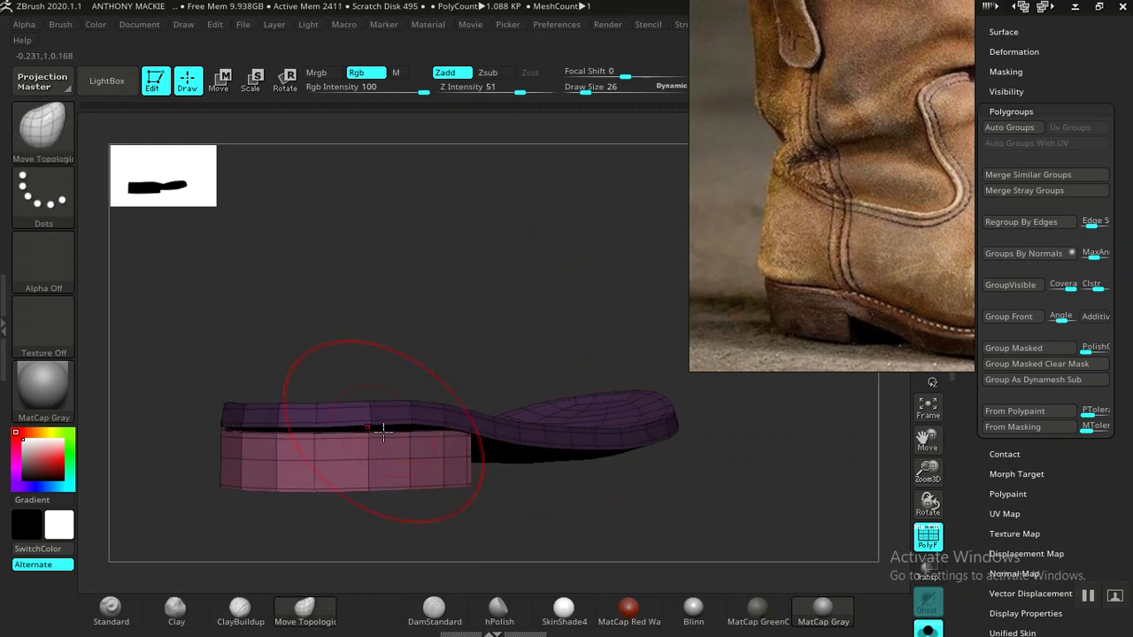
pyautogui.hotkey('ctrl', 'z')
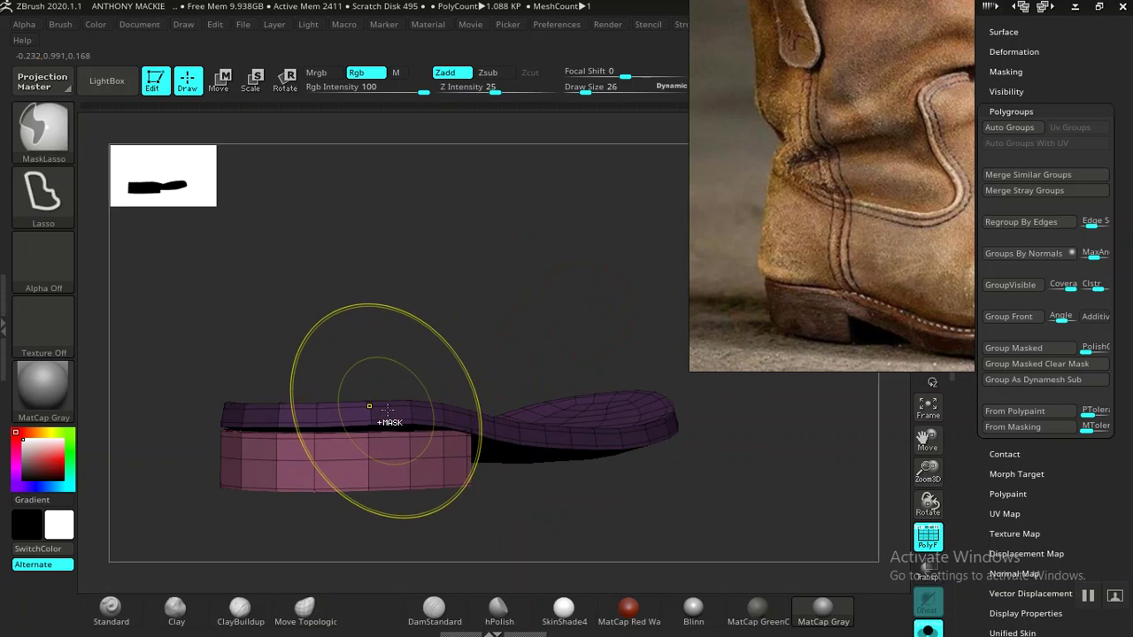
# - Move the heel slightly upward with the gizmo to meet the underside of the sole
pyautogui.press('w')
pyautogui.moveTo(462, 329); pyautogui.dragTo(462, 327)
pyautogui.moveTo(334, 326); pyautogui.dragTo(405, 338)
pyautogui.press('q')
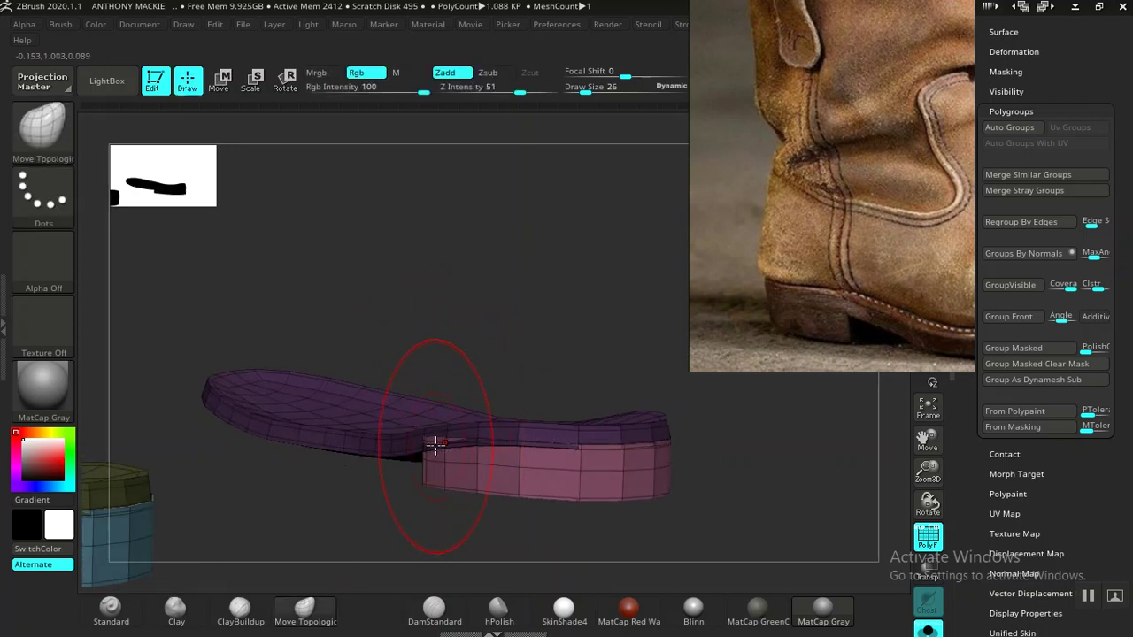
# - Push the part of the heel poking through the sole back below the sole's surface with the Move Topological brush
pyautogui.moveTo(514, 383); pyautogui.dragTo(416, 503)
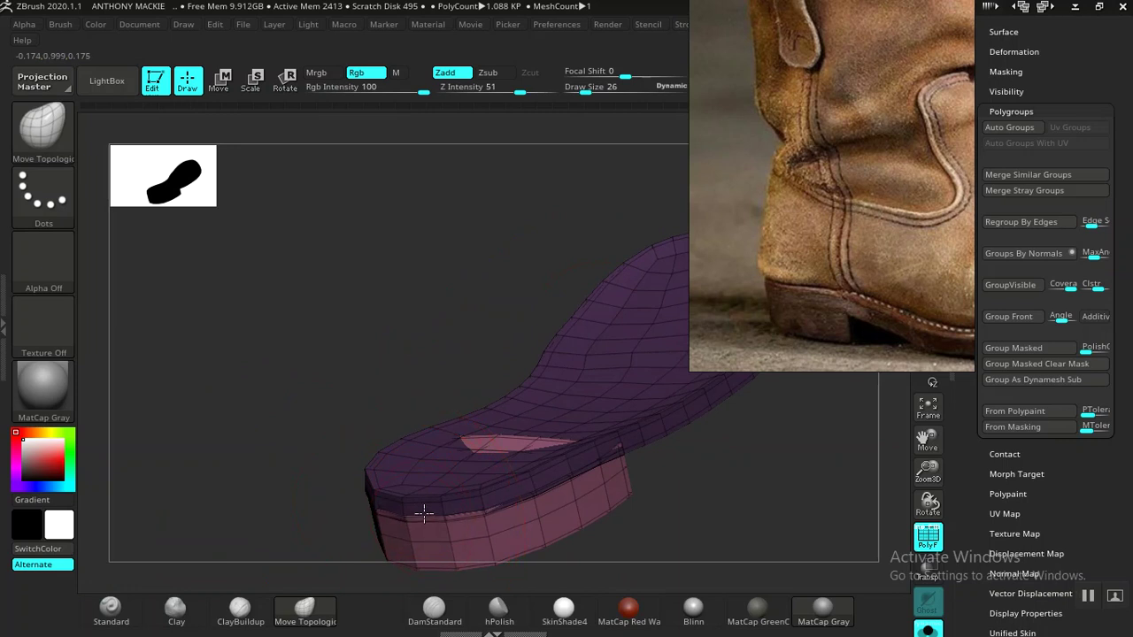
pyautogui.moveTo(307, 512); pyautogui.dragTo(421, 542)
pyautogui.moveTo(666, 480); pyautogui.dragTo(540, 448)
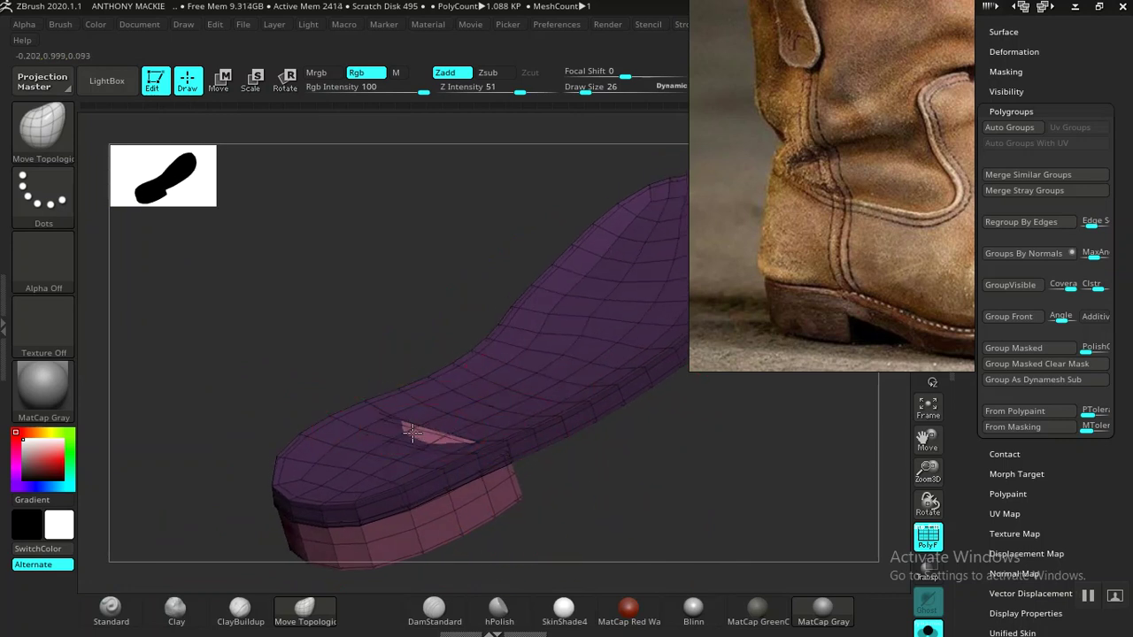
pyautogui.moveTo(633, 493); pyautogui.dragTo(478, 458)
pyautogui.moveTo(563, 463); pyautogui.dragTo(573, 464)
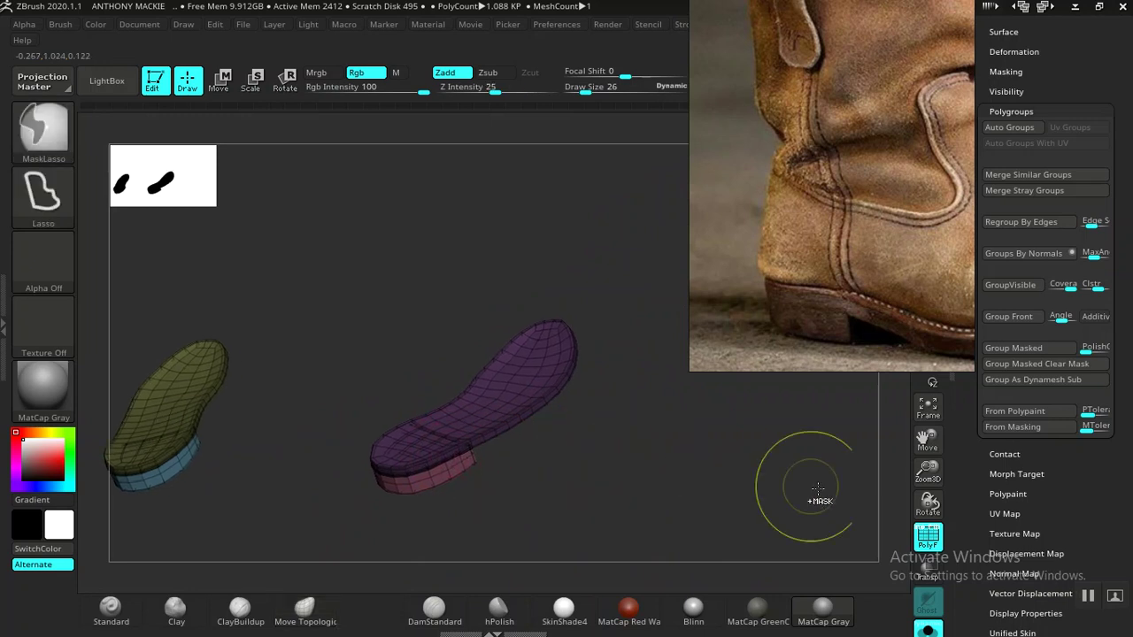
# - Show the complete boots again and turn off the polygroup wireframe display
pyautogui.click(927, 629)
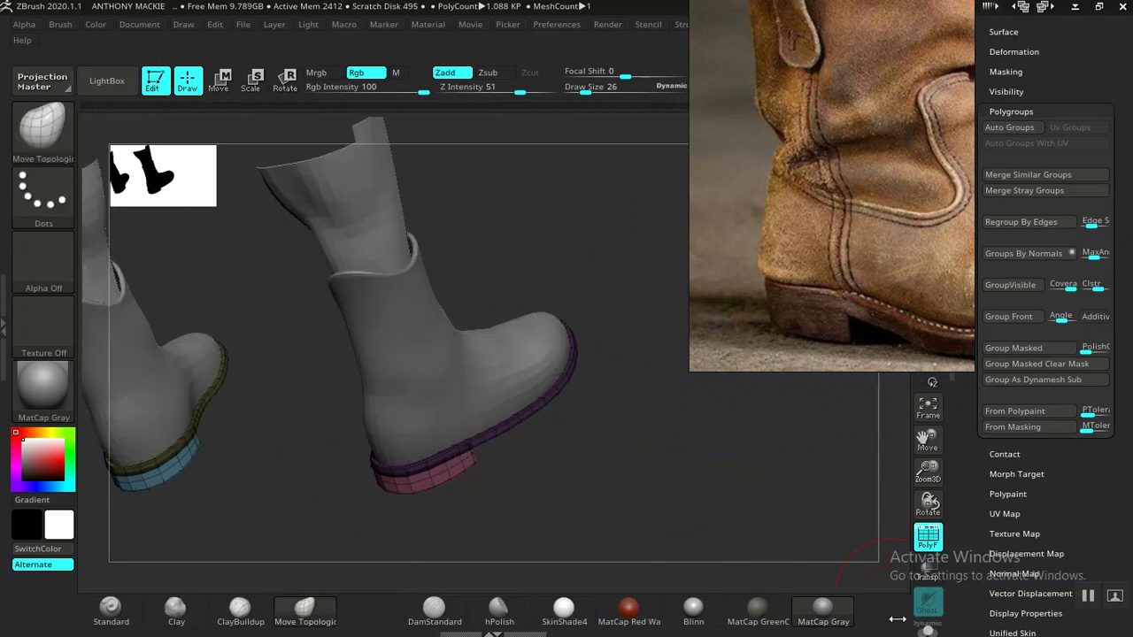
pyautogui.moveTo(671, 463)
pyautogui.keyDown('ctrl'); pyautogui.mouseDown()
pyautogui.moveTo(678, 473)
pyautogui.moveTo(679, 456)
pyautogui.mouseUp(); pyautogui.keyUp('ctrl')
pyautogui.hotkey('shift', 'f')
pyautogui.moveTo(635, 347); pyautogui.dragTo(578, 375)
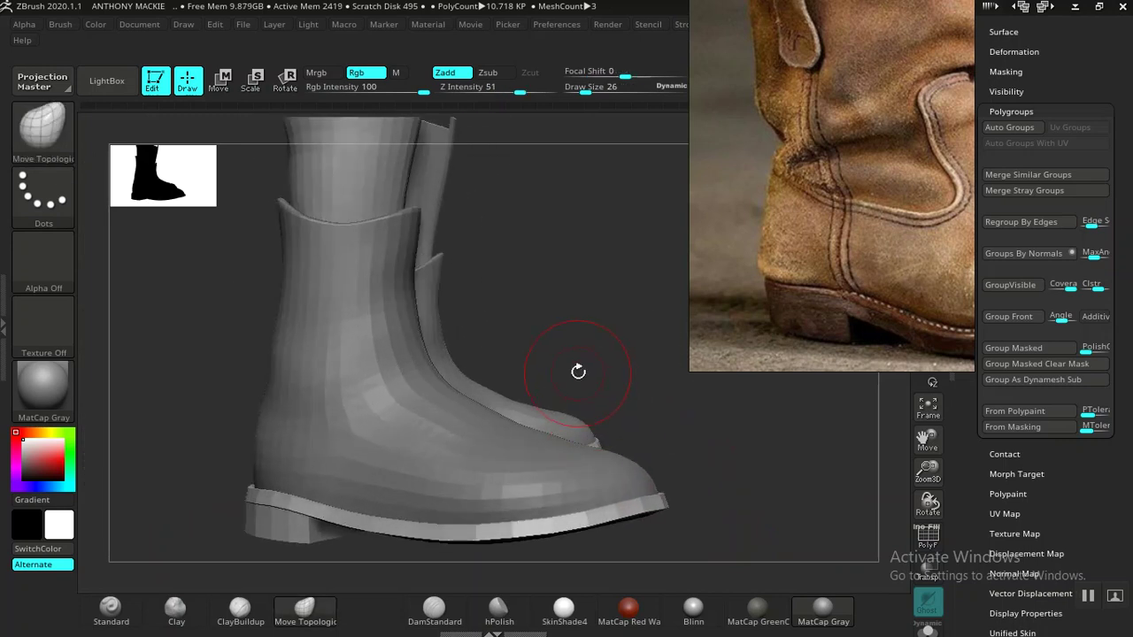
pyautogui.moveTo(605, 328)
pyautogui.mouseDown()
pyautogui.moveTo(585, 328)
pyautogui.moveTo(597, 307)
pyautogui.moveTo(600, 324)
pyautogui.mouseUp()
# - Make BOOTS MAIN the active subtool and open its Geometry settings
pyautogui.keyDown('alt'); pyautogui.click(503, 439); pyautogui.keyUp('alt')
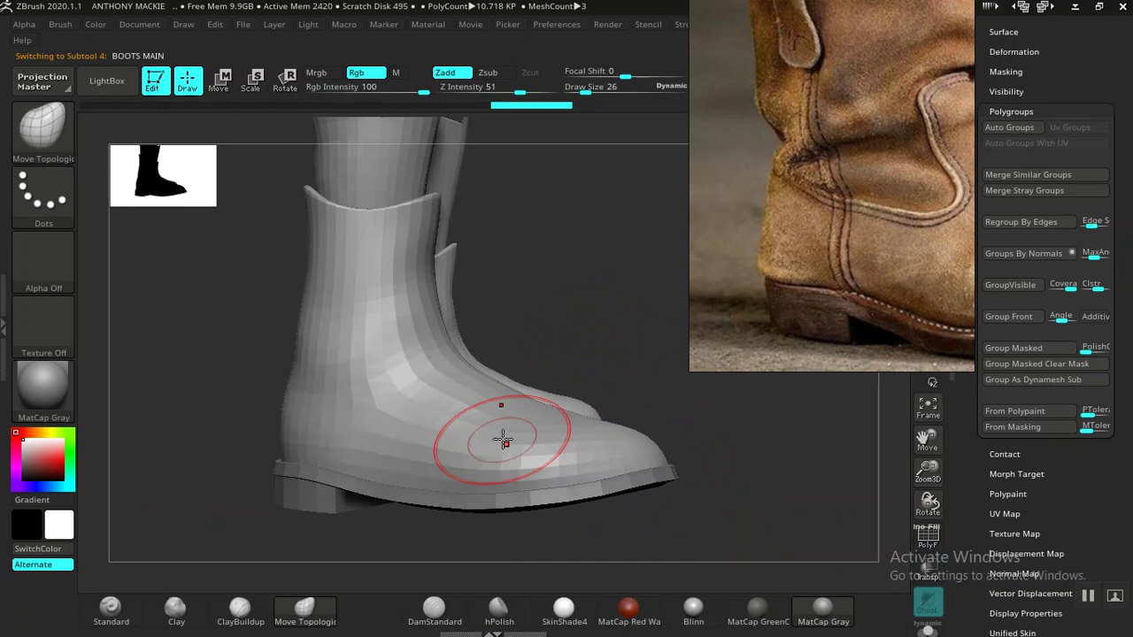
pyautogui.moveTo(844, 253); pyautogui.dragTo(709, 226, button='right')
pyautogui.moveTo(835, 370); pyautogui.dragTo(665, 428)
pyautogui.moveTo(966, 201); pyautogui.dragTo(972, 301)
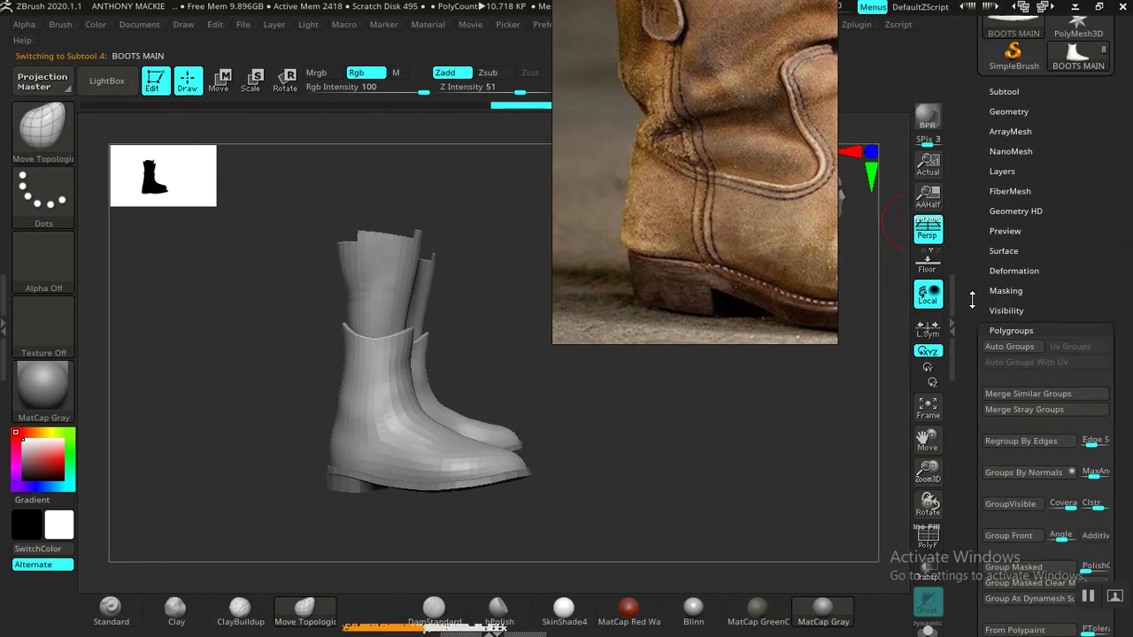
pyautogui.click(1010, 111)
pyautogui.moveTo(719, 270); pyautogui.dragTo(668, 278, button='middle')
pyautogui.moveTo(721, 432); pyautogui.dragTo(776, 447)
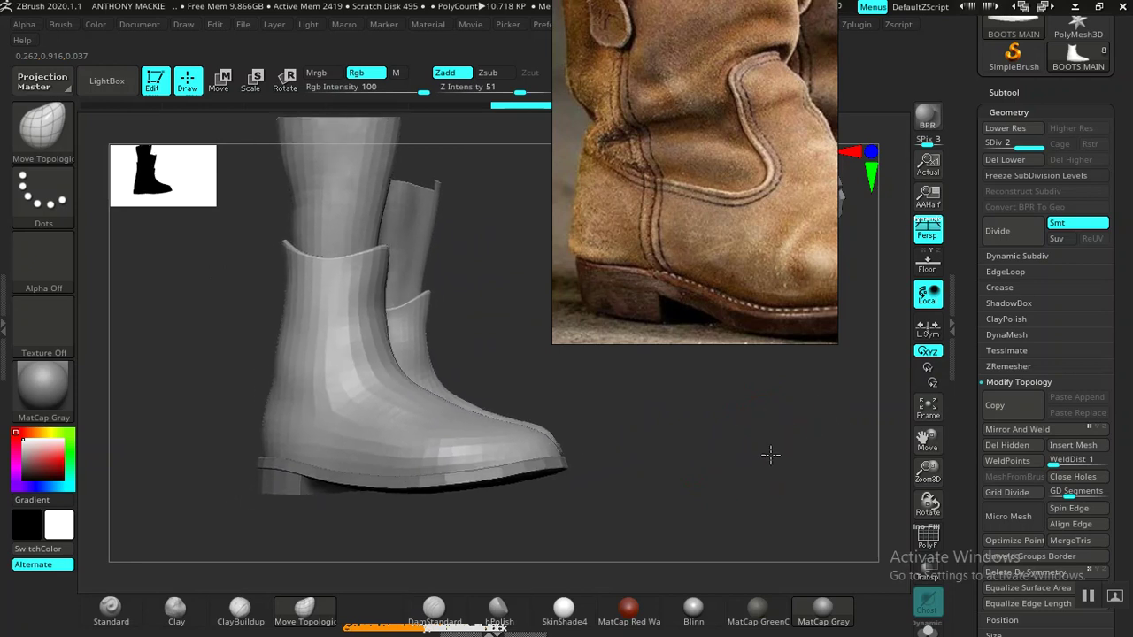
# - Move the reference photo clear of the boot and subdivide the main boot mesh to level 6
pyautogui.click(1005, 230)
pyautogui.moveTo(754, 266); pyautogui.dragTo(369, 240)
pyautogui.moveTo(635, 276); pyautogui.dragTo(708, 282)
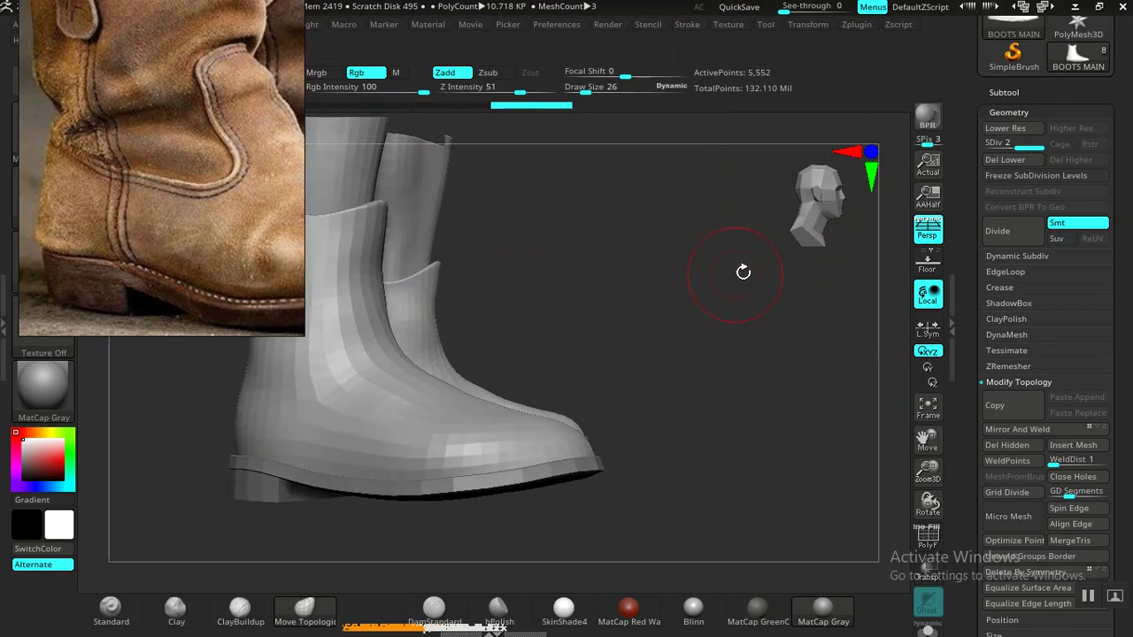
pyautogui.click(1000, 234)
pyautogui.click(999, 233)
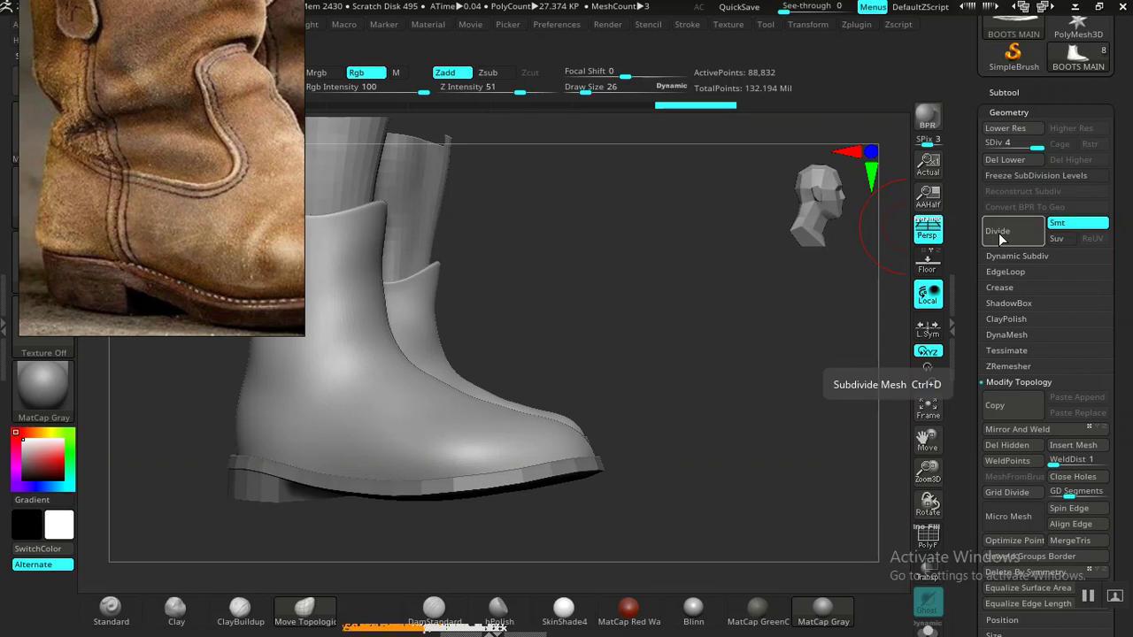
pyautogui.click(1003, 238)
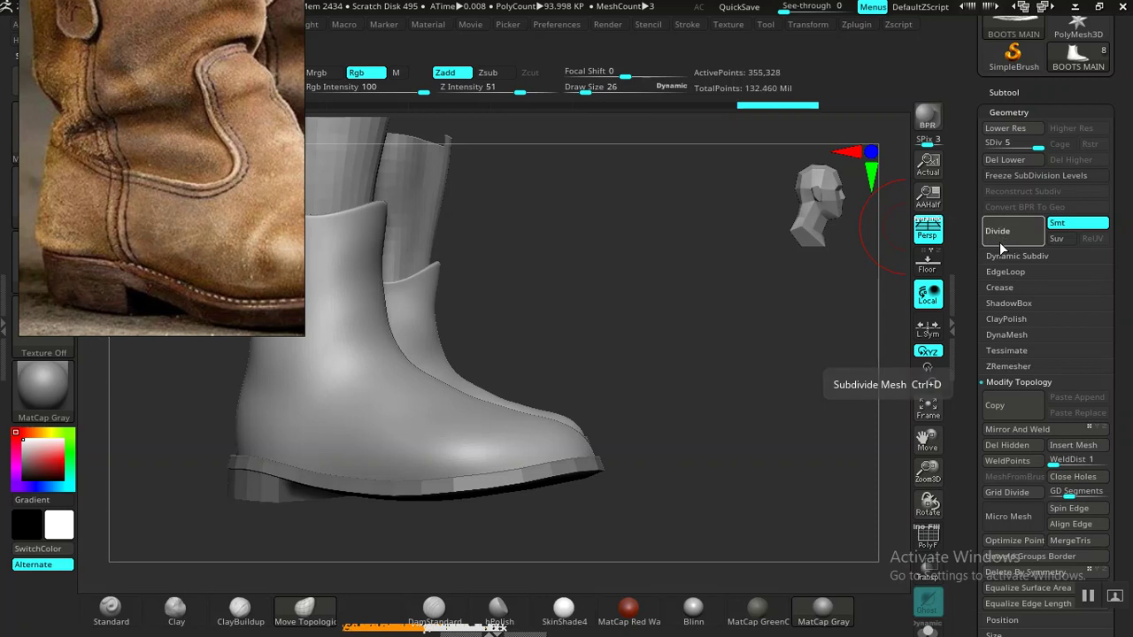
pyautogui.moveTo(741, 324); pyautogui.dragTo(847, 330)
# - Add a new sculpting layer to the BOOTS MAIN subtool
pyautogui.moveTo(980, 382); pyautogui.dragTo(1009, 305)
pyautogui.click(1002, 364)
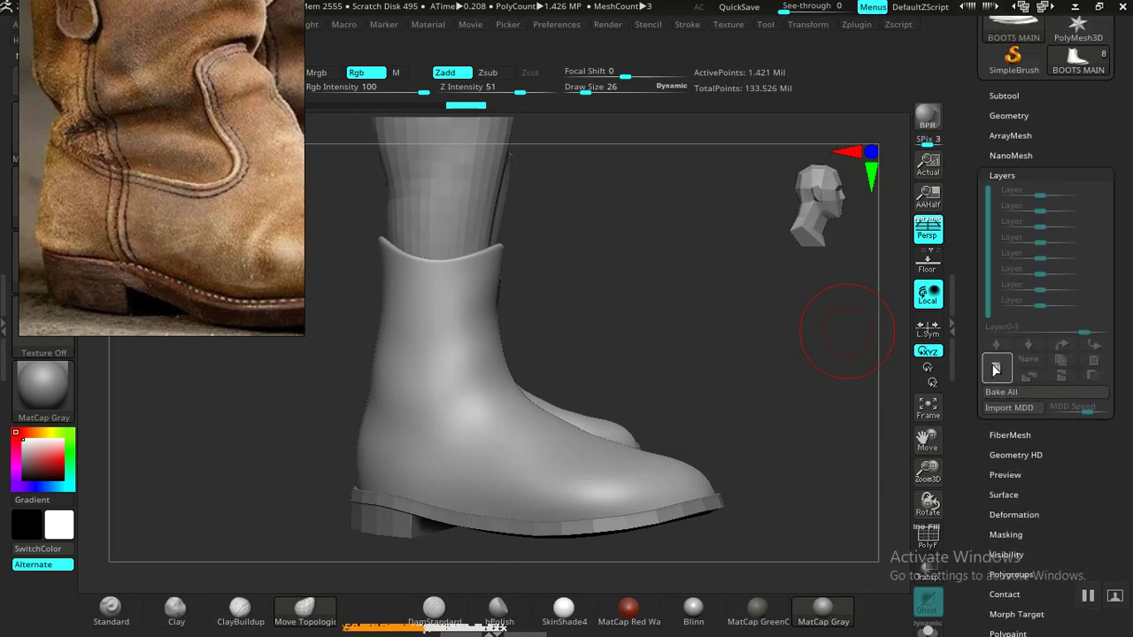
pyautogui.click(996, 367)
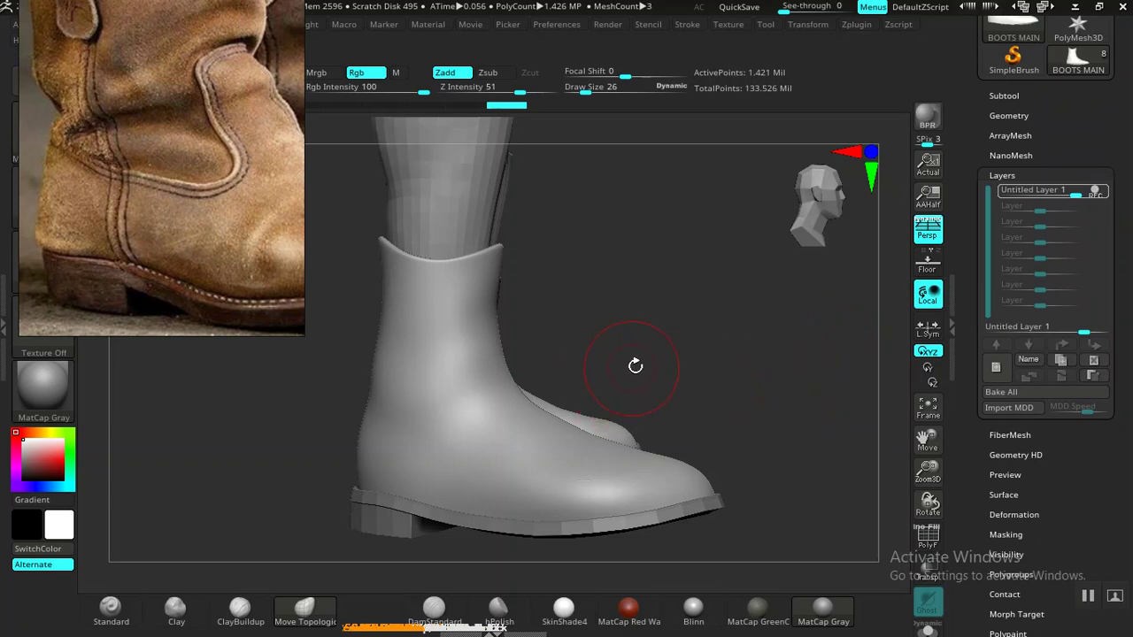
pyautogui.moveTo(676, 334)
pyautogui.mouseDown()
pyautogui.moveTo(723, 331)
pyautogui.moveTo(678, 337)
pyautogui.mouseUp()
# - Compare the boot's front and sides with the seams and folds in the leather boot reference photo
pyautogui.moveTo(505, 405); pyautogui.dragTo(422, 371)
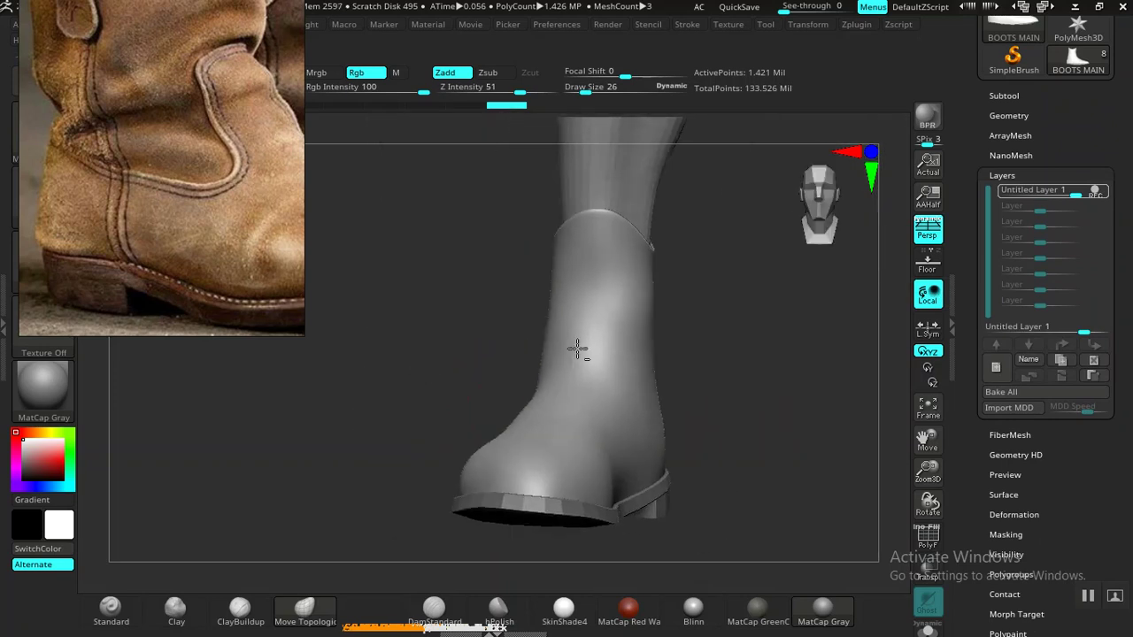
pyautogui.moveTo(718, 359); pyautogui.dragTo(507, 378)
pyautogui.moveTo(179, 256); pyautogui.dragTo(93, 314)
pyautogui.moveTo(64, 217); pyautogui.dragTo(118, 166)
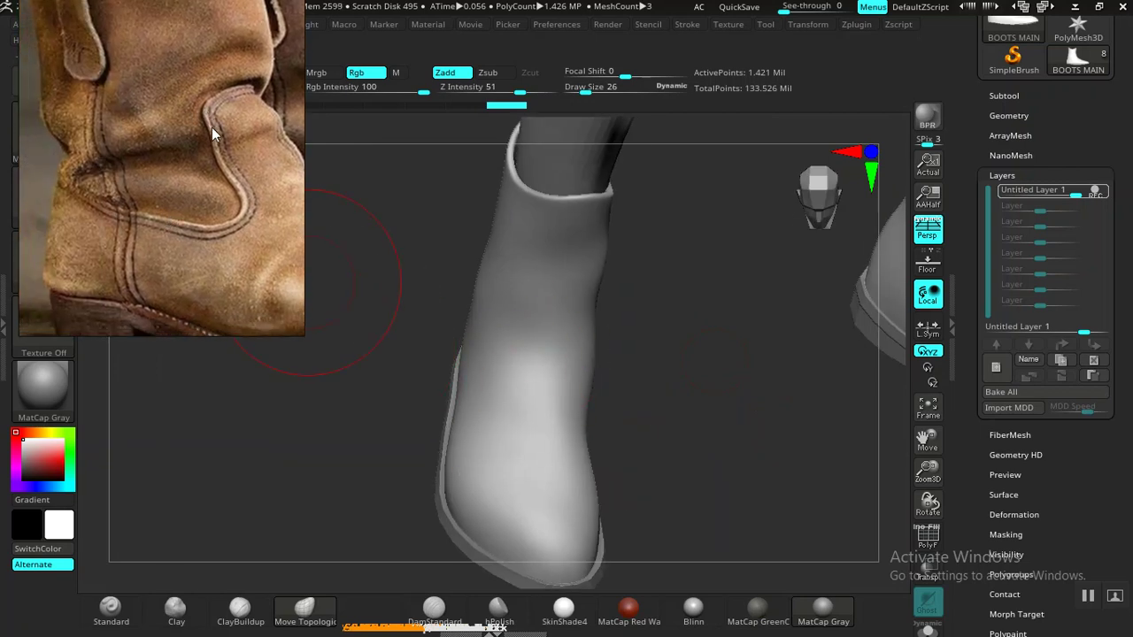
pyautogui.moveTo(270, 206); pyautogui.dragTo(205, 225, button='middle')
pyautogui.moveTo(205, 225); pyautogui.dragTo(976, 133, button='right')
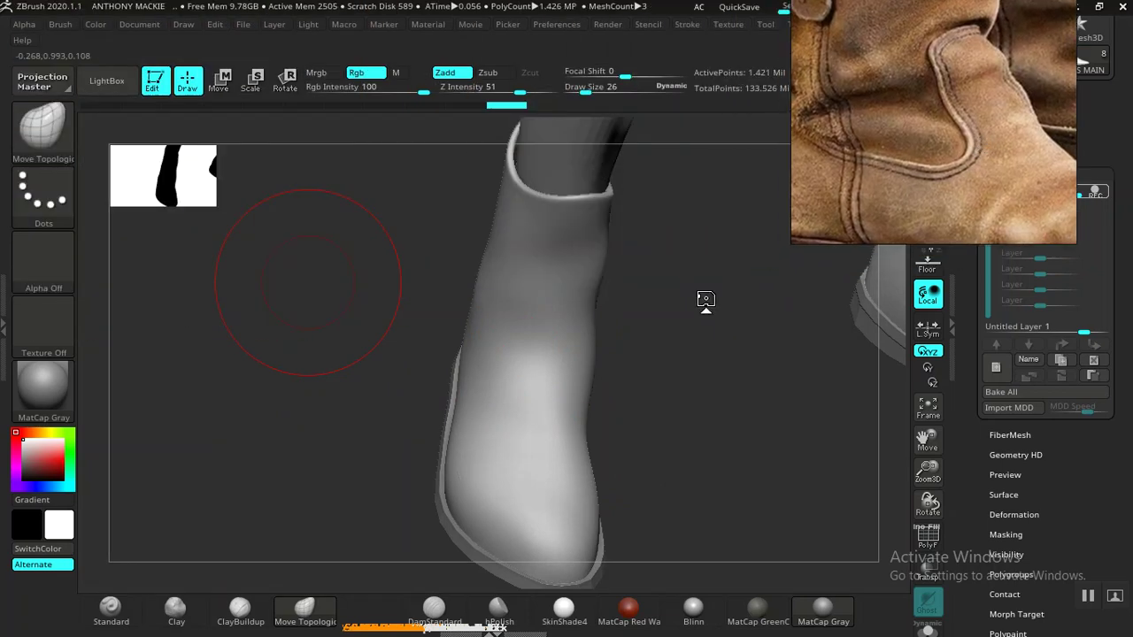
pyautogui.moveTo(705, 299); pyautogui.dragTo(636, 325)
pyautogui.keyDown('alt'); pyautogui.moveTo(706, 429); pyautogui.dragTo(676, 395); pyautogui.keyUp('alt')
pyautogui.moveTo(855, 235); pyautogui.dragTo(847, 162, button='middle')
pyautogui.moveTo(717, 395); pyautogui.dragTo(616, 409)
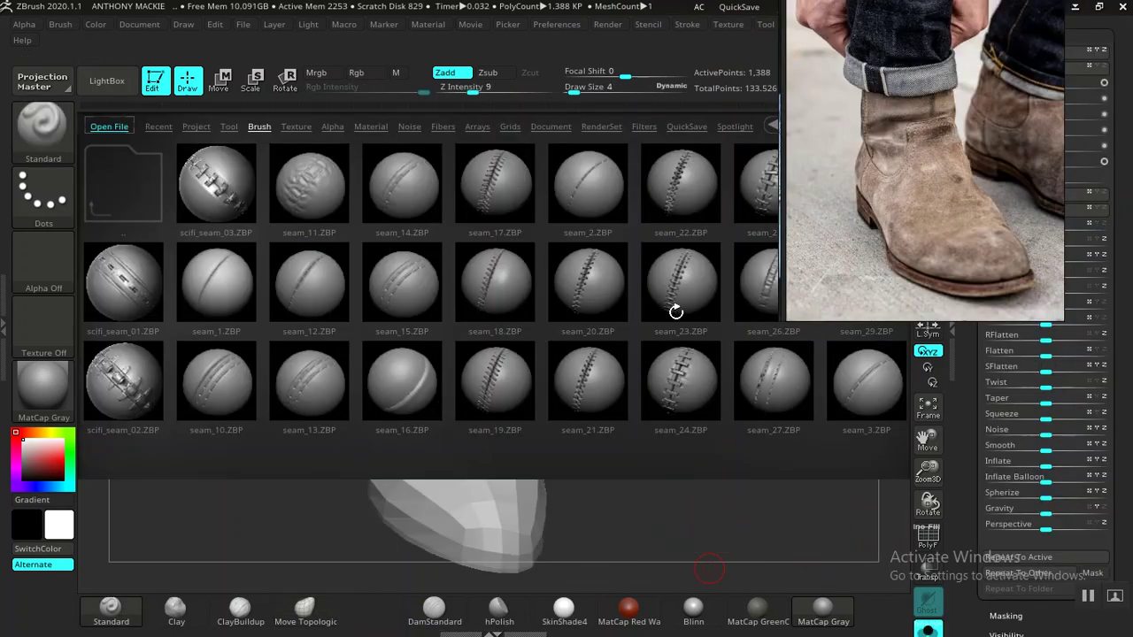
# - Browse the ZBrush Seam Brushes in LightBox and load the seam_8 brush
pyautogui.moveTo(677, 311); pyautogui.dragTo(462, 328)
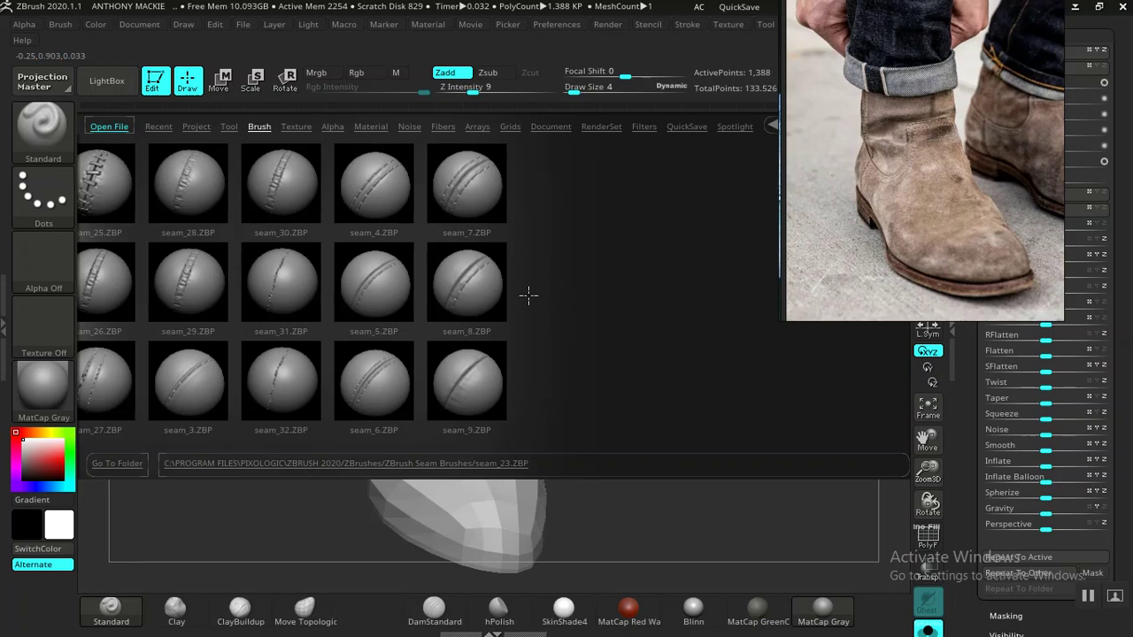
pyautogui.moveTo(508, 295); pyautogui.dragTo(582, 296)
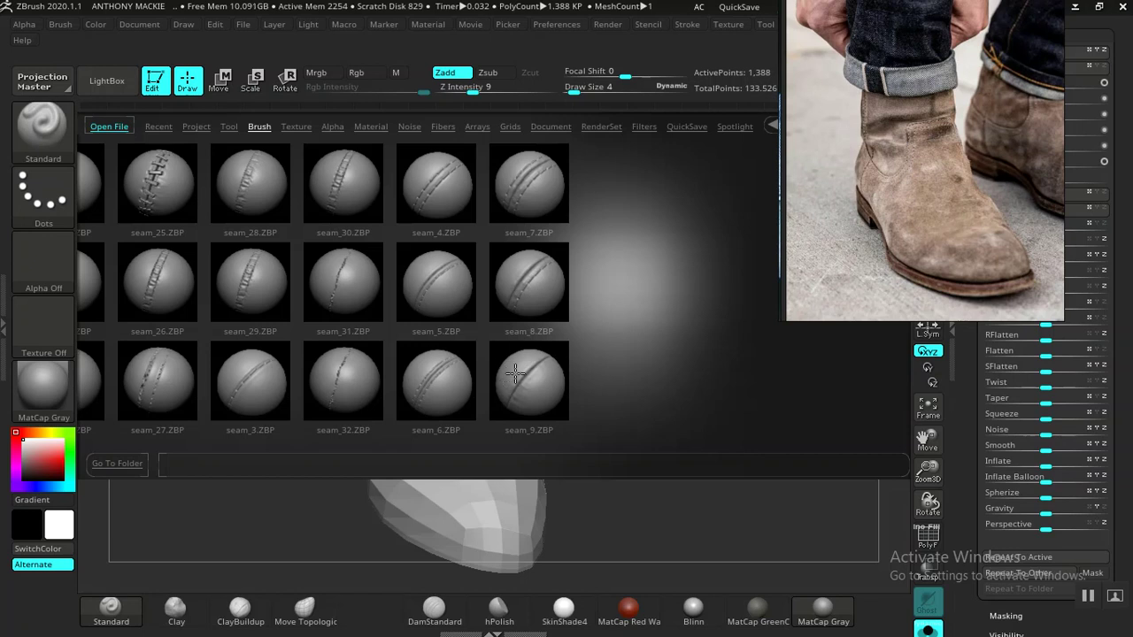
pyautogui.click(448, 383)
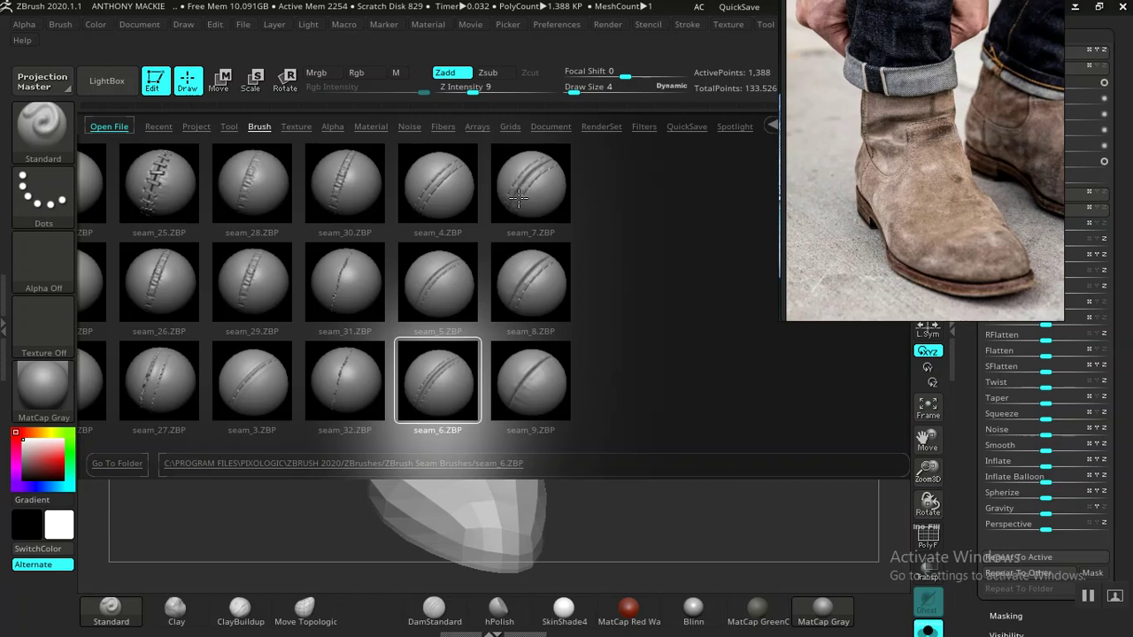
pyautogui.click(528, 378)
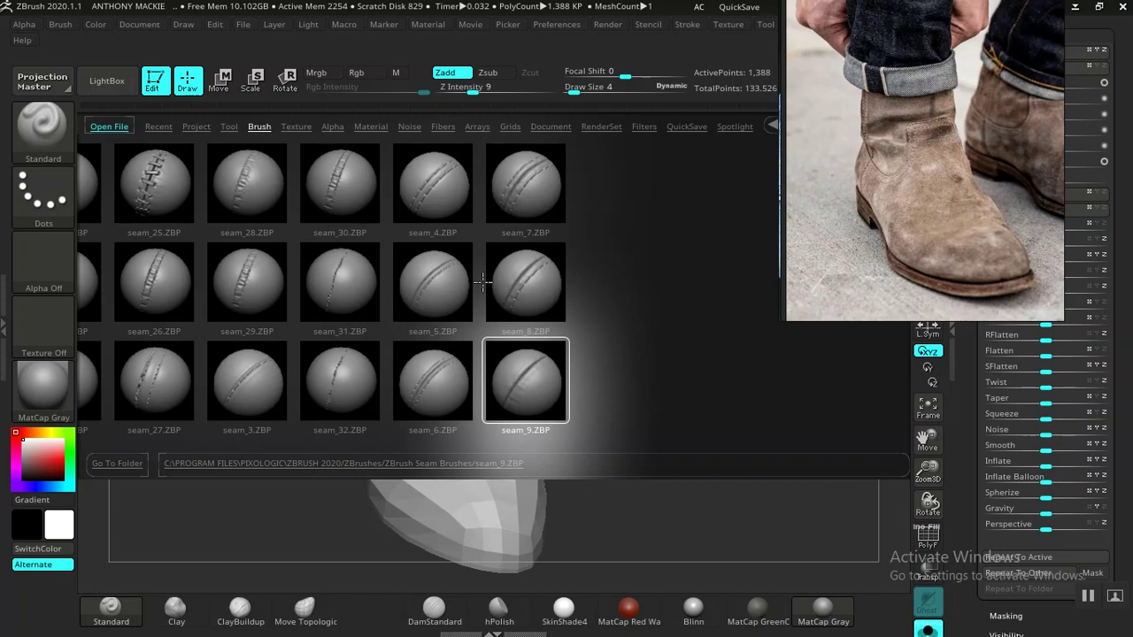
pyautogui.doubleClick(522, 271)
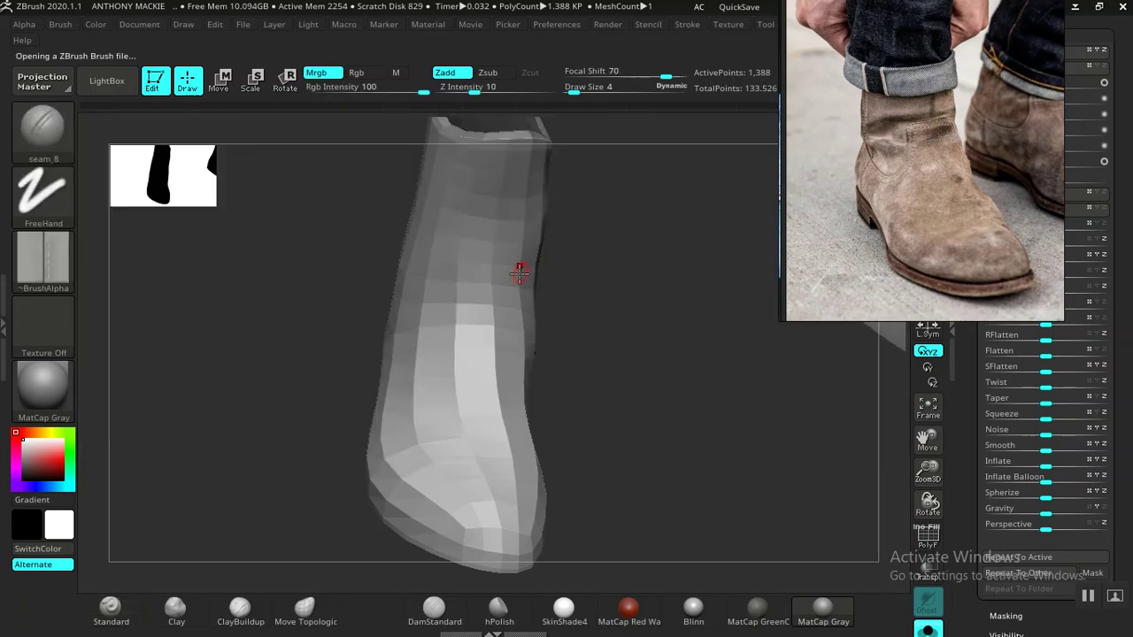
# - Raise the boot mesh to its highest subdivision level and try a horizontal seam_8 stroke across the shaft
pyautogui.moveTo(637, 296)
pyautogui.mouseDown()
pyautogui.moveTo(649, 328)
pyautogui.moveTo(649, 309)
pyautogui.moveTo(629, 310)
pyautogui.mouseUp()
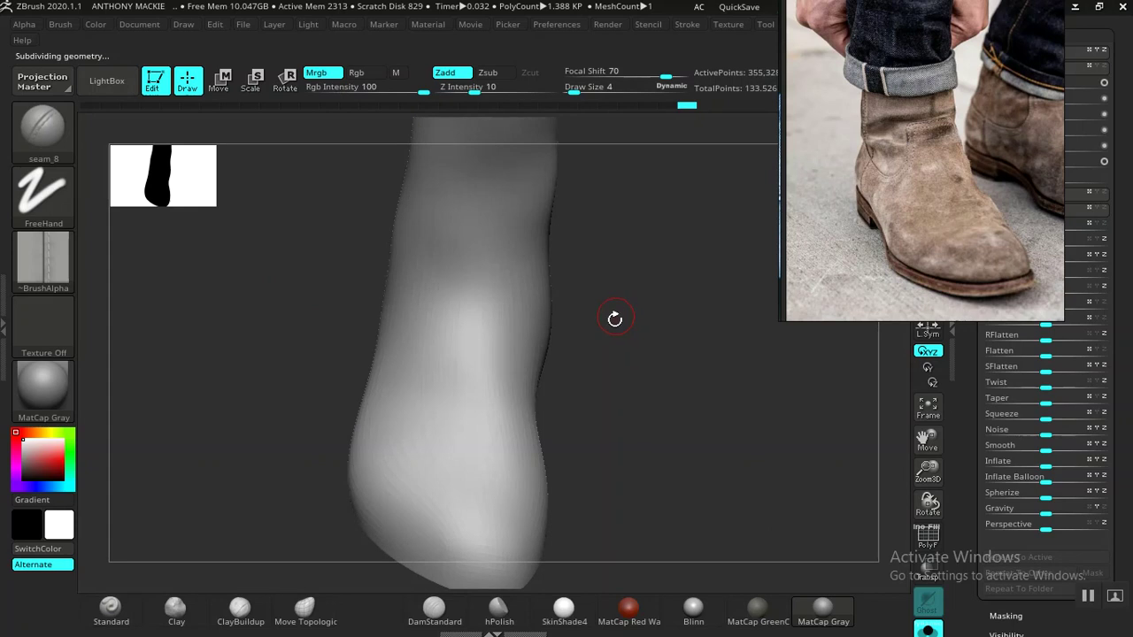
pyautogui.moveTo(628, 317); pyautogui.dragTo(502, 325)
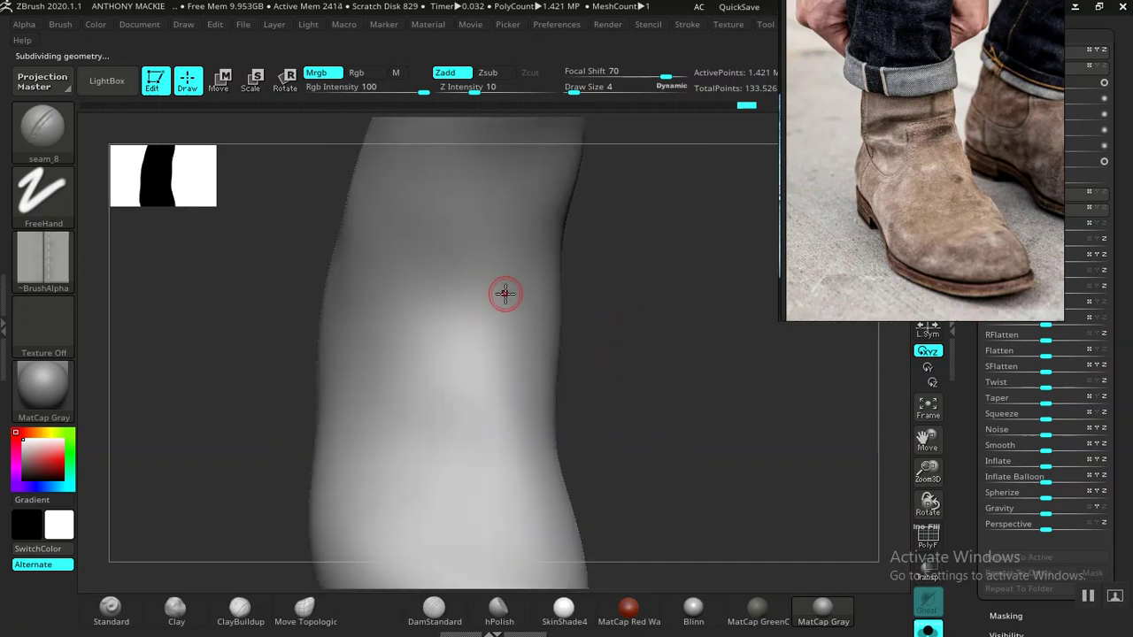
pyautogui.moveTo(507, 293); pyautogui.dragTo(415, 294)
pyautogui.hotkey('ctrl', 'z')
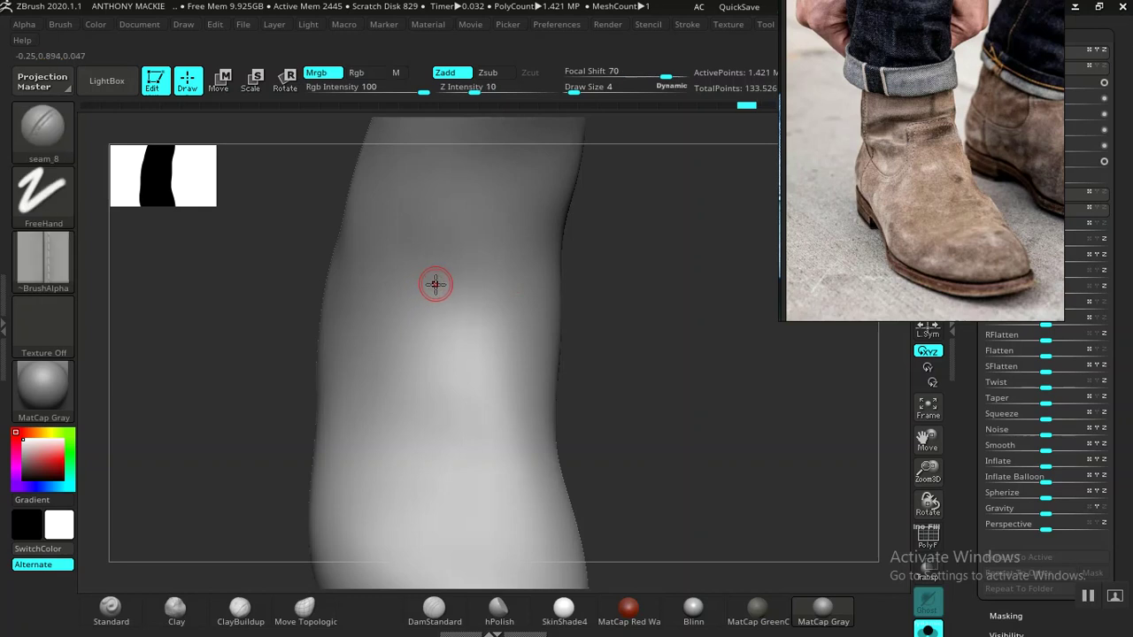
# - Set the draw size to 7 and try a larger seam stroke across the front of the shaft
pyautogui.press(']')
pyautogui.press(']')
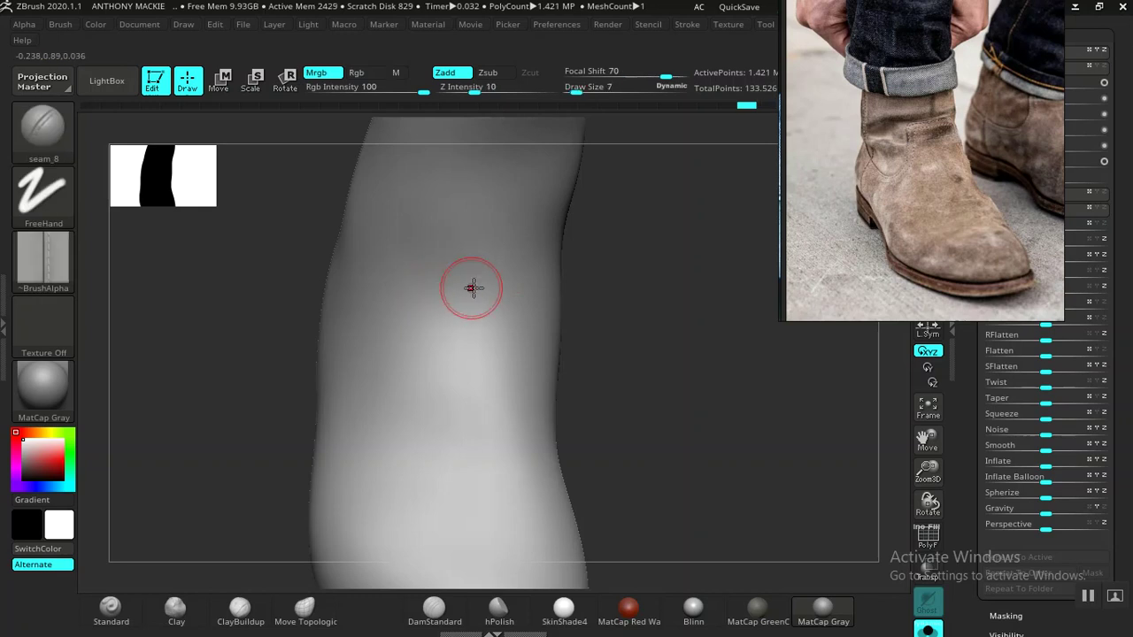
pyautogui.moveTo(602, 307); pyautogui.dragTo(571, 313)
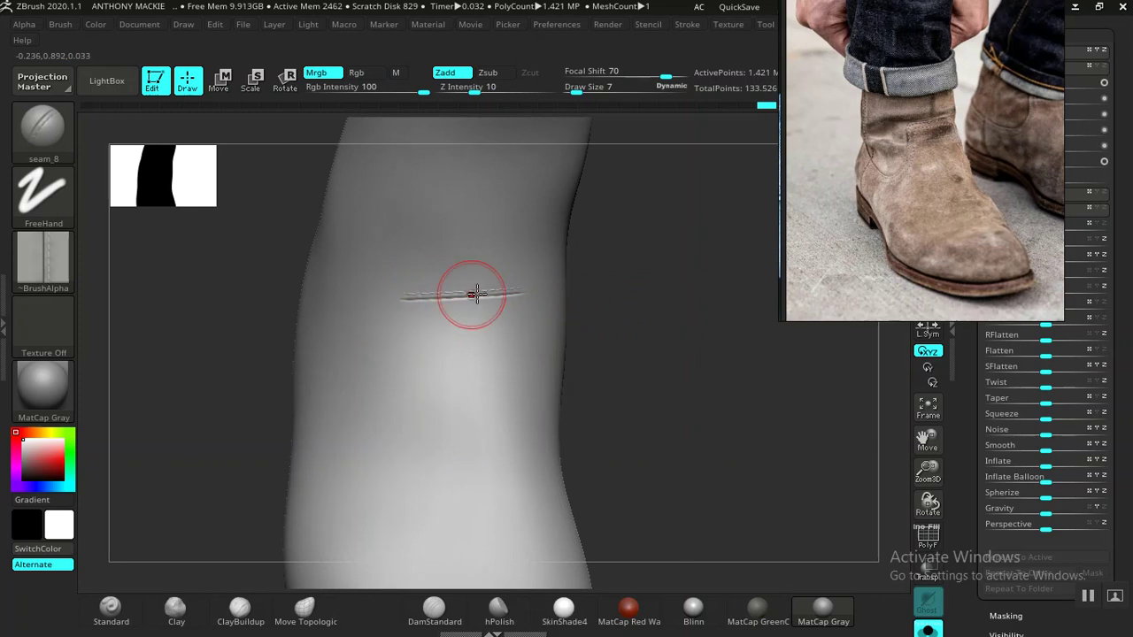
pyautogui.hotkey('ctrl', 'z')
# - Set the Z Intensity to 20 and try a deeper seam stroke across the shaft
pyautogui.moveTo(478, 91); pyautogui.dragTo(485, 92)
pyautogui.moveTo(506, 295); pyautogui.dragTo(449, 294)
pyautogui.moveTo(362, 294); pyautogui.dragTo(355, 296)
pyautogui.moveTo(683, 395)
pyautogui.mouseDown()
pyautogui.moveTo(703, 387)
pyautogui.moveTo(709, 327)
pyautogui.moveTo(715, 386)
pyautogui.mouseUp()
pyautogui.moveTo(706, 312)
pyautogui.mouseDown()
pyautogui.moveTo(652, 397)
pyautogui.moveTo(652, 379)
pyautogui.mouseUp()
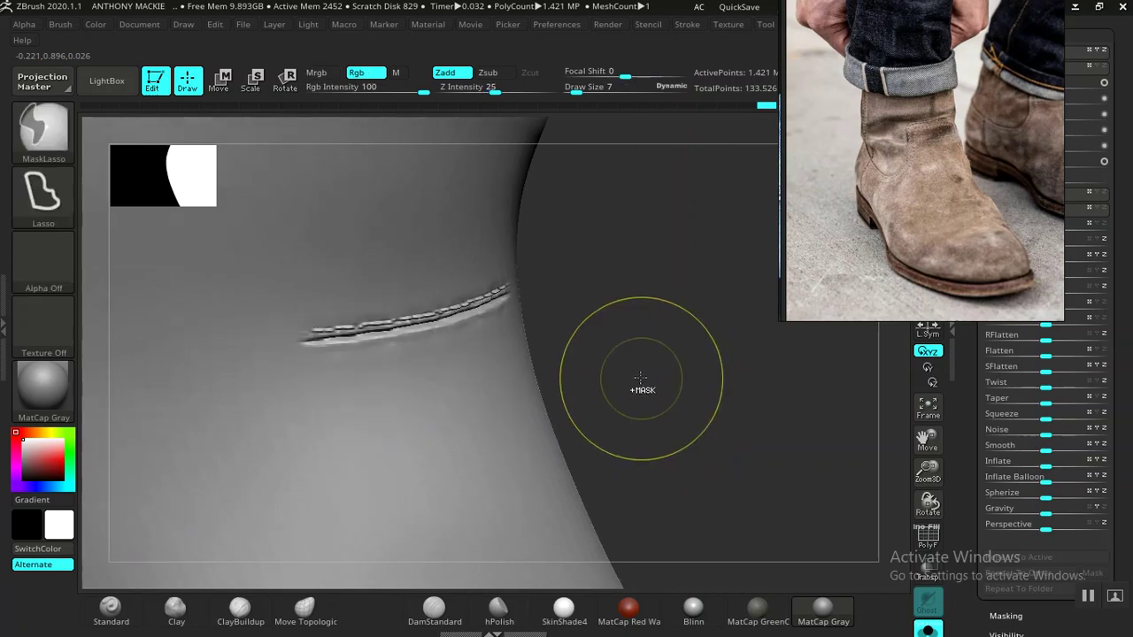
pyautogui.hotkey('ctrl', 'z')
# - Try a curved seam stroke around the boot's ankle with the seam_8 brush
pyautogui.moveTo(334, 333); pyautogui.dragTo(540, 277)
pyautogui.moveTo(626, 315)
pyautogui.mouseDown()
pyautogui.moveTo(647, 319)
pyautogui.moveTo(623, 288)
pyautogui.mouseUp()
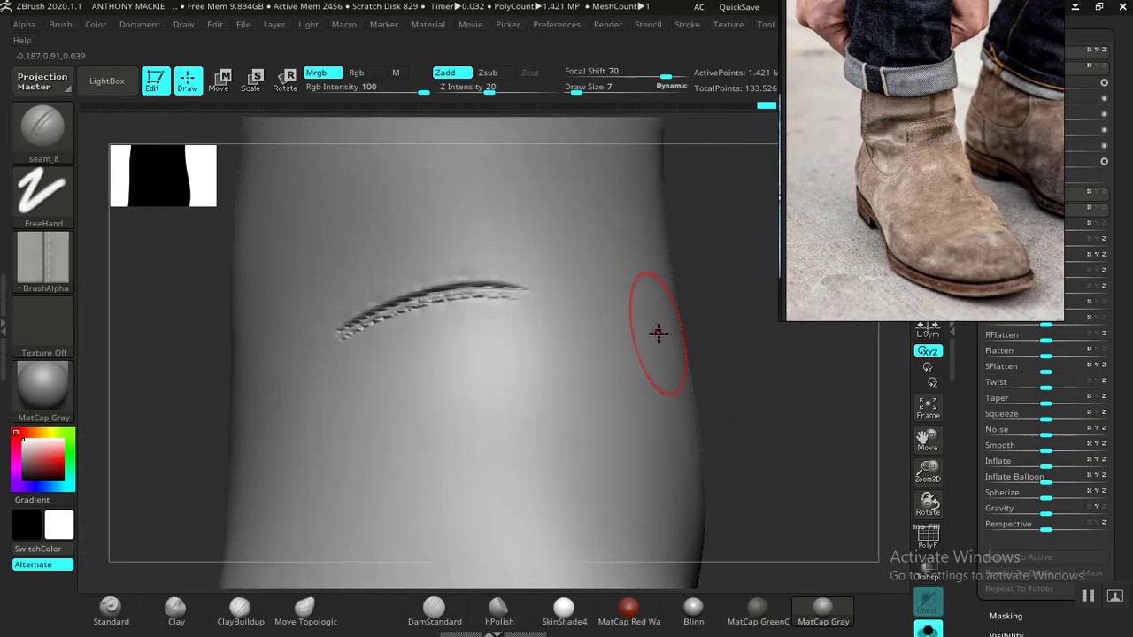
pyautogui.moveTo(761, 385)
pyautogui.mouseDown()
pyautogui.moveTo(687, 336)
pyautogui.moveTo(617, 375)
pyautogui.moveTo(647, 371)
pyautogui.moveTo(611, 393)
pyautogui.moveTo(622, 379)
pyautogui.moveTo(674, 469)
pyautogui.mouseUp()
pyautogui.moveTo(680, 406); pyautogui.dragTo(683, 439)
pyautogui.hotkey('ctrl', 'z')
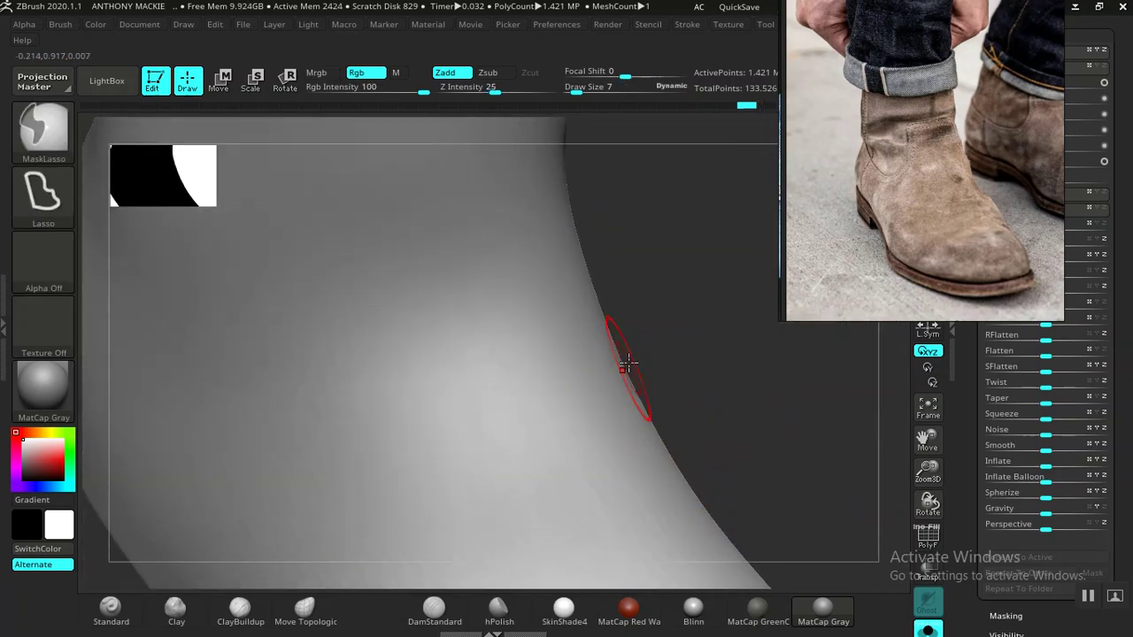
# - Turn off recording on Untitled Layer 1 and subdivide the main boot mesh one more level
pyautogui.moveTo(871, 232); pyautogui.dragTo(861, 234, button='right')
pyautogui.moveTo(860, 233); pyautogui.dragTo(451, 314)
pyautogui.moveTo(958, 191); pyautogui.dragTo(973, 270)
pyautogui.click(1014, 90)
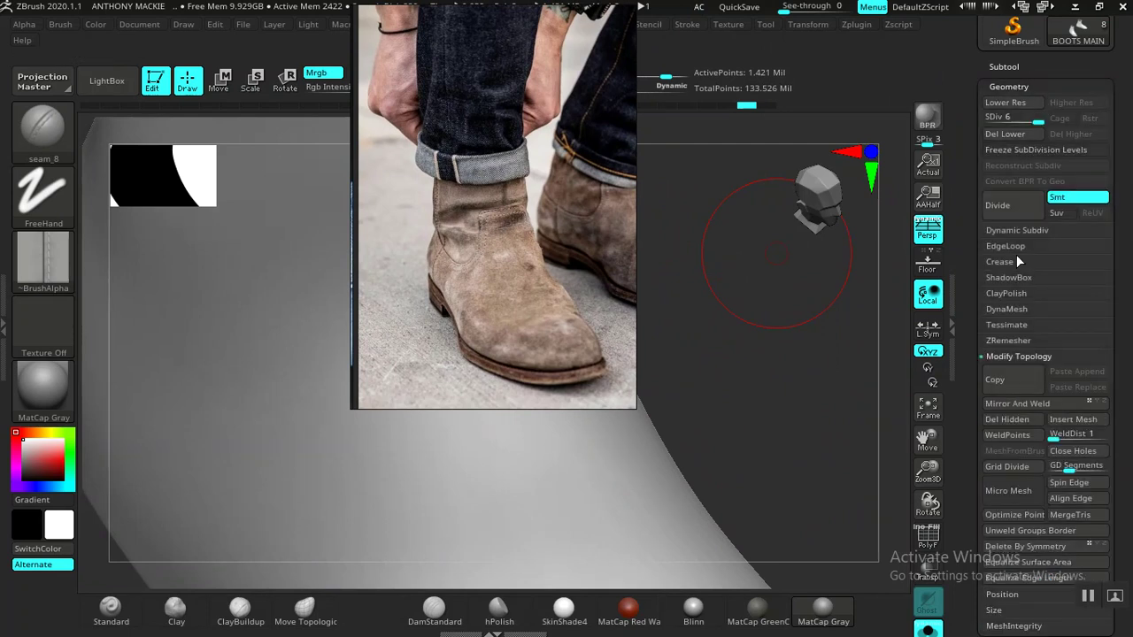
pyautogui.moveTo(975, 353); pyautogui.dragTo(977, 269)
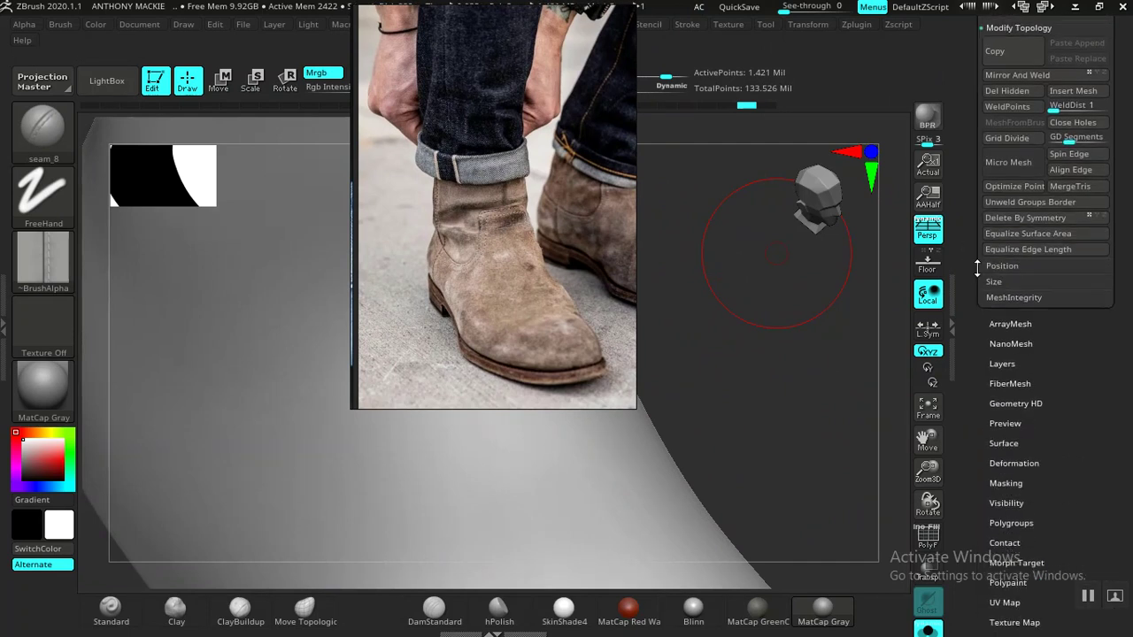
pyautogui.click(1002, 363)
pyautogui.scroll(5, 975, 482)
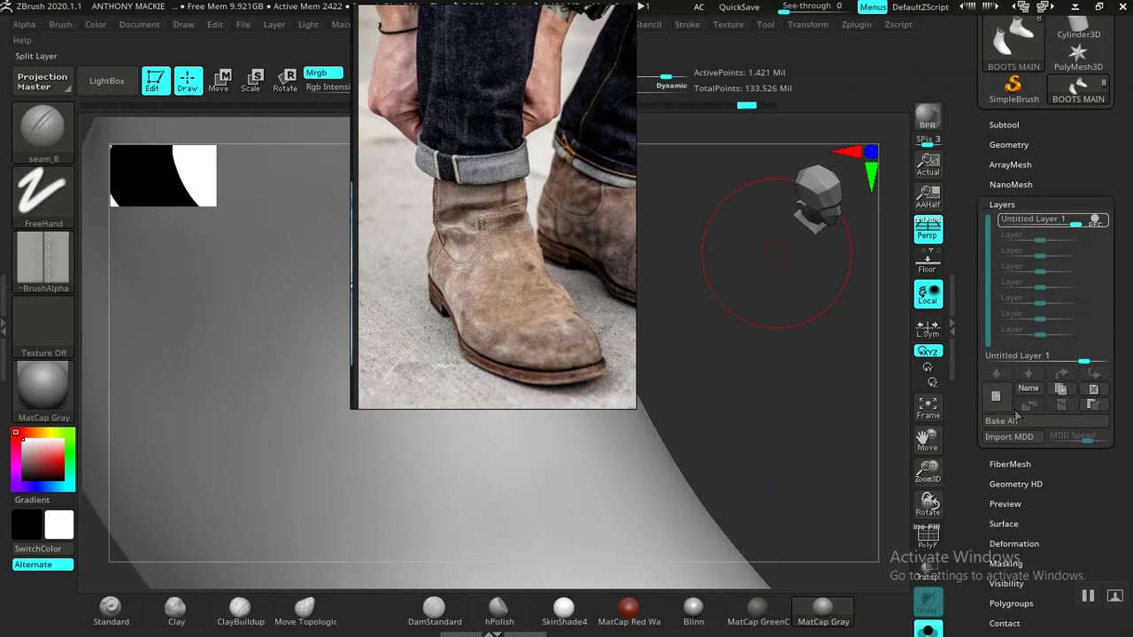
pyautogui.click(1098, 218)
pyautogui.click(1009, 145)
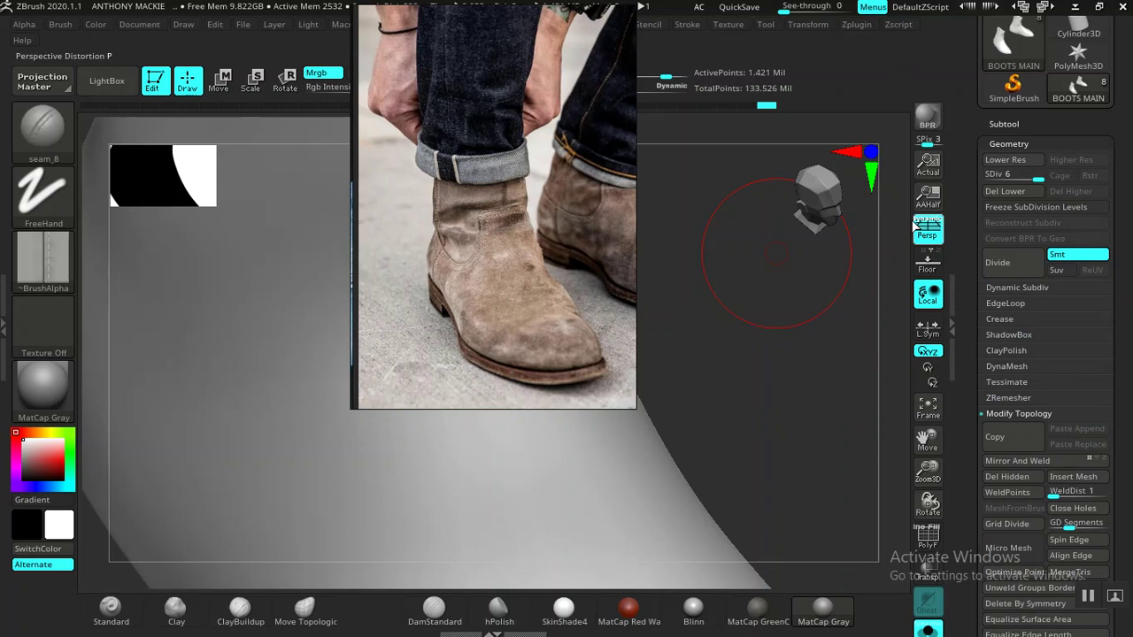
pyautogui.click(1014, 265)
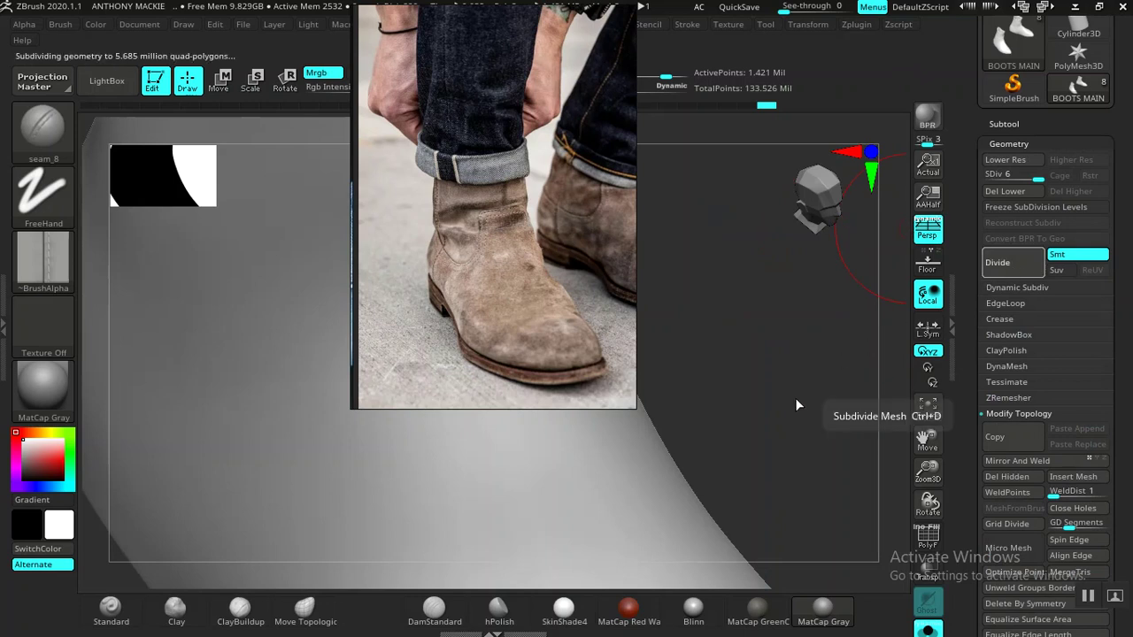
# - Move the reference photo clear of the boot and try a seam stroke on the shaft
pyautogui.moveTo(550, 294); pyautogui.dragTo(1060, 100)
pyautogui.moveTo(850, 314); pyautogui.dragTo(834, 319)
pyautogui.moveTo(968, 158)
pyautogui.mouseDown()
pyautogui.moveTo(878, 175)
pyautogui.moveTo(749, 150)
pyautogui.moveTo(917, 116)
pyautogui.mouseUp()
pyautogui.moveTo(769, 375)
pyautogui.mouseDown()
pyautogui.moveTo(759, 399)
pyautogui.moveTo(762, 383)
pyautogui.mouseUp()
pyautogui.click(565, 275)
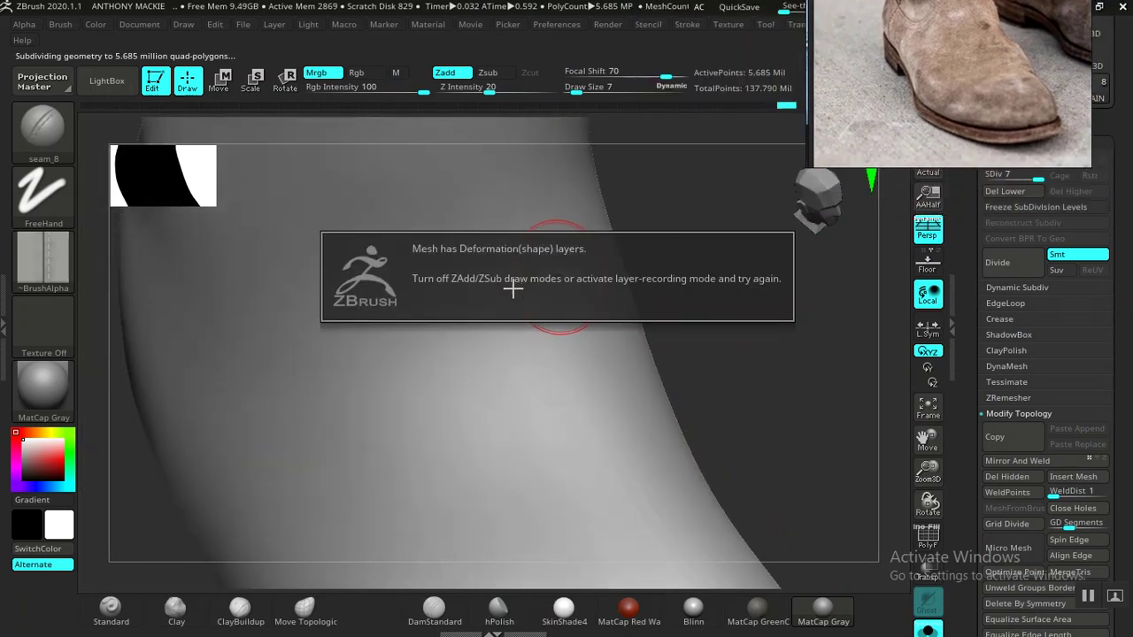
# - Set the main boot mesh to subdivision level 7 and add a new recording layer for the seams
pyautogui.moveTo(972, 366); pyautogui.dragTo(976, 288)
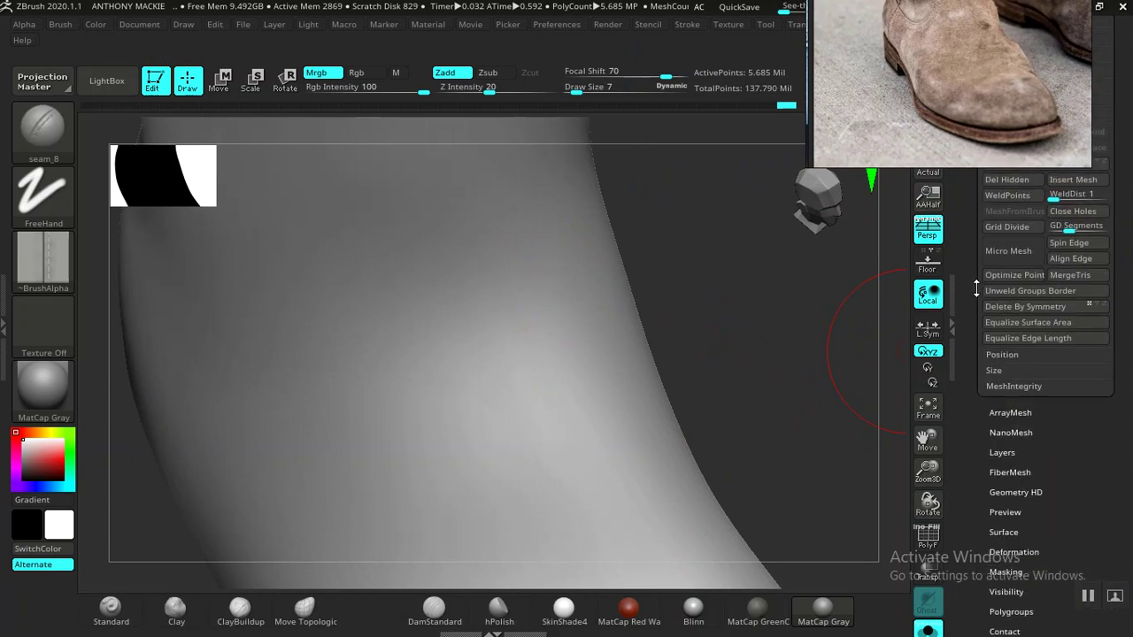
pyautogui.click(1009, 452)
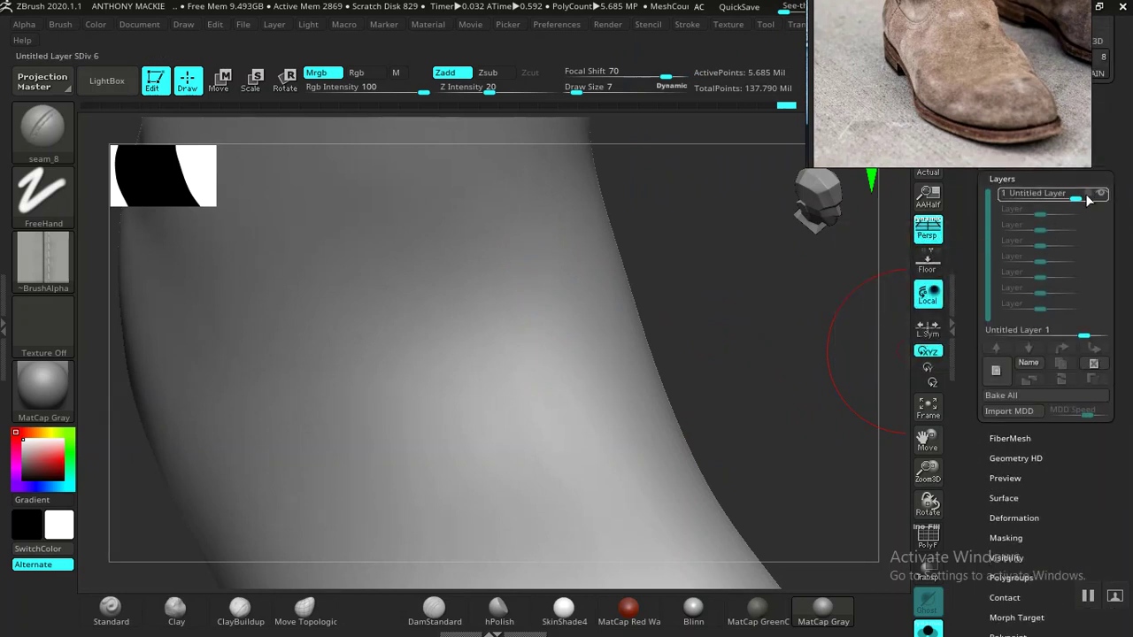
pyautogui.click(998, 372)
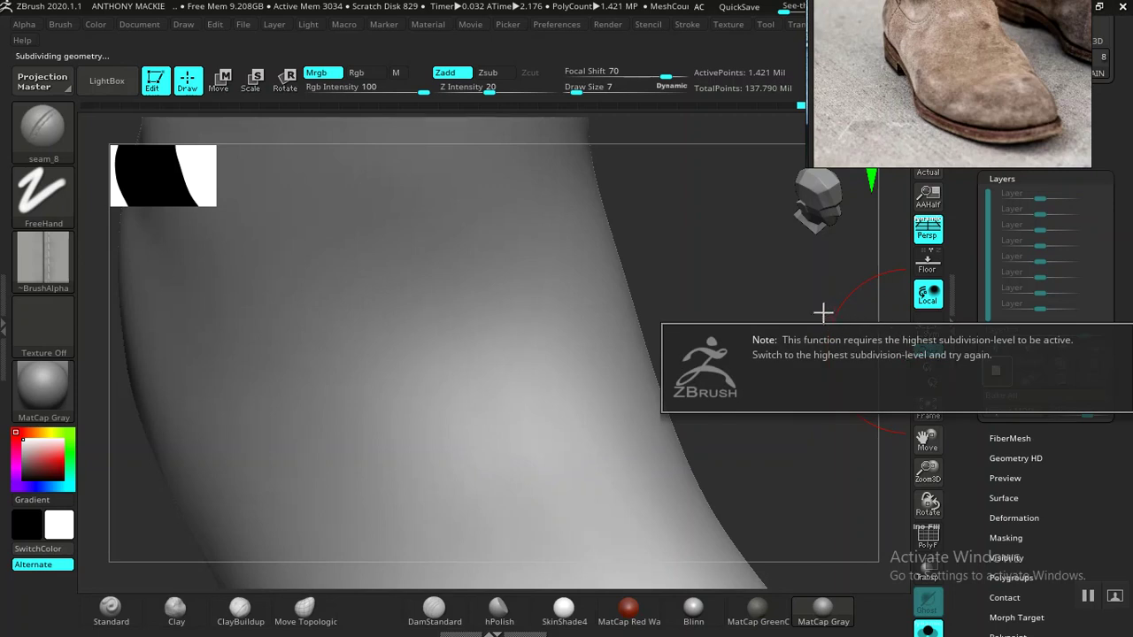
pyautogui.scroll(3, 1045, 292)
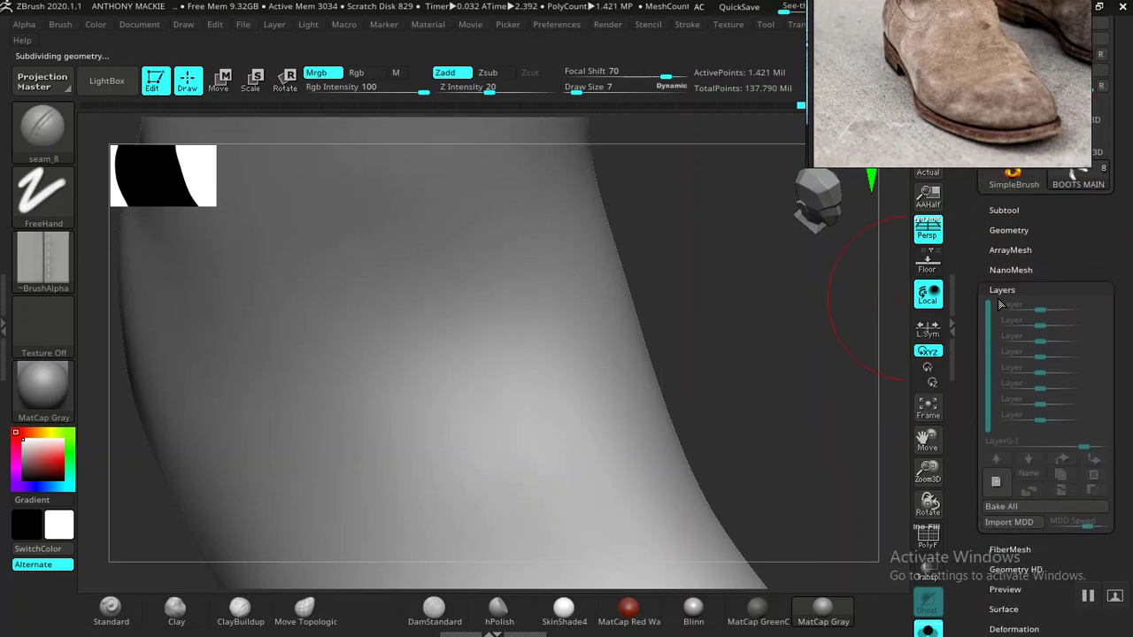
pyautogui.click(1006, 230)
pyautogui.moveTo(1030, 263); pyautogui.dragTo(1040, 261)
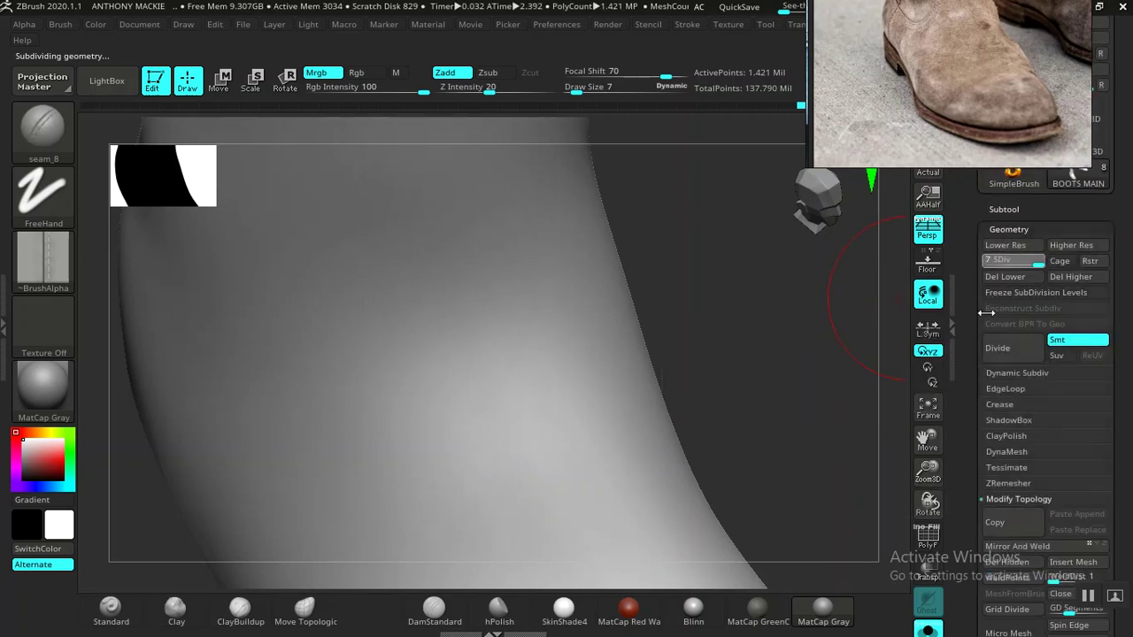
pyautogui.click(996, 230)
pyautogui.click(1003, 289)
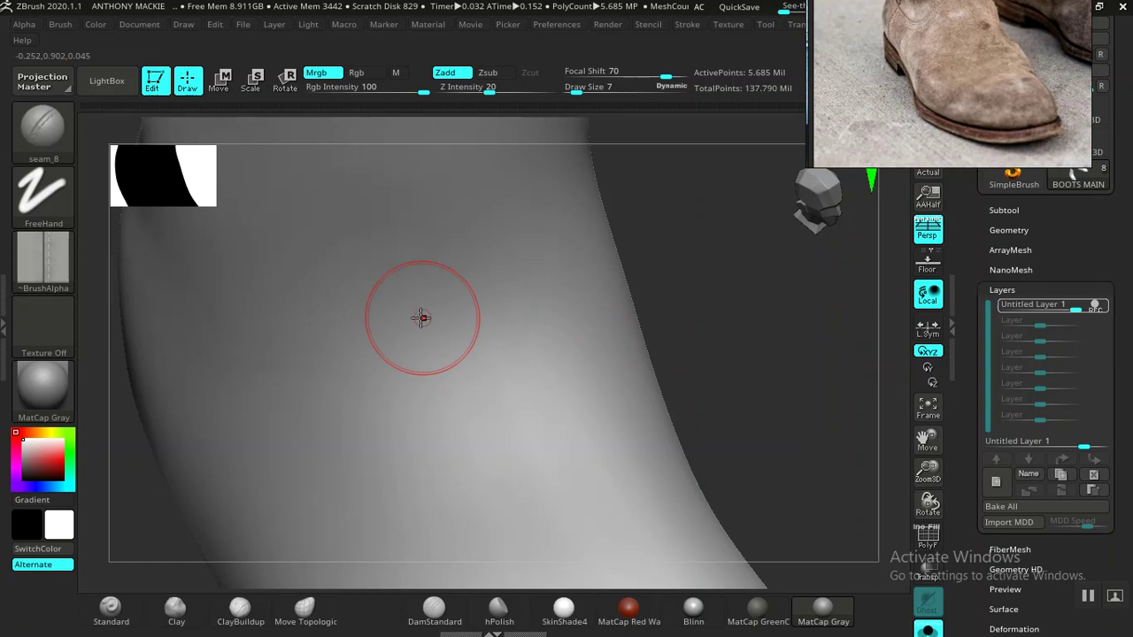
# - Try a straight seam stroke across the front of the shaft on the new layer
pyautogui.moveTo(464, 286); pyautogui.dragTo(301, 329)
pyautogui.press('ctrl')
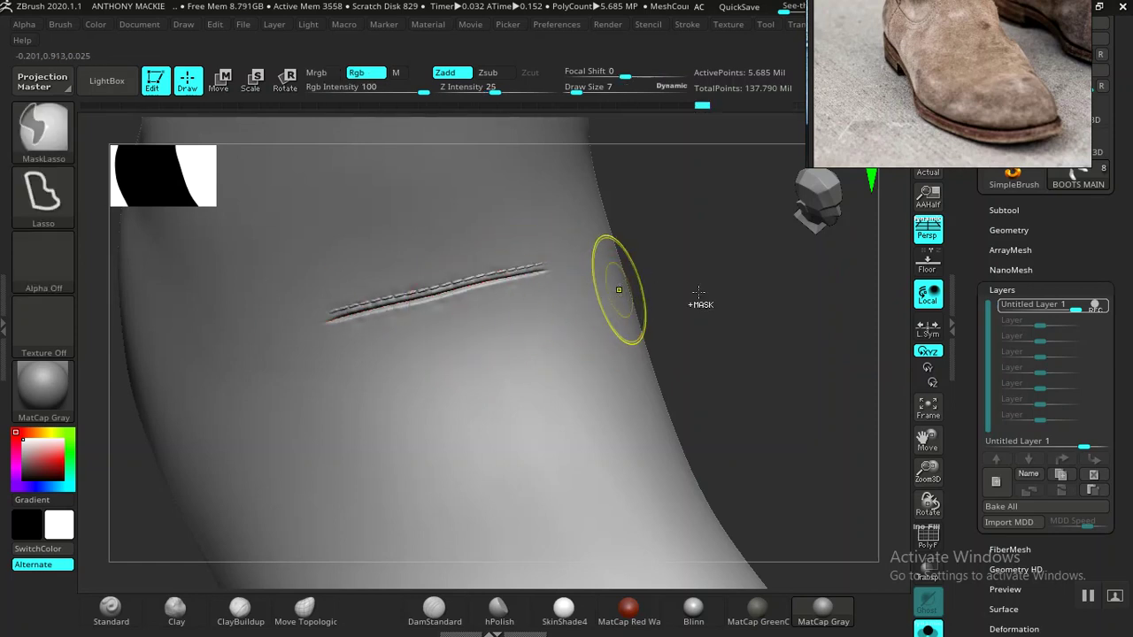
pyautogui.hotkey('ctrl', 'z')
# - Compare the boot from several angles with the reference photos, focusing on the curved ankle stitching of the tan boots
pyautogui.moveTo(725, 363); pyautogui.dragTo(753, 363)
pyautogui.moveTo(703, 223); pyautogui.dragTo(696, 282)
pyautogui.moveTo(941, 92); pyautogui.dragTo(931, 129, button='middle')
pyautogui.moveTo(939, 112); pyautogui.dragTo(923, 188, button='right')
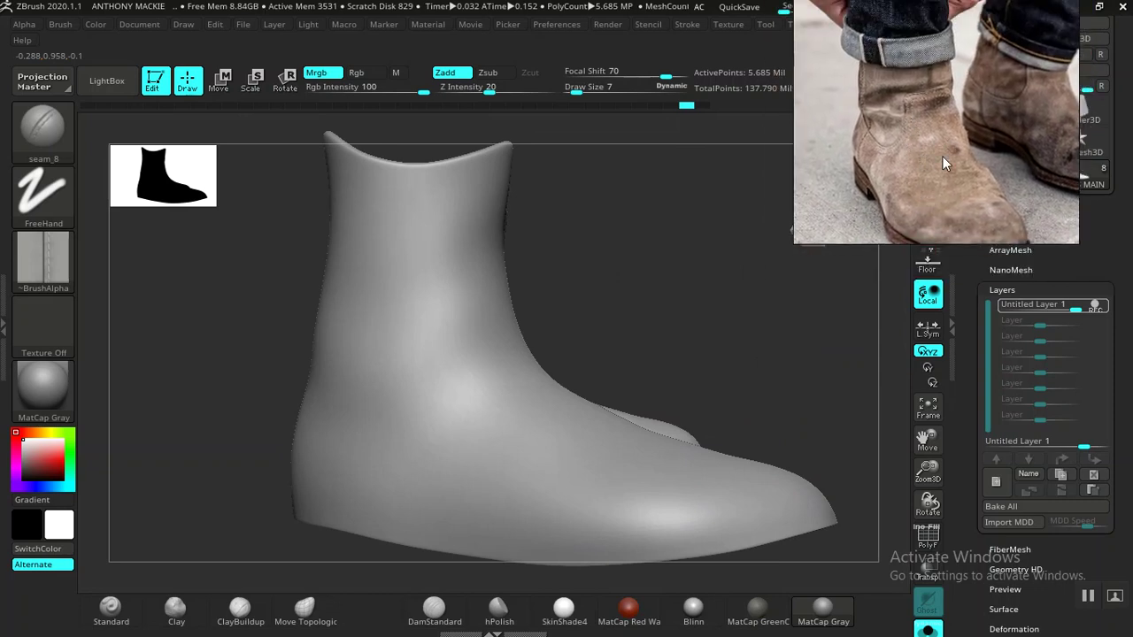
pyautogui.moveTo(910, 178); pyautogui.dragTo(880, 163, button='middle')
pyautogui.moveTo(611, 310); pyautogui.dragTo(760, 355)
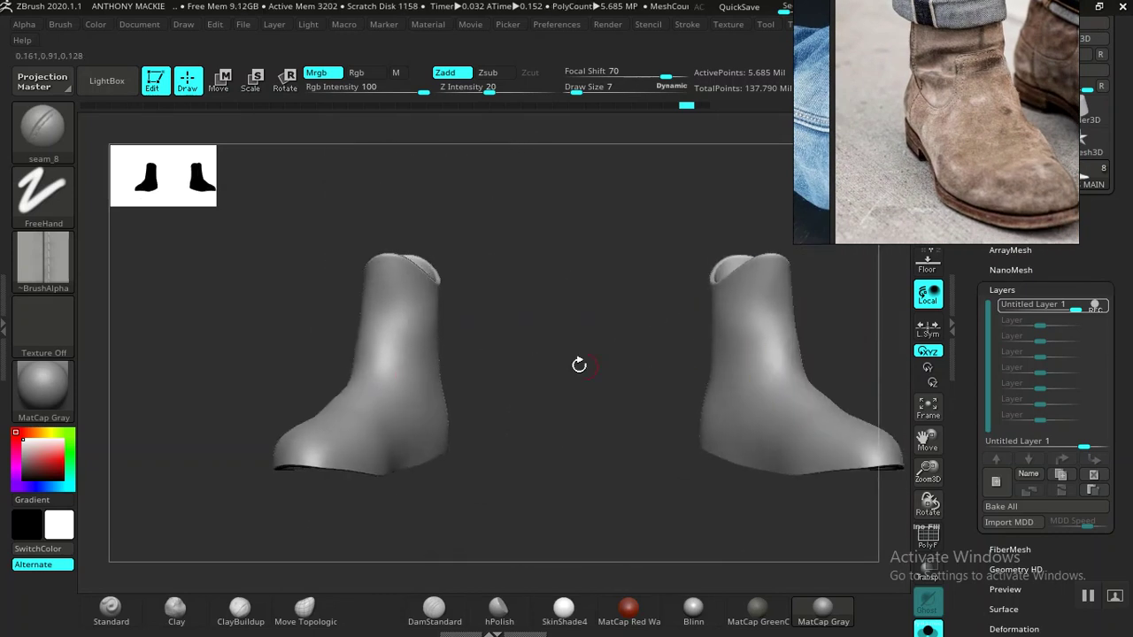
pyautogui.moveTo(574, 435); pyautogui.dragTo(655, 440)
pyautogui.moveTo(959, 124); pyautogui.dragTo(911, 158, button='middle')
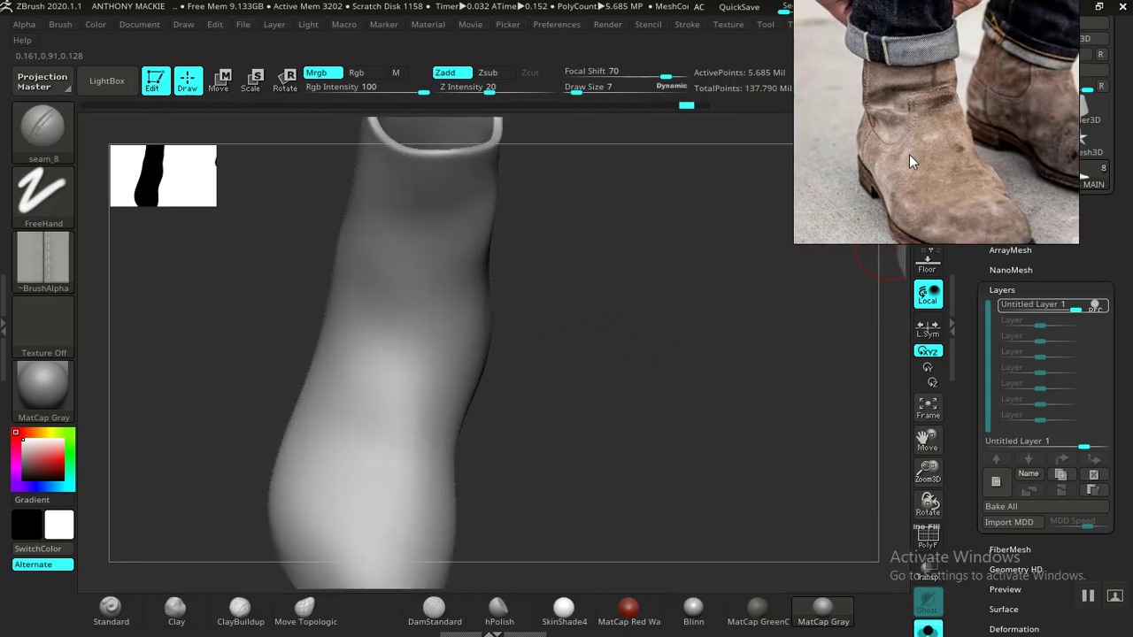
pyautogui.scroll(-3, 910, 155)
pyautogui.scroll(3, 917, 194)
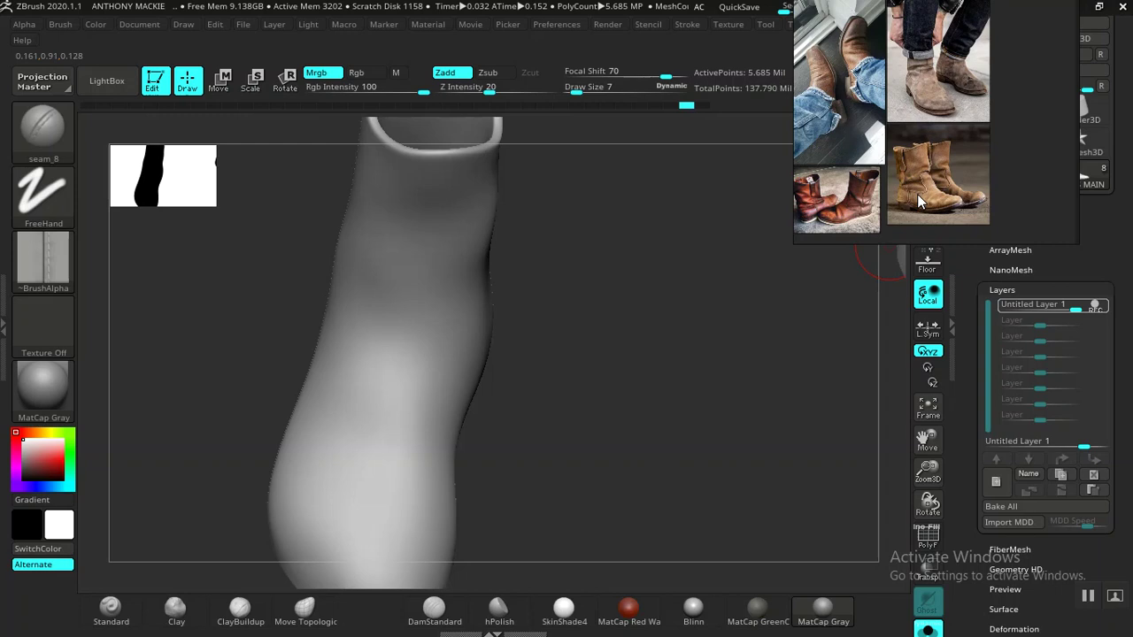
pyautogui.scroll(5, 923, 193)
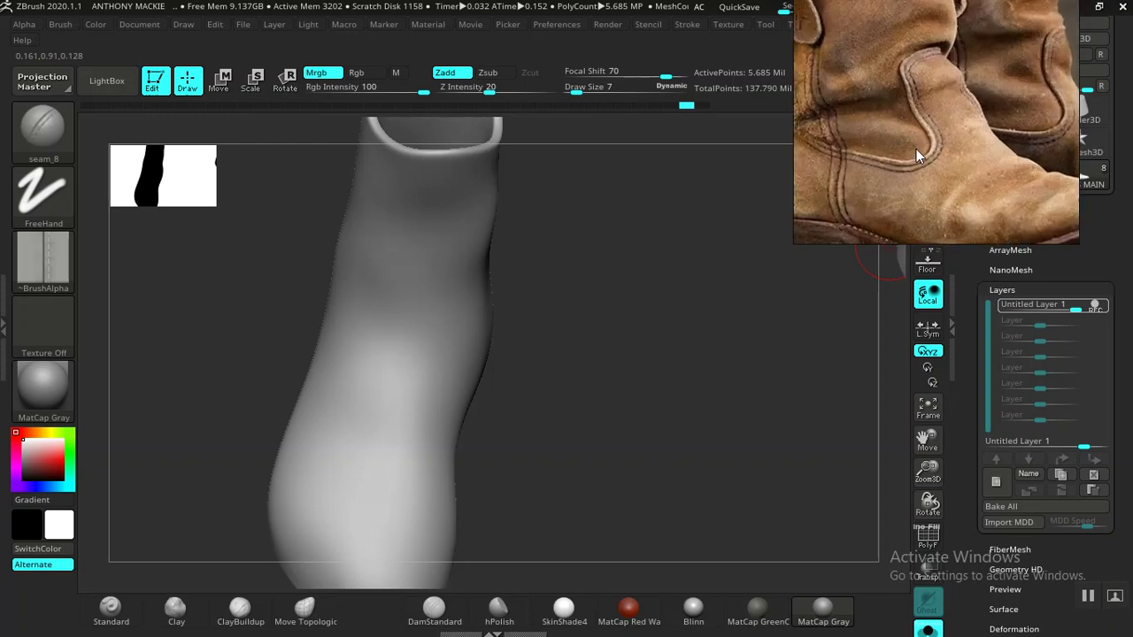
# - Check the stroke type and LazyMouse settings of the seam_8 brush
pyautogui.moveTo(645, 328)
pyautogui.mouseDown()
pyautogui.moveTo(659, 328)
pyautogui.moveTo(610, 364)
pyautogui.moveTo(618, 377)
pyautogui.mouseUp()
pyautogui.moveTo(701, 317)
pyautogui.mouseDown()
pyautogui.moveTo(652, 316)
pyautogui.moveTo(681, 266)
pyautogui.mouseUp()
pyautogui.click(687, 24)
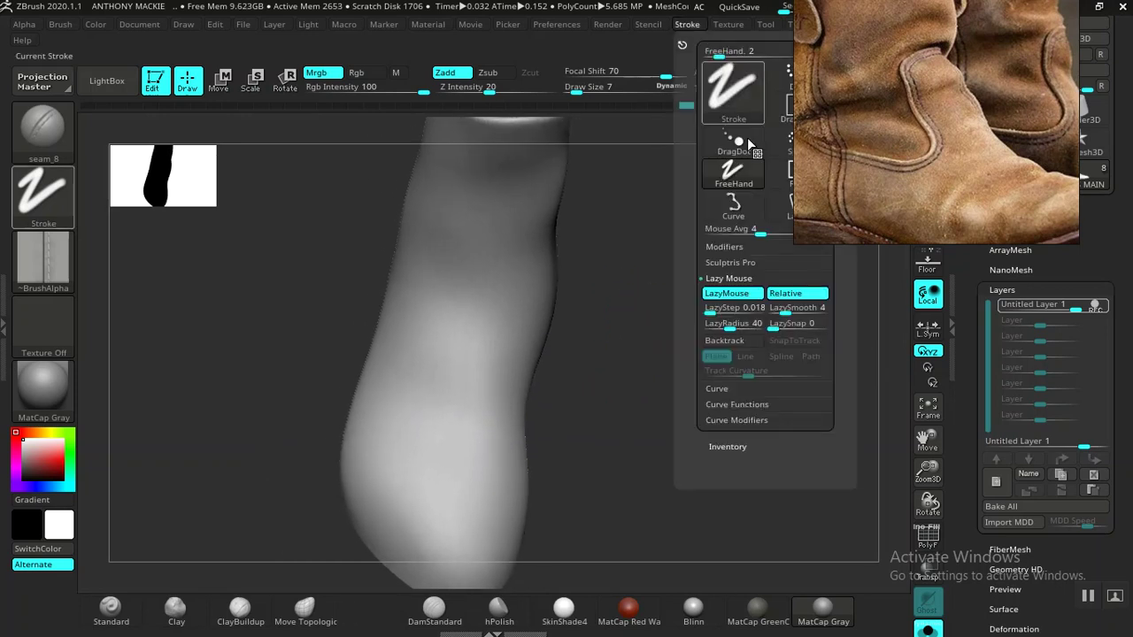
pyautogui.moveTo(657, 328)
pyautogui.mouseDown()
pyautogui.moveTo(614, 324)
pyautogui.moveTo(692, 346)
pyautogui.moveTo(682, 250)
pyautogui.moveTo(699, 207)
pyautogui.moveTo(678, 314)
pyautogui.moveTo(706, 369)
pyautogui.moveTo(664, 327)
pyautogui.moveTo(672, 342)
pyautogui.mouseUp()
# - Fit the whole tan boot in the reference view and turn the mesh to its outer side to compare the seam layout
pyautogui.moveTo(867, 136); pyautogui.dragTo(869, 182, button='middle')
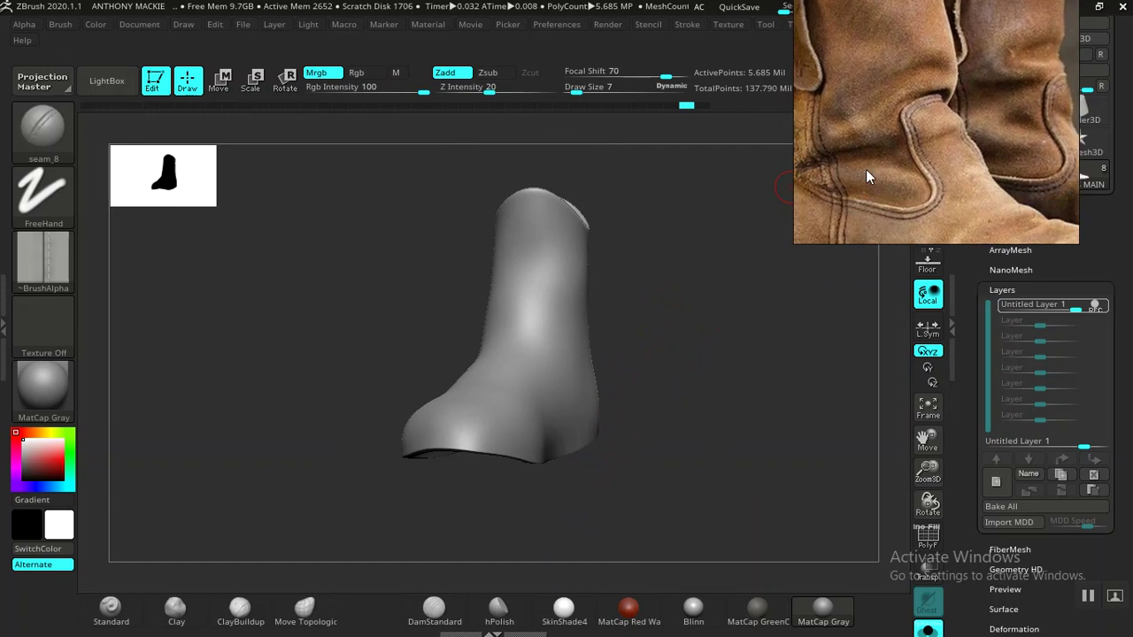
pyautogui.scroll(-3, 871, 167)
pyautogui.scroll(2, 874, 146)
pyautogui.scroll(-2, 876, 136)
pyautogui.moveTo(697, 333)
pyautogui.mouseDown()
pyautogui.moveTo(717, 358)
pyautogui.moveTo(681, 362)
pyautogui.moveTo(688, 314)
pyautogui.moveTo(726, 391)
pyautogui.mouseUp()
pyautogui.moveTo(595, 280)
pyautogui.mouseDown()
pyautogui.moveTo(675, 295)
pyautogui.moveTo(704, 349)
pyautogui.mouseUp()
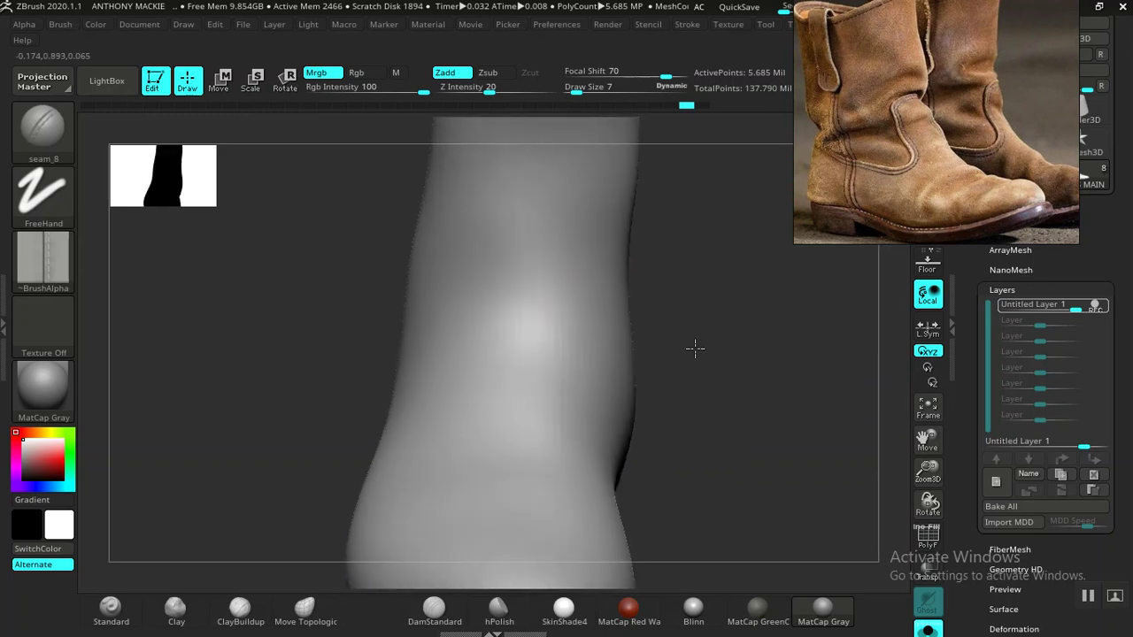
pyautogui.moveTo(683, 343)
pyautogui.mouseDown()
pyautogui.moveTo(754, 328)
pyautogui.moveTo(734, 336)
pyautogui.moveTo(698, 282)
pyautogui.moveTo(734, 299)
pyautogui.moveTo(718, 309)
pyautogui.moveTo(741, 306)
pyautogui.moveTo(754, 280)
pyautogui.mouseUp()
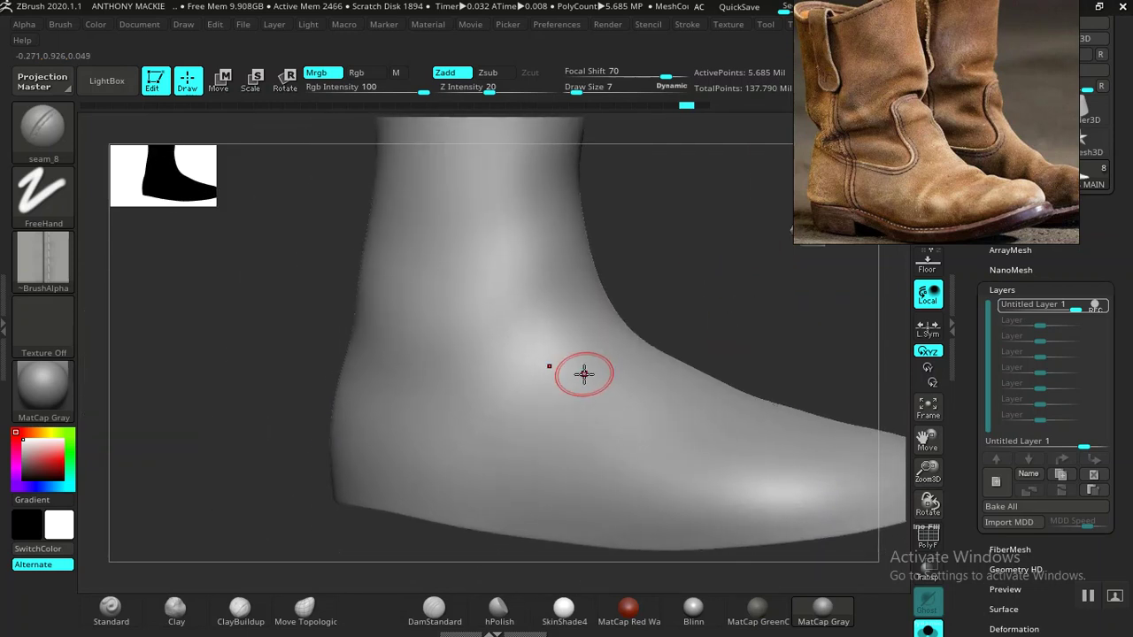
# - Try a short curved seam stroke on the outer side of the ankle
pyautogui.moveTo(580, 395); pyautogui.dragTo(570, 408)
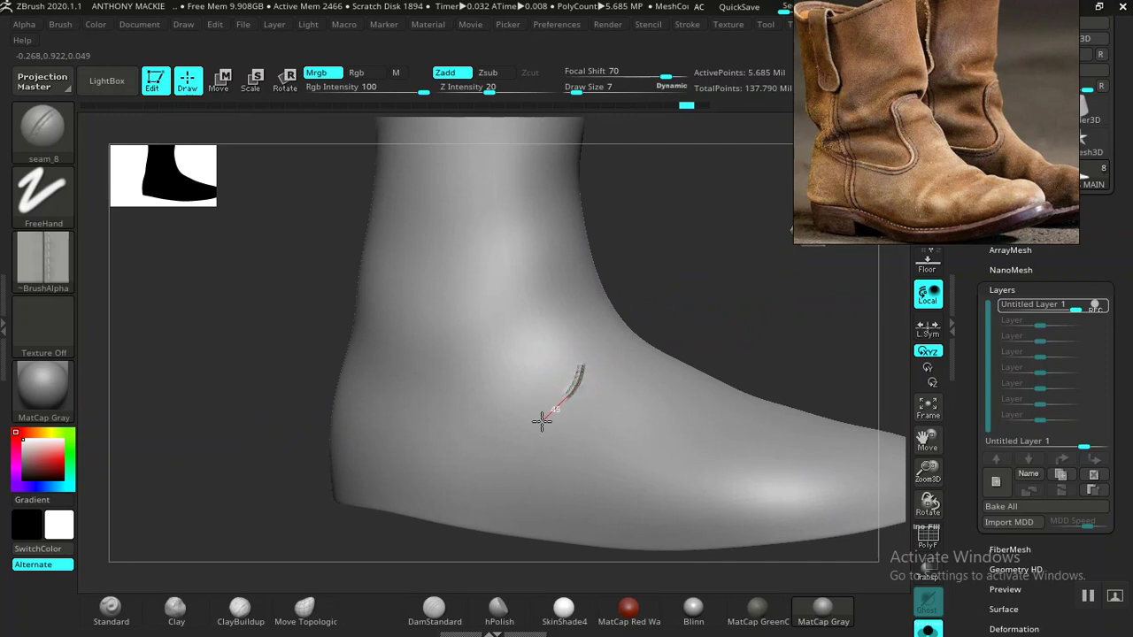
pyautogui.moveTo(518, 421); pyautogui.dragTo(522, 420)
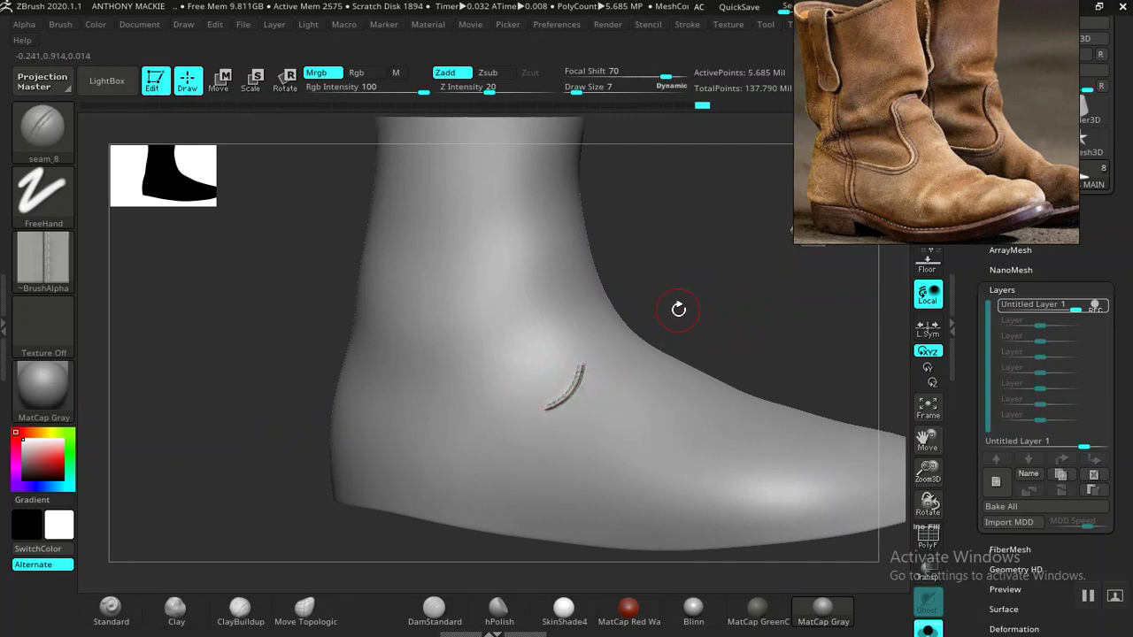
pyautogui.press('ctrl')
pyautogui.hotkey('ctrl', 'z')
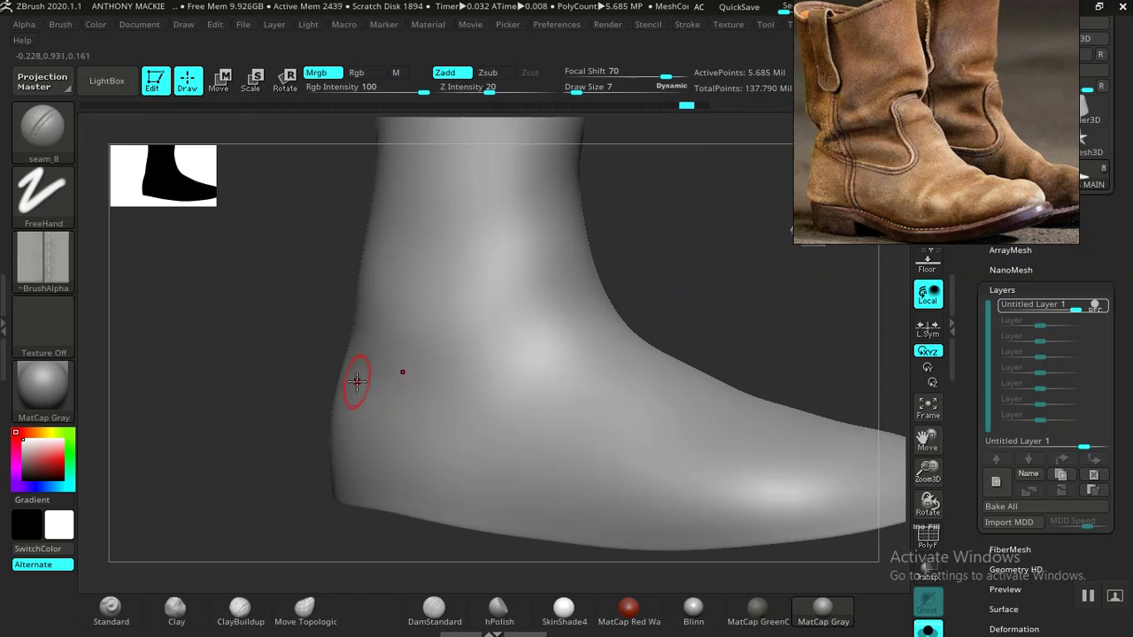
# - Draw a stitched seam from the heel along the outer side, curving up in front of the ankle
pyautogui.moveTo(678, 286)
pyautogui.mouseDown()
pyautogui.moveTo(638, 284)
pyautogui.moveTo(665, 271)
pyautogui.moveTo(561, 351)
pyautogui.mouseUp()
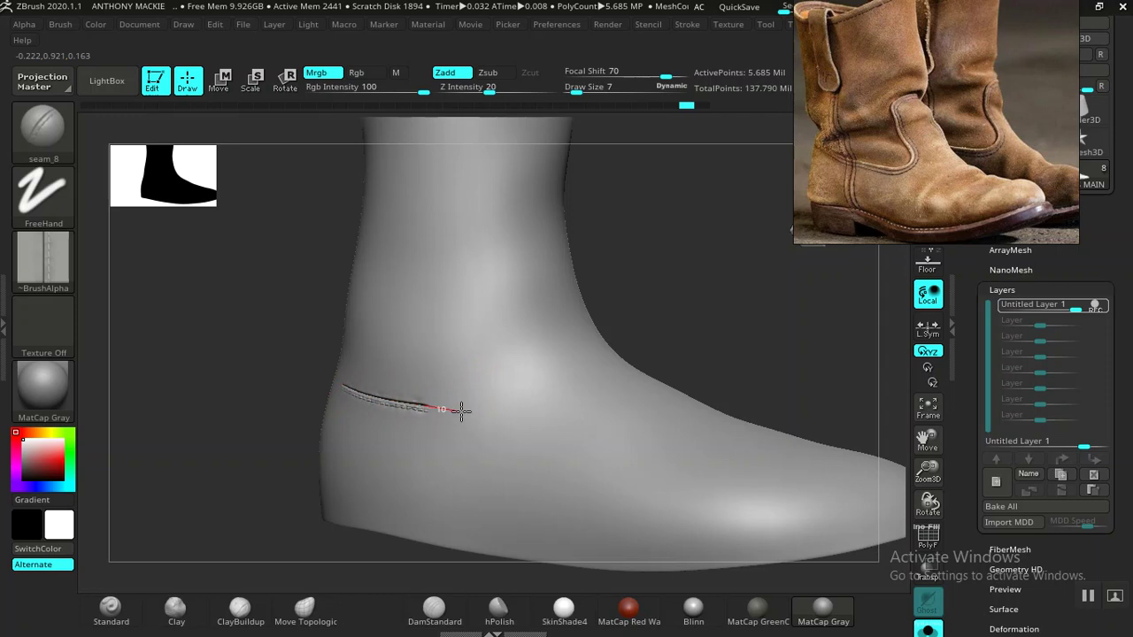
pyautogui.moveTo(476, 413); pyautogui.dragTo(560, 409)
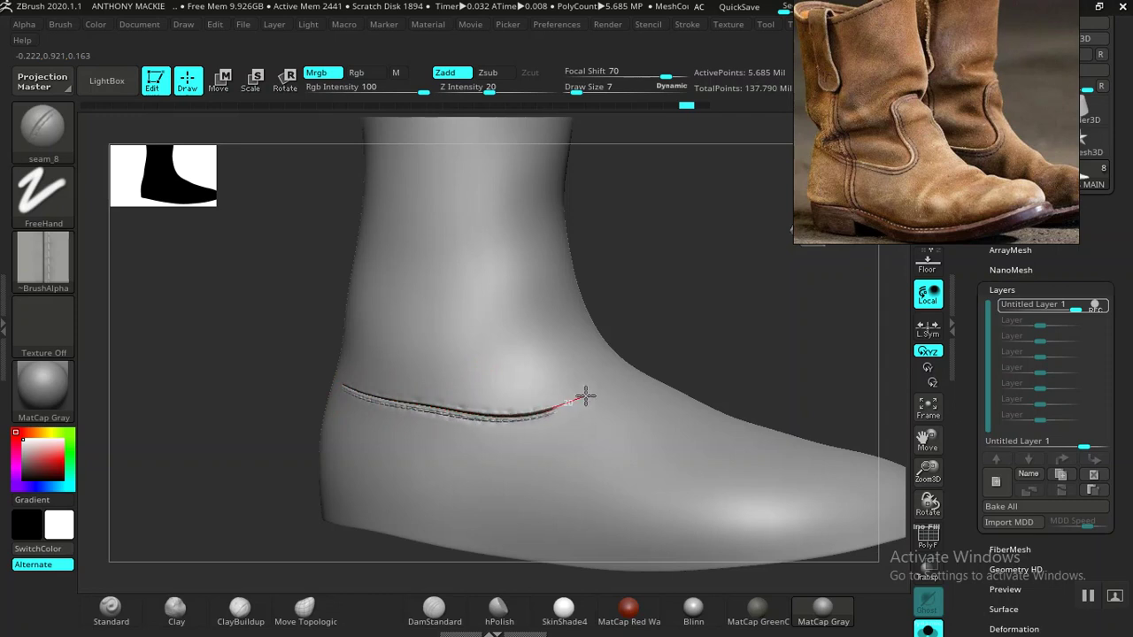
pyautogui.moveTo(585, 355); pyautogui.dragTo(576, 345)
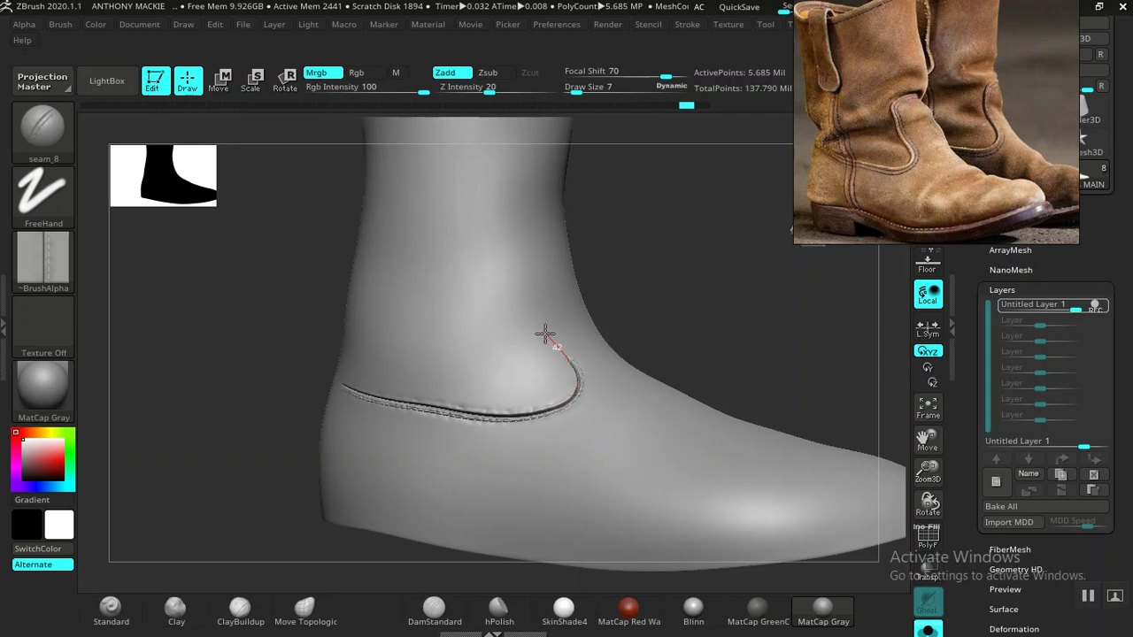
pyautogui.moveTo(537, 331); pyautogui.dragTo(535, 330)
# - Continue the seam up the outer ankle, across the front of the shaft and down toward the inner side
pyautogui.moveTo(763, 313); pyautogui.dragTo(693, 316)
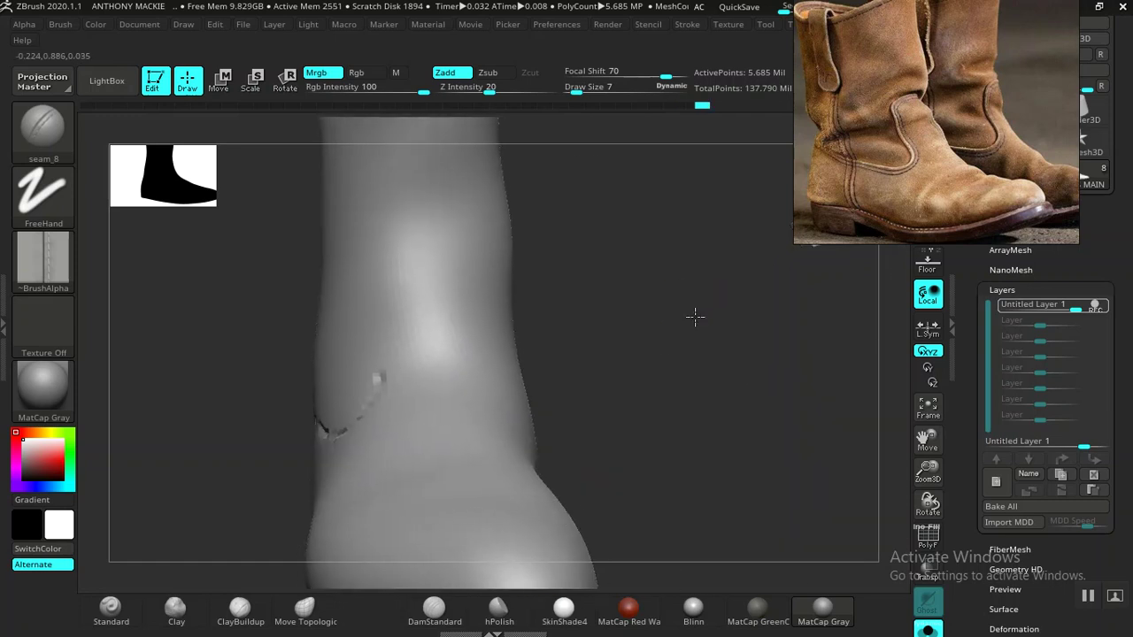
pyautogui.moveTo(637, 405)
pyautogui.mouseDown()
pyautogui.moveTo(659, 345)
pyautogui.moveTo(705, 360)
pyautogui.moveTo(714, 413)
pyautogui.moveTo(678, 399)
pyautogui.mouseUp()
pyautogui.moveTo(436, 408); pyautogui.dragTo(434, 408)
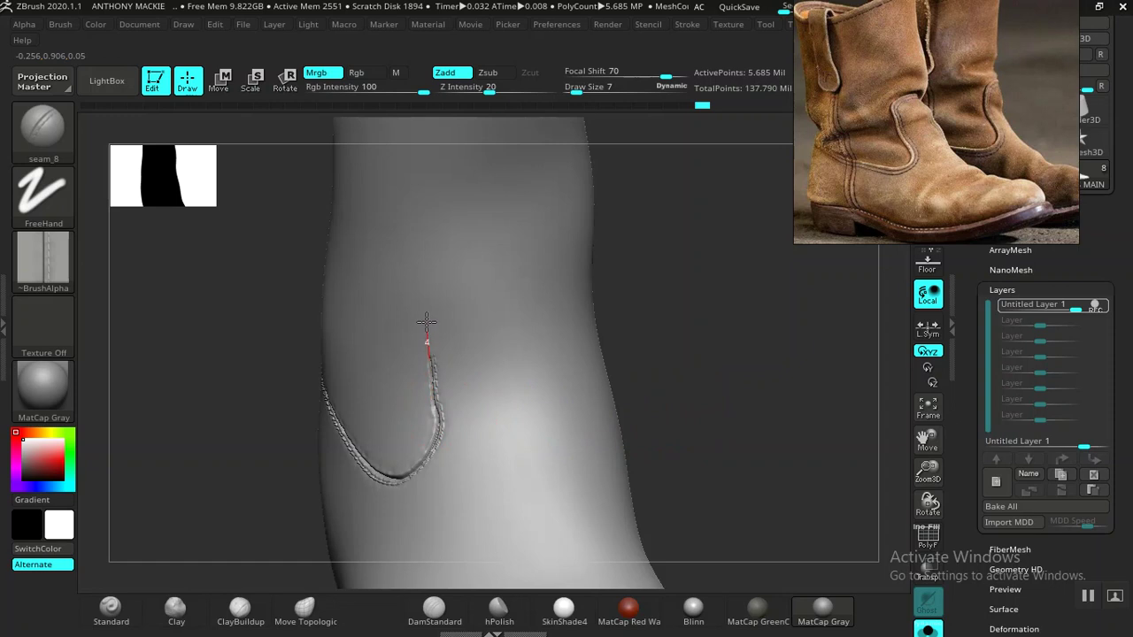
pyautogui.moveTo(470, 299); pyautogui.dragTo(484, 304)
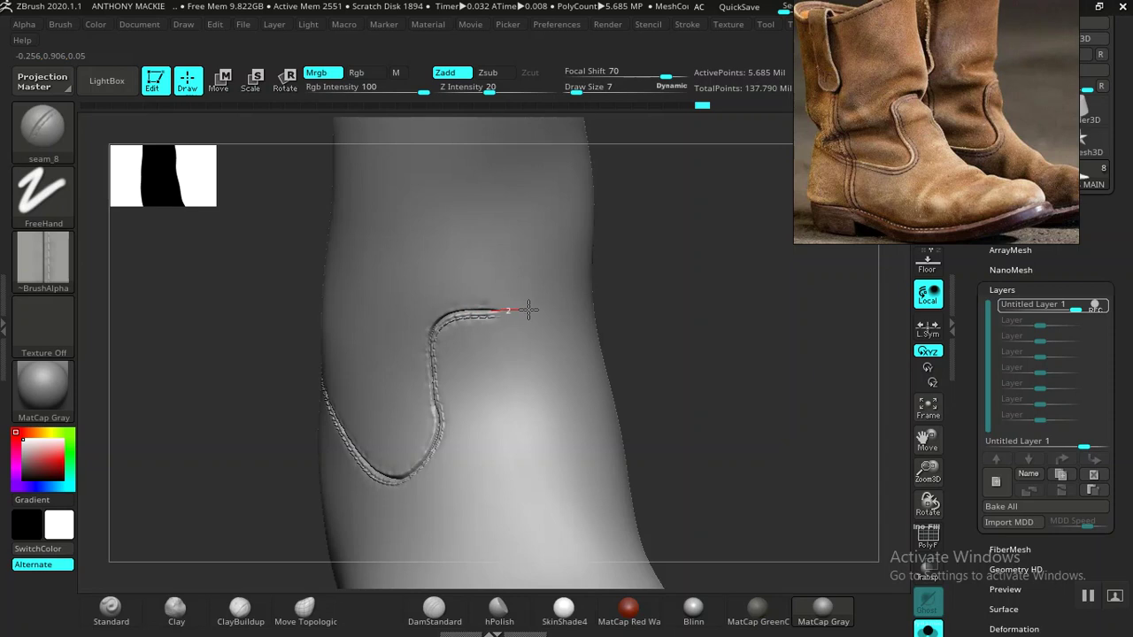
pyautogui.moveTo(560, 304); pyautogui.dragTo(567, 304)
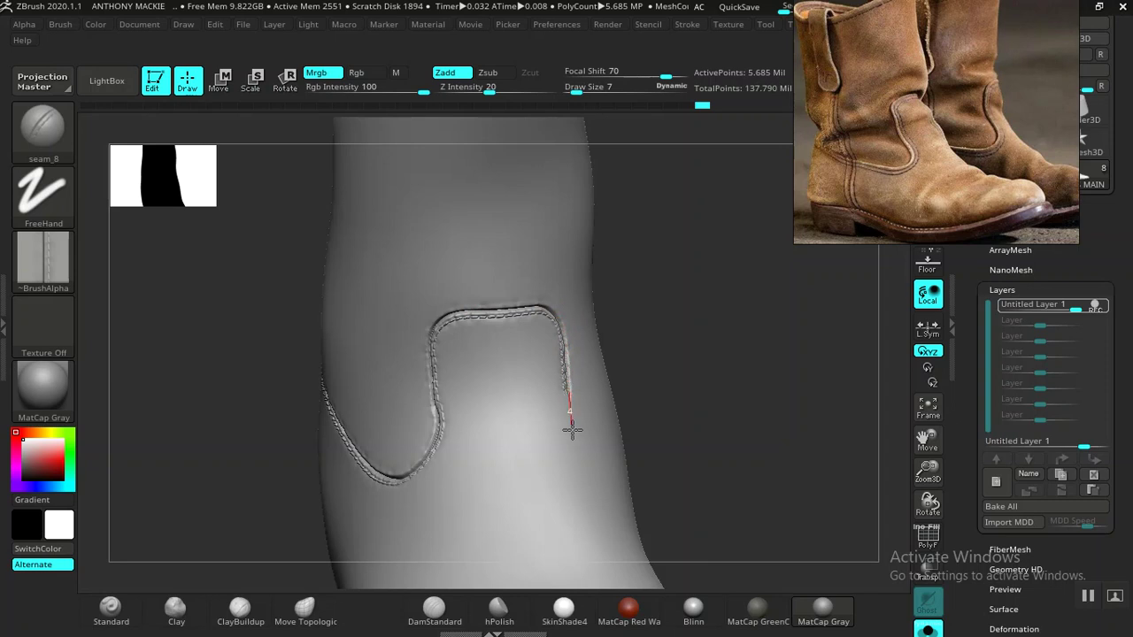
# - Try extending the seam with a tight upward curve on the inner side of the ankle
pyautogui.moveTo(788, 392)
pyautogui.mouseDown()
pyautogui.moveTo(708, 387)
pyautogui.moveTo(713, 369)
pyautogui.mouseUp()
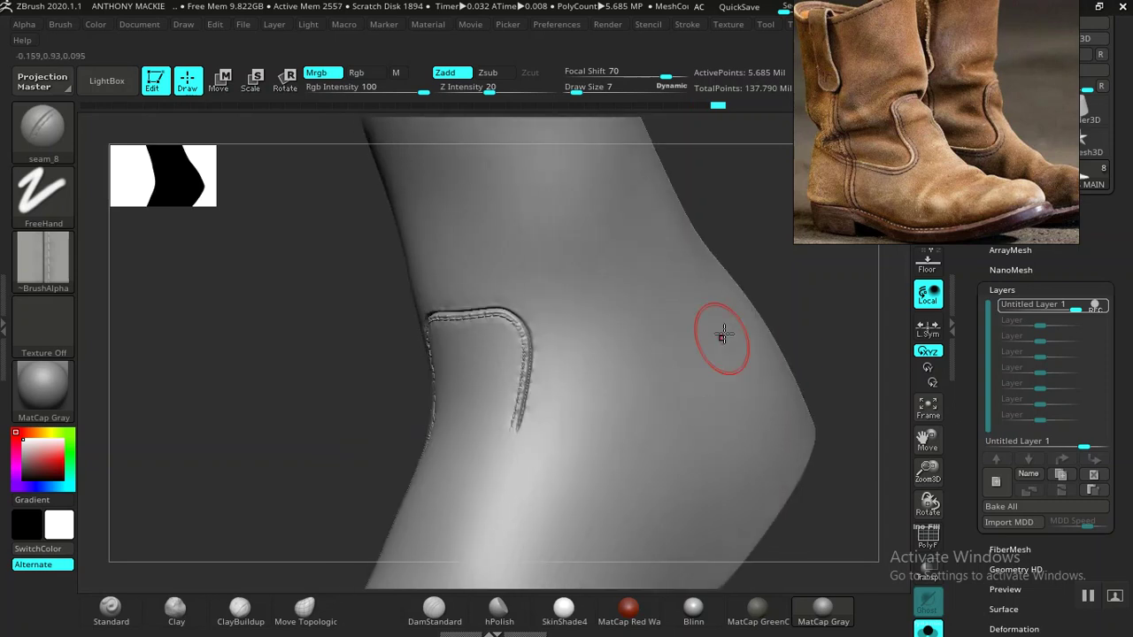
pyautogui.moveTo(759, 247); pyautogui.dragTo(607, 121)
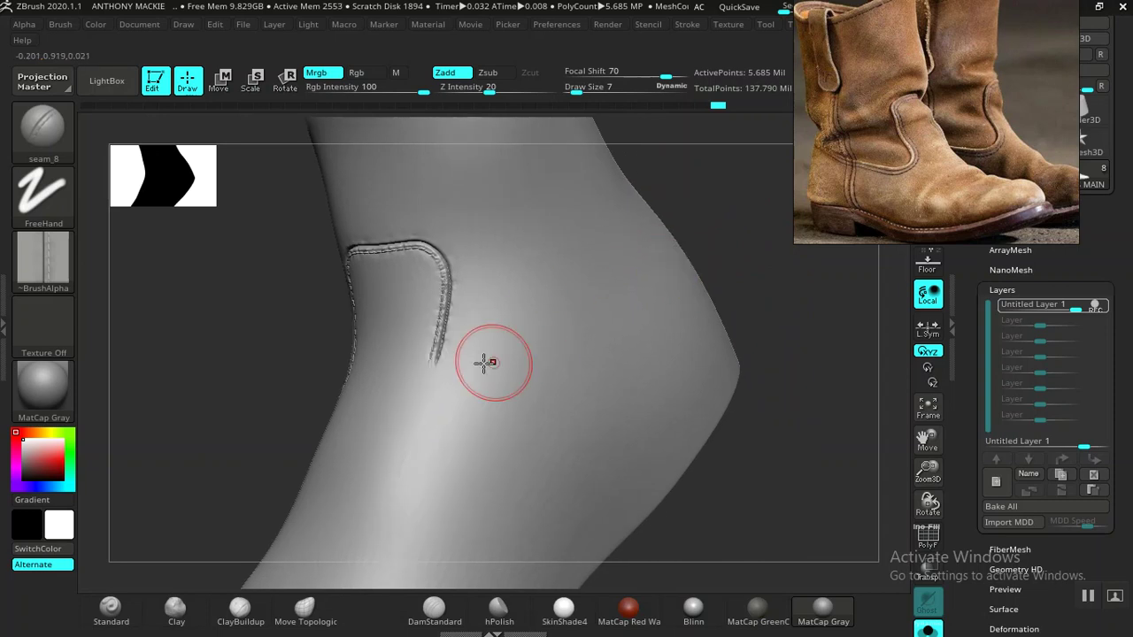
pyautogui.moveTo(751, 256)
pyautogui.mouseDown()
pyautogui.moveTo(695, 412)
pyautogui.moveTo(660, 387)
pyautogui.mouseUp()
pyautogui.moveTo(466, 325); pyautogui.dragTo(466, 335)
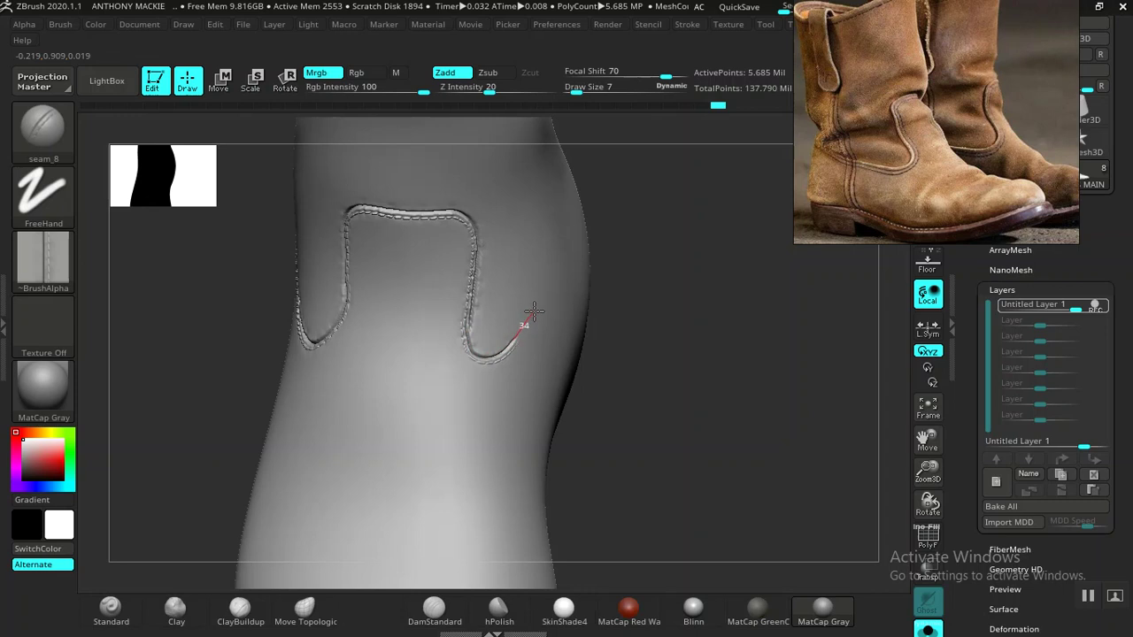
pyautogui.moveTo(620, 321)
pyautogui.mouseDown()
pyautogui.moveTo(647, 336)
pyautogui.moveTo(463, 410)
pyautogui.moveTo(304, 431)
pyautogui.moveTo(377, 404)
pyautogui.mouseUp()
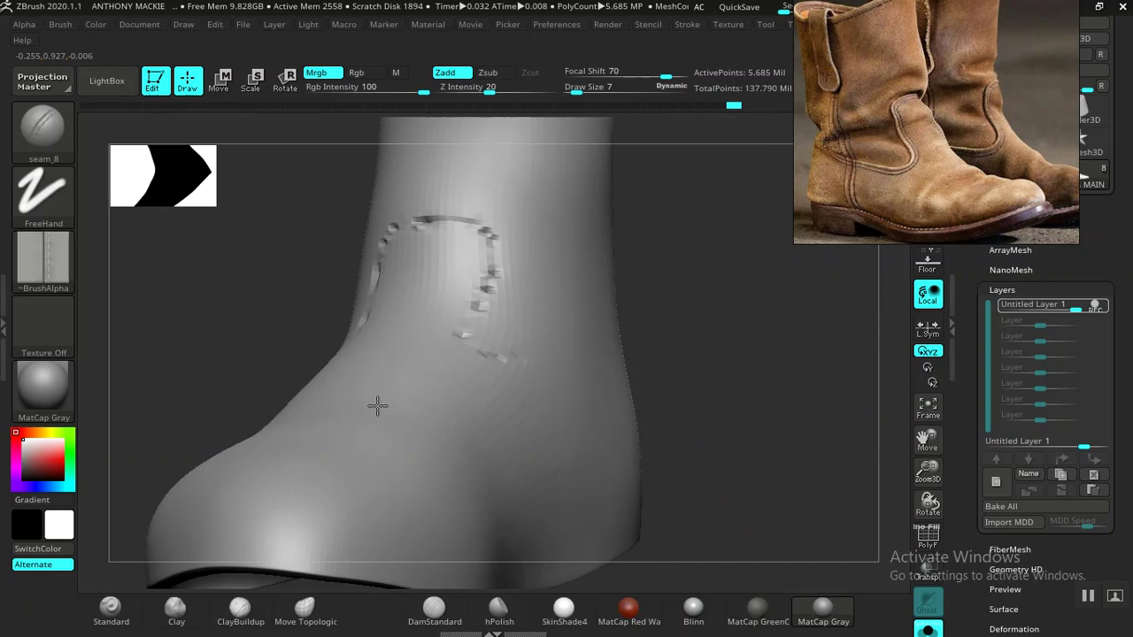
pyautogui.moveTo(723, 421)
pyautogui.keyDown('alt'); pyautogui.mouseDown()
pyautogui.moveTo(663, 394)
pyautogui.moveTo(702, 435)
pyautogui.moveTo(670, 413)
pyautogui.moveTo(611, 469)
pyautogui.moveTo(714, 455)
pyautogui.moveTo(620, 447)
pyautogui.moveTo(700, 429)
pyautogui.moveTo(645, 450)
pyautogui.moveTo(582, 443)
pyautogui.moveTo(652, 434)
pyautogui.moveTo(693, 481)
pyautogui.moveTo(604, 390)
pyautogui.moveTo(643, 418)
pyautogui.moveTo(682, 523)
pyautogui.moveTo(650, 480)
pyautogui.mouseUp(); pyautogui.keyUp('alt')
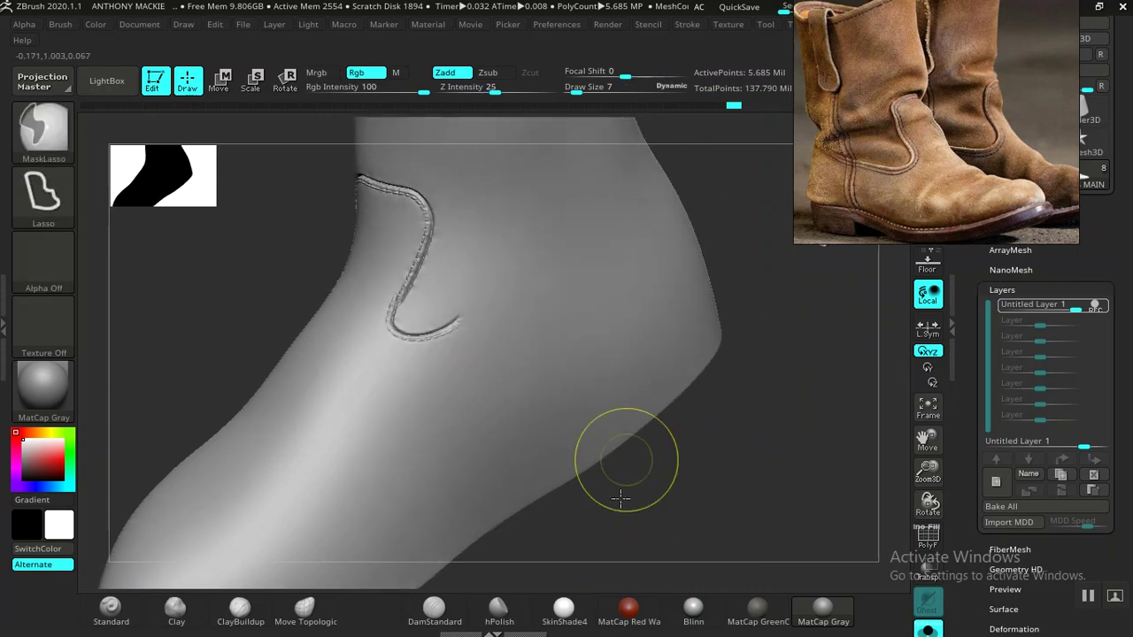
pyautogui.hotkey('ctrl', 'z')
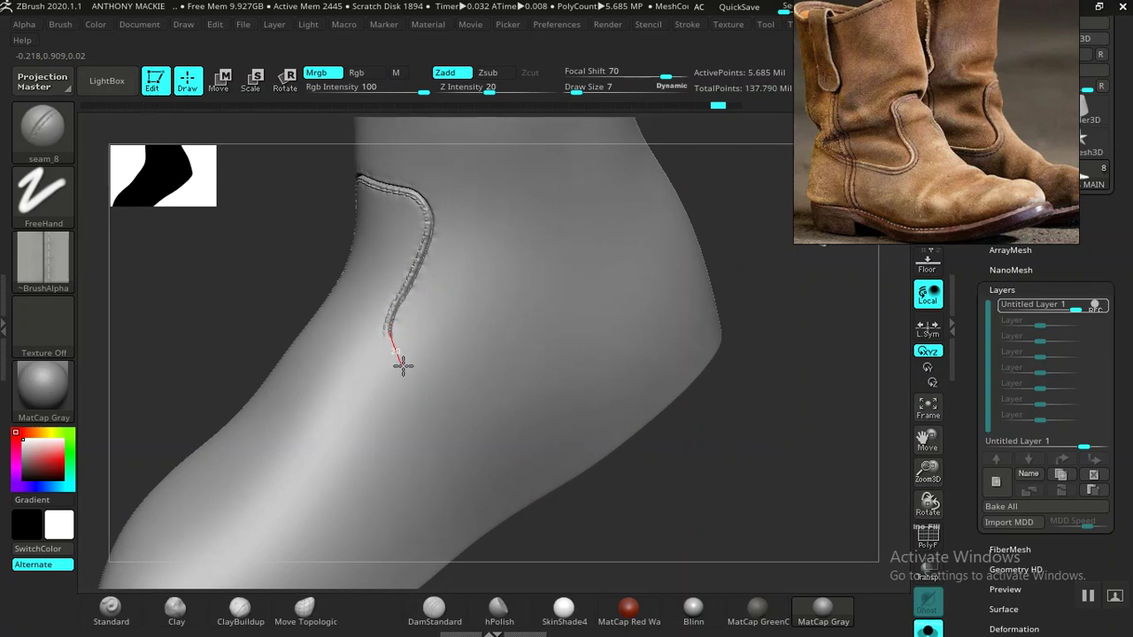
# - Try continuing the seam around the inner ankle curve and back toward the heel
pyautogui.moveTo(419, 362)
pyautogui.mouseDown()
pyautogui.moveTo(438, 362)
pyautogui.moveTo(637, 237)
pyautogui.mouseUp()
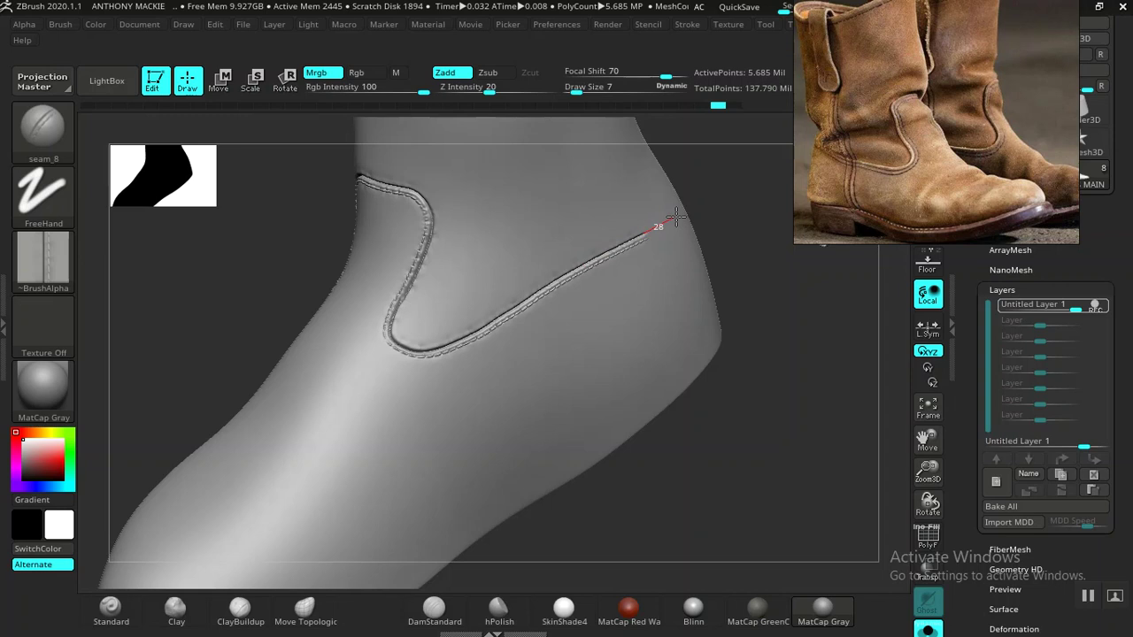
pyautogui.moveTo(701, 199); pyautogui.dragTo(708, 186)
# - Draw the stitched seam across the back of the heel to join the seam on the outer side
pyautogui.moveTo(733, 397)
pyautogui.keyDown('alt'); pyautogui.mouseDown()
pyautogui.moveTo(705, 387)
pyautogui.moveTo(568, 438)
pyautogui.moveTo(634, 402)
pyautogui.mouseUp(); pyautogui.keyUp('alt')
pyautogui.moveTo(546, 478)
pyautogui.mouseDown()
pyautogui.moveTo(676, 468)
pyautogui.moveTo(688, 400)
pyautogui.moveTo(656, 396)
pyautogui.moveTo(658, 346)
pyautogui.moveTo(706, 395)
pyautogui.moveTo(682, 404)
pyautogui.mouseUp()
pyautogui.moveTo(708, 444)
pyautogui.mouseDown()
pyautogui.moveTo(675, 444)
pyautogui.moveTo(688, 488)
pyautogui.moveTo(738, 491)
pyautogui.moveTo(610, 413)
pyautogui.mouseUp()
pyautogui.press('ctrl')
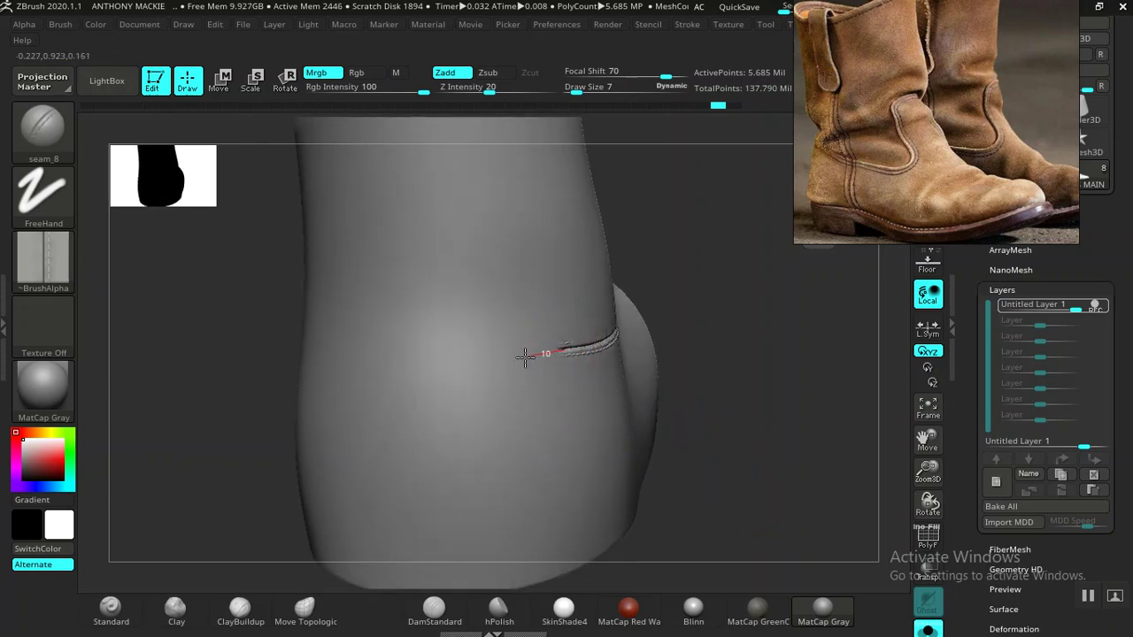
pyautogui.press('ctrl')
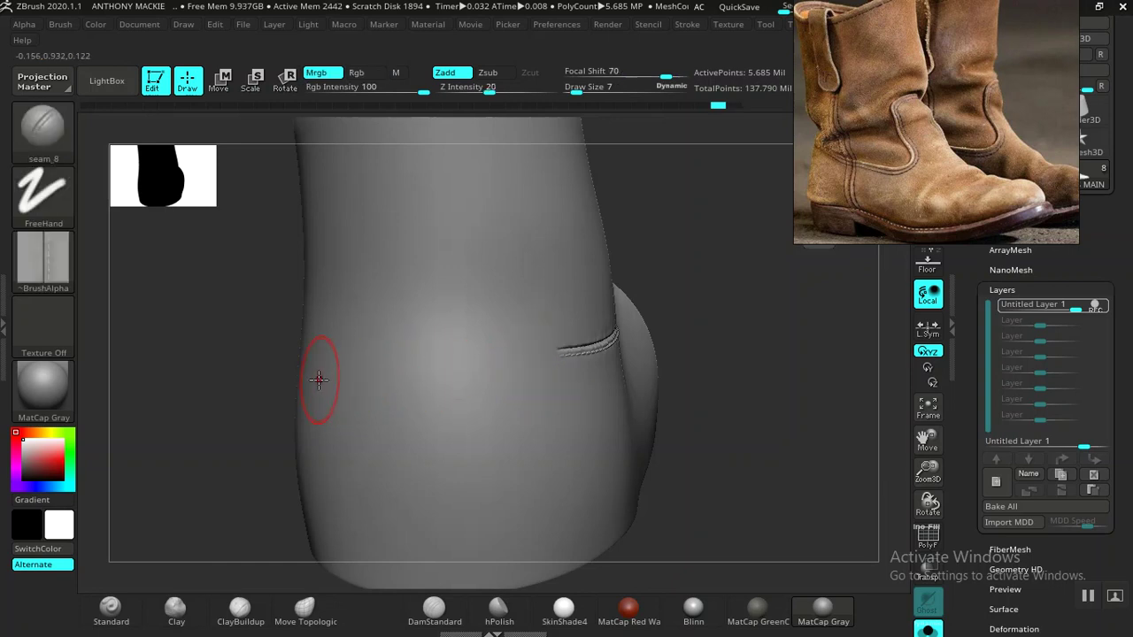
pyautogui.moveTo(357, 380); pyautogui.dragTo(534, 352)
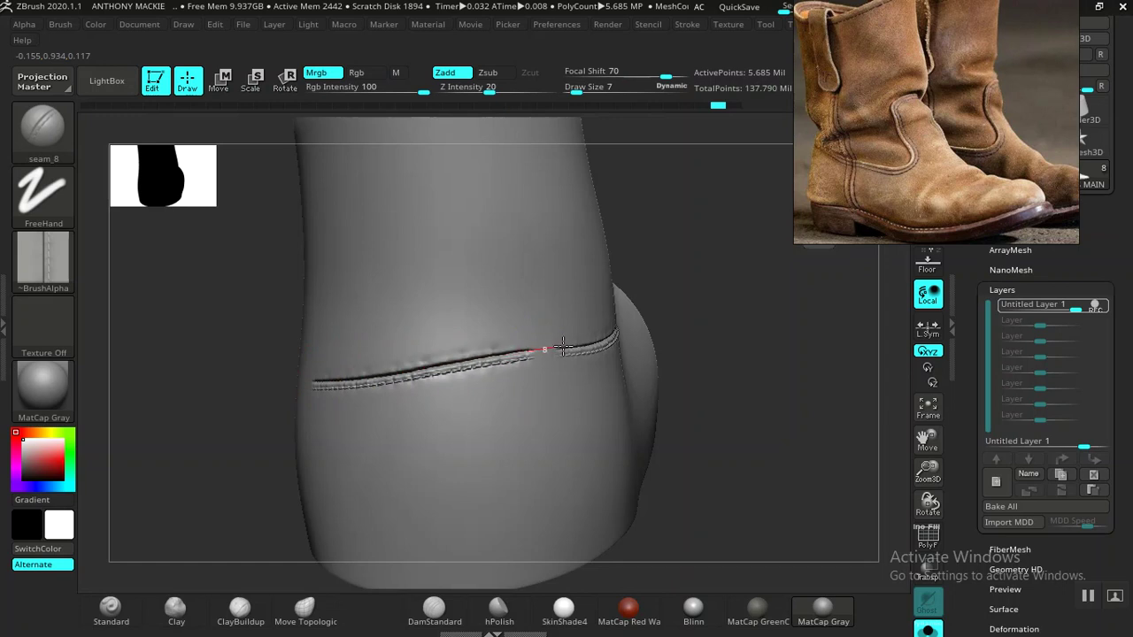
pyautogui.moveTo(600, 343); pyautogui.dragTo(620, 341)
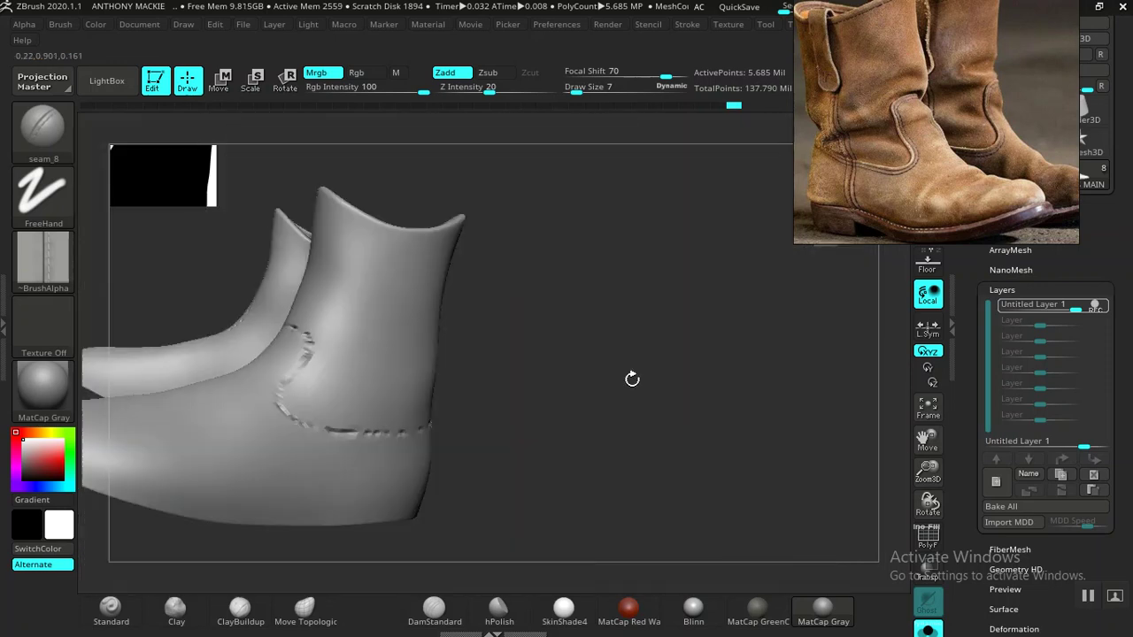
# - Redraw the inner-side seam from the front of the ankle, curving down and back to meet the heel seam
pyautogui.moveTo(632, 379); pyautogui.dragTo(575, 436)
pyautogui.click(483, 352)
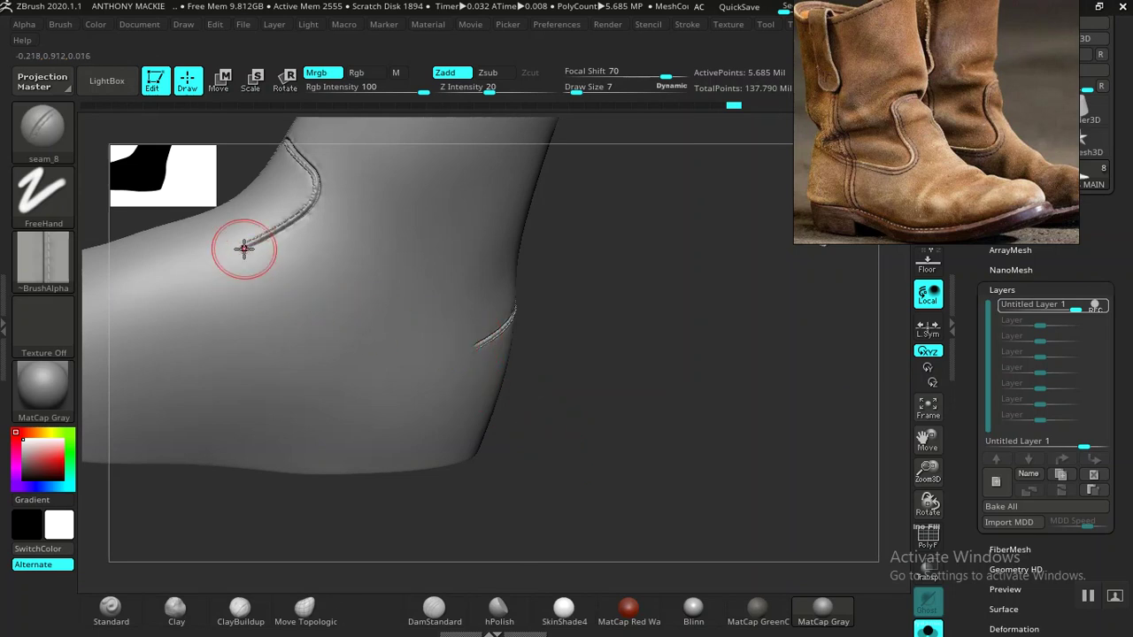
pyautogui.moveTo(249, 246)
pyautogui.mouseDown()
pyautogui.moveTo(203, 289)
pyautogui.moveTo(264, 322)
pyautogui.moveTo(320, 326)
pyautogui.mouseUp()
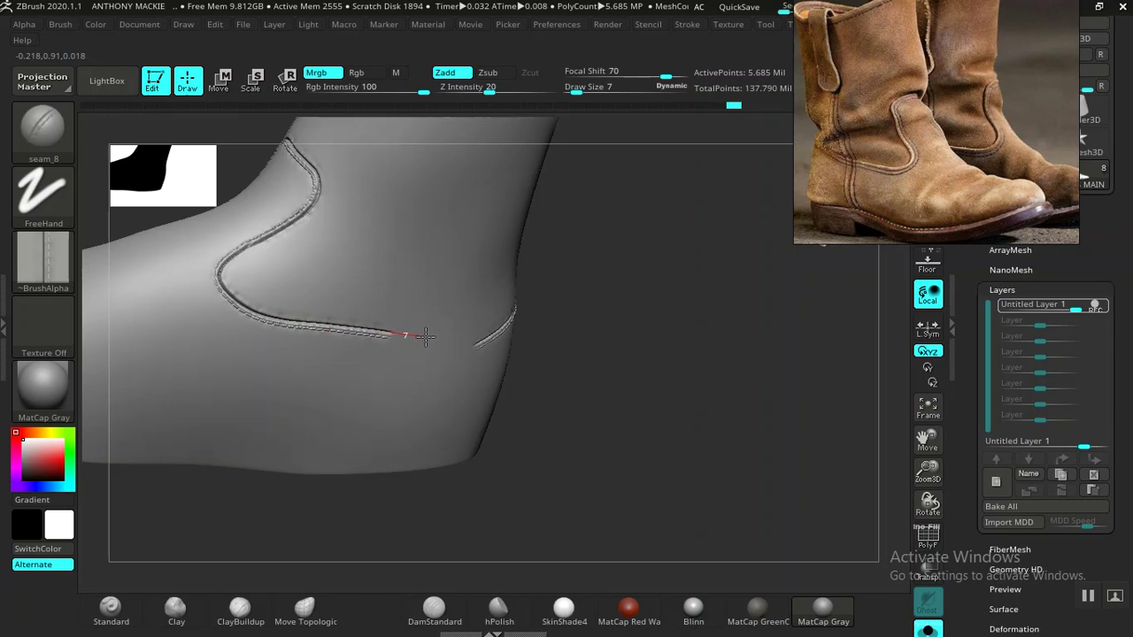
pyautogui.moveTo(441, 339); pyautogui.dragTo(460, 342)
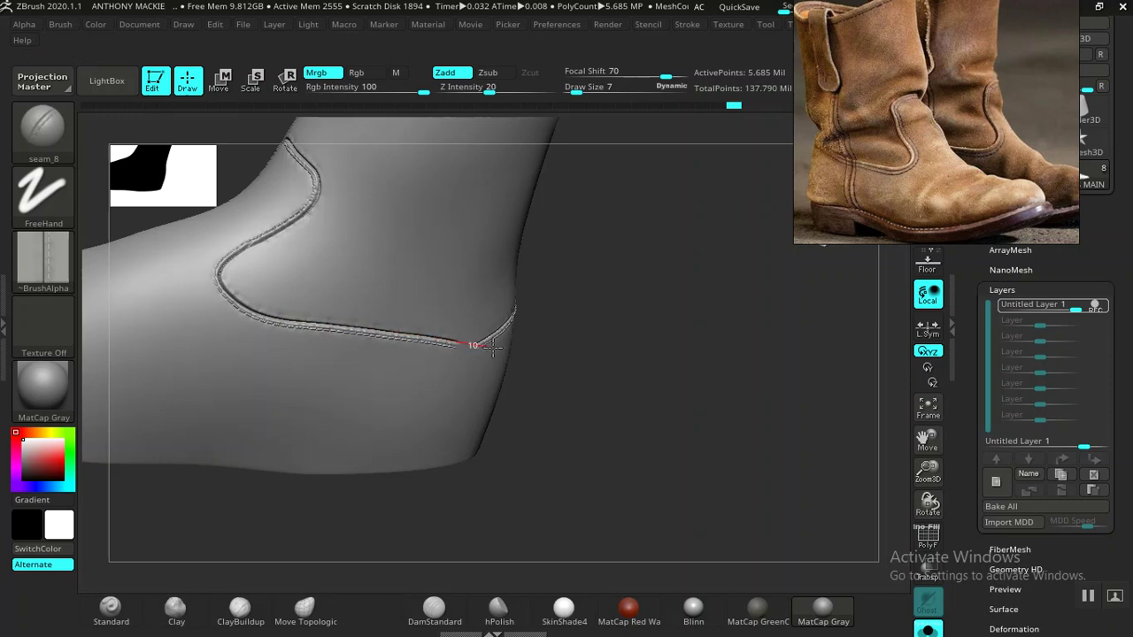
pyautogui.moveTo(511, 341)
pyautogui.mouseDown()
pyautogui.moveTo(505, 329)
pyautogui.moveTo(680, 370)
pyautogui.mouseUp()
pyautogui.moveTo(772, 358); pyautogui.dragTo(819, 364)
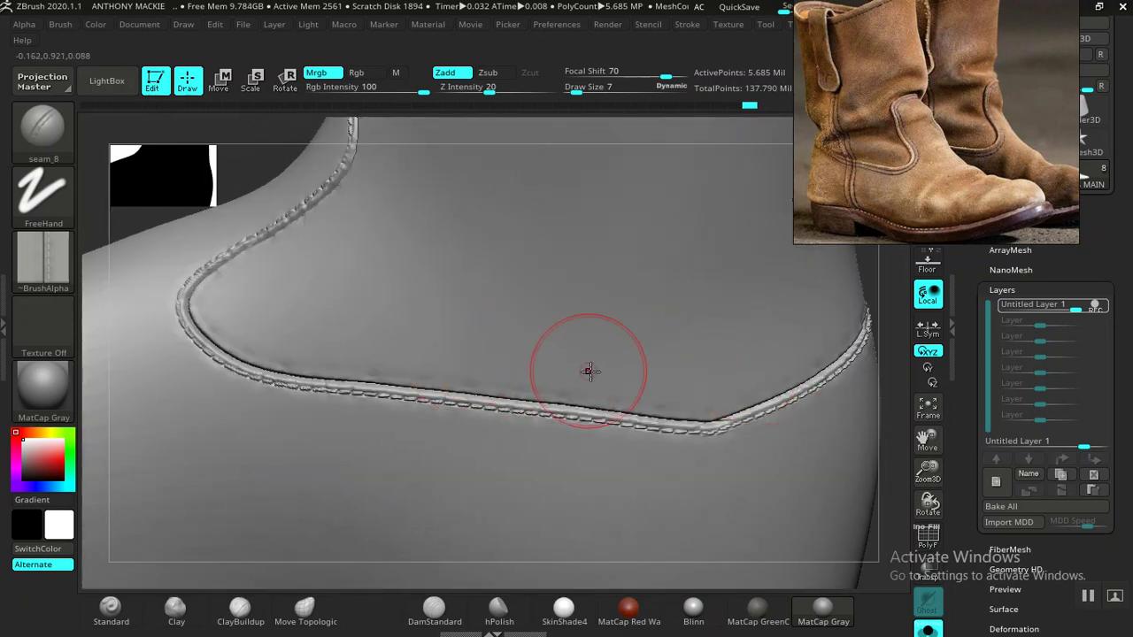
# - Smooth the kink where the inner seam meets the heel seam using the Move Topological brush, enlarged to Draw Size 8
pyautogui.moveTo(882, 295)
pyautogui.mouseDown()
pyautogui.moveTo(658, 286)
pyautogui.moveTo(585, 219)
pyautogui.moveTo(644, 305)
pyautogui.moveTo(645, 332)
pyautogui.mouseUp()
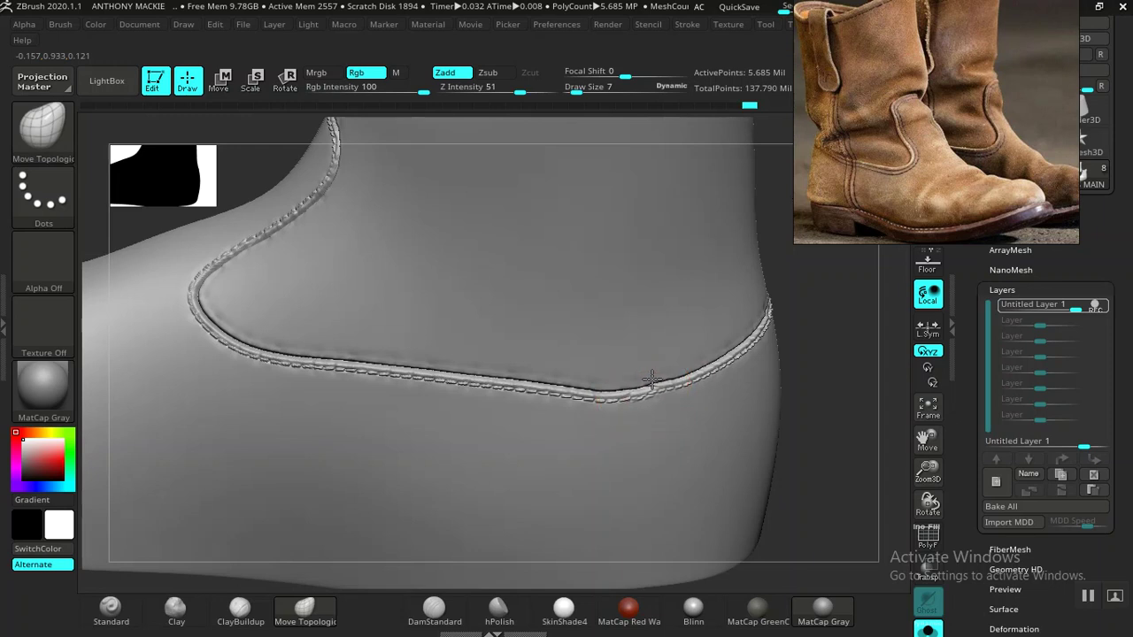
pyautogui.moveTo(651, 380); pyautogui.dragTo(597, 392)
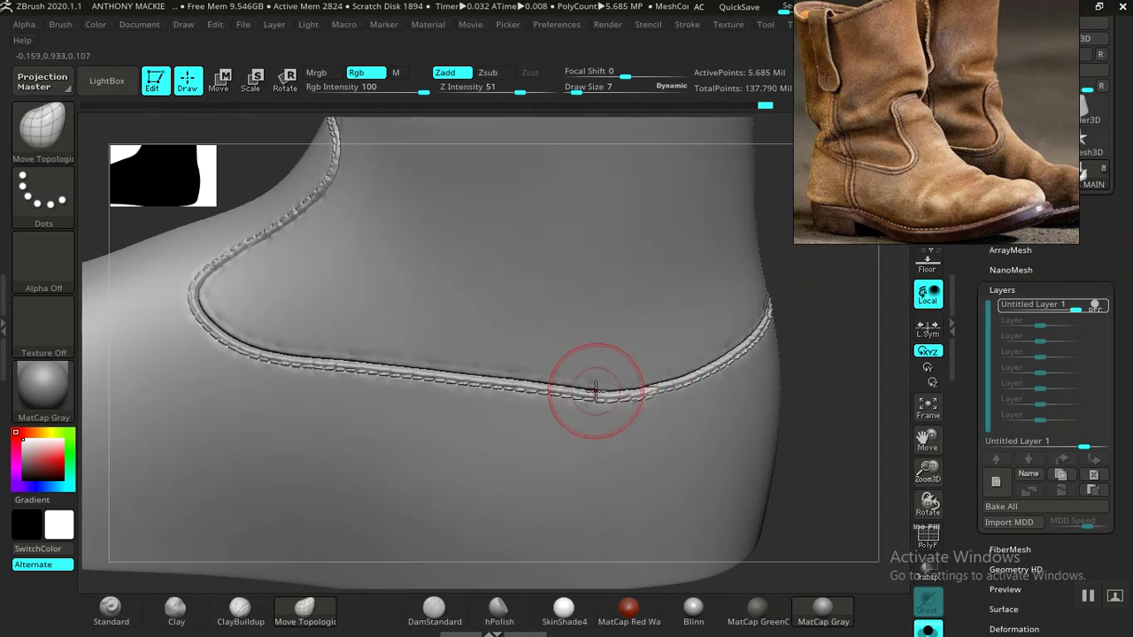
pyautogui.press(']')
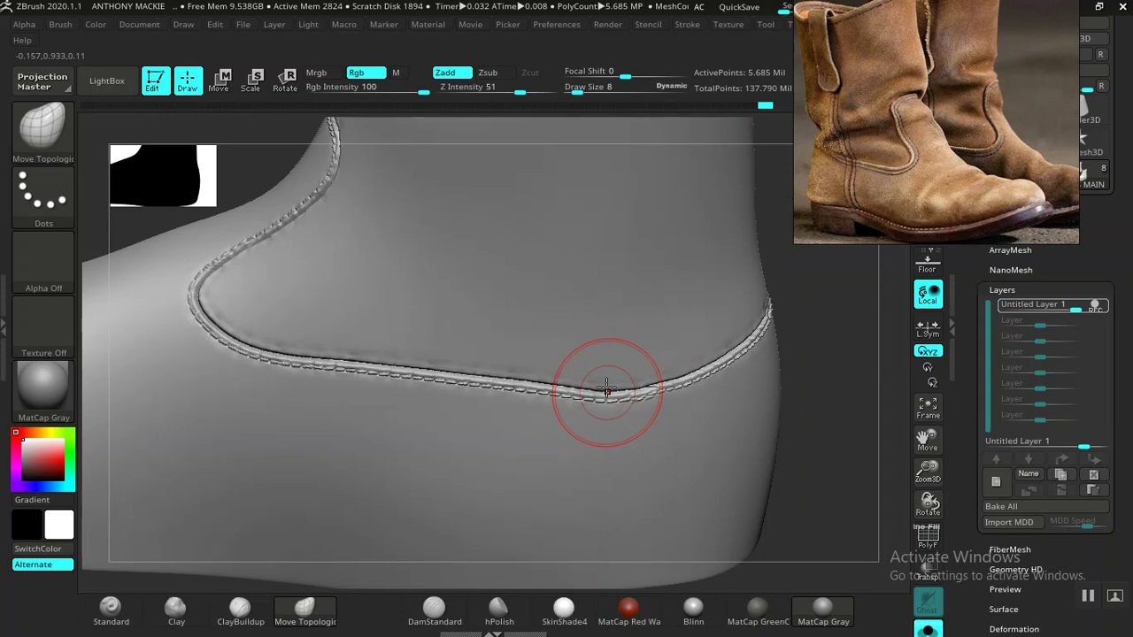
pyautogui.moveTo(608, 391); pyautogui.dragTo(606, 387)
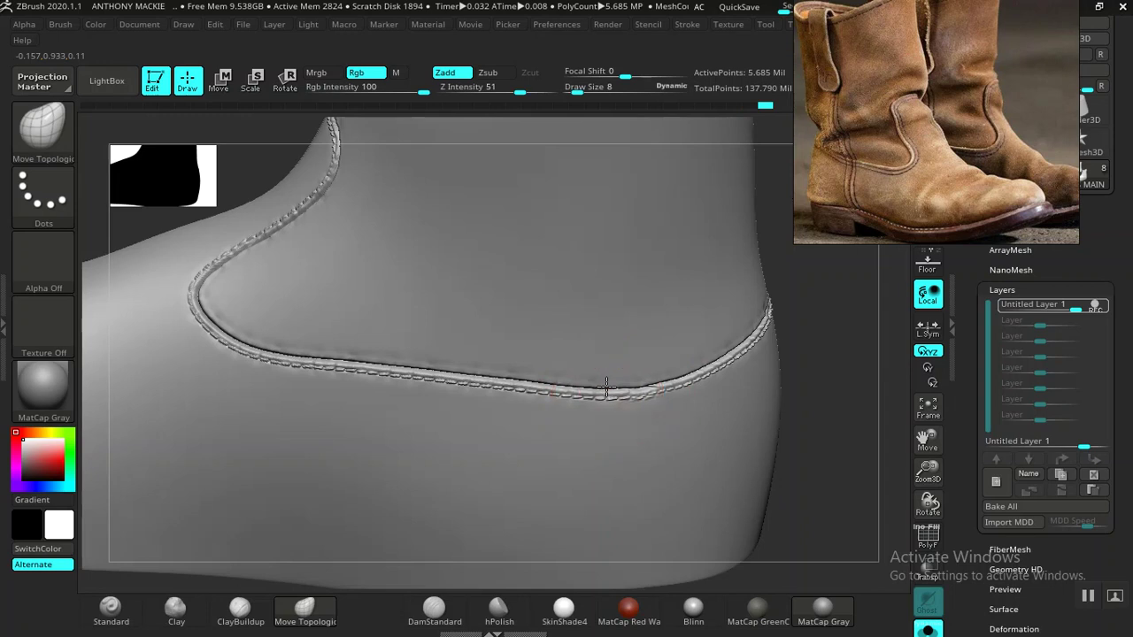
pyautogui.moveTo(814, 407); pyautogui.dragTo(769, 455)
pyautogui.moveTo(781, 306); pyautogui.dragTo(748, 324)
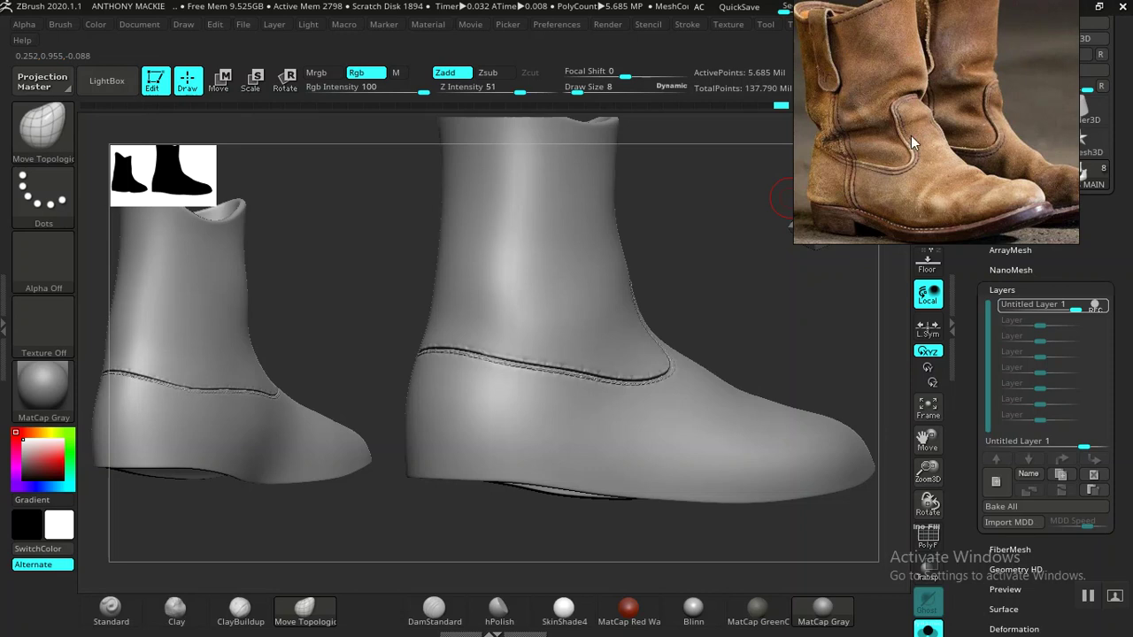
# - Examine the side and ankle stitching on the reference boots up close and compare it with the sculpted boot
pyautogui.scroll(-4, 919, 137)
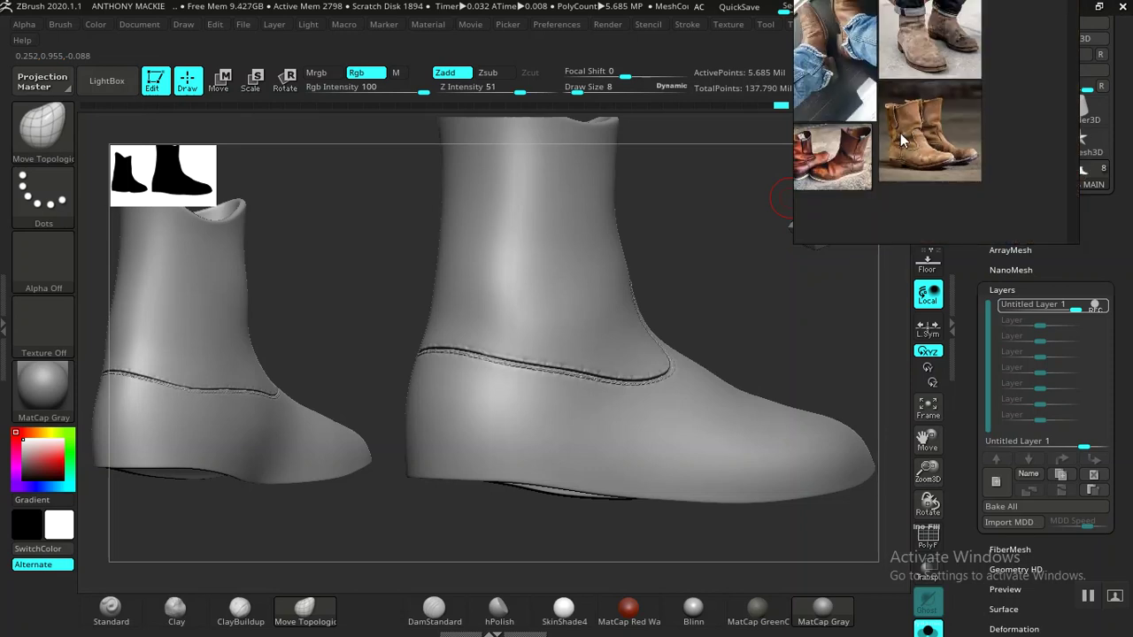
pyautogui.scroll(5, 923, 182)
pyautogui.moveTo(938, 175); pyautogui.dragTo(947, 181, button='middle')
pyautogui.moveTo(738, 261); pyautogui.dragTo(637, 263)
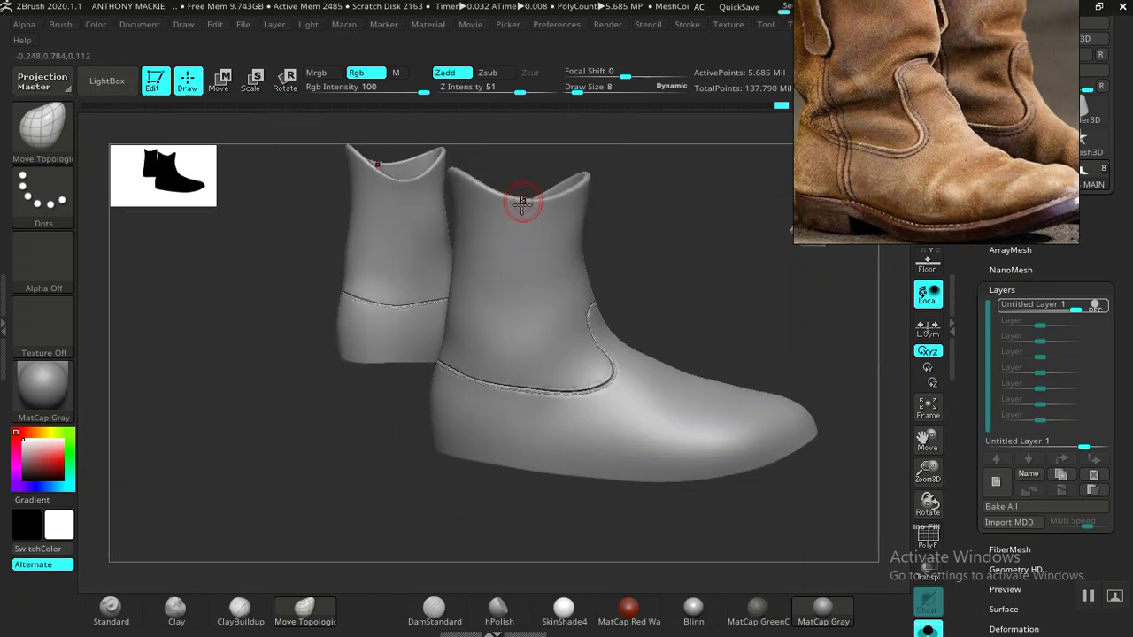
# - Try a vertical side seam down the outer shaft from the rim with the seam_8 brush
pyautogui.moveTo(664, 224); pyautogui.dragTo(602, 217)
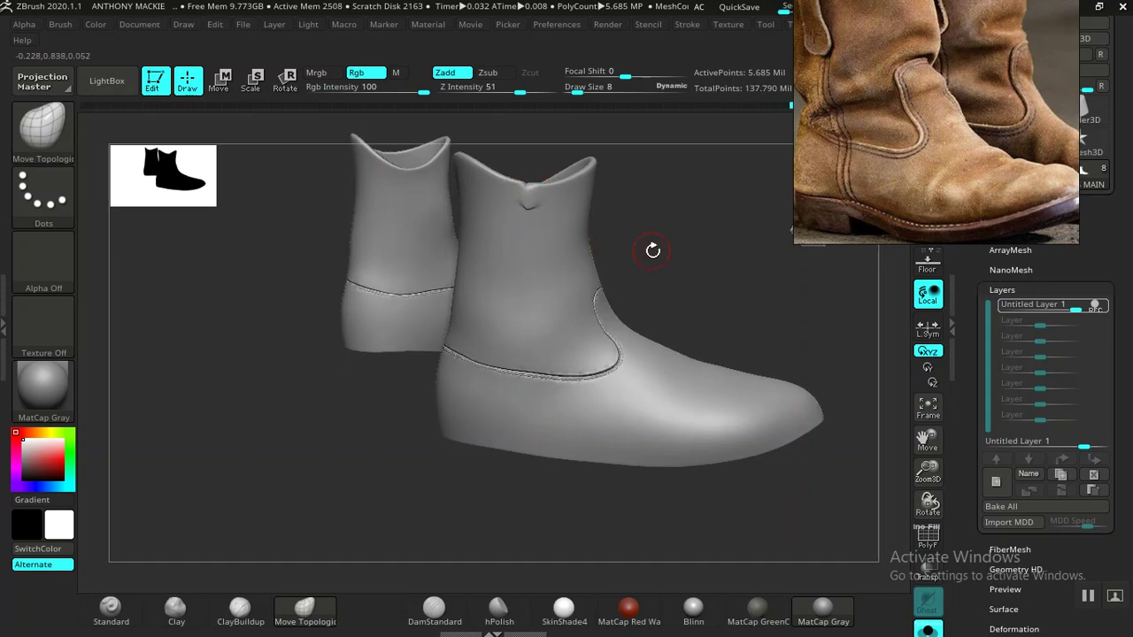
pyautogui.press('ctrl')
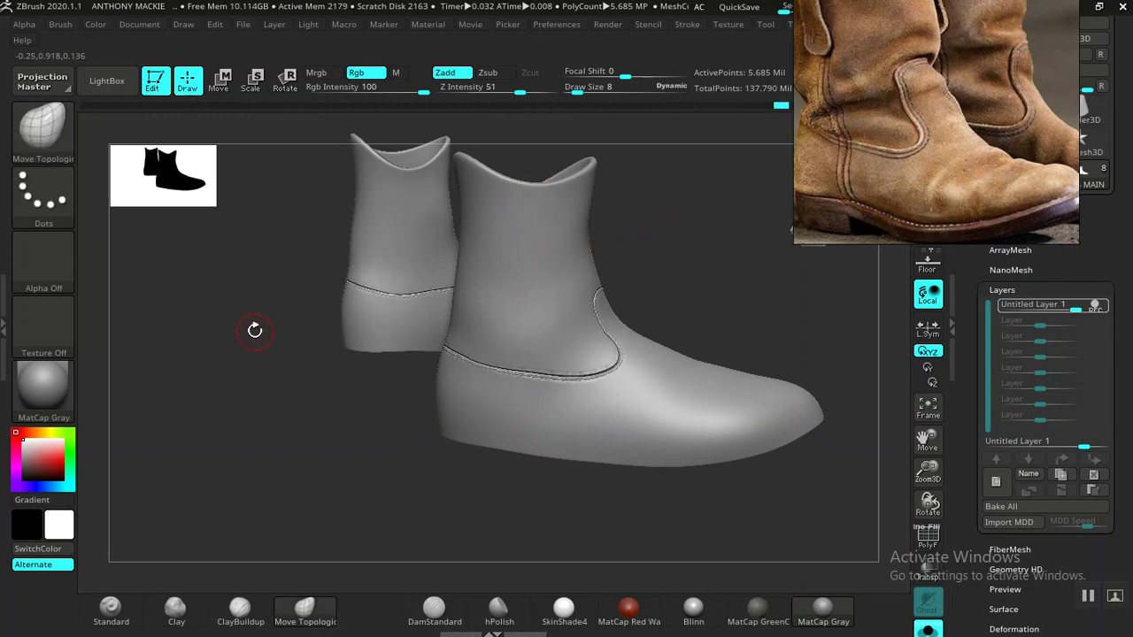
pyautogui.press('b')
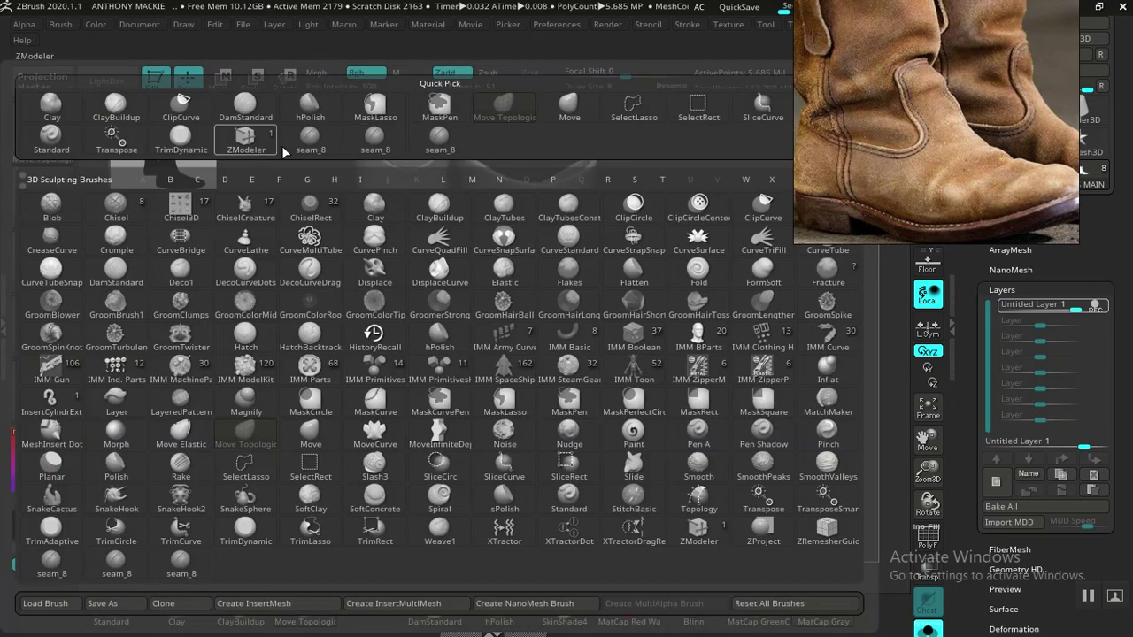
pyautogui.click(324, 150)
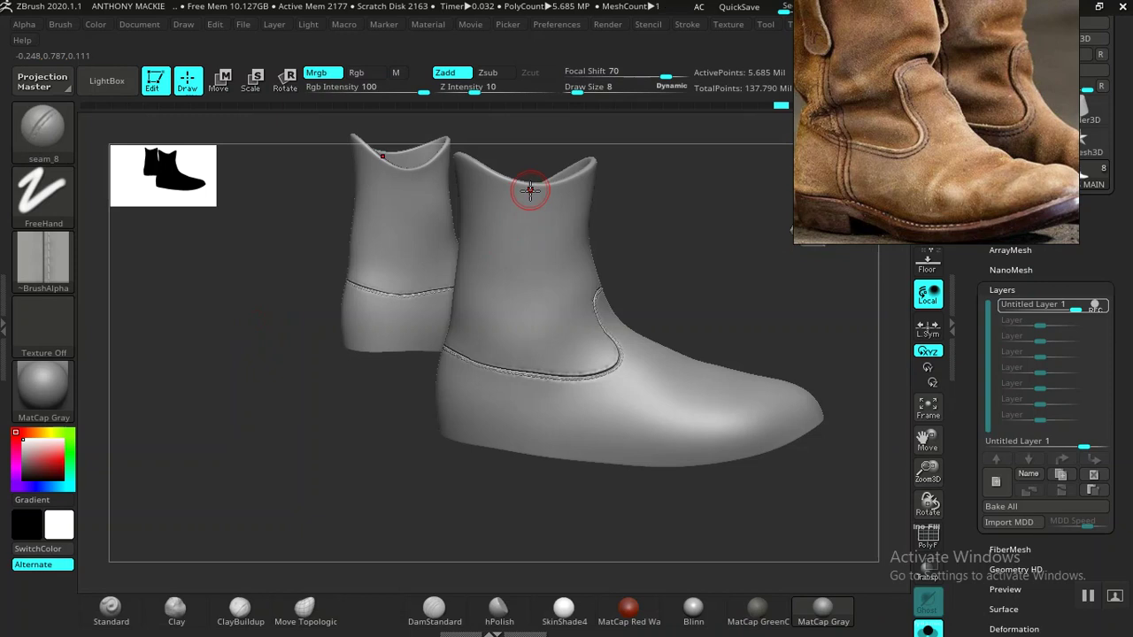
pyautogui.moveTo(673, 259)
pyautogui.keyDown('alt'); pyautogui.mouseDown()
pyautogui.moveTo(681, 276)
pyautogui.moveTo(685, 253)
pyautogui.moveTo(660, 241)
pyautogui.mouseUp(); pyautogui.keyUp('alt')
pyautogui.moveTo(511, 163); pyautogui.dragTo(512, 184)
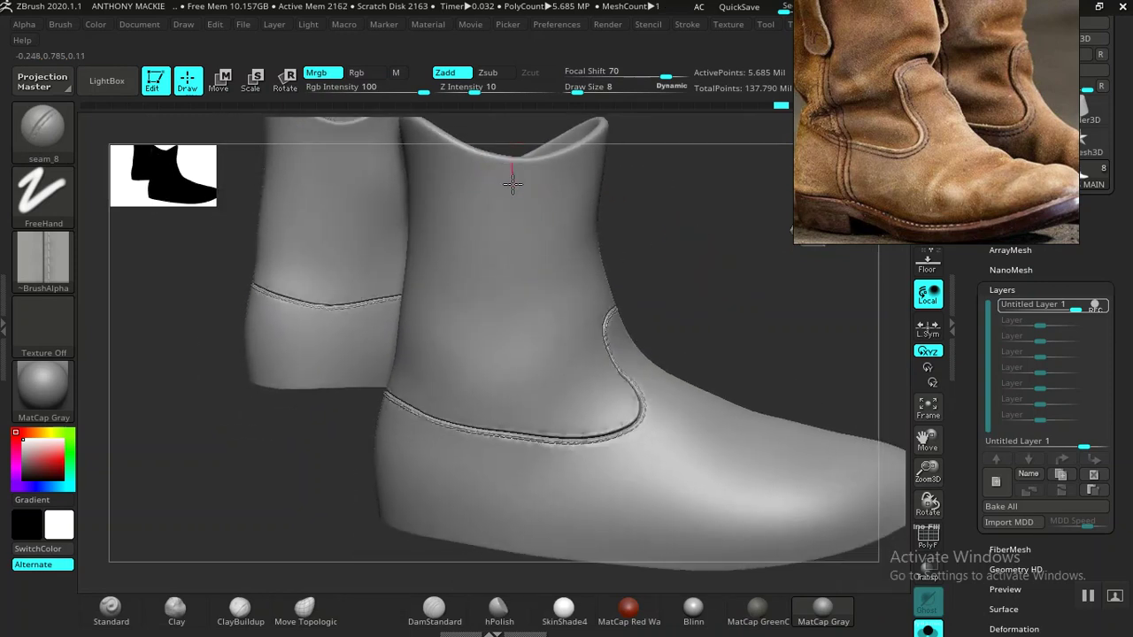
pyautogui.moveTo(509, 239); pyautogui.dragTo(509, 244)
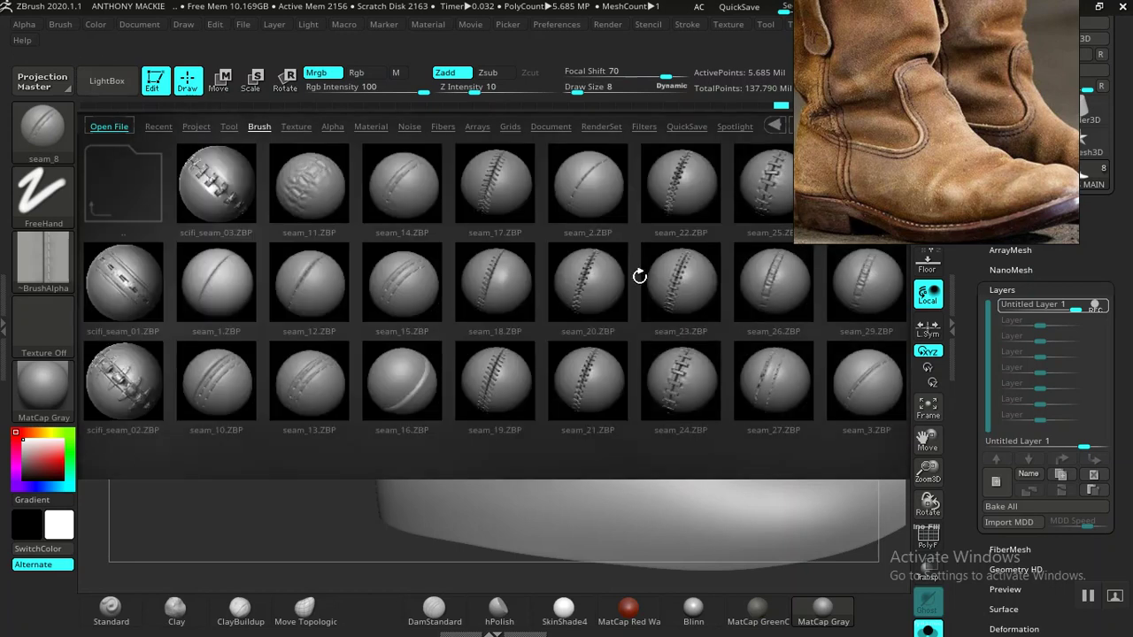
# - Load the seam_7 brush and try a vertical double-stitched seam down the boot's outer side at Z Intensity 10
pyautogui.moveTo(627, 286); pyautogui.dragTo(428, 303)
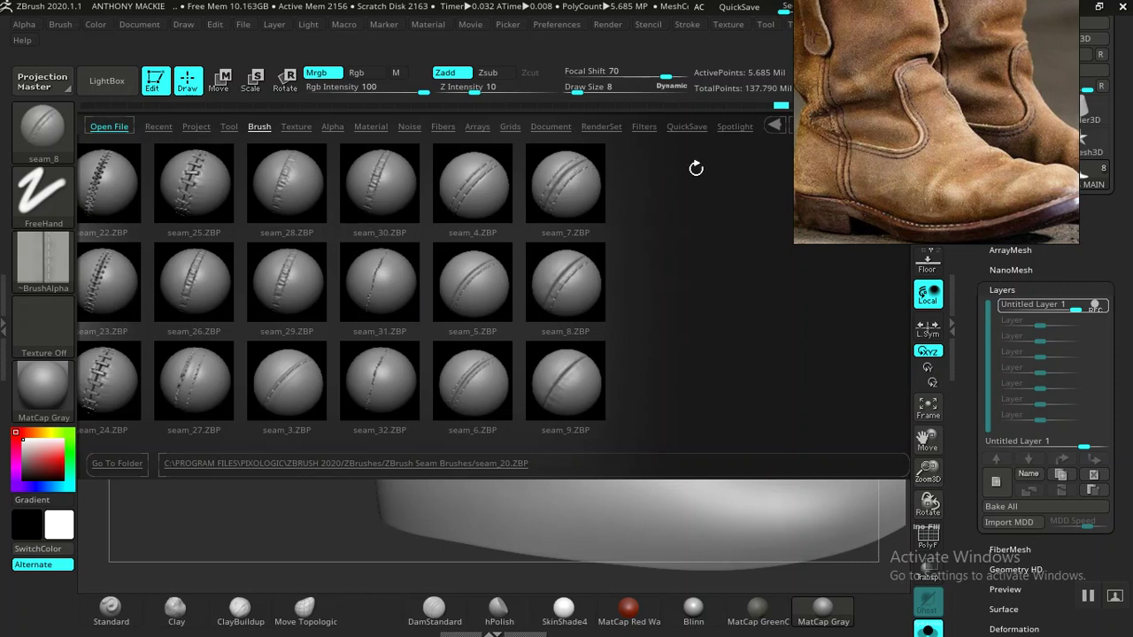
pyautogui.doubleClick(568, 177)
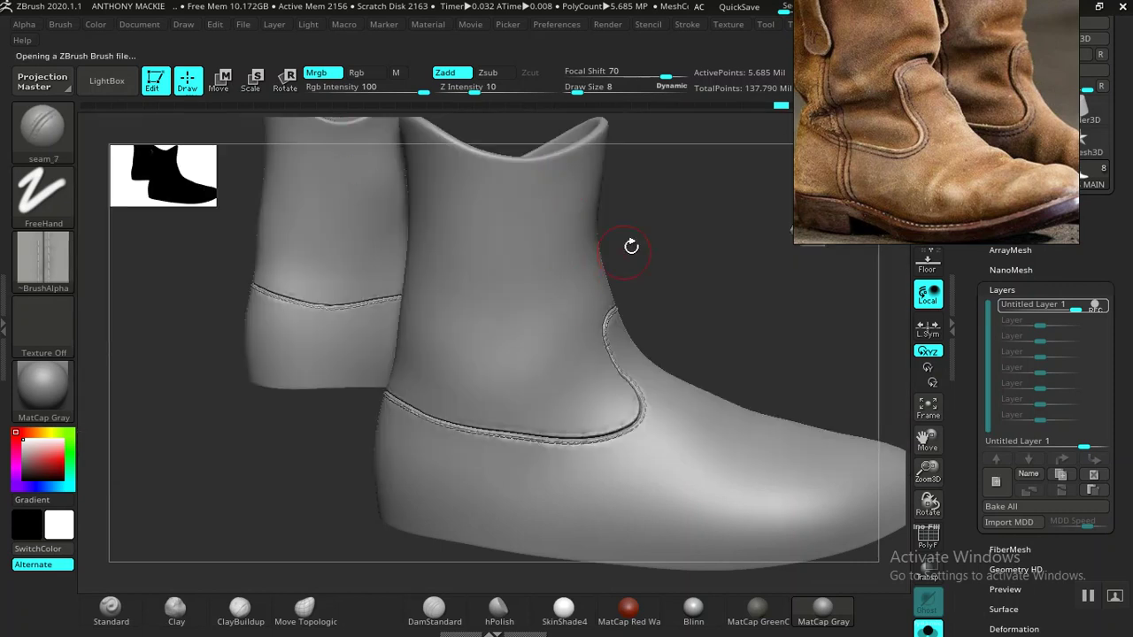
pyautogui.keyDown('alt'); pyautogui.moveTo(692, 234); pyautogui.dragTo(676, 219); pyautogui.keyUp('alt')
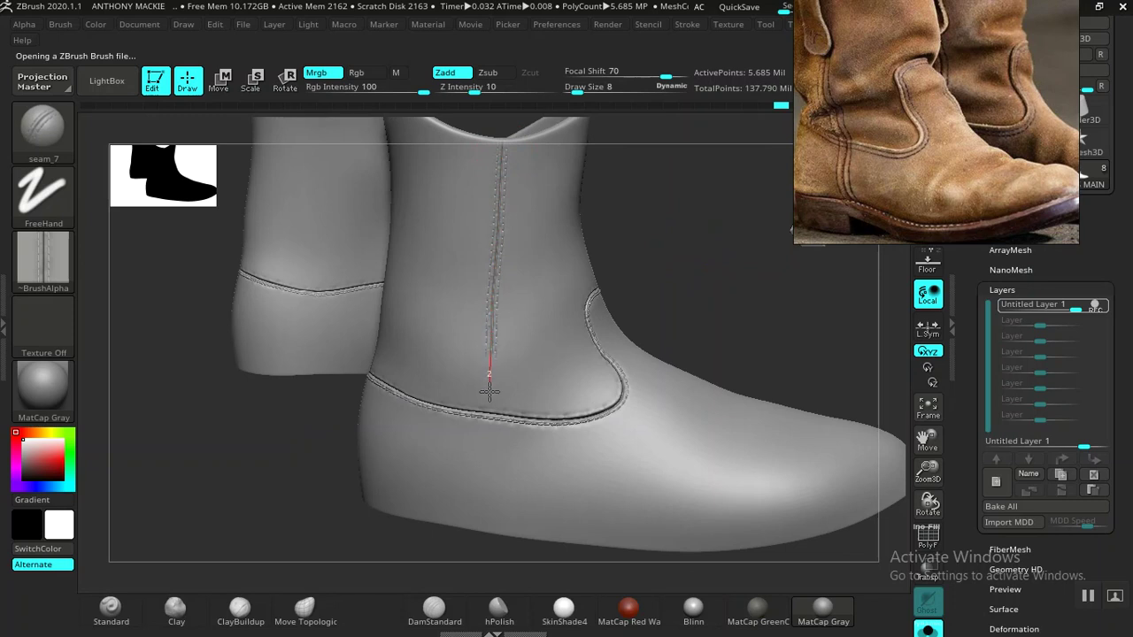
pyautogui.moveTo(487, 449); pyautogui.dragTo(487, 478)
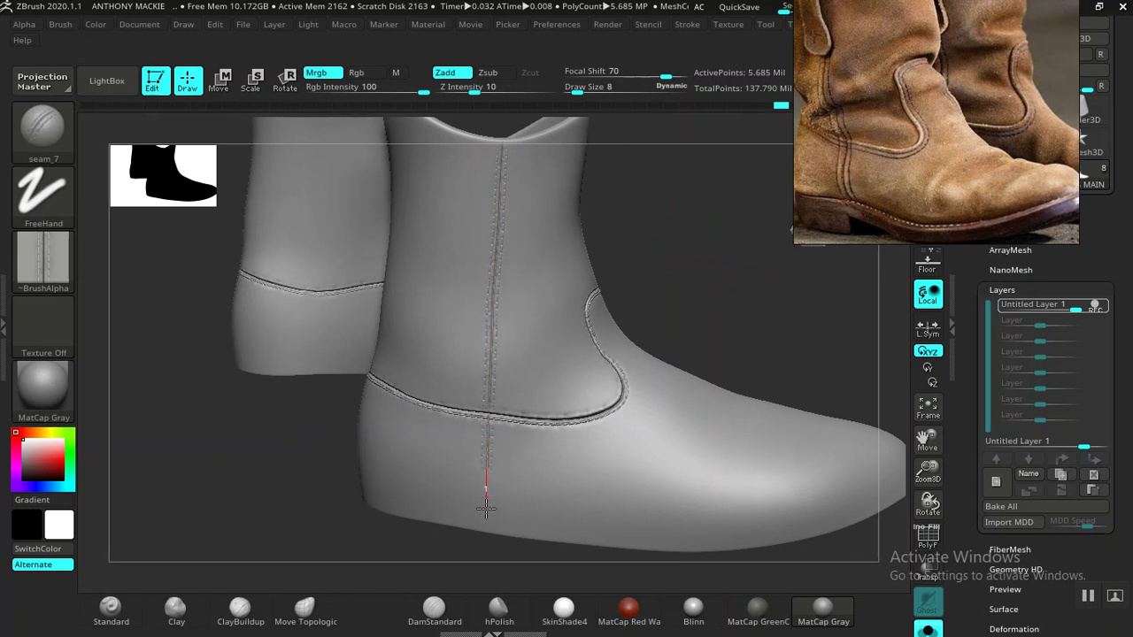
pyautogui.moveTo(484, 554); pyautogui.dragTo(485, 554)
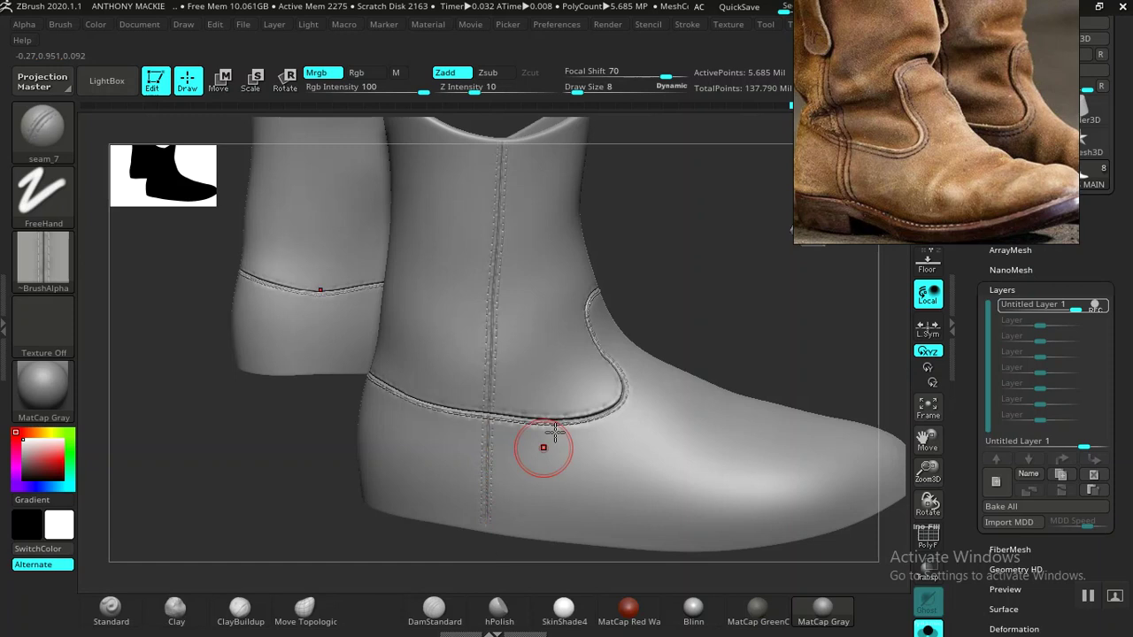
pyautogui.press('ctrl')
pyautogui.hotkey('ctrl', 'z')
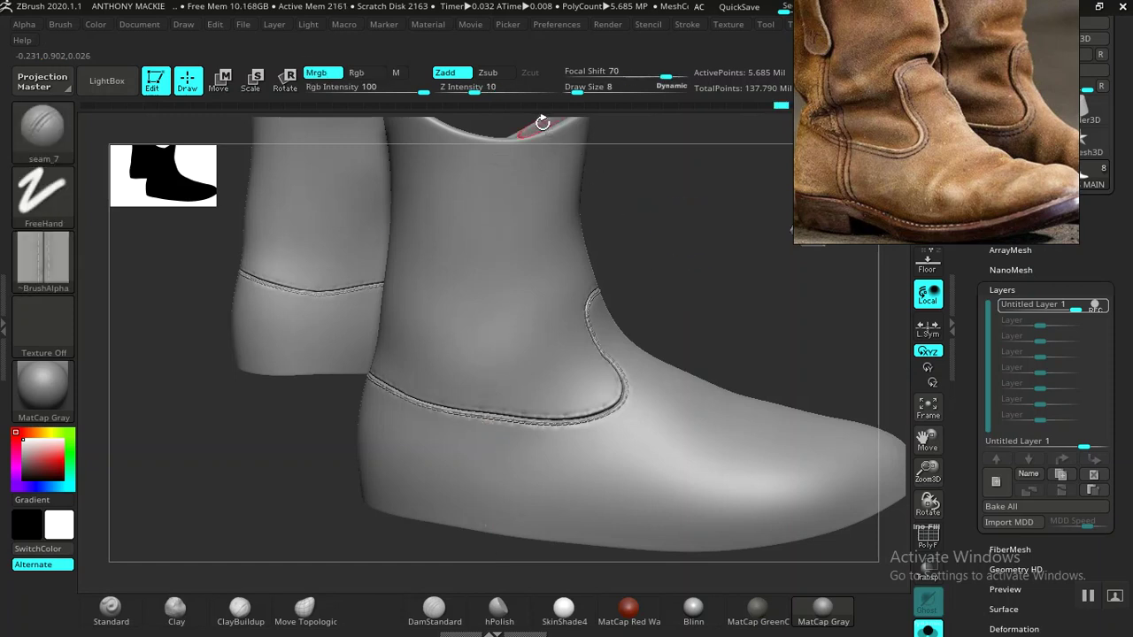
# - Set Z Intensity to 17 and try the vertical side seam again from the shaft's rim to the sole
pyautogui.moveTo(474, 89); pyautogui.dragTo(486, 90)
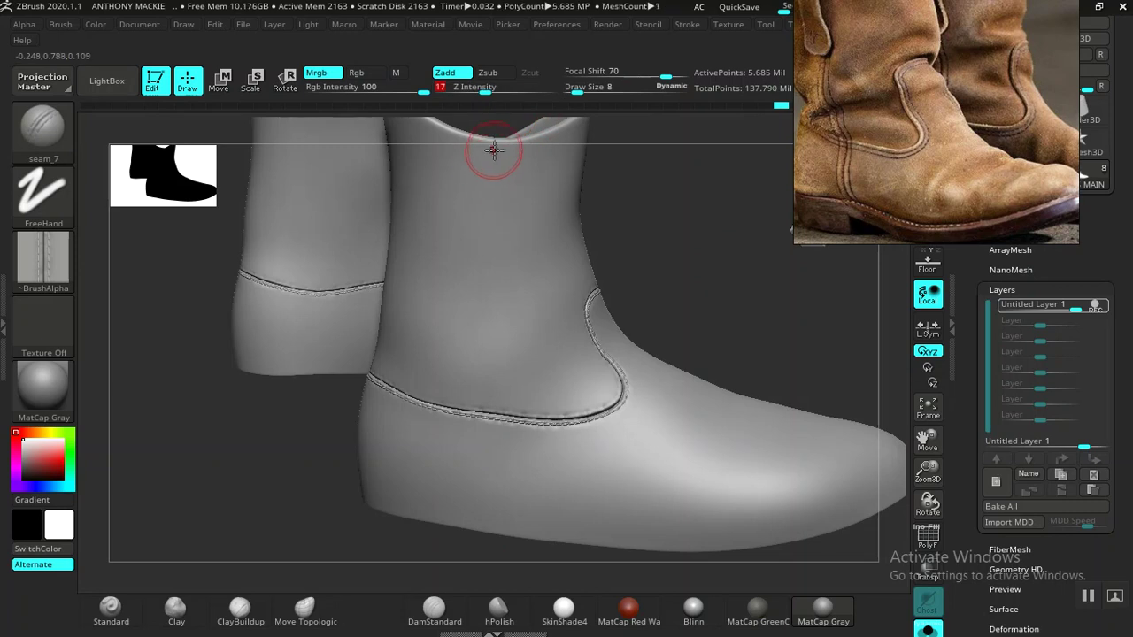
pyautogui.moveTo(496, 155); pyautogui.dragTo(495, 183)
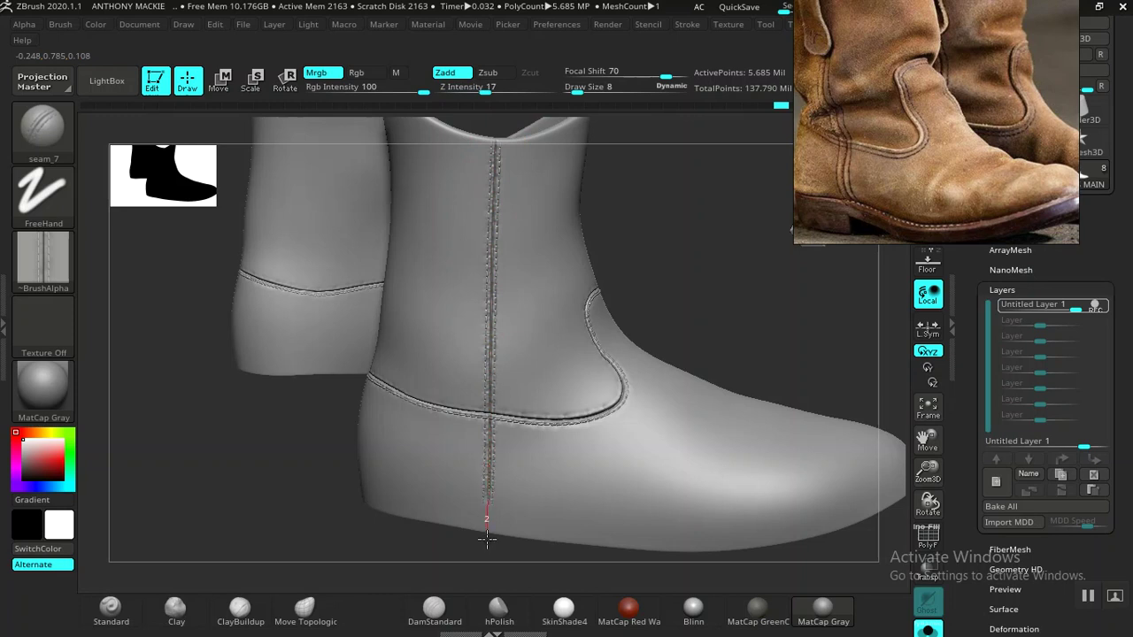
pyautogui.moveTo(488, 567); pyautogui.dragTo(488, 568)
pyautogui.keyDown('alt'); pyautogui.moveTo(706, 222); pyautogui.dragTo(556, 156); pyautogui.keyUp('alt')
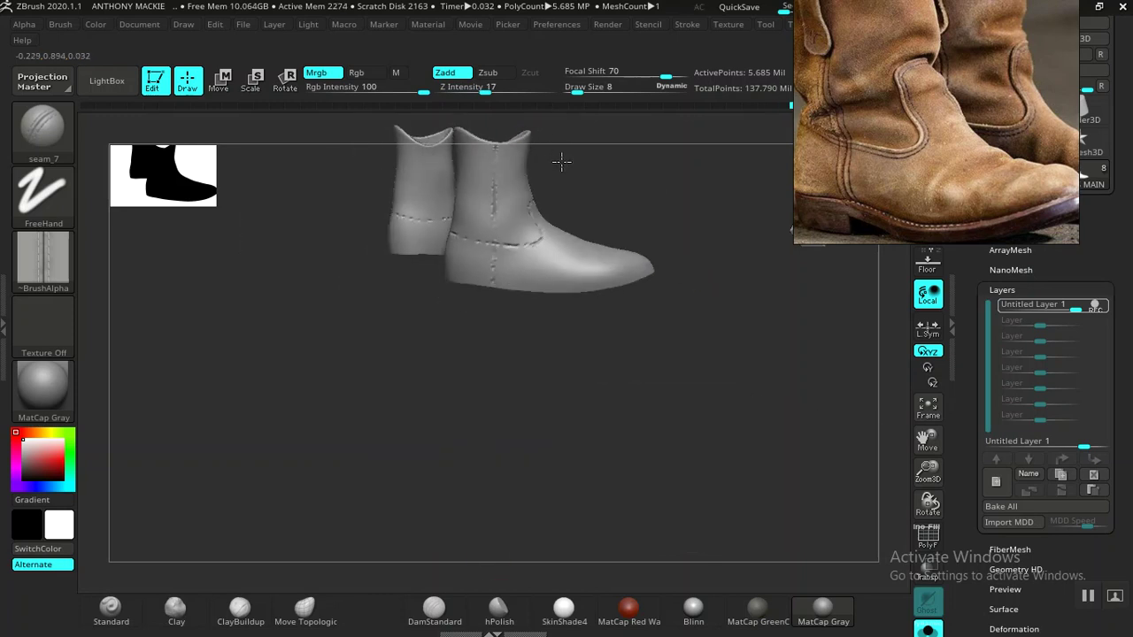
pyautogui.moveTo(625, 183)
pyautogui.keyDown('alt'); pyautogui.mouseDown()
pyautogui.moveTo(572, 207)
pyautogui.moveTo(670, 265)
pyautogui.moveTo(652, 213)
pyautogui.moveTo(678, 225)
pyautogui.moveTo(703, 266)
pyautogui.moveTo(713, 248)
pyautogui.moveTo(719, 256)
pyautogui.moveTo(715, 218)
pyautogui.moveTo(719, 237)
pyautogui.mouseUp(); pyautogui.keyUp('alt')
pyautogui.moveTo(737, 279); pyautogui.dragTo(736, 283)
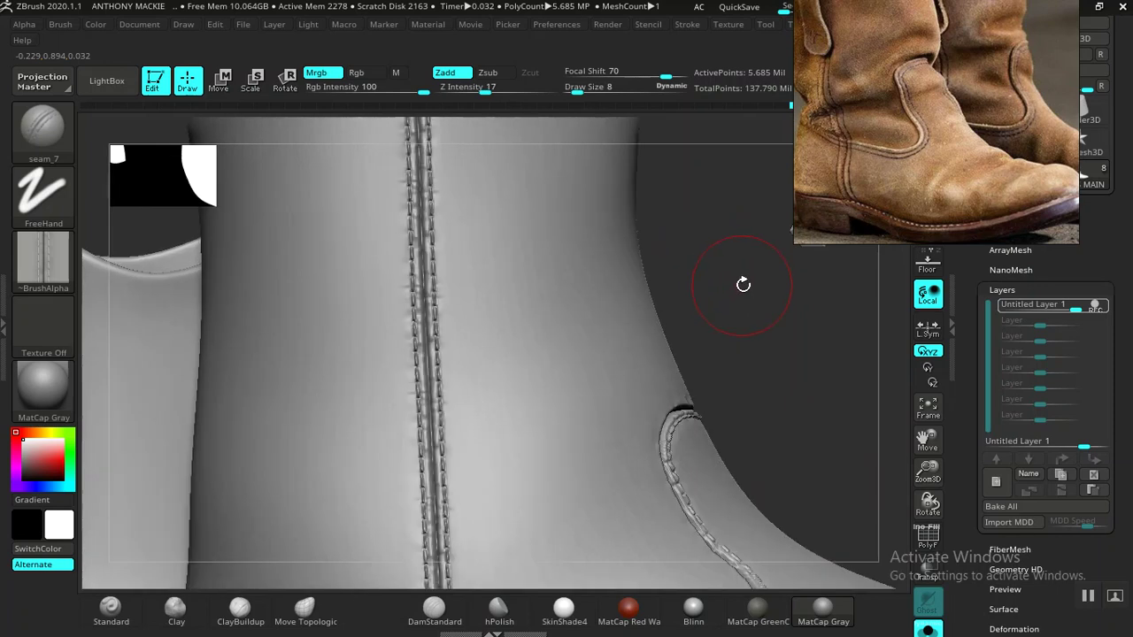
pyautogui.moveTo(764, 330); pyautogui.dragTo(676, 394)
pyautogui.moveTo(655, 316); pyautogui.dragTo(685, 333)
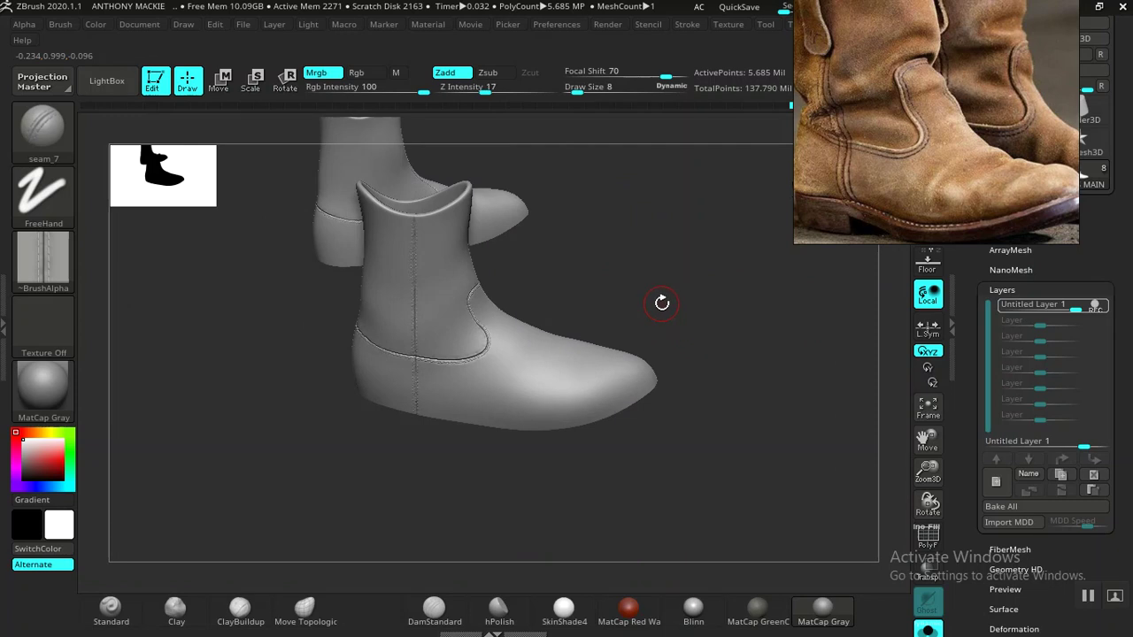
pyautogui.press('ctrl')
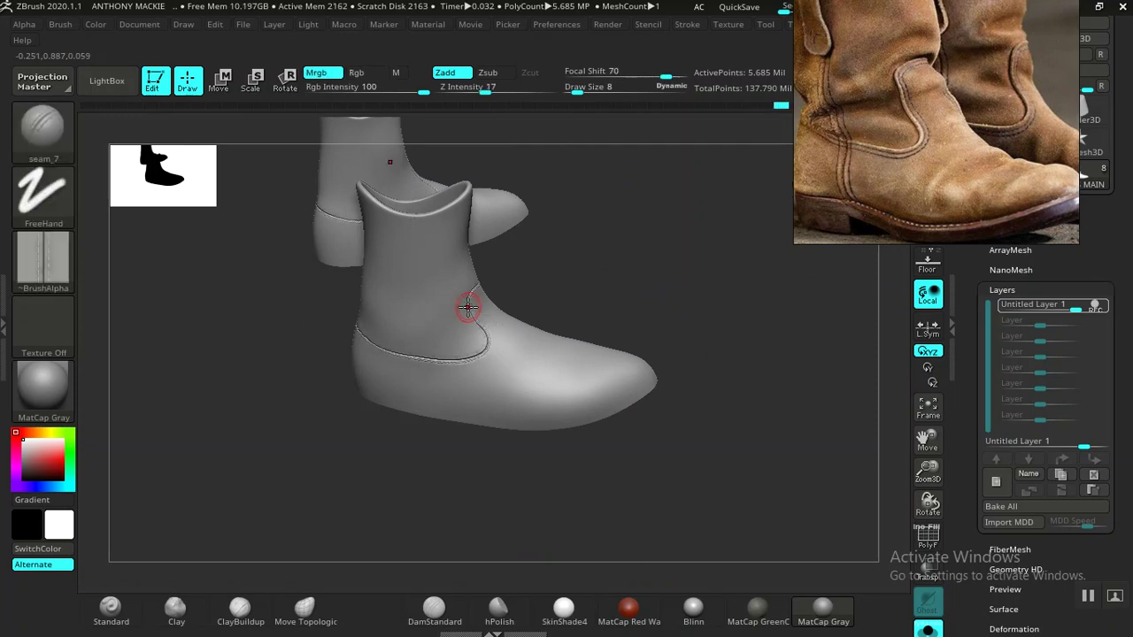
# - Draw double-stitched vertical seams from rim to sole down both sides of the boot with the seam_7 brush at Draw Size 14
pyautogui.press(']')
pyautogui.moveTo(604, 263); pyautogui.dragTo(519, 253)
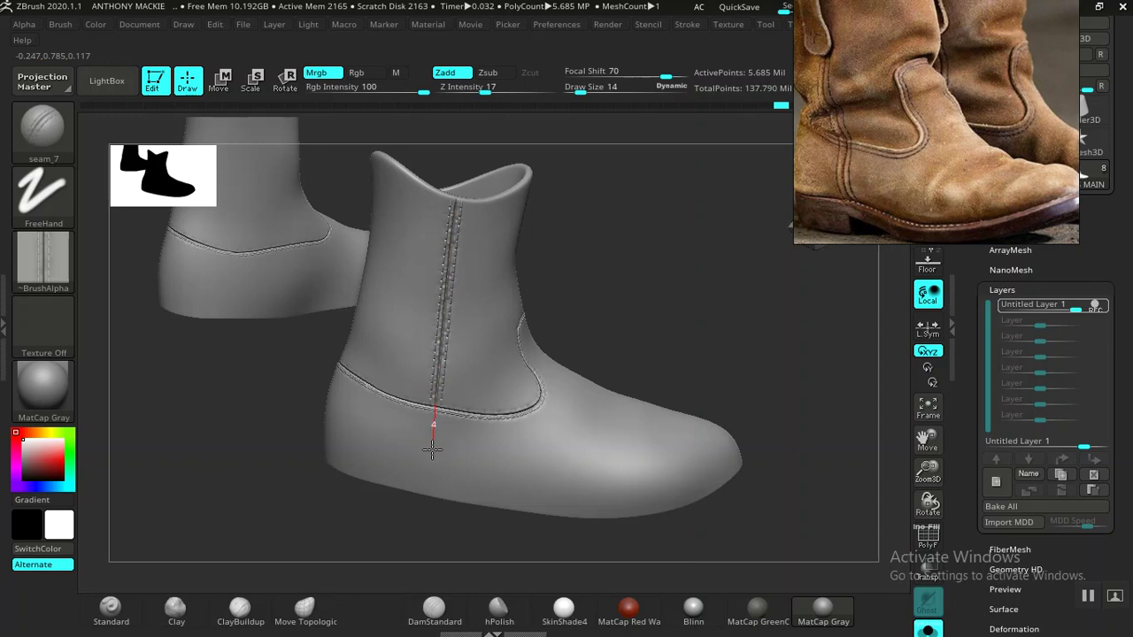
pyautogui.moveTo(682, 301); pyautogui.dragTo(569, 324)
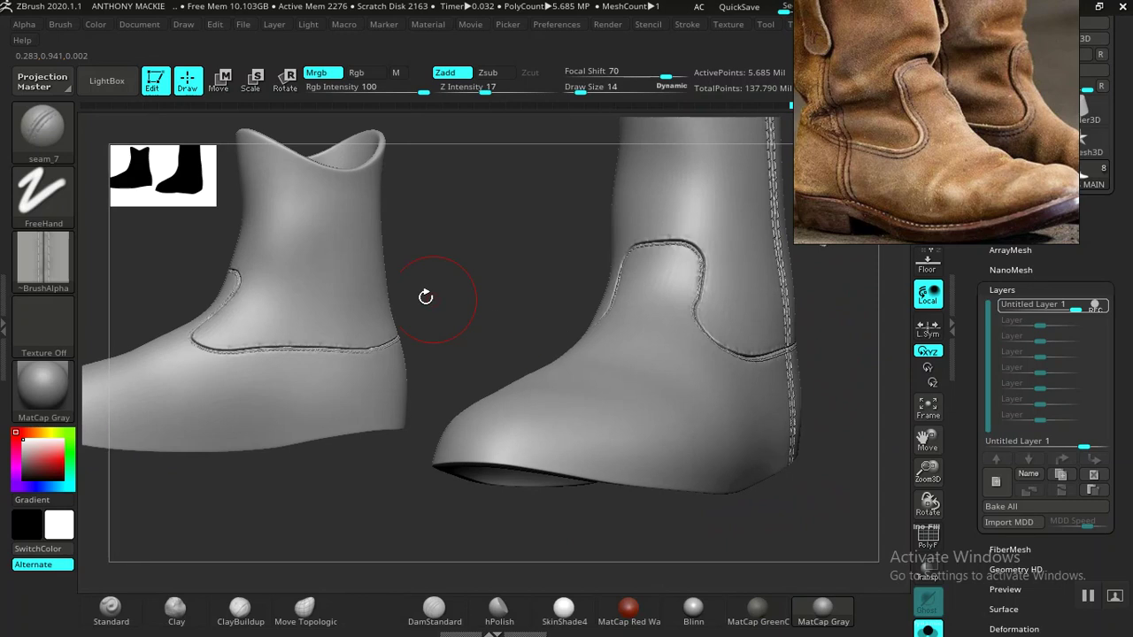
pyautogui.moveTo(352, 174); pyautogui.dragTo(351, 176)
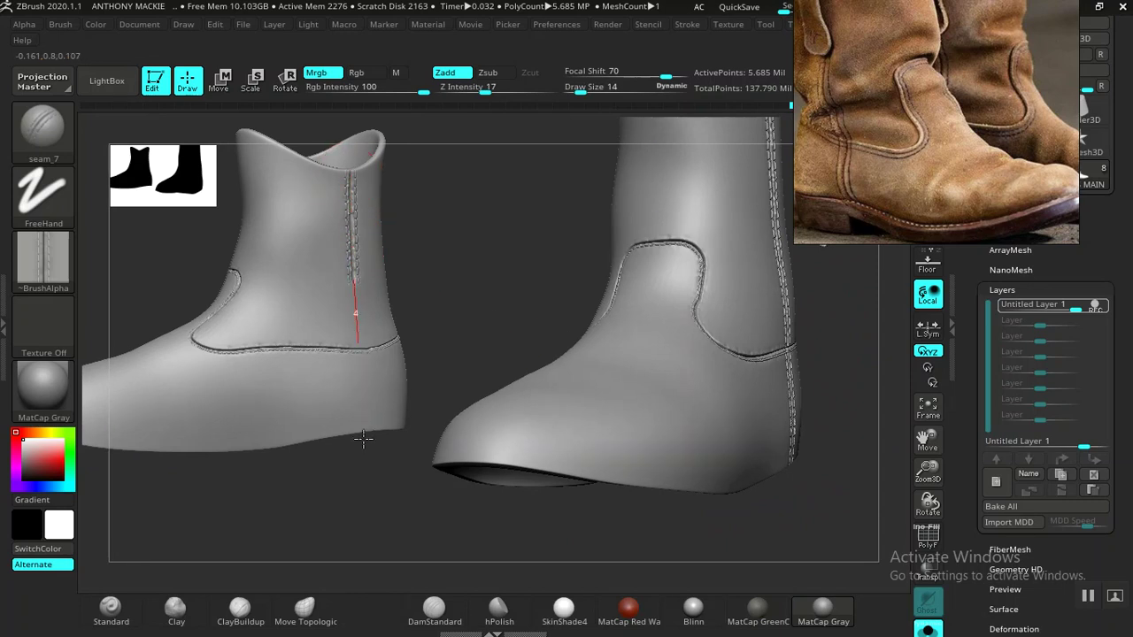
pyautogui.moveTo(367, 480); pyautogui.dragTo(371, 530)
pyautogui.moveTo(409, 452); pyautogui.dragTo(524, 385)
pyautogui.keyDown('alt'); pyautogui.moveTo(470, 334); pyautogui.dragTo(602, 362); pyautogui.keyUp('alt')
pyautogui.moveTo(724, 306)
pyautogui.mouseDown()
pyautogui.moveTo(759, 316)
pyautogui.moveTo(680, 330)
pyautogui.moveTo(681, 254)
pyautogui.moveTo(715, 309)
pyautogui.moveTo(716, 324)
pyautogui.moveTo(689, 338)
pyautogui.moveTo(673, 283)
pyautogui.moveTo(705, 346)
pyautogui.moveTo(679, 277)
pyautogui.moveTo(594, 369)
pyautogui.mouseUp()
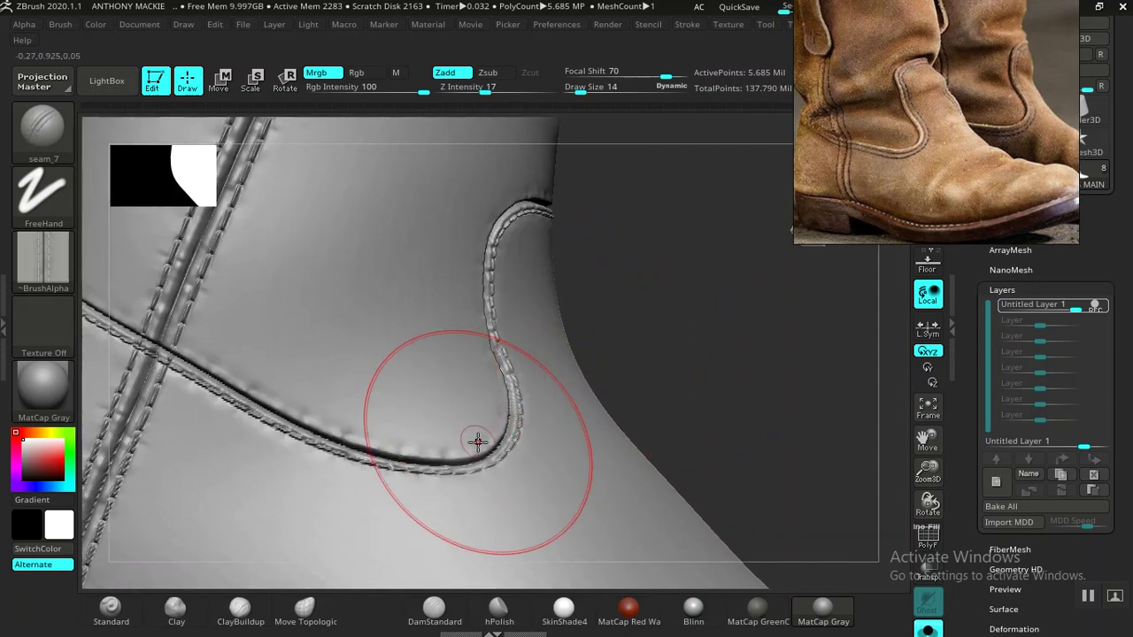
pyautogui.moveTo(711, 344)
pyautogui.mouseDown()
pyautogui.moveTo(620, 342)
pyautogui.moveTo(740, 331)
pyautogui.moveTo(655, 325)
pyautogui.mouseUp()
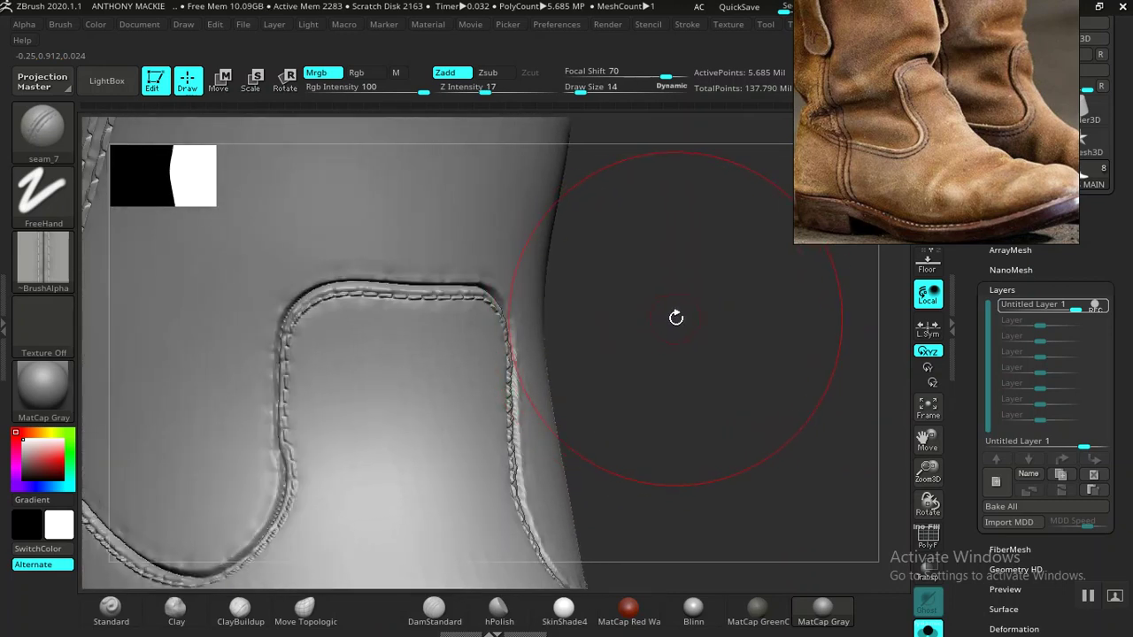
# - With the Standard brush at Draw Size 5 and Z Intensity 9, raise the leather just inside the stitching of the front instep flap
pyautogui.press('[')
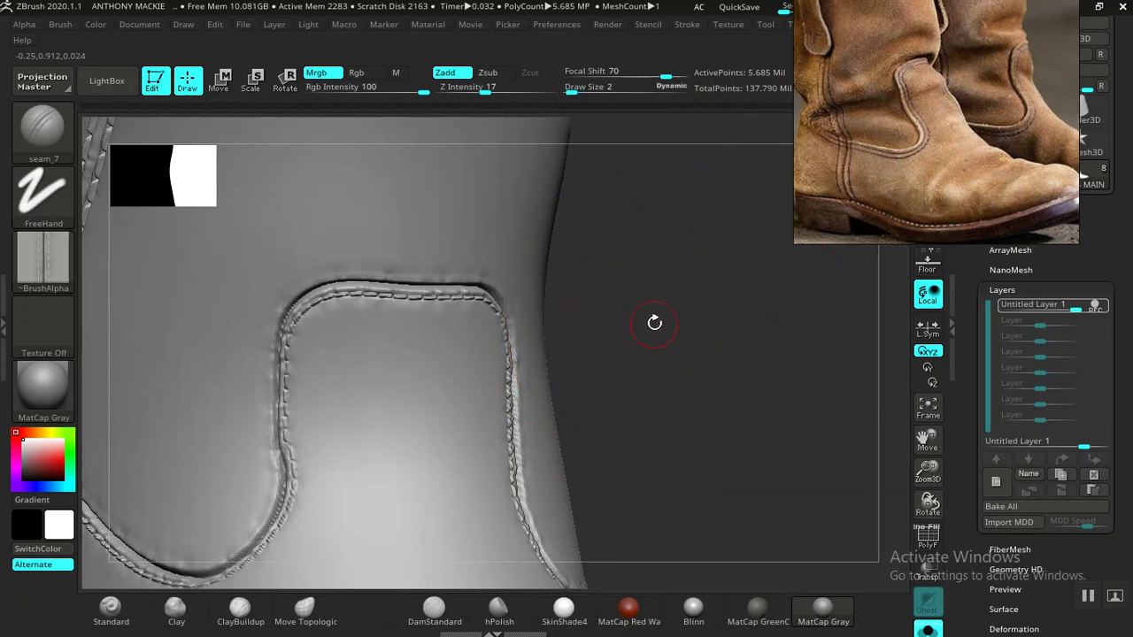
pyautogui.moveTo(686, 321); pyautogui.dragTo(357, 292)
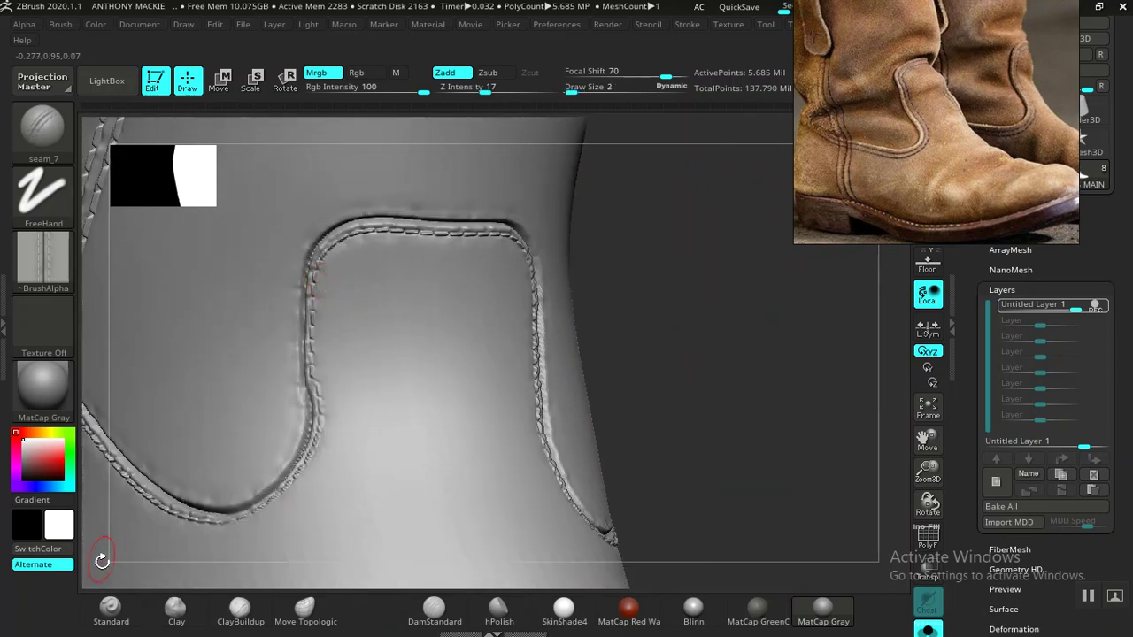
pyautogui.click(110, 611)
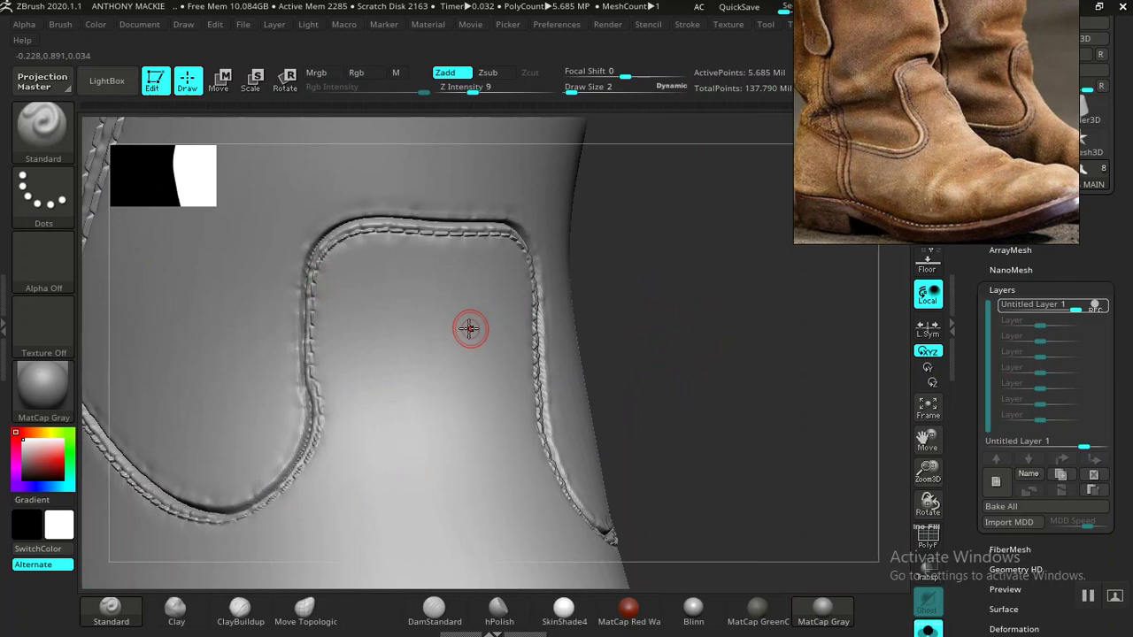
pyautogui.press(']')
pyautogui.moveTo(625, 296)
pyautogui.mouseDown()
pyautogui.moveTo(670, 330)
pyautogui.moveTo(678, 484)
pyautogui.mouseUp()
pyautogui.moveTo(686, 340); pyautogui.dragTo(780, 201)
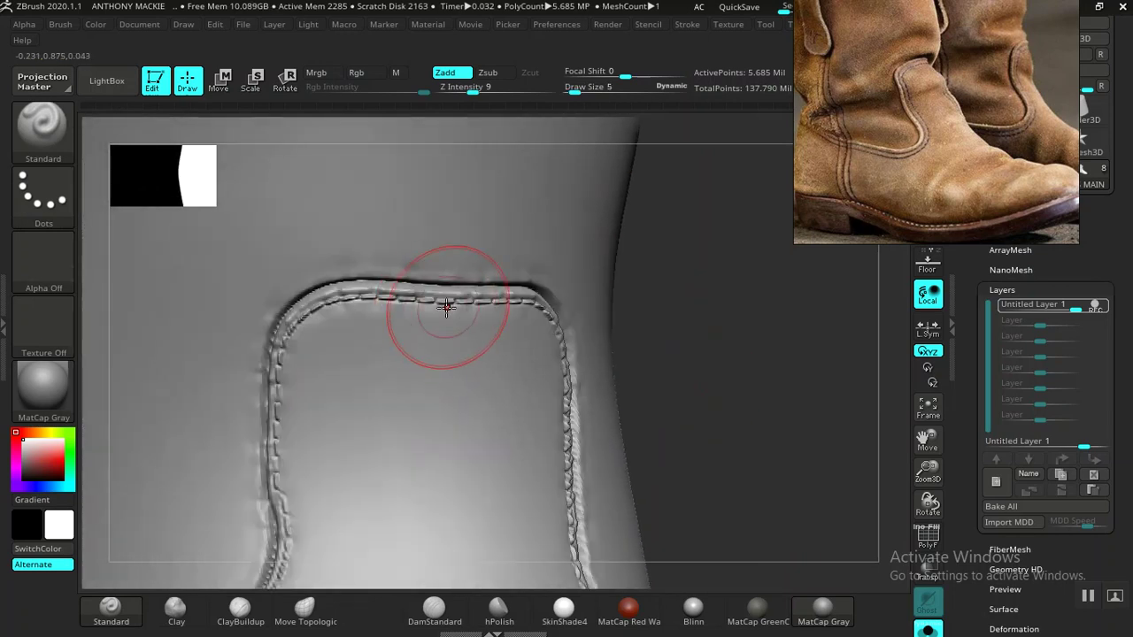
pyautogui.moveTo(438, 295); pyautogui.dragTo(289, 314)
pyautogui.press('ctrl')
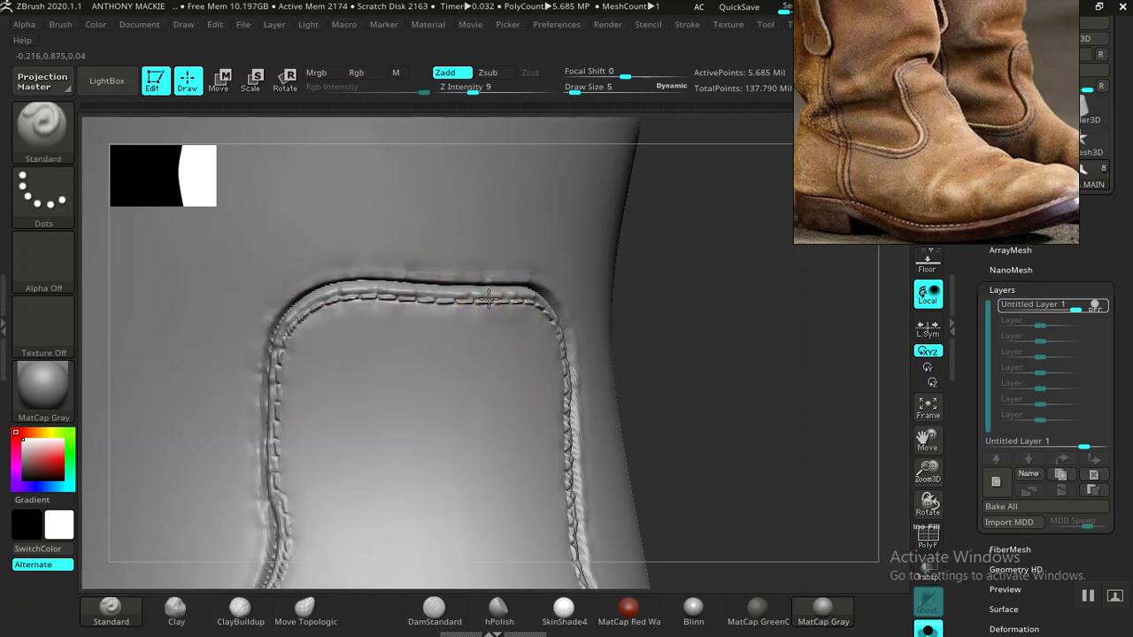
pyautogui.moveTo(432, 299)
pyautogui.mouseDown()
pyautogui.moveTo(328, 306)
pyautogui.moveTo(291, 330)
pyautogui.mouseUp()
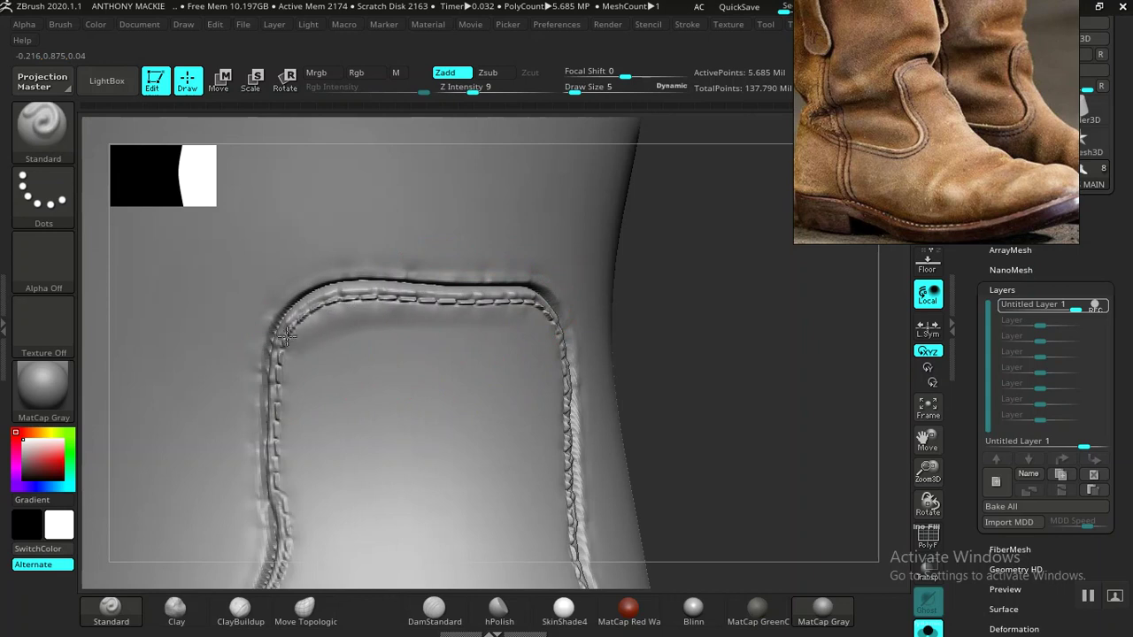
pyautogui.moveTo(279, 418); pyautogui.dragTo(274, 558)
# - Continue the raised leather edge down the flap's other side, around its lower curve and below the ankle seam
pyautogui.moveTo(708, 356); pyautogui.dragTo(641, 349)
pyautogui.moveTo(641, 349); pyautogui.dragTo(505, 324, button='right')
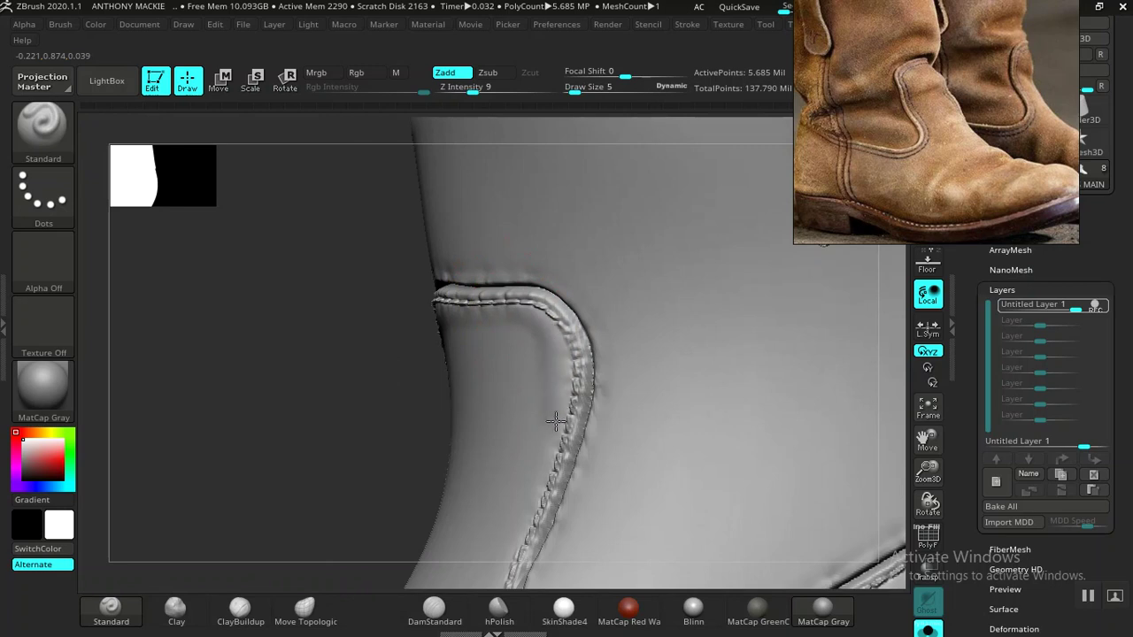
pyautogui.moveTo(351, 439); pyautogui.dragTo(410, 278, button='right')
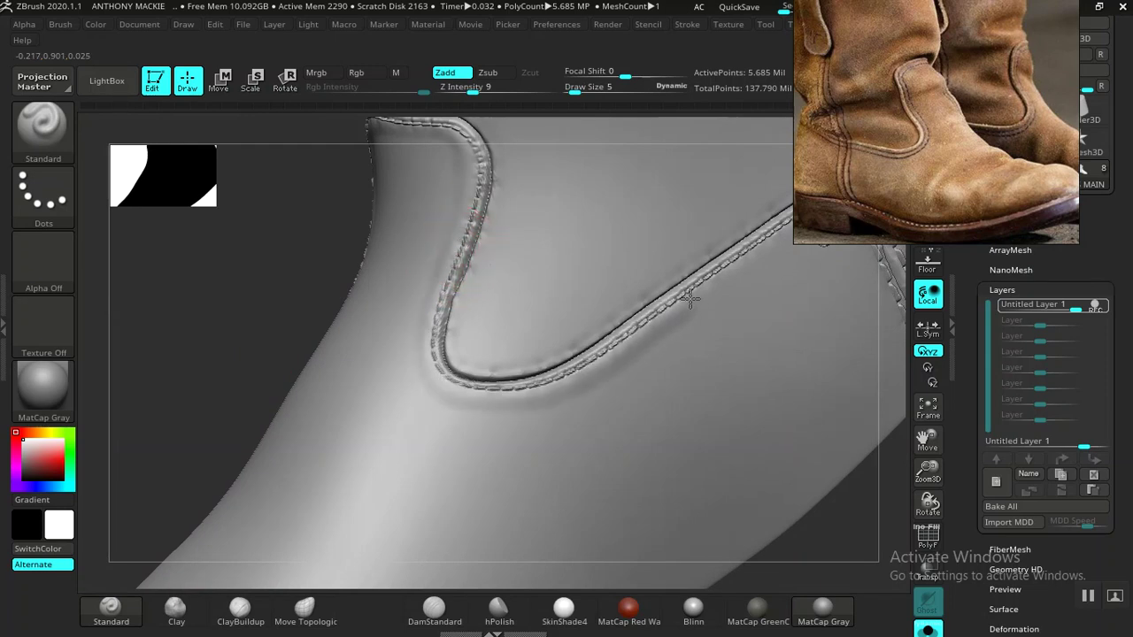
pyautogui.moveTo(233, 367); pyautogui.dragTo(405, 331)
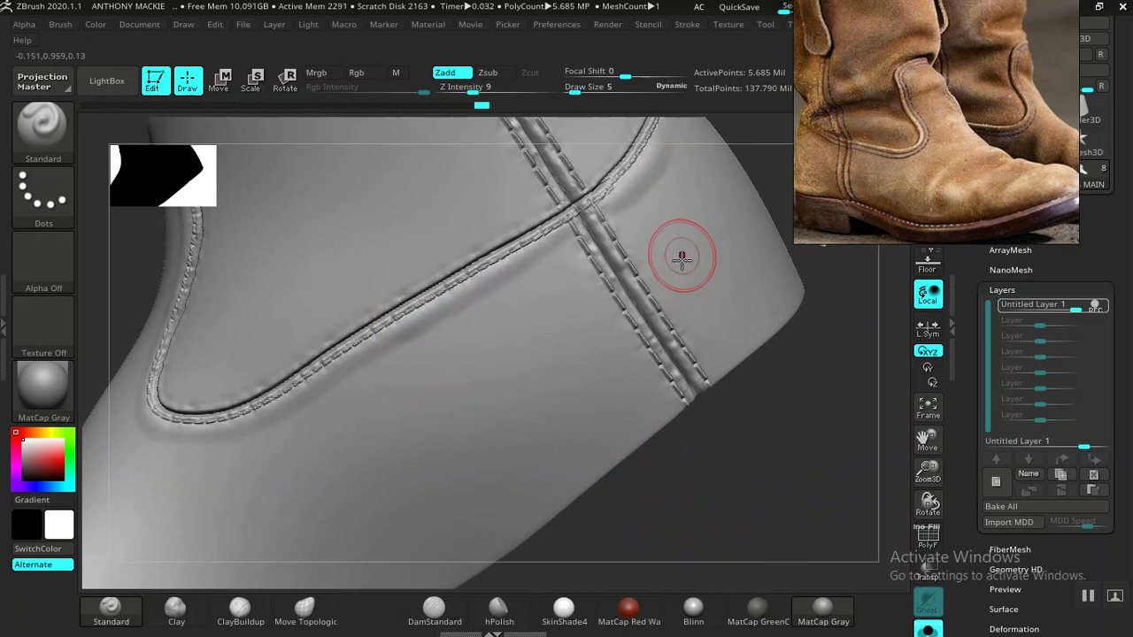
# - Undo the raised edge below the ankle seam and rebuild it from the side seam to the front curve at Z Intensity 18
pyautogui.press('ctrl')
pyautogui.hotkey('ctrl', 'z')
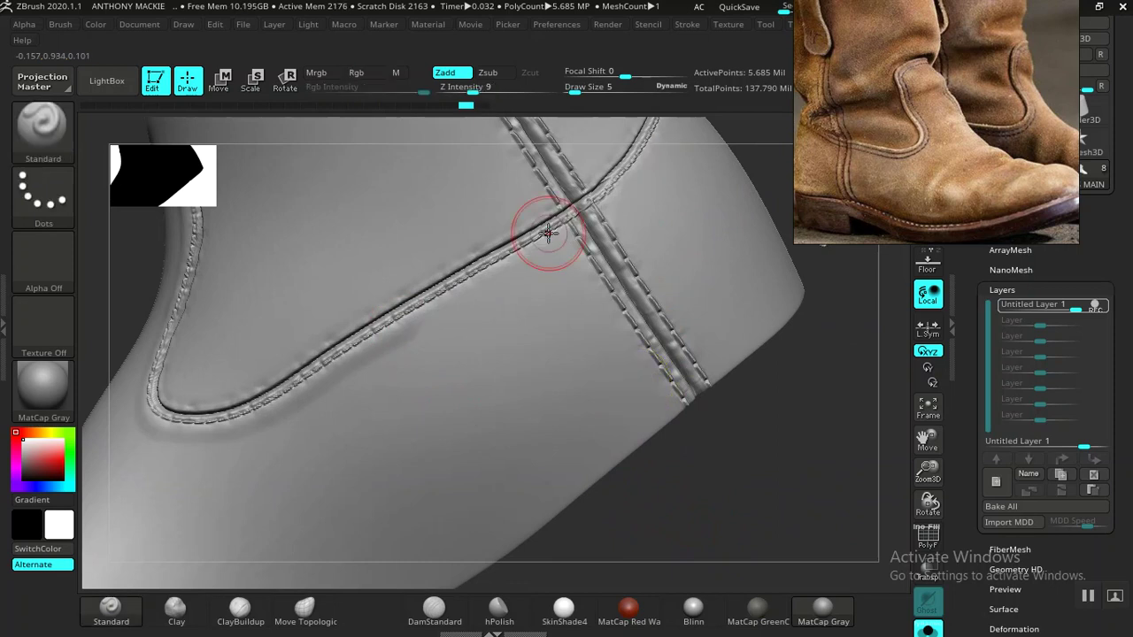
pyautogui.moveTo(561, 233); pyautogui.dragTo(424, 314)
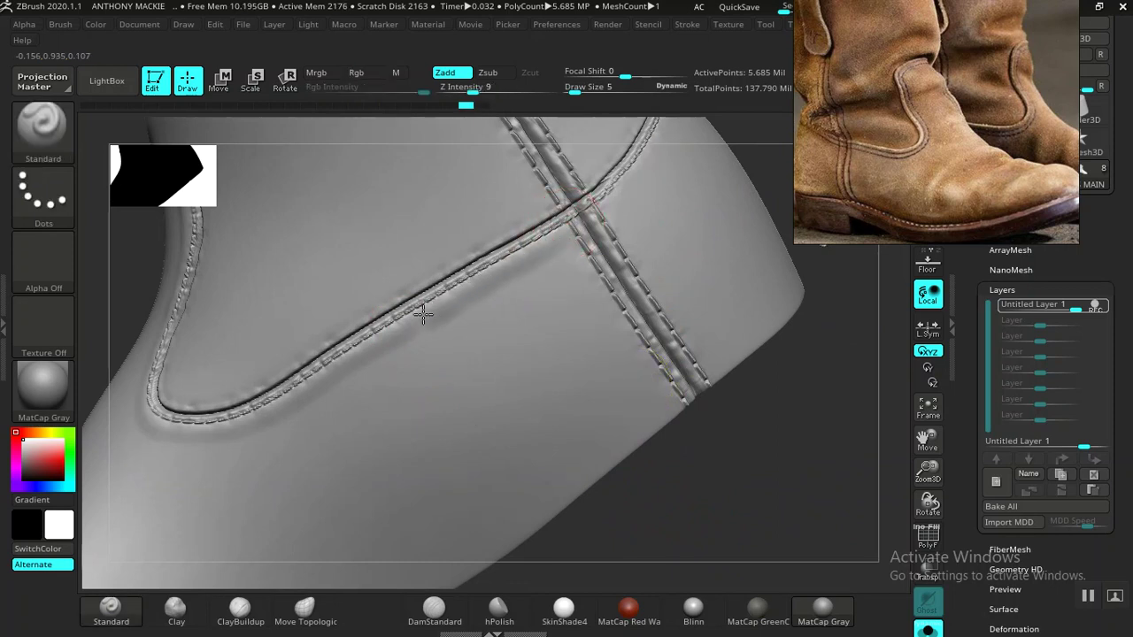
pyautogui.moveTo(472, 87); pyautogui.dragTo(486, 87)
pyautogui.moveTo(571, 209); pyautogui.dragTo(320, 372)
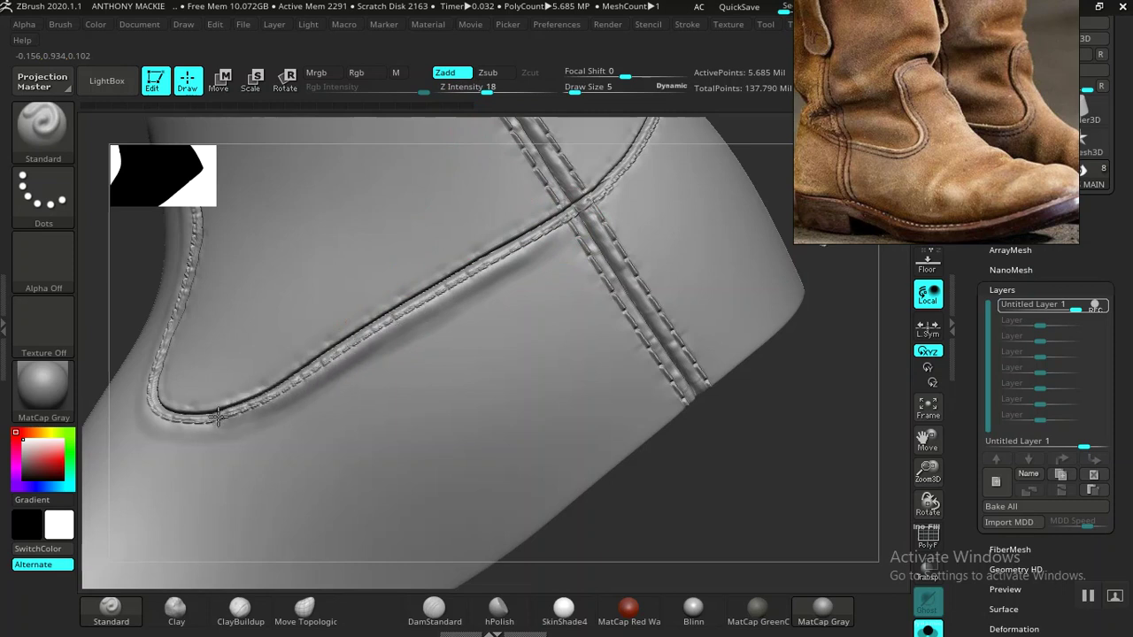
pyautogui.moveTo(218, 416); pyautogui.dragTo(180, 421)
# - Strengthen the raised leather along the flap's S-curve and the ankle seam toward the side seam
pyautogui.moveTo(661, 451)
pyautogui.mouseDown()
pyautogui.moveTo(746, 475)
pyautogui.moveTo(632, 448)
pyautogui.moveTo(700, 473)
pyautogui.moveTo(581, 430)
pyautogui.moveTo(667, 442)
pyautogui.moveTo(649, 444)
pyautogui.mouseUp()
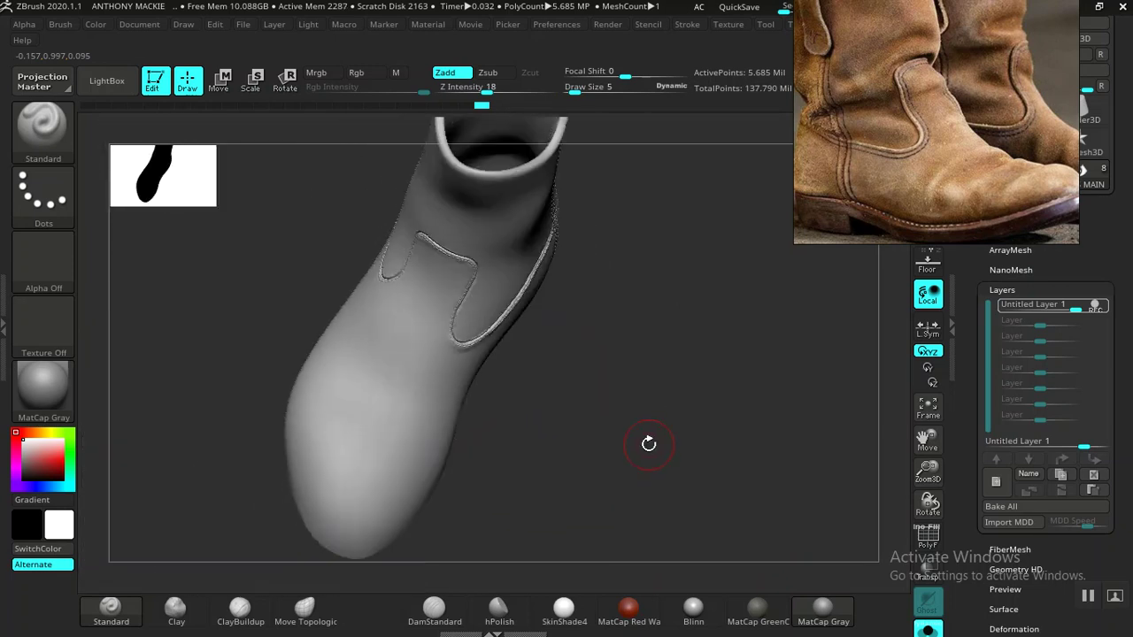
pyautogui.moveTo(641, 374); pyautogui.dragTo(602, 389)
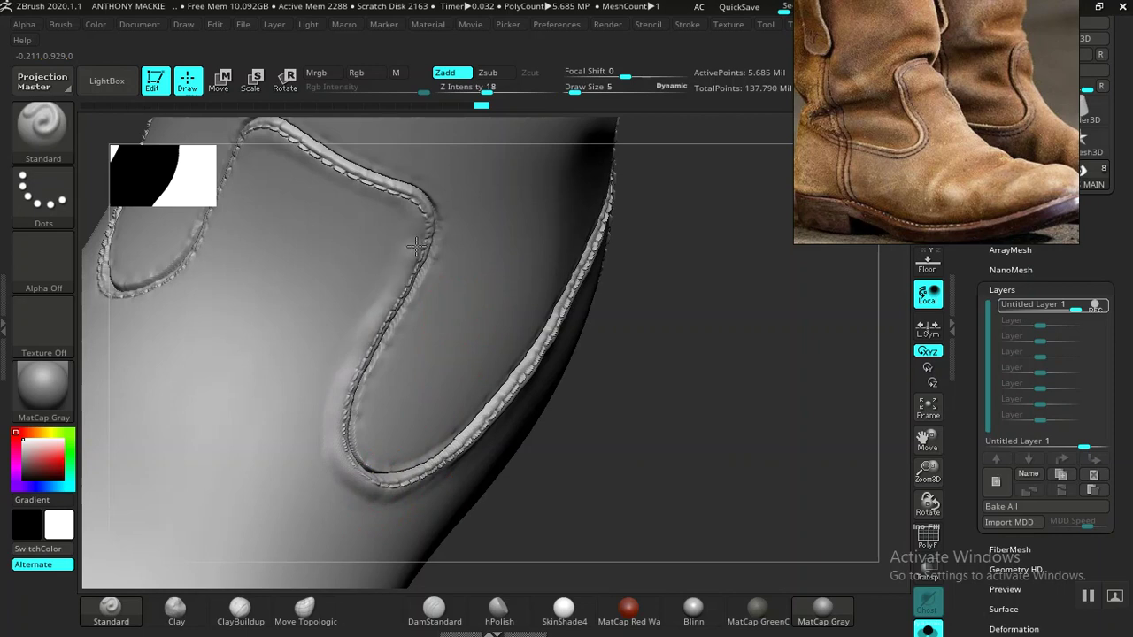
pyautogui.moveTo(679, 395)
pyautogui.mouseDown()
pyautogui.moveTo(493, 263)
pyautogui.moveTo(415, 240)
pyautogui.mouseUp()
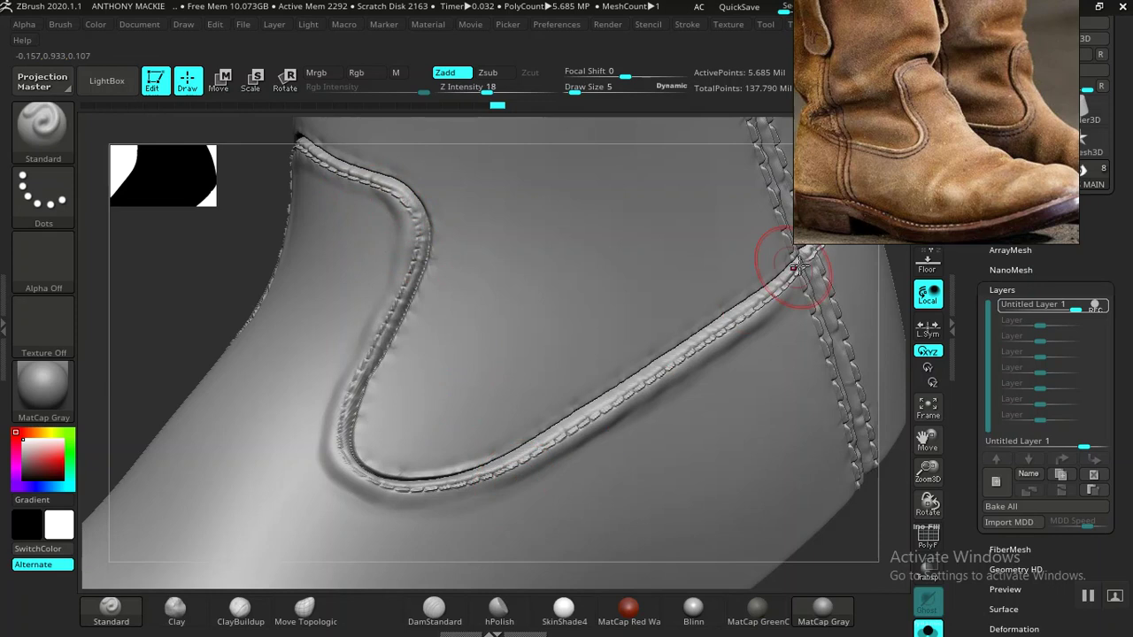
# - Turn Solo off to show the soles and legs, and compare the seamed boots with the reference photo
pyautogui.moveTo(962, 571); pyautogui.dragTo(957, 493)
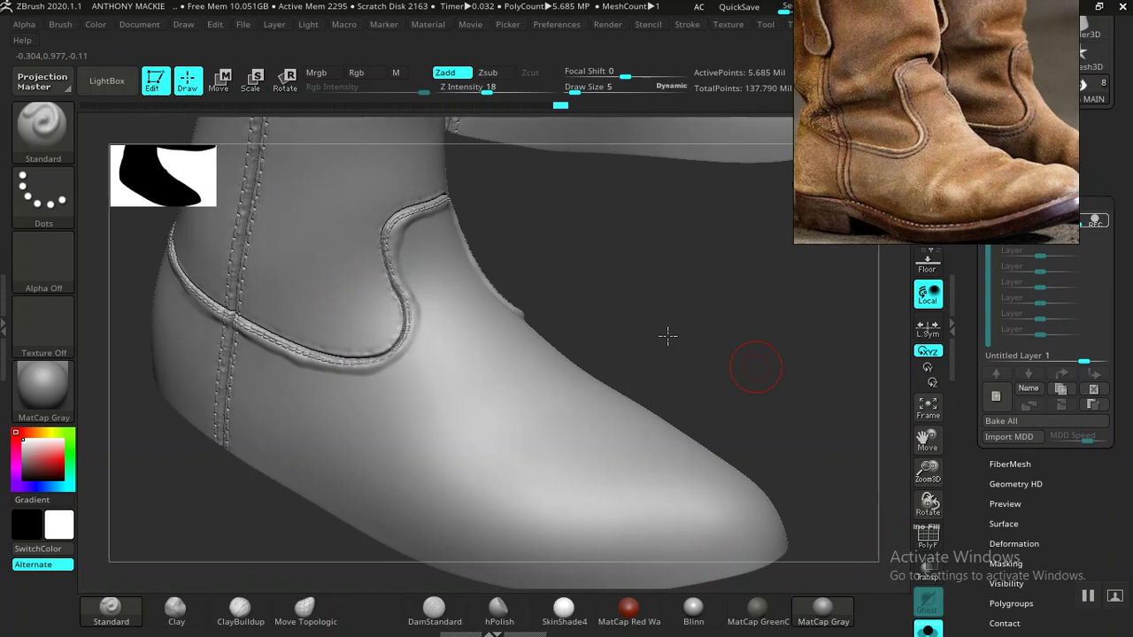
pyautogui.moveTo(668, 337); pyautogui.dragTo(784, 463)
pyautogui.keyDown('alt'); pyautogui.moveTo(168, 250); pyautogui.dragTo(172, 163); pyautogui.keyUp('alt')
pyautogui.moveTo(774, 374); pyautogui.dragTo(762, 438)
pyautogui.click(928, 630)
pyautogui.moveTo(621, 418); pyautogui.dragTo(735, 437)
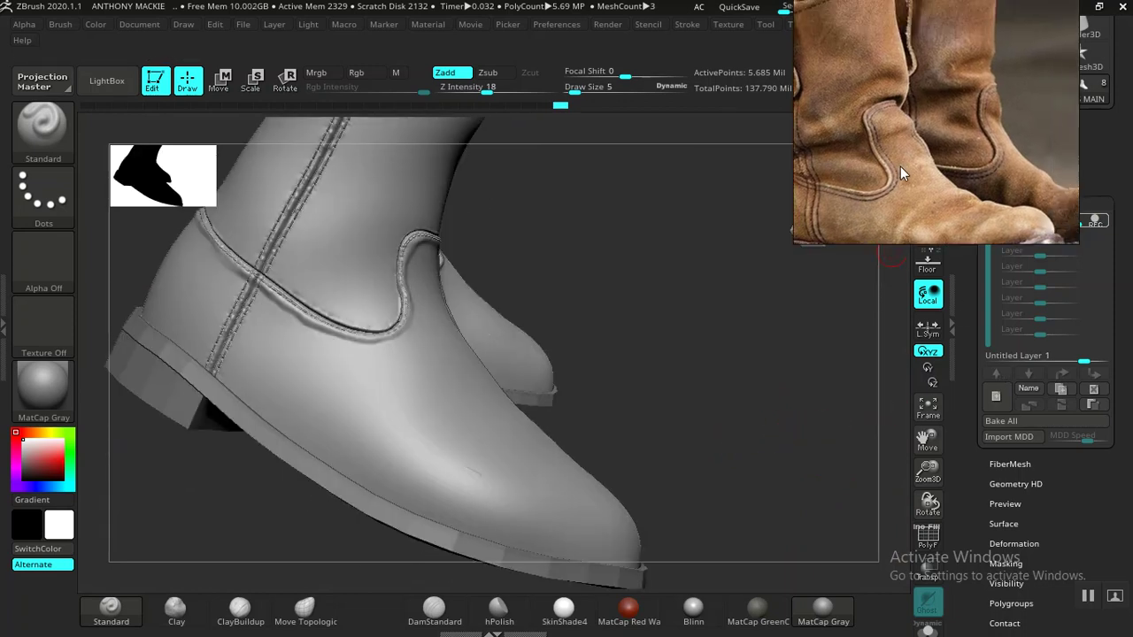
pyautogui.moveTo(732, 375); pyautogui.dragTo(780, 469)
pyautogui.keyDown('alt'); pyautogui.moveTo(749, 404); pyautogui.dragTo(712, 471); pyautogui.keyUp('alt')
pyautogui.moveTo(956, 202); pyautogui.dragTo(802, 206, button='right')
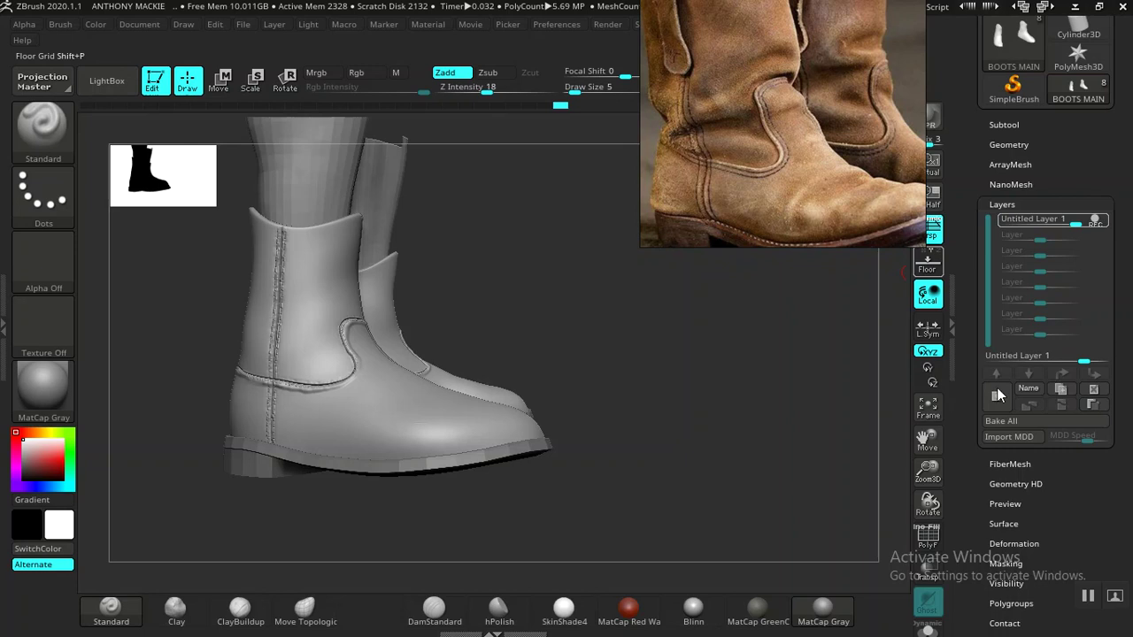
# - Rename the seam sculpting layer as SEAM THREAD DETAILS
pyautogui.click(1026, 389)
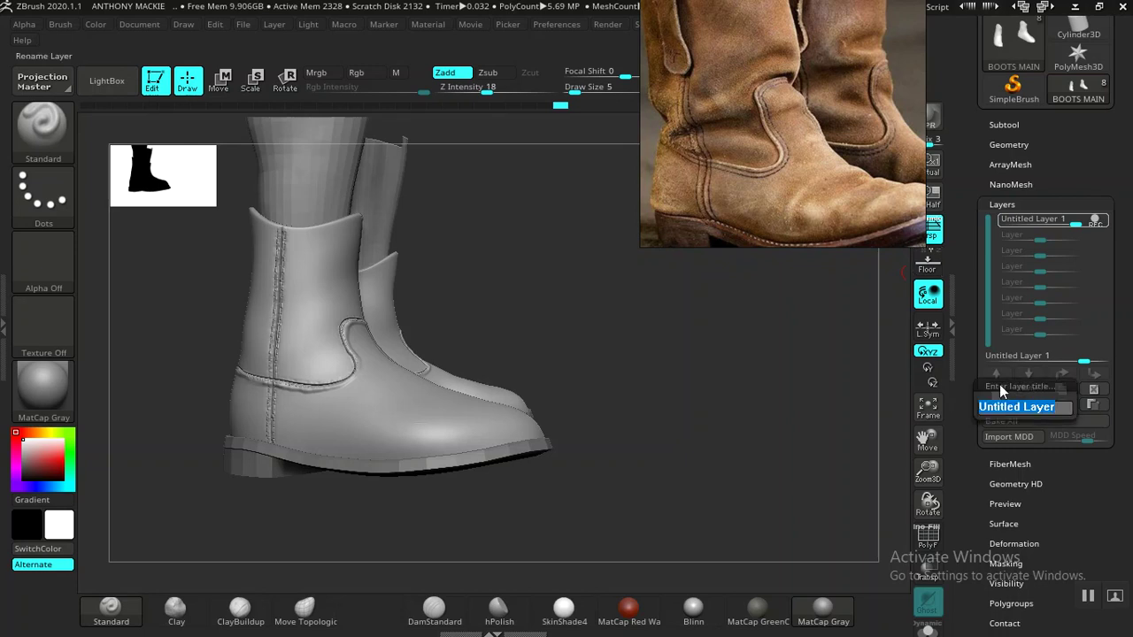
pyautogui.write('SE')
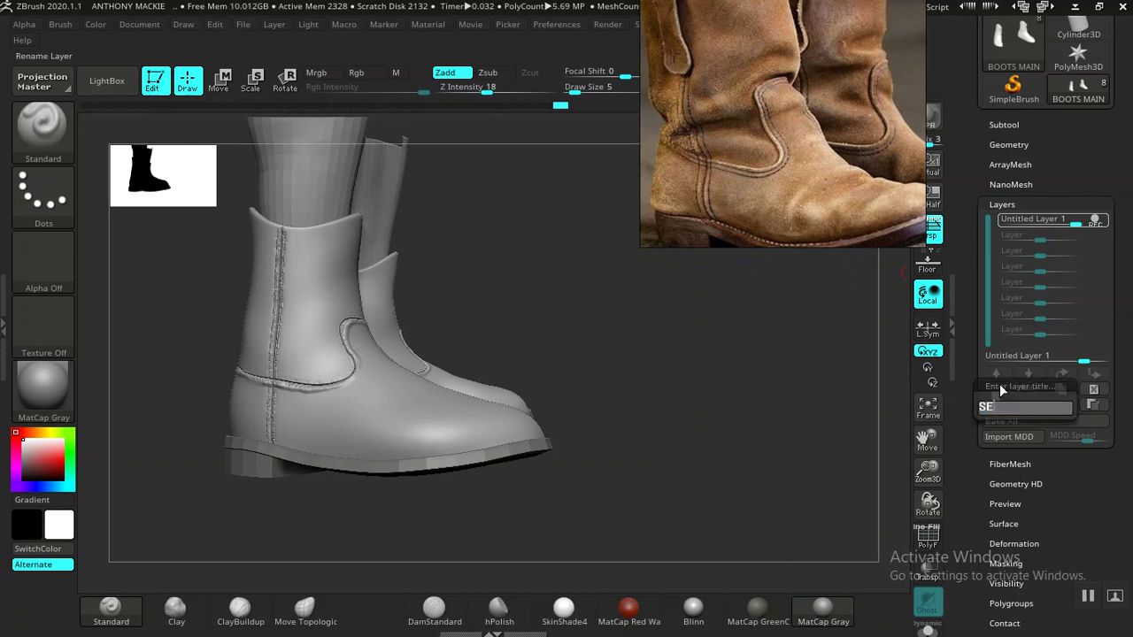
pyautogui.write('AM D')
pyautogui.write('THRE')
pyautogui.write('AD DETAIL')
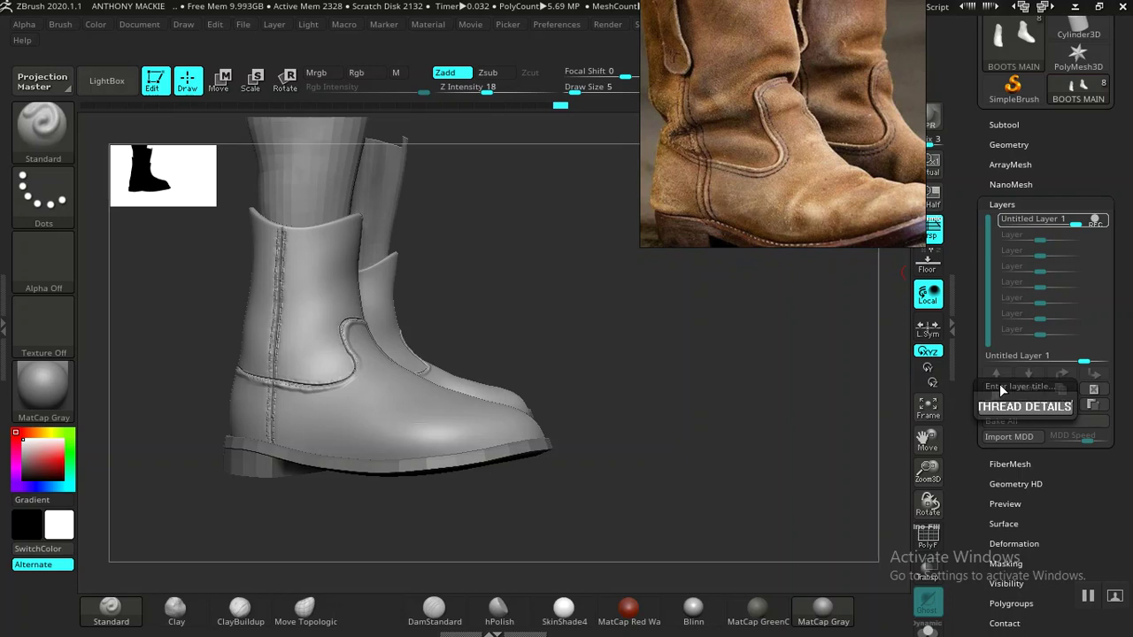
pyautogui.press('Return')
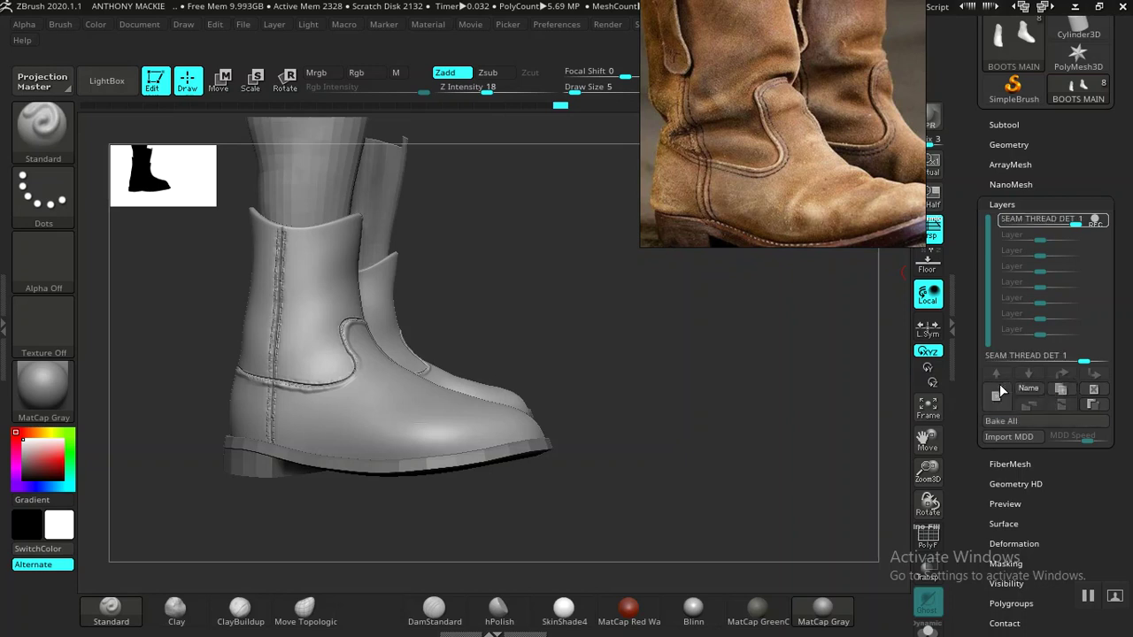
# - Add a new sculpting layer to the boots and name it FOLD DETAILS
pyautogui.keyDown('alt'); pyautogui.moveTo(693, 365); pyautogui.dragTo(730, 356); pyautogui.keyUp('alt')
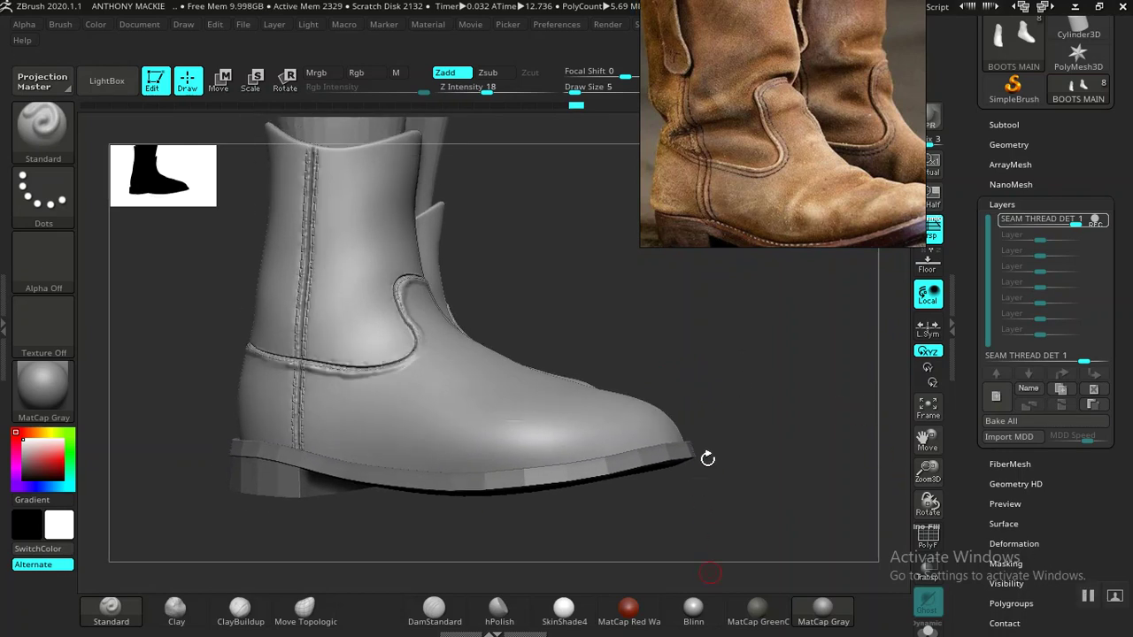
pyautogui.moveTo(750, 399); pyautogui.dragTo(754, 382)
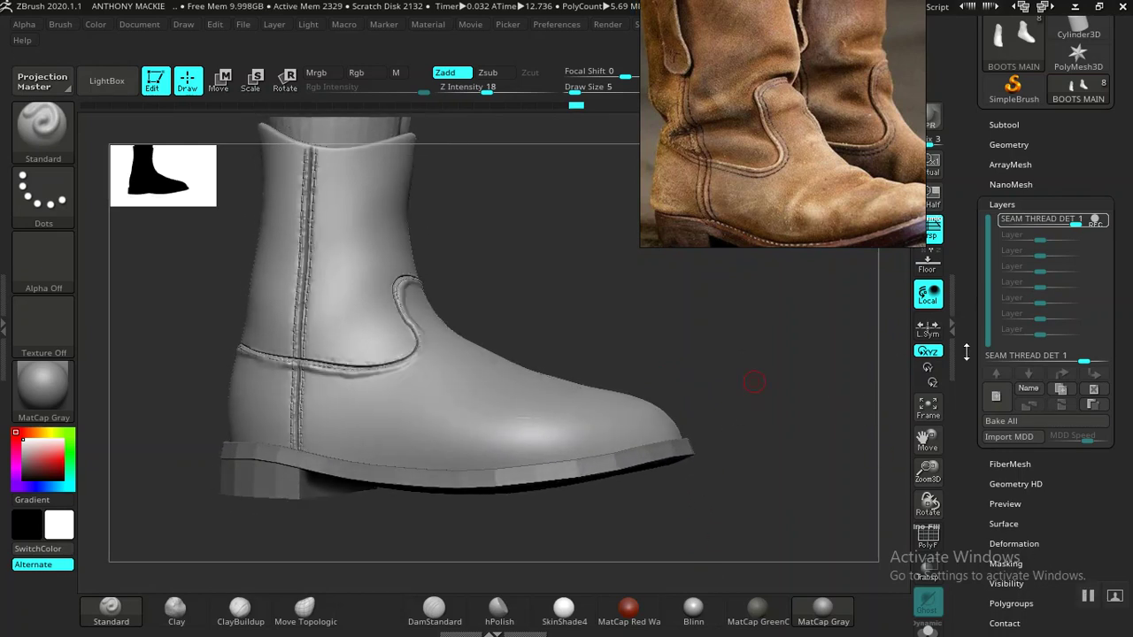
pyautogui.click(996, 397)
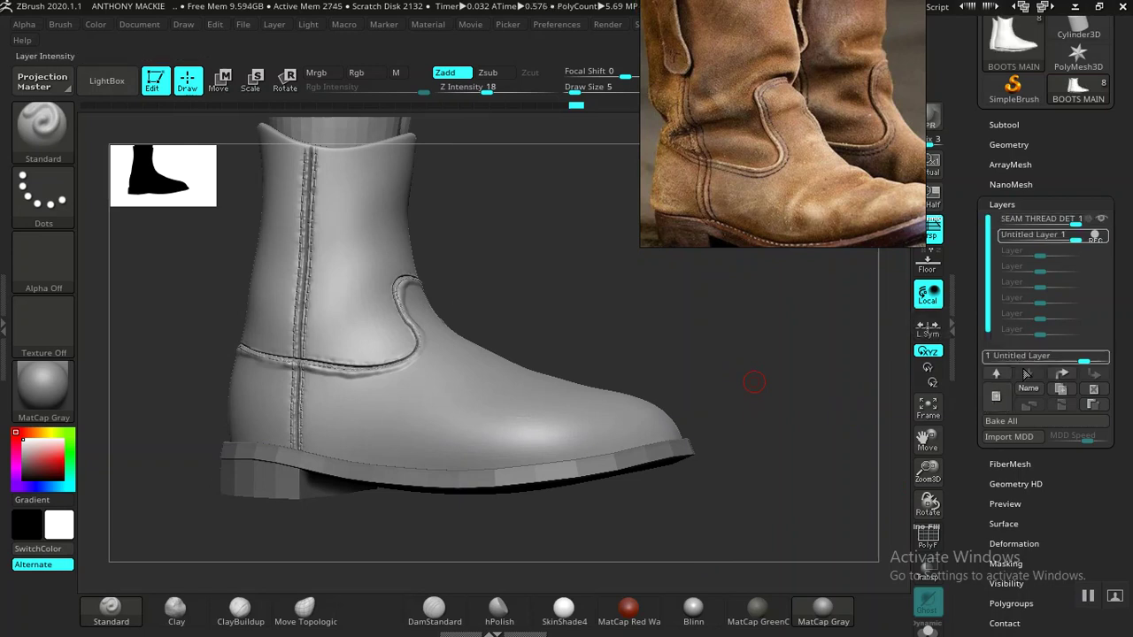
pyautogui.click(1029, 390)
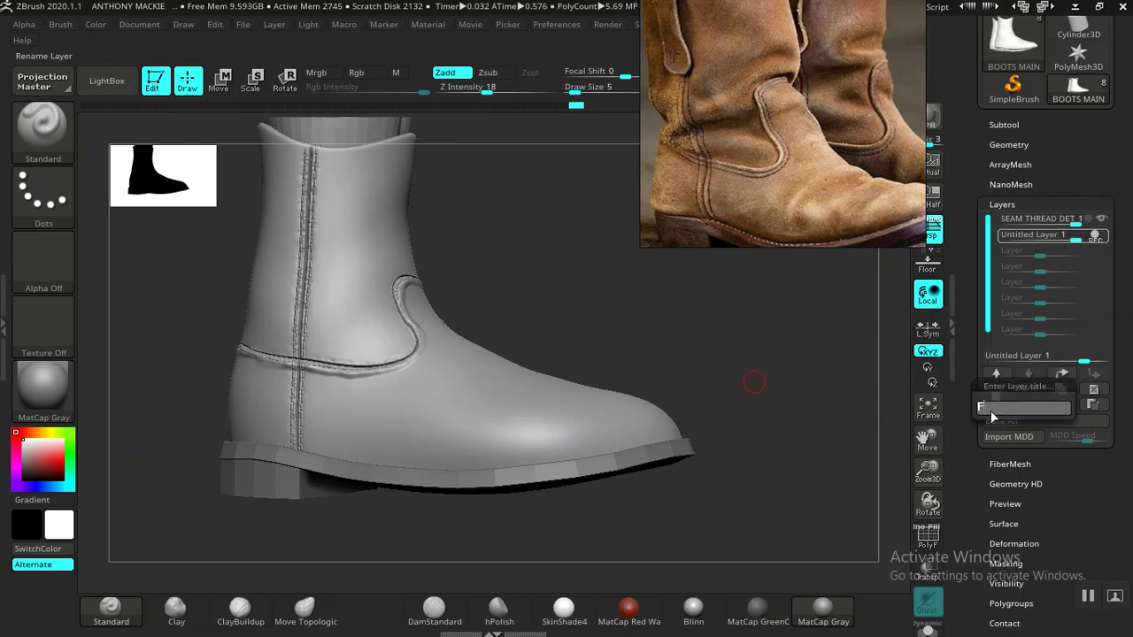
pyautogui.write('FOLD DETAILS')
pyautogui.press('Return')
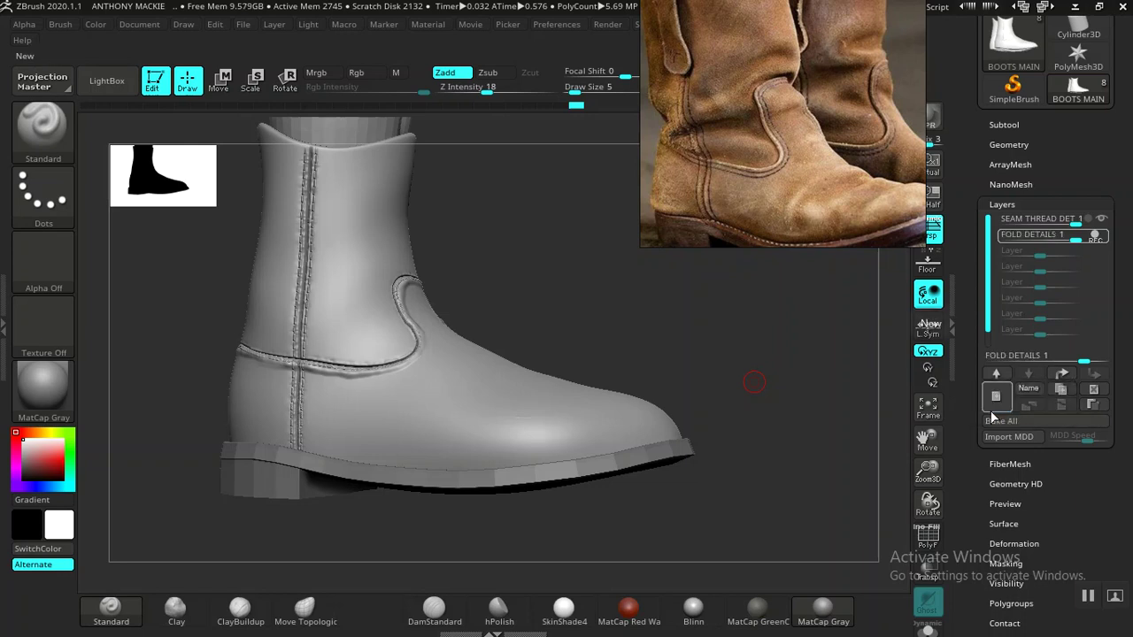
# - Hide the SEAM THREAD DETAILS layer and keep FOLD DETAILS as the recording layer
pyautogui.moveTo(1098, 227)
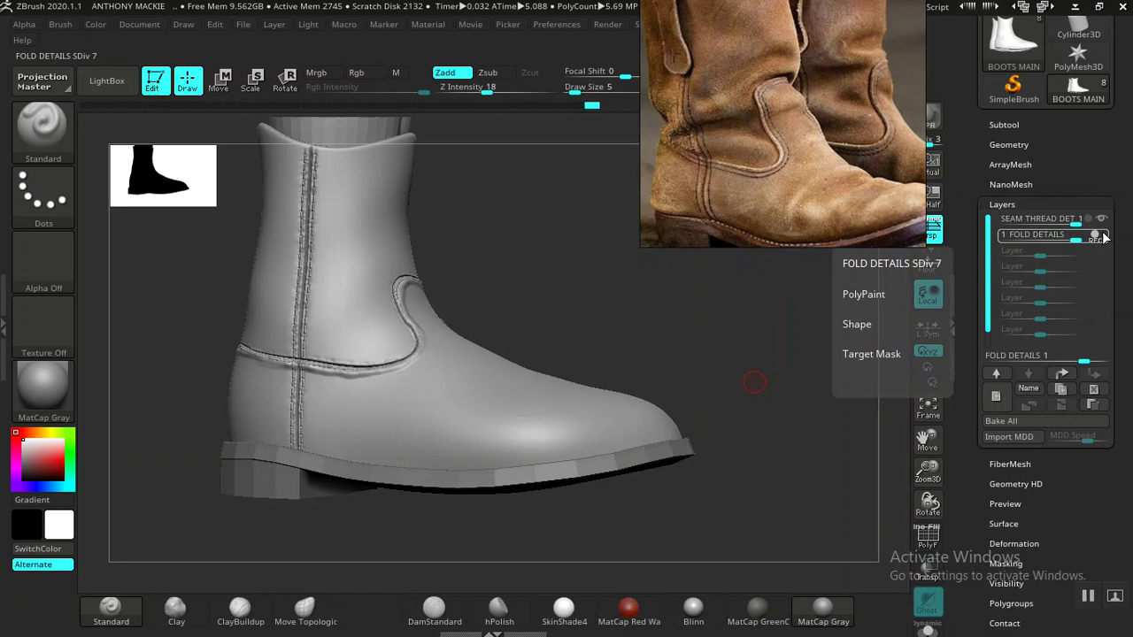
pyautogui.click(1091, 241)
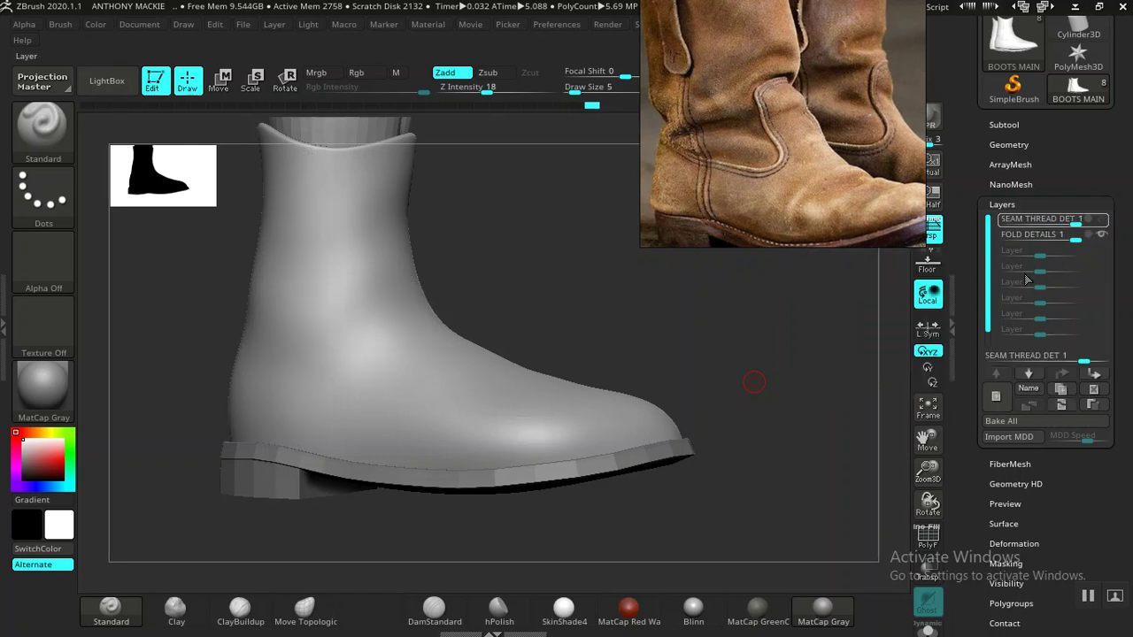
pyautogui.moveTo(1090, 241)
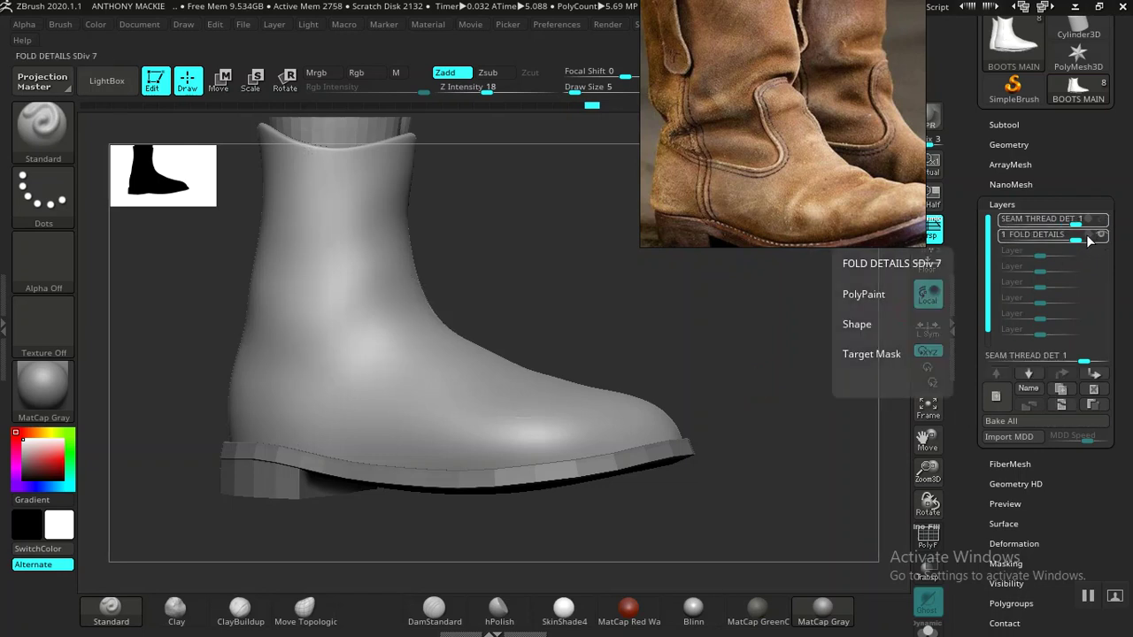
pyautogui.click(850, 313)
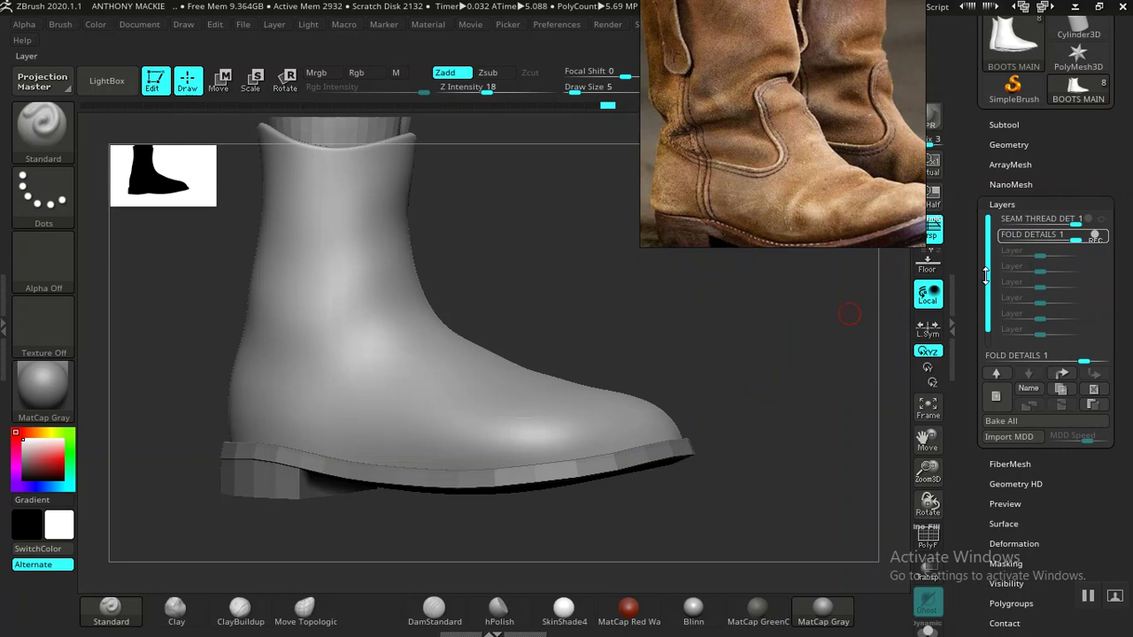
# - Drop the boots to a low subdivision level and enlarge the Standard brush to draw size 18 for broad folds
pyautogui.moveTo(584, 331); pyautogui.dragTo(721, 336)
pyautogui.moveTo(786, 130); pyautogui.dragTo(838, 206, button='right')
pyautogui.moveTo(866, 212)
pyautogui.mouseDown(button='middle')
pyautogui.moveTo(865, 186)
pyautogui.moveTo(872, 199)
pyautogui.mouseUp(button='middle')
pyautogui.scroll(5, 866, 193)
pyautogui.moveTo(671, 387); pyautogui.dragTo(488, 425)
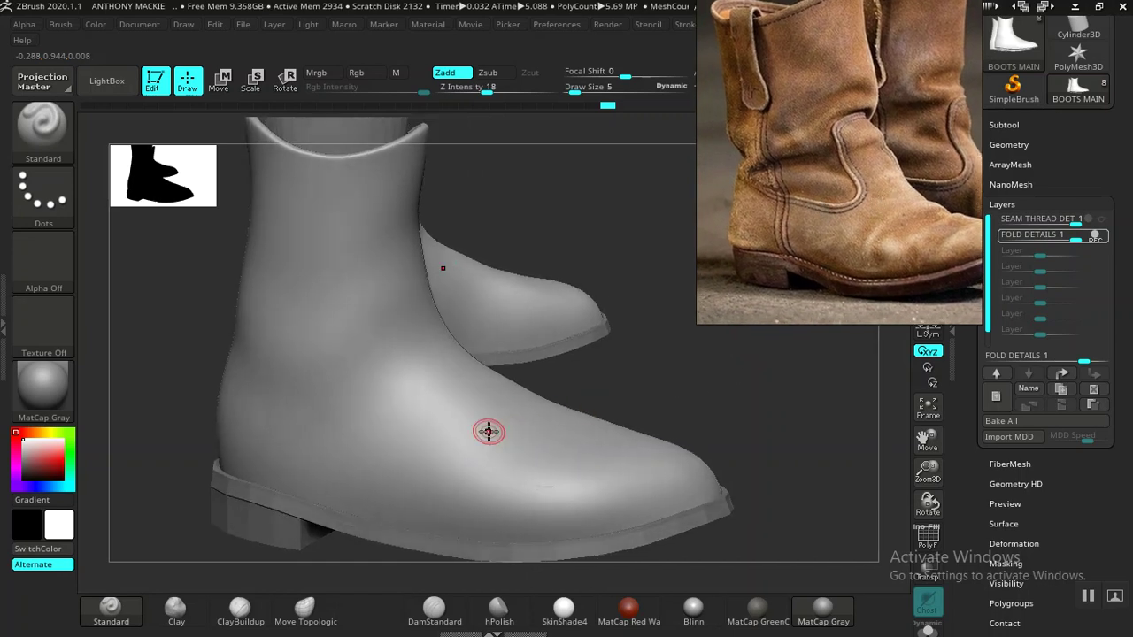
pyautogui.moveTo(645, 369); pyautogui.dragTo(445, 354)
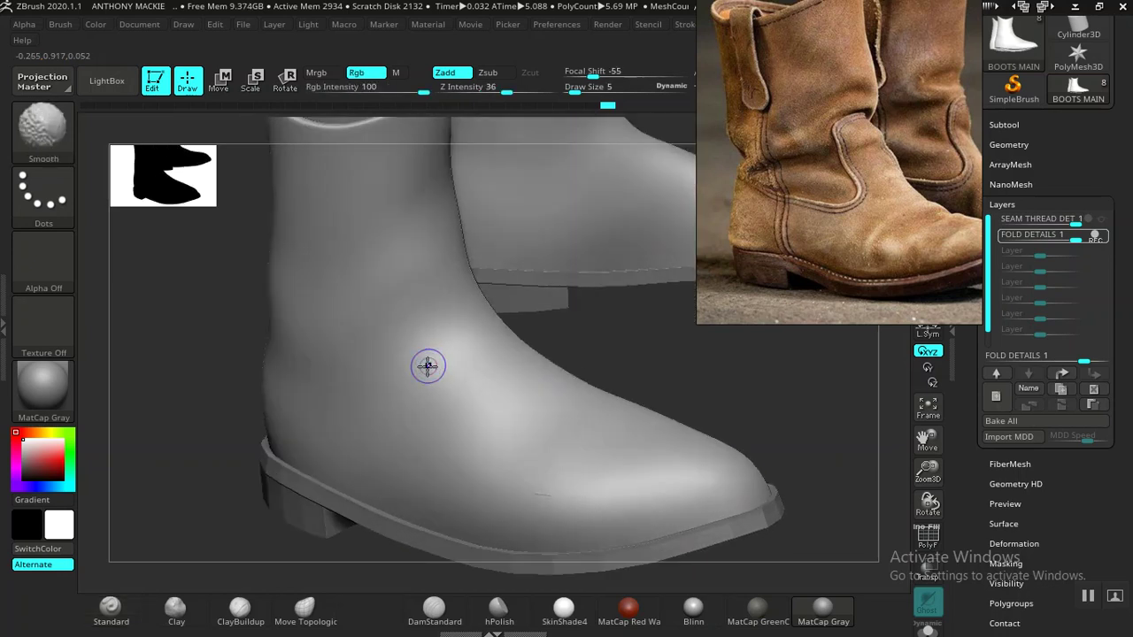
pyautogui.hotkey('shift', 'd')
pyautogui.hotkey('shift', 'd')
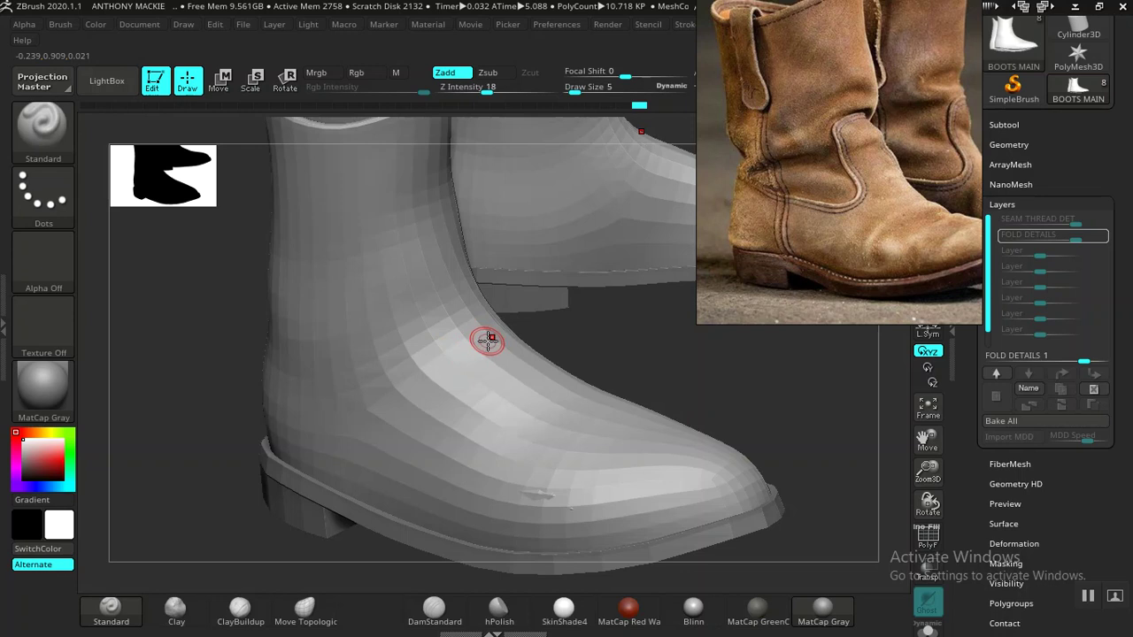
pyautogui.press(']')
pyautogui.press(']')
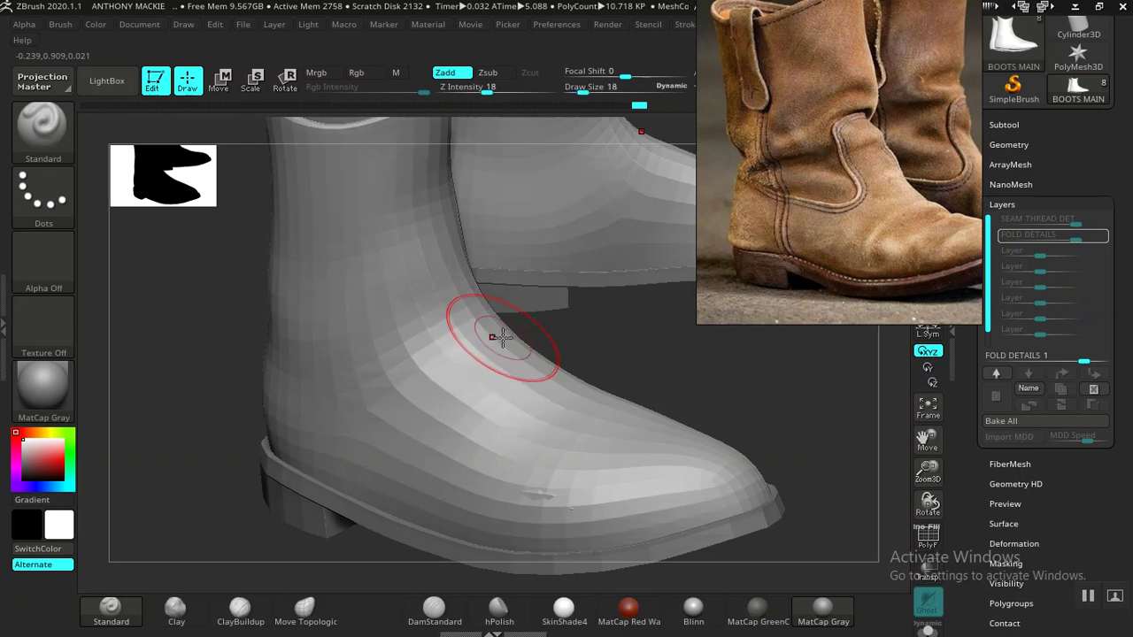
# - Sculpt several raised fold bands across the outer side of the ankle using the Standard brush at draw size 14
pyautogui.moveTo(651, 351)
pyautogui.mouseDown()
pyautogui.moveTo(584, 347)
pyautogui.moveTo(567, 311)
pyautogui.moveTo(579, 336)
pyautogui.moveTo(608, 311)
pyautogui.moveTo(595, 334)
pyautogui.mouseUp()
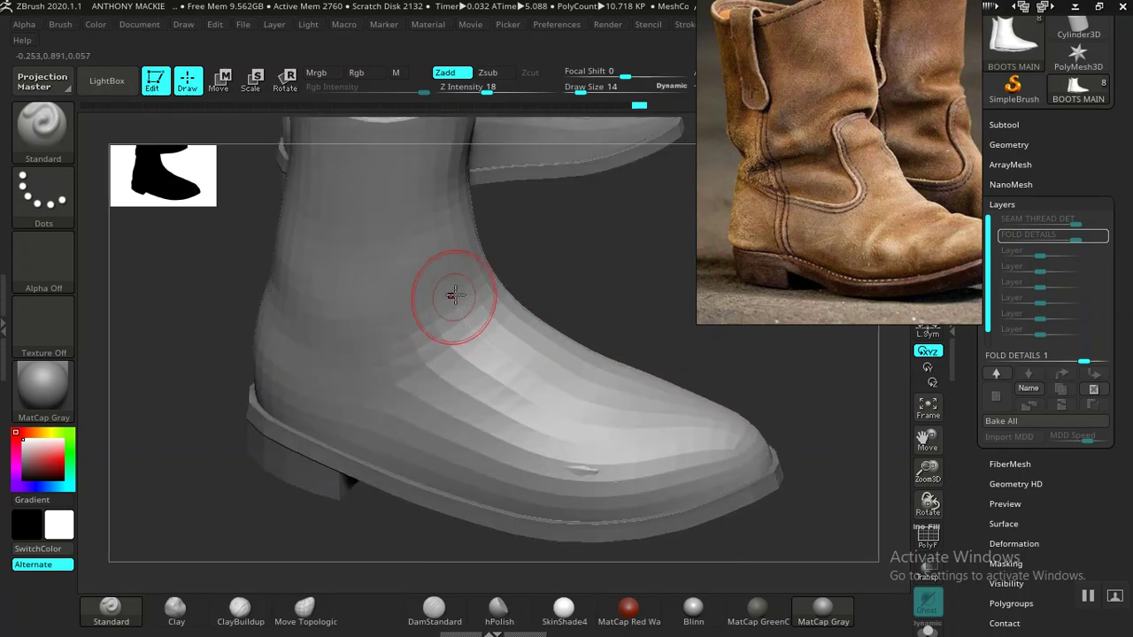
pyautogui.moveTo(467, 262)
pyautogui.mouseDown()
pyautogui.moveTo(451, 260)
pyautogui.moveTo(381, 315)
pyautogui.mouseUp()
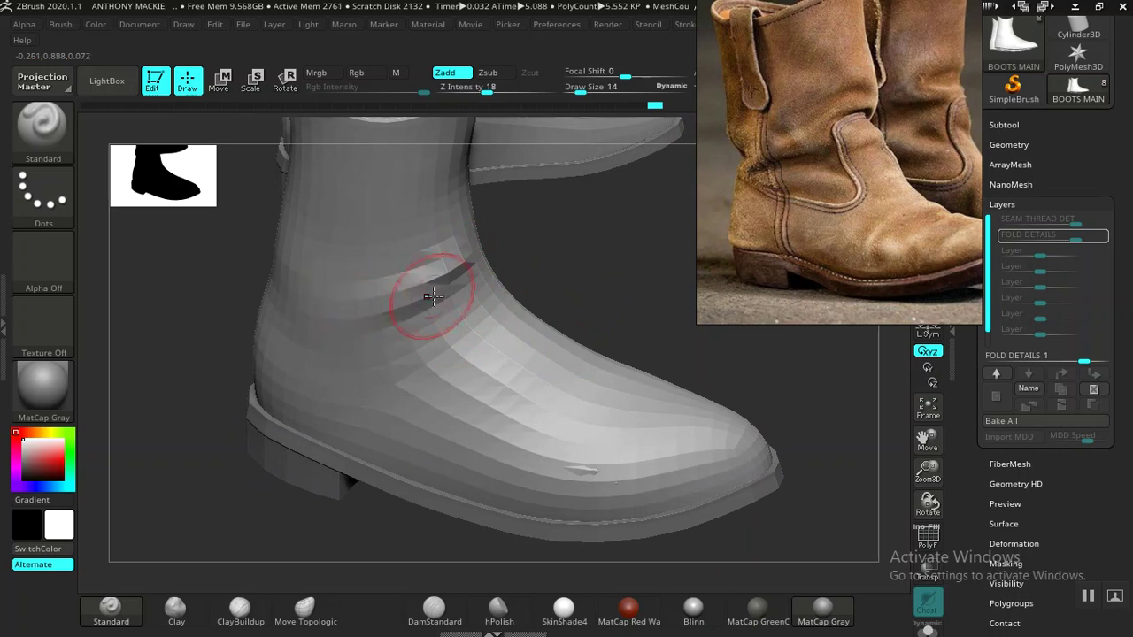
pyautogui.moveTo(572, 278); pyautogui.dragTo(455, 308)
pyautogui.moveTo(356, 306); pyautogui.dragTo(327, 317)
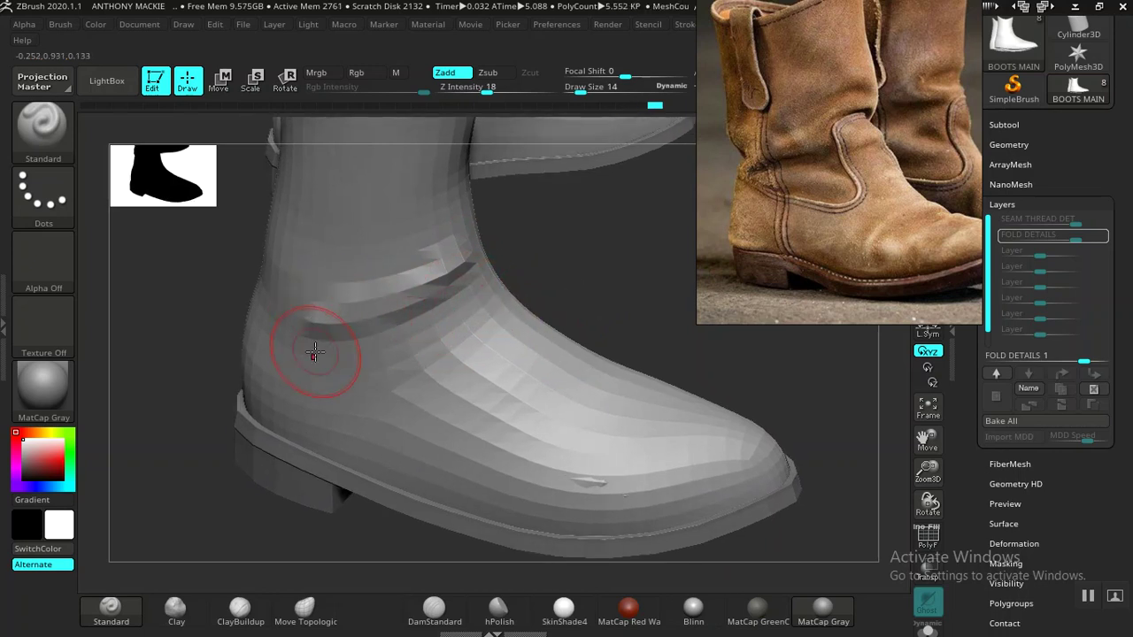
pyautogui.moveTo(308, 349)
pyautogui.mouseDown()
pyautogui.moveTo(415, 370)
pyautogui.moveTo(434, 386)
pyautogui.mouseUp()
pyautogui.keyDown('alt'); pyautogui.moveTo(622, 309); pyautogui.dragTo(546, 324); pyautogui.keyUp('alt')
pyautogui.moveTo(559, 279)
pyautogui.keyDown('alt'); pyautogui.mouseDown()
pyautogui.moveTo(572, 327)
pyautogui.moveTo(544, 331)
pyautogui.mouseUp(); pyautogui.keyUp('alt')
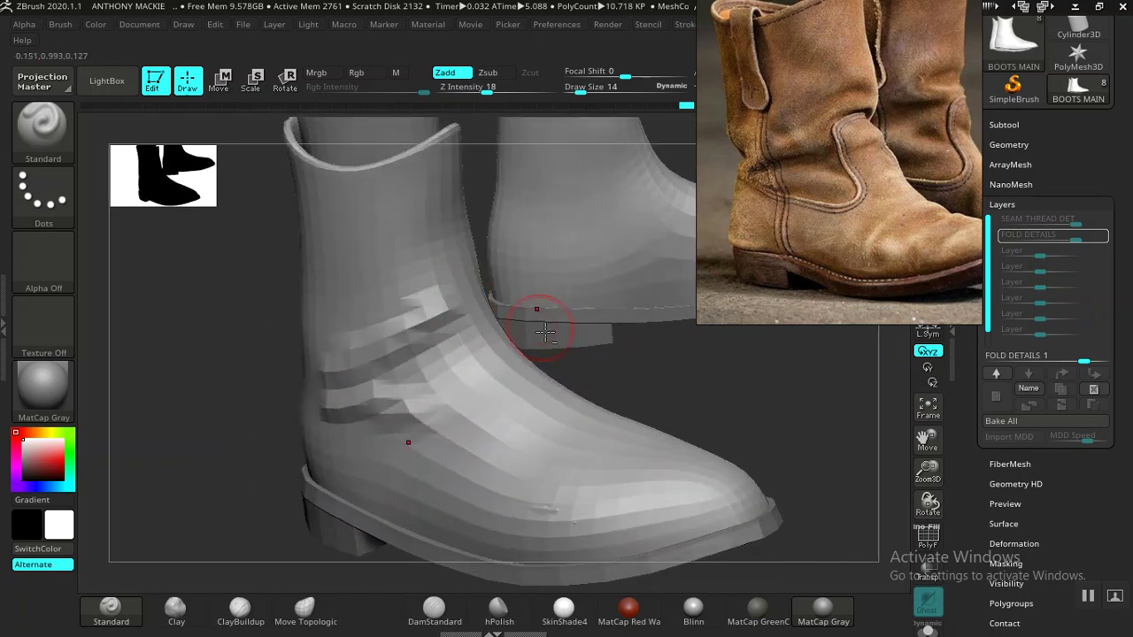
# - Carry the ankle folds across the front of the instep and around onto the boot's inner side
pyautogui.moveTo(609, 396)
pyautogui.mouseDown()
pyautogui.moveTo(582, 405)
pyautogui.moveTo(404, 367)
pyautogui.mouseUp()
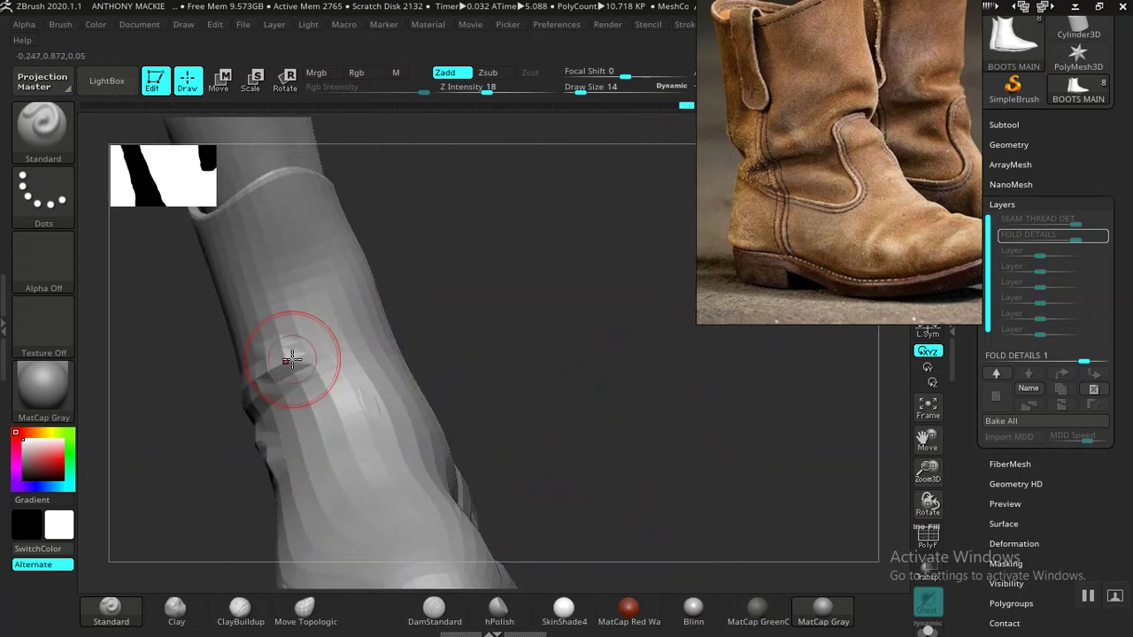
pyautogui.moveTo(475, 379); pyautogui.dragTo(354, 385)
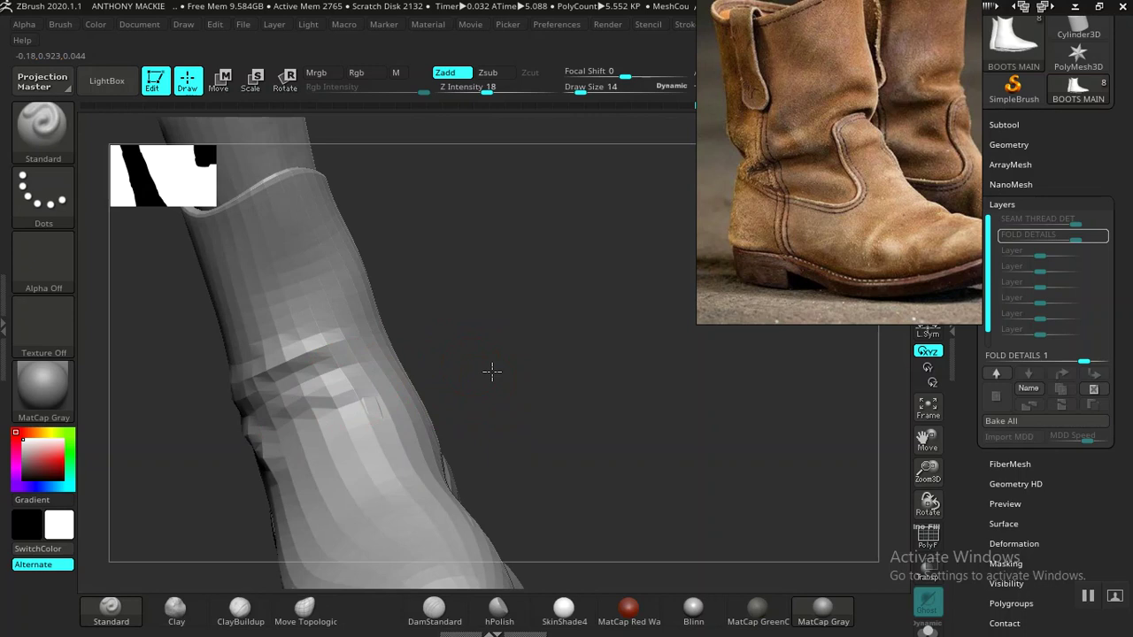
pyautogui.moveTo(491, 371); pyautogui.dragTo(375, 396)
pyautogui.moveTo(470, 392); pyautogui.dragTo(514, 416)
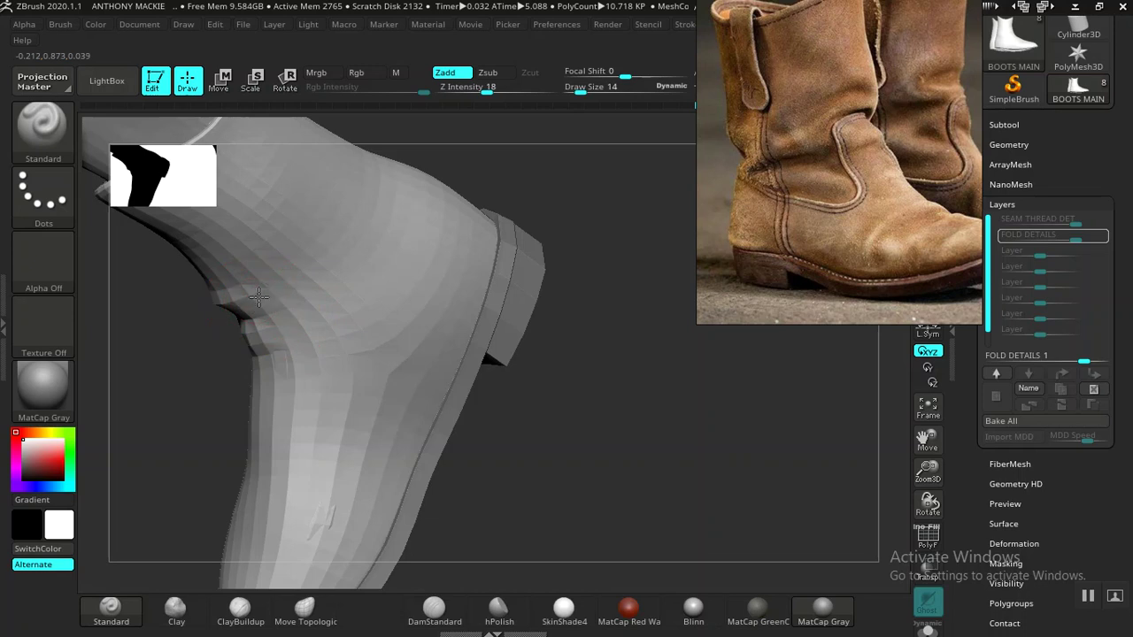
pyautogui.moveTo(327, 274)
pyautogui.mouseDown()
pyautogui.moveTo(361, 250)
pyautogui.moveTo(294, 313)
pyautogui.moveTo(498, 461)
pyautogui.moveTo(498, 284)
pyautogui.moveTo(474, 396)
pyautogui.moveTo(538, 386)
pyautogui.mouseUp()
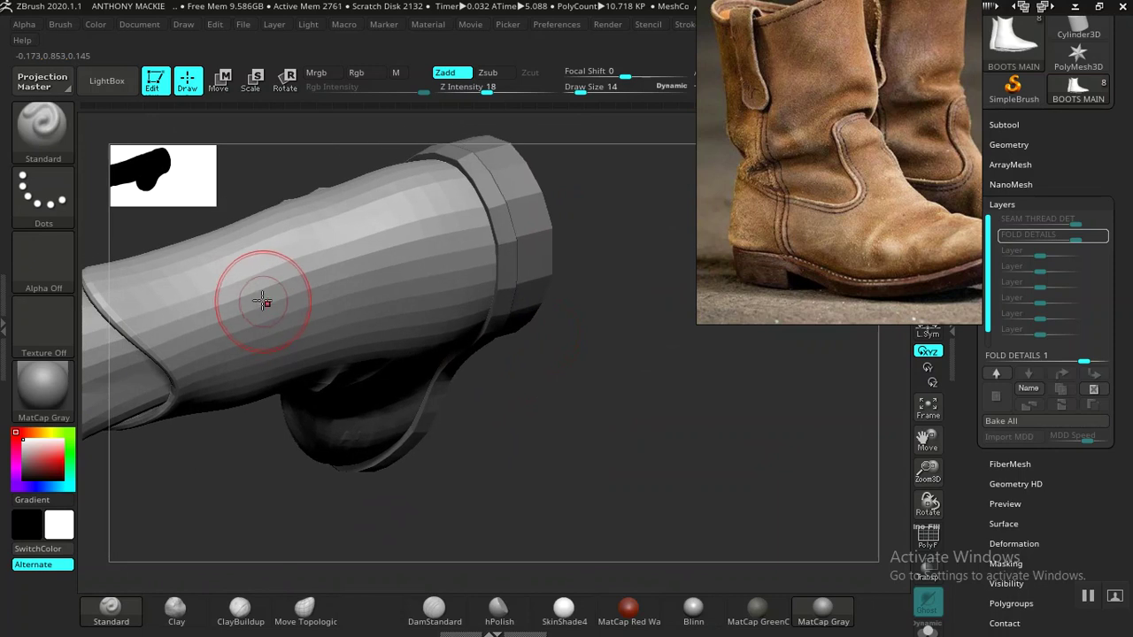
# - Set the Standard brush to draw size 18 and Z Intensity 12, and undo the test stroke behind the ankle
pyautogui.press(']')
pyautogui.moveTo(539, 387); pyautogui.dragTo(560, 365)
pyautogui.moveTo(823, 201); pyautogui.dragTo(832, 257)
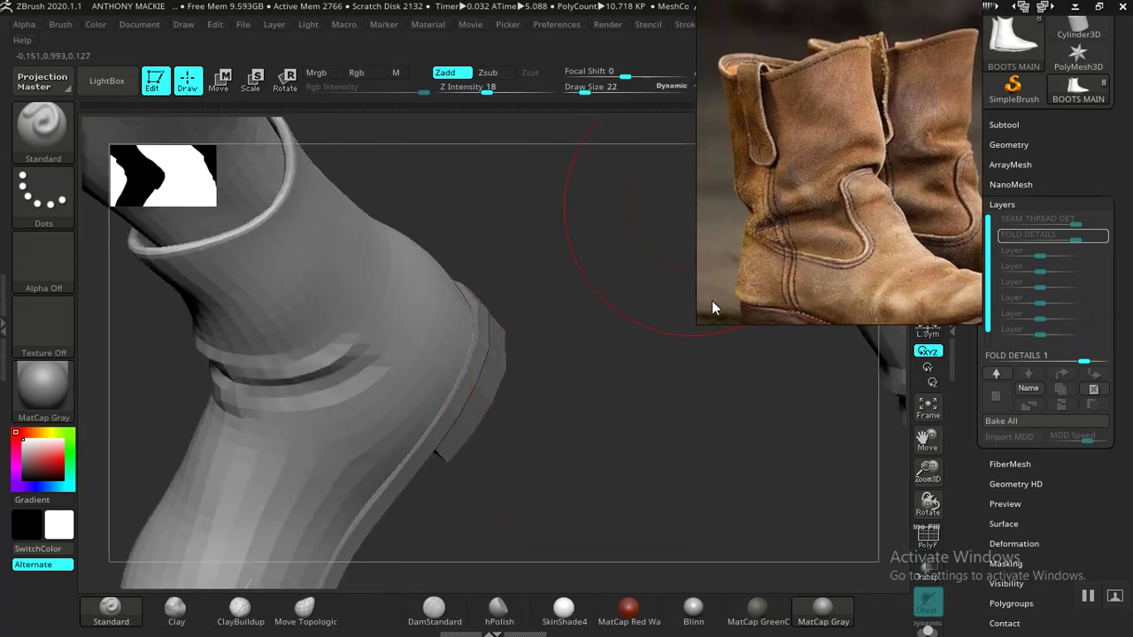
pyautogui.moveTo(614, 348); pyautogui.dragTo(492, 350)
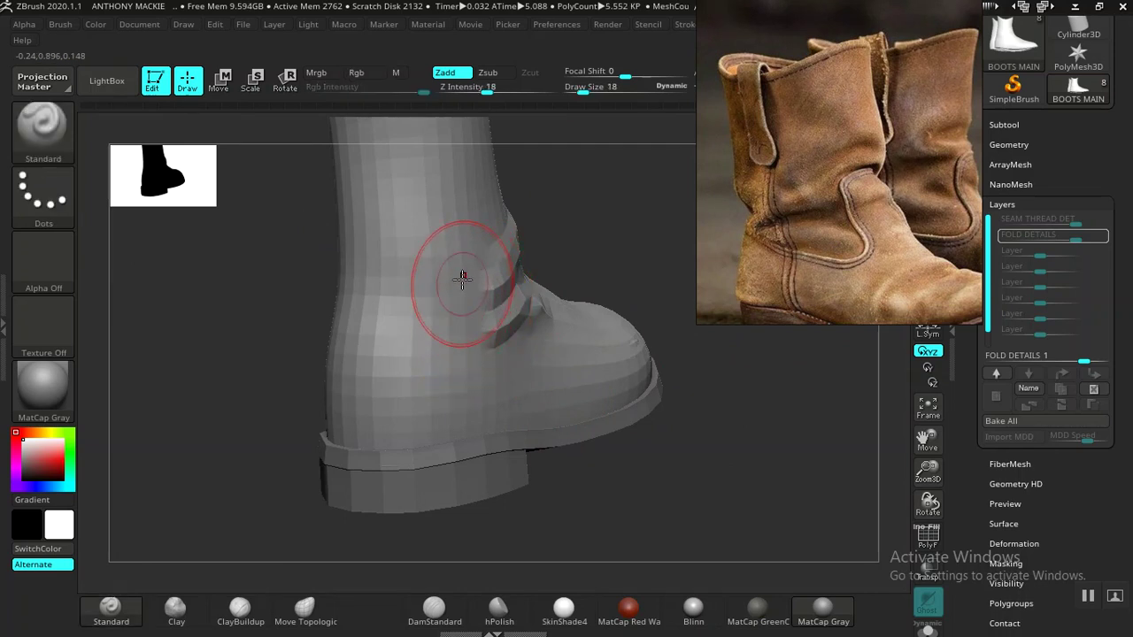
pyautogui.moveTo(485, 88); pyautogui.dragTo(476, 89)
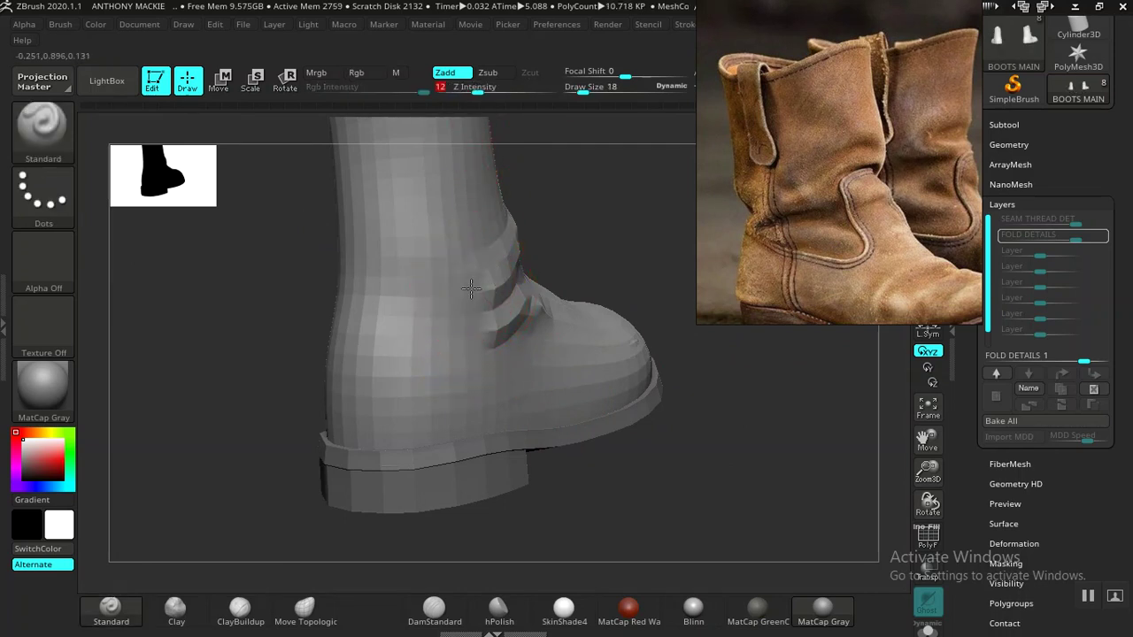
pyautogui.moveTo(450, 317); pyautogui.dragTo(446, 318)
pyautogui.hotkey('ctrl', 'z')
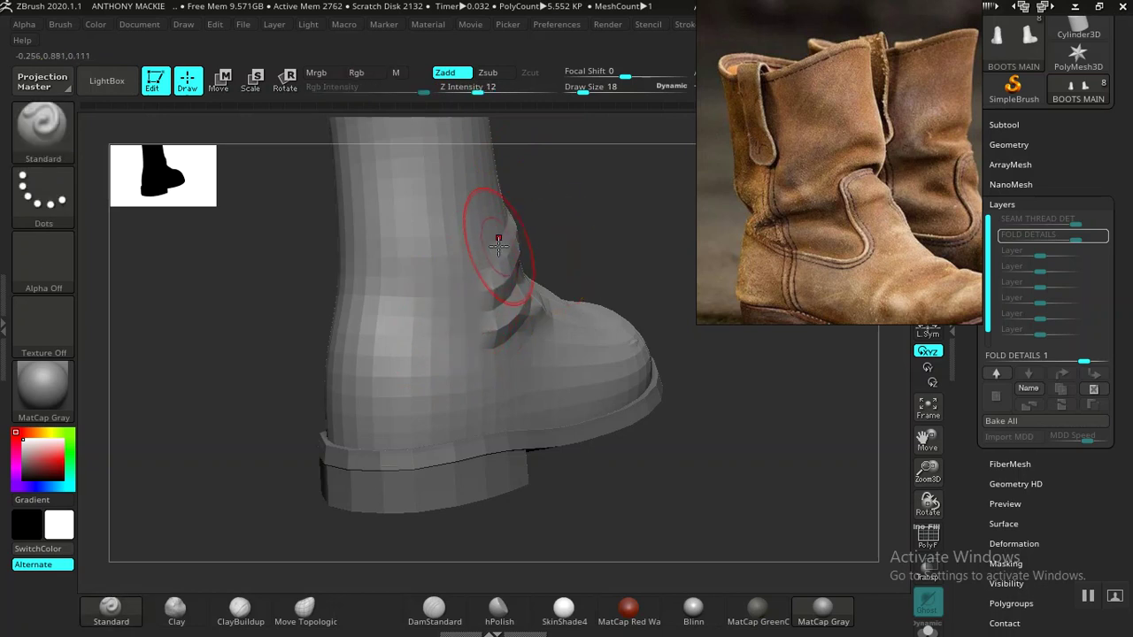
# - Sculpt softer folds from the ankle's outer side around to the back of the shaft above the heel
pyautogui.moveTo(535, 241); pyautogui.dragTo(557, 222)
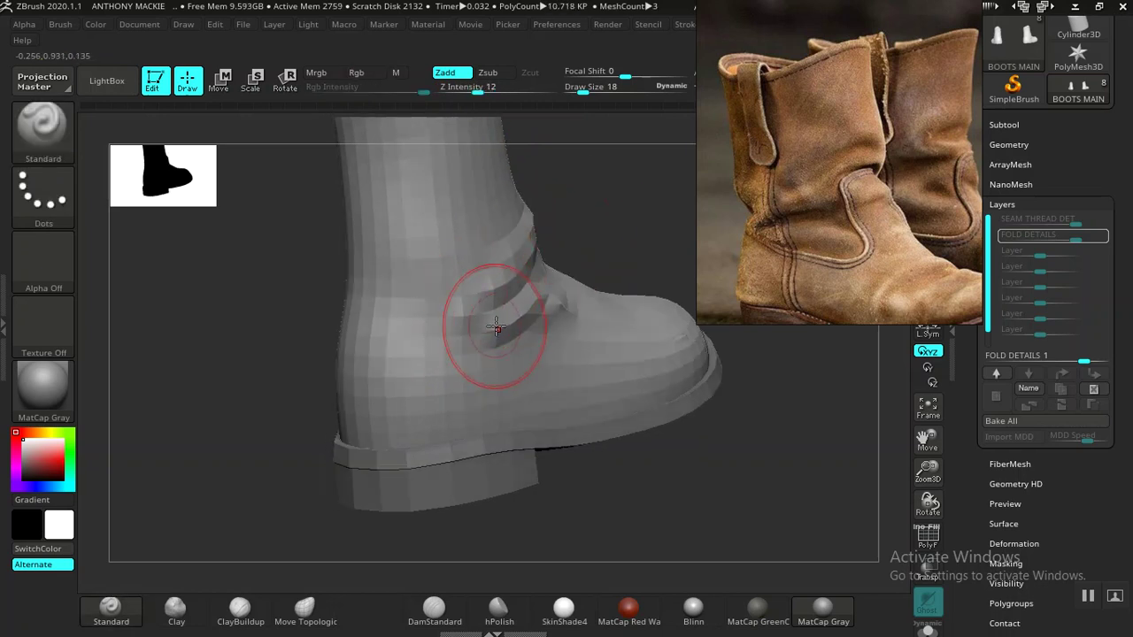
pyautogui.moveTo(589, 240); pyautogui.dragTo(651, 232)
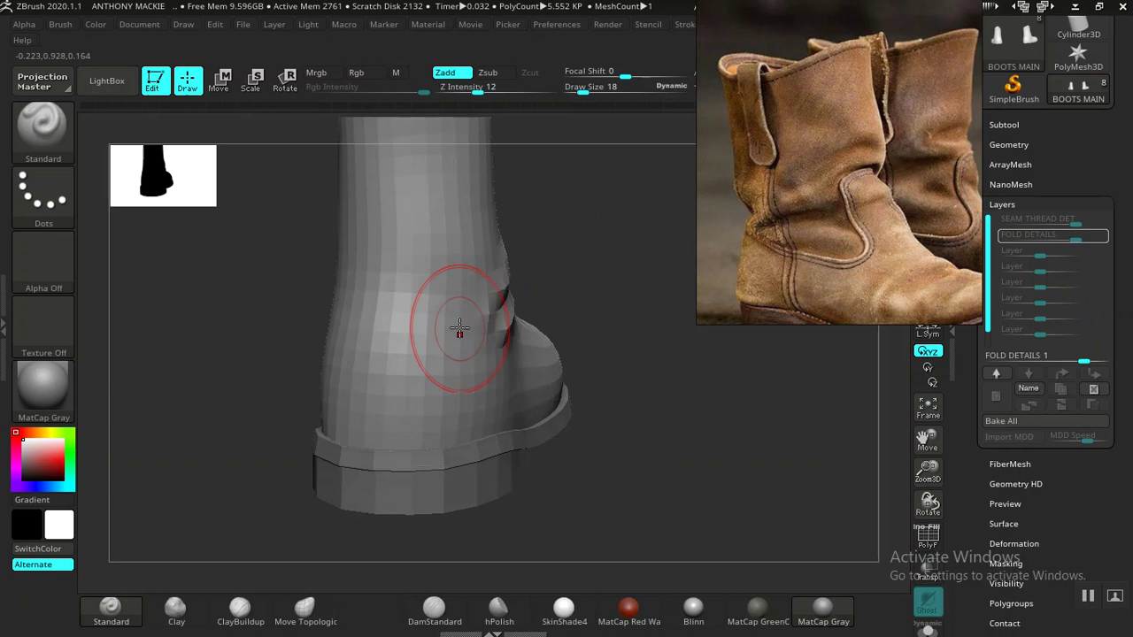
pyautogui.moveTo(574, 279); pyautogui.dragTo(595, 299)
pyautogui.moveTo(584, 286); pyautogui.dragTo(466, 269)
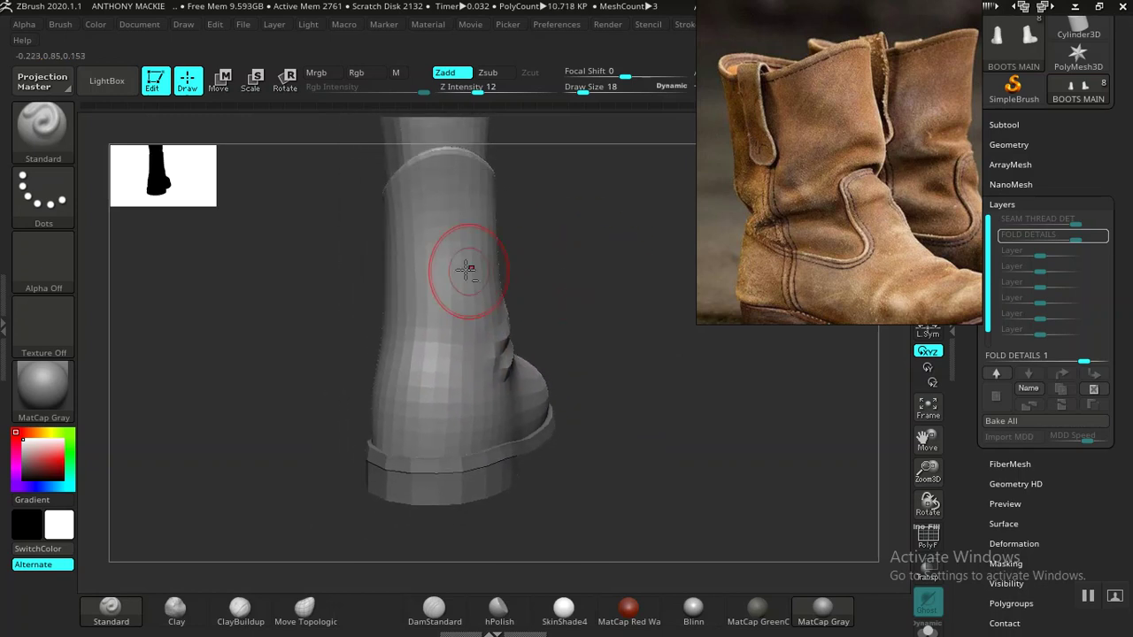
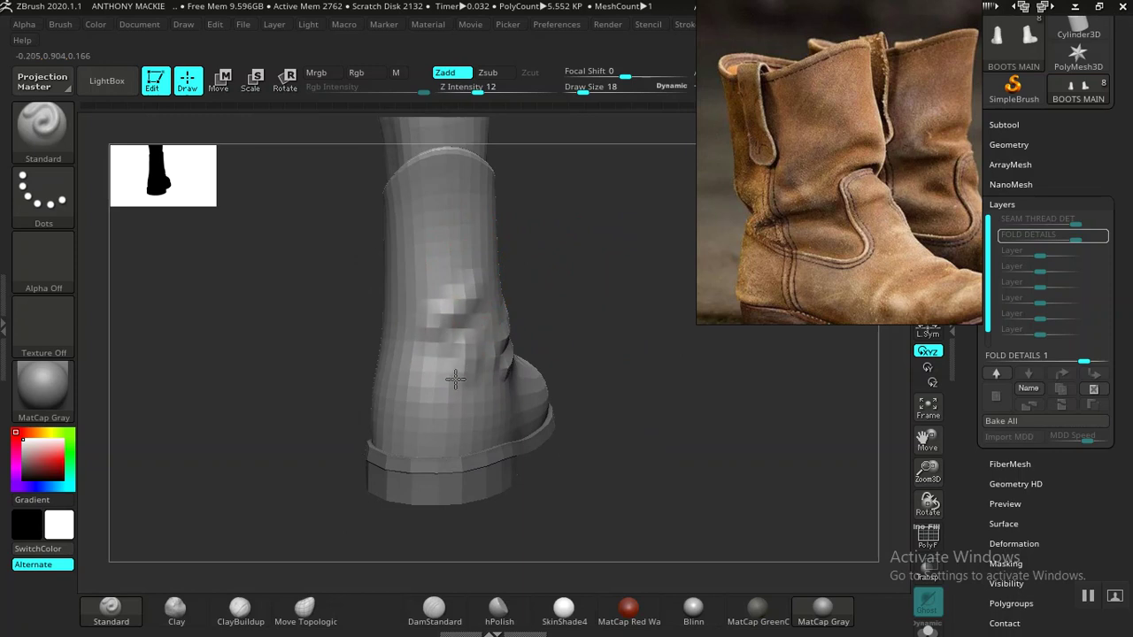
# - Sculpt a fold down the inner side of the shaft, joining it to the bands at the back of the ankle
pyautogui.moveTo(585, 304)
pyautogui.mouseDown()
pyautogui.moveTo(577, 298)
pyautogui.moveTo(591, 336)
pyautogui.moveTo(445, 322)
pyautogui.mouseUp()
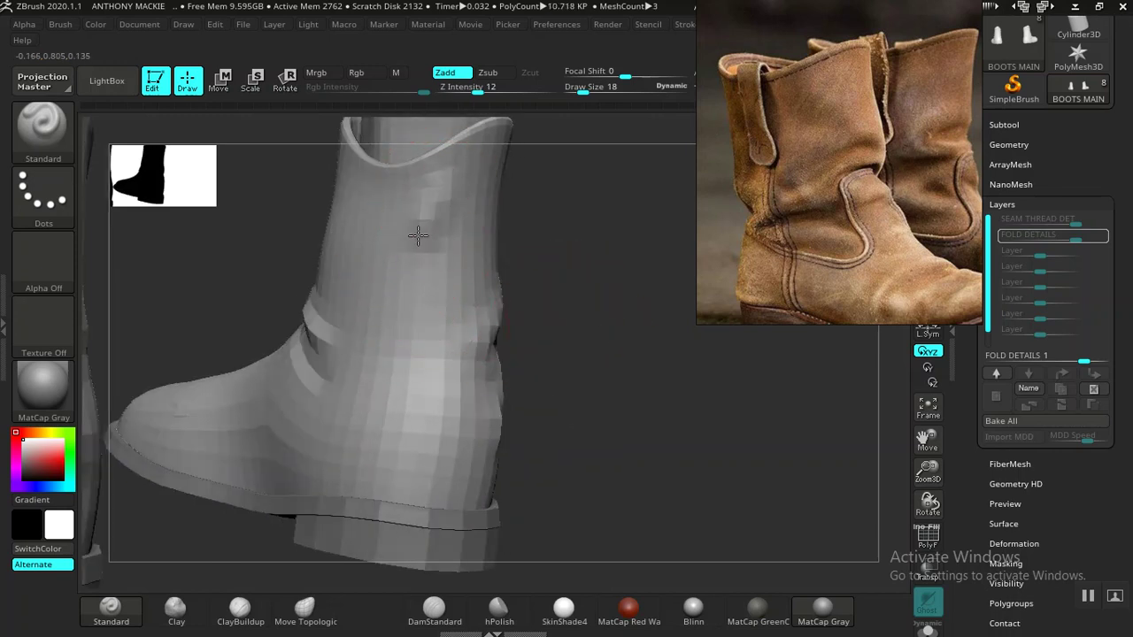
pyautogui.moveTo(422, 231); pyautogui.dragTo(398, 264)
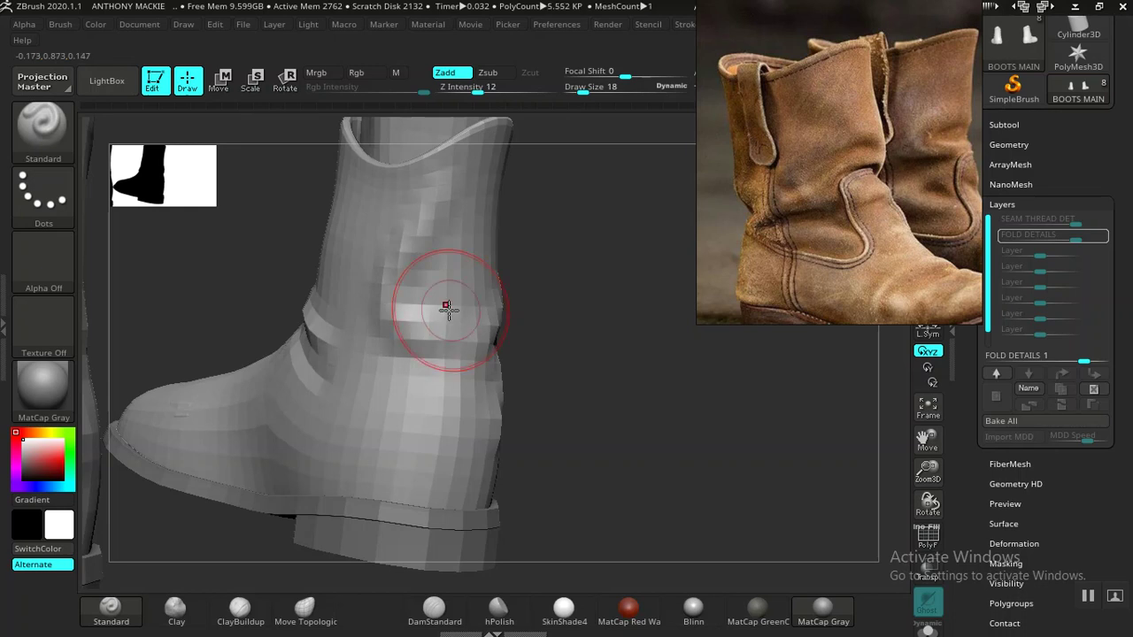
pyautogui.moveTo(557, 249)
pyautogui.mouseDown()
pyautogui.moveTo(582, 245)
pyautogui.moveTo(586, 274)
pyautogui.moveTo(541, 337)
pyautogui.moveTo(647, 339)
pyautogui.moveTo(575, 359)
pyautogui.moveTo(503, 345)
pyautogui.moveTo(500, 397)
pyautogui.mouseUp()
# - Sculpt leather folds around the back of the heel and lower ankle, following the reference photo
pyautogui.press('f')
pyautogui.moveTo(482, 435); pyautogui.dragTo(635, 427)
pyautogui.moveTo(838, 241); pyautogui.dragTo(775, 173, button='middle')
pyautogui.moveTo(585, 453)
pyautogui.mouseDown()
pyautogui.moveTo(585, 465)
pyautogui.moveTo(600, 387)
pyautogui.moveTo(615, 446)
pyautogui.moveTo(584, 468)
pyautogui.moveTo(589, 458)
pyautogui.moveTo(486, 447)
pyautogui.mouseUp()
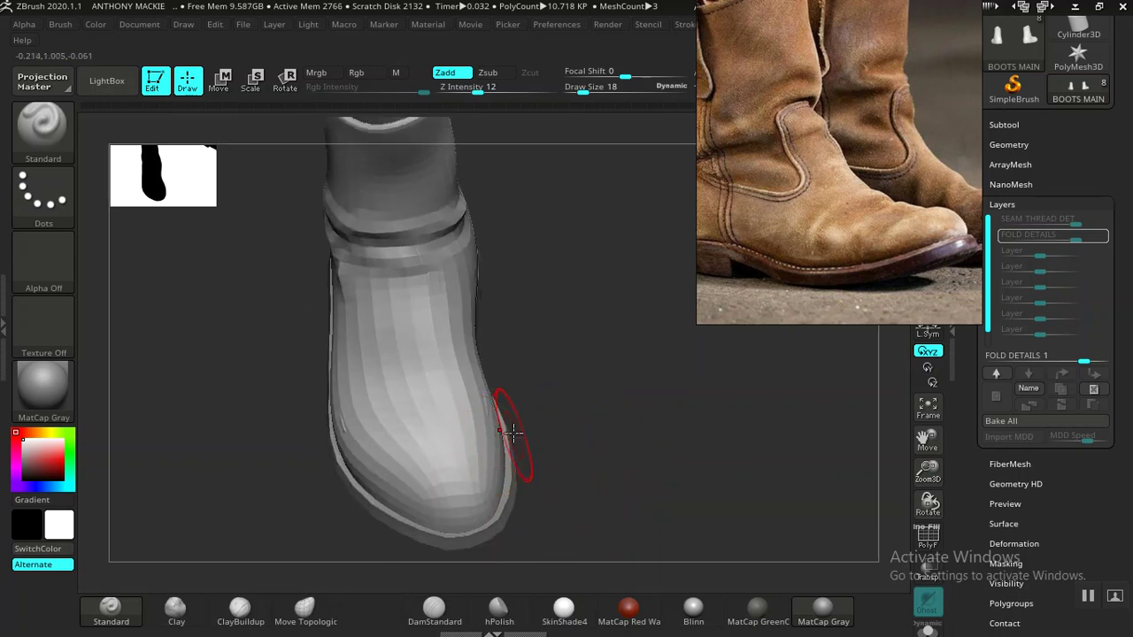
pyautogui.moveTo(568, 416); pyautogui.dragTo(539, 443)
pyautogui.moveTo(740, 272); pyautogui.dragTo(801, 255, button='middle')
pyautogui.moveTo(539, 407); pyautogui.dragTo(438, 457)
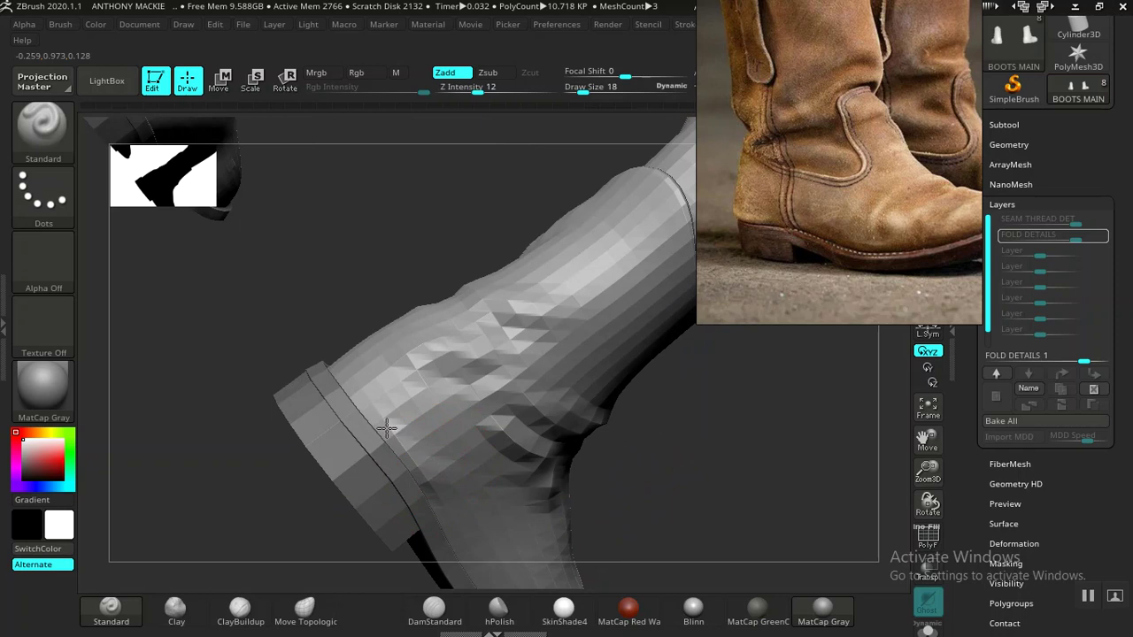
pyautogui.moveTo(693, 505); pyautogui.dragTo(554, 498)
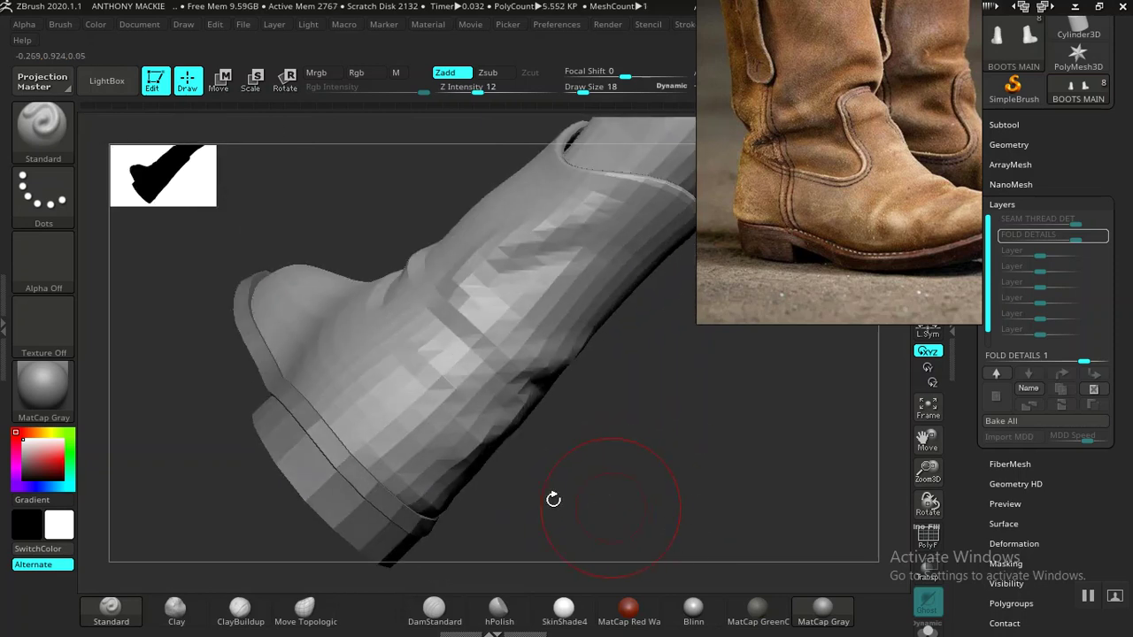
pyautogui.keyDown('alt'); pyautogui.moveTo(622, 502); pyautogui.dragTo(486, 326); pyautogui.keyUp('alt')
pyautogui.keyDown('alt'); pyautogui.moveTo(438, 407); pyautogui.dragTo(570, 341); pyautogui.keyUp('alt')
pyautogui.moveTo(571, 341)
pyautogui.mouseDown()
pyautogui.moveTo(594, 434)
pyautogui.moveTo(569, 415)
pyautogui.moveTo(516, 440)
pyautogui.moveTo(592, 392)
pyautogui.moveTo(536, 404)
pyautogui.moveTo(565, 498)
pyautogui.moveTo(554, 342)
pyautogui.mouseUp()
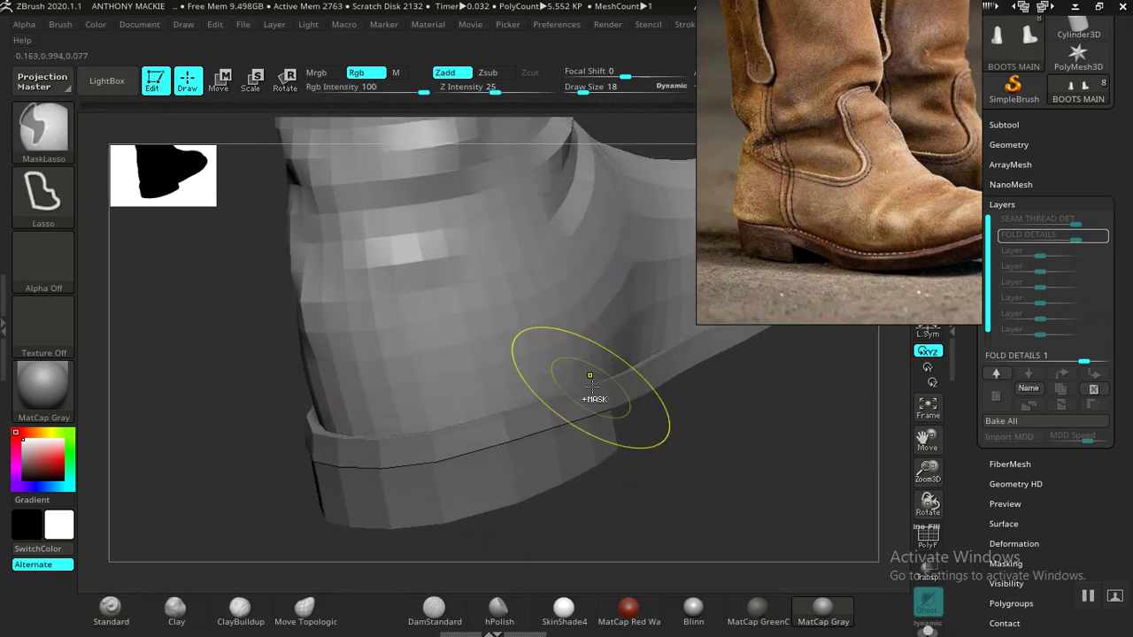
pyautogui.moveTo(672, 460)
pyautogui.mouseDown()
pyautogui.moveTo(749, 445)
pyautogui.moveTo(605, 400)
pyautogui.mouseUp()
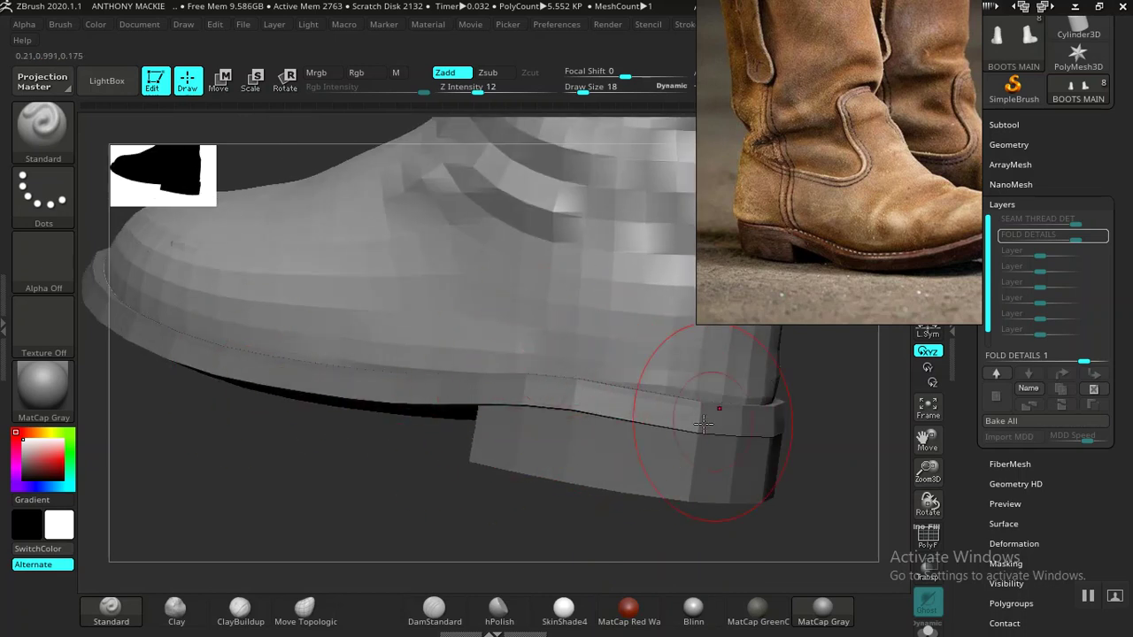
# - Sculpt shallow folds along the side of the foot above the sole, between the ankle bands and the toe
pyautogui.keyDown('alt'); pyautogui.moveTo(298, 475); pyautogui.dragTo(708, 534); pyautogui.keyUp('alt')
pyautogui.moveTo(865, 207); pyautogui.dragTo(817, 231, button='middle')
pyautogui.moveTo(748, 380); pyautogui.dragTo(665, 367)
pyautogui.moveTo(873, 192); pyautogui.dragTo(788, 201, button='middle')
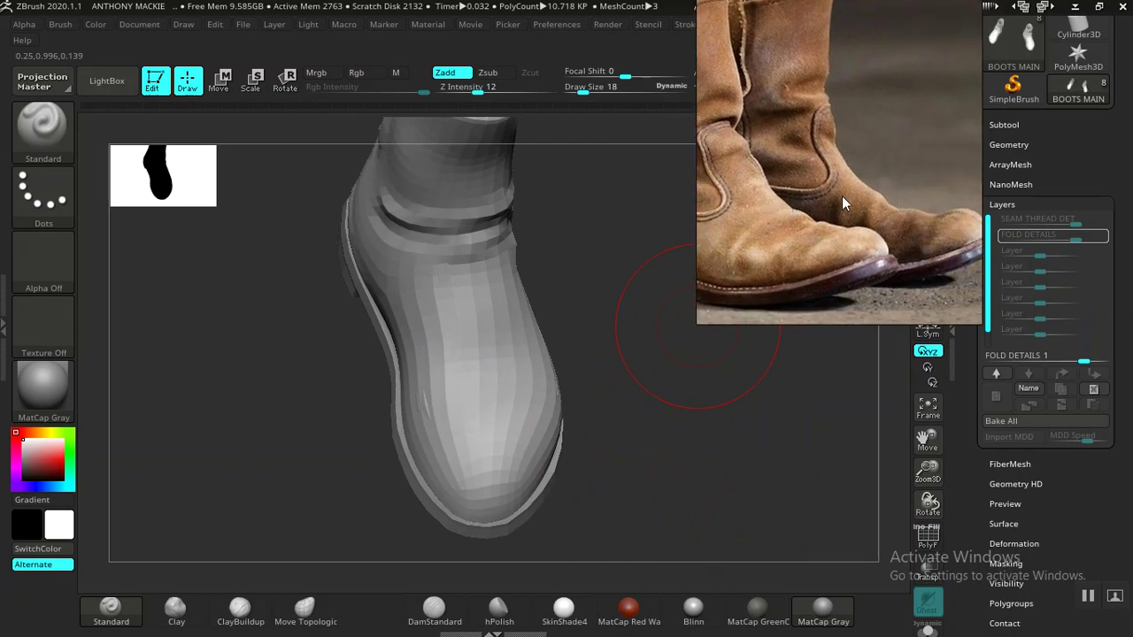
pyautogui.moveTo(654, 423); pyautogui.dragTo(691, 390)
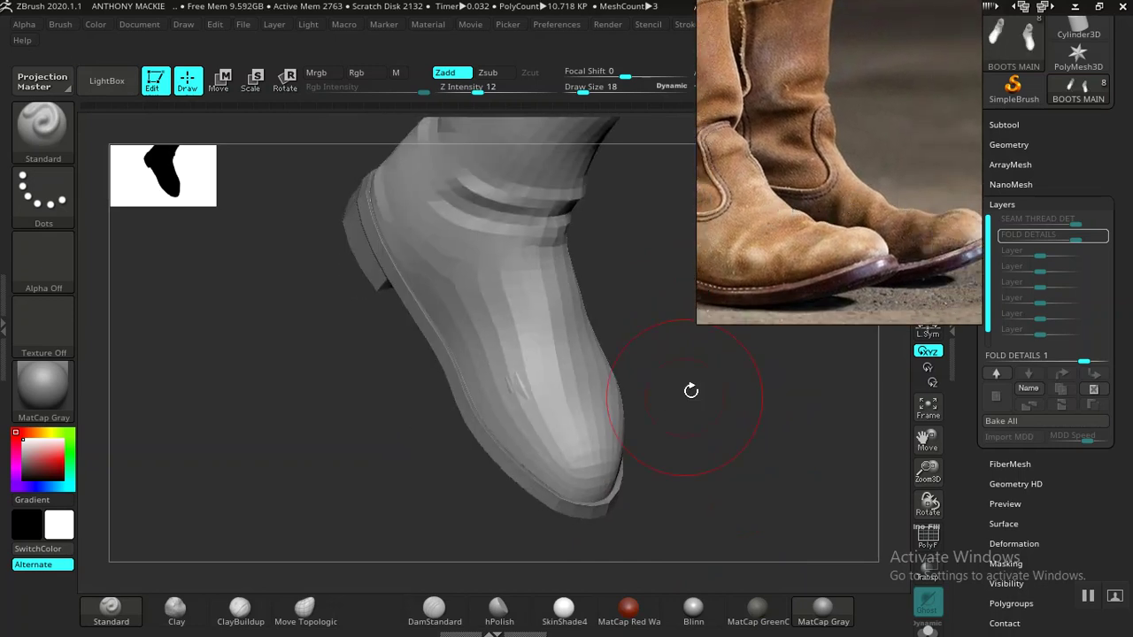
pyautogui.moveTo(660, 445); pyautogui.dragTo(579, 404)
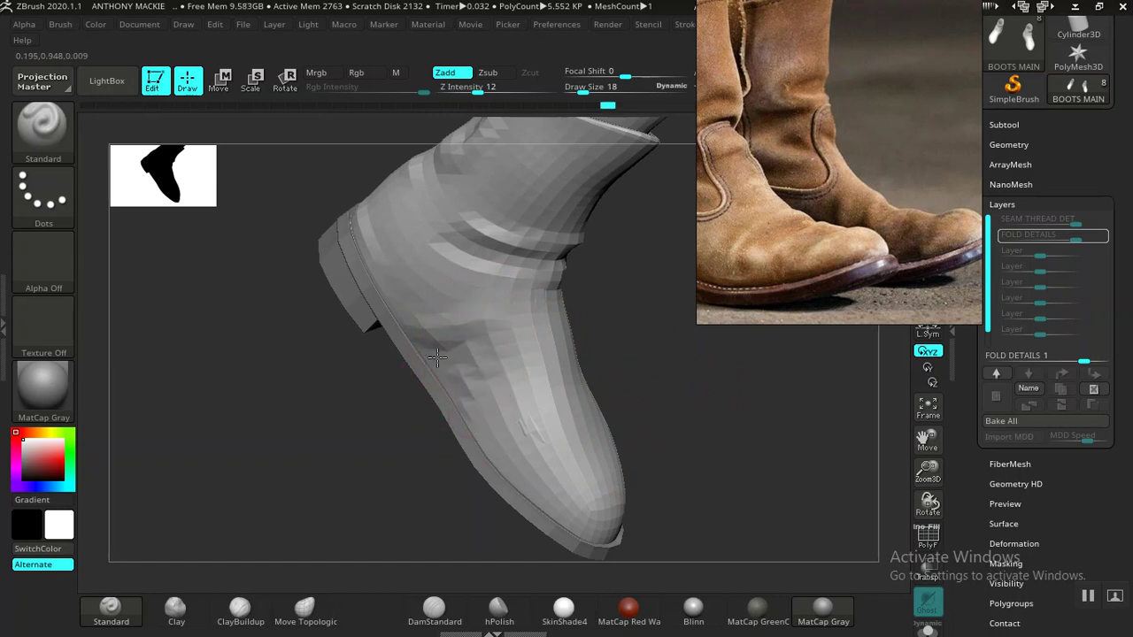
pyautogui.moveTo(657, 400); pyautogui.dragTo(600, 395)
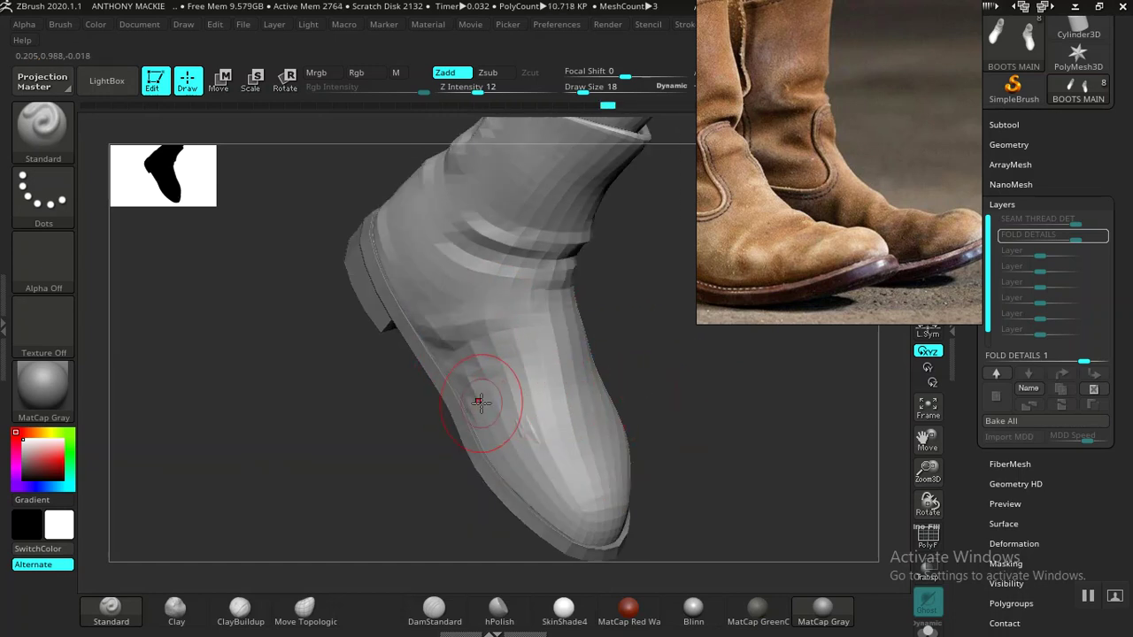
# - Sculpt crosswise folds over the instep below the ankle bands with the Standard brush at draw size 22
pyautogui.moveTo(600, 361); pyautogui.dragTo(568, 358, button='right')
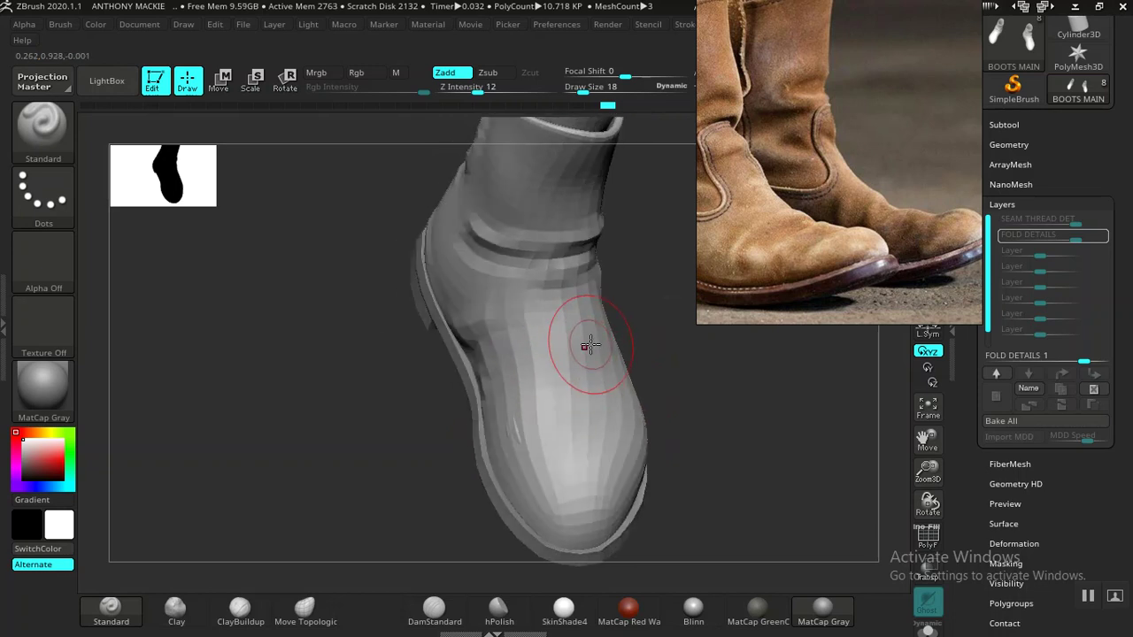
pyautogui.click(319, 622)
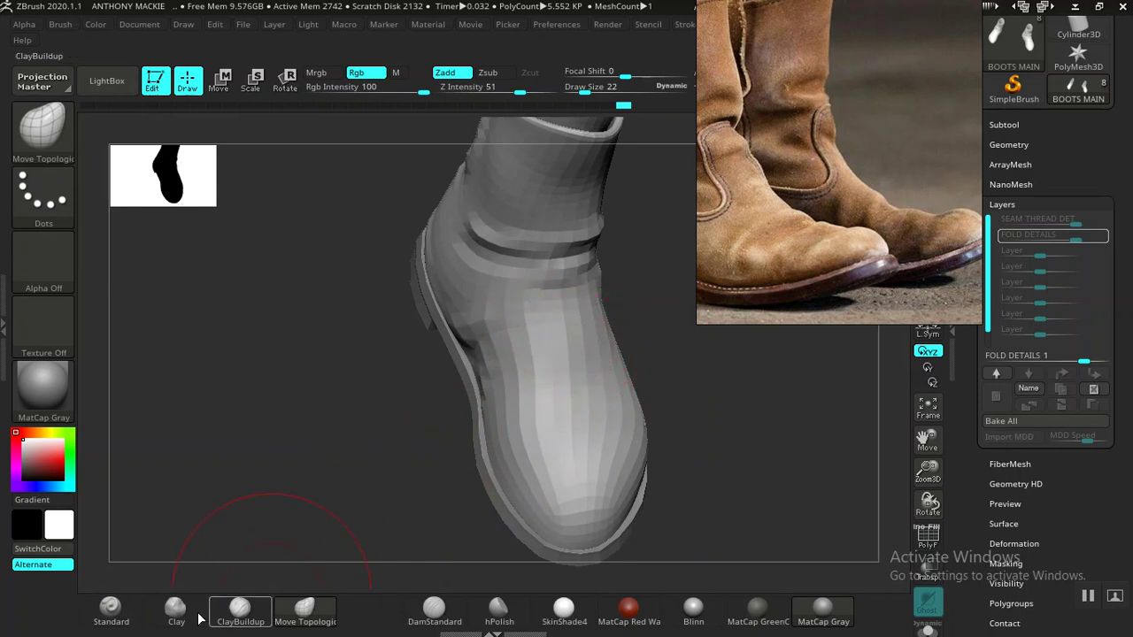
pyautogui.click(110, 611)
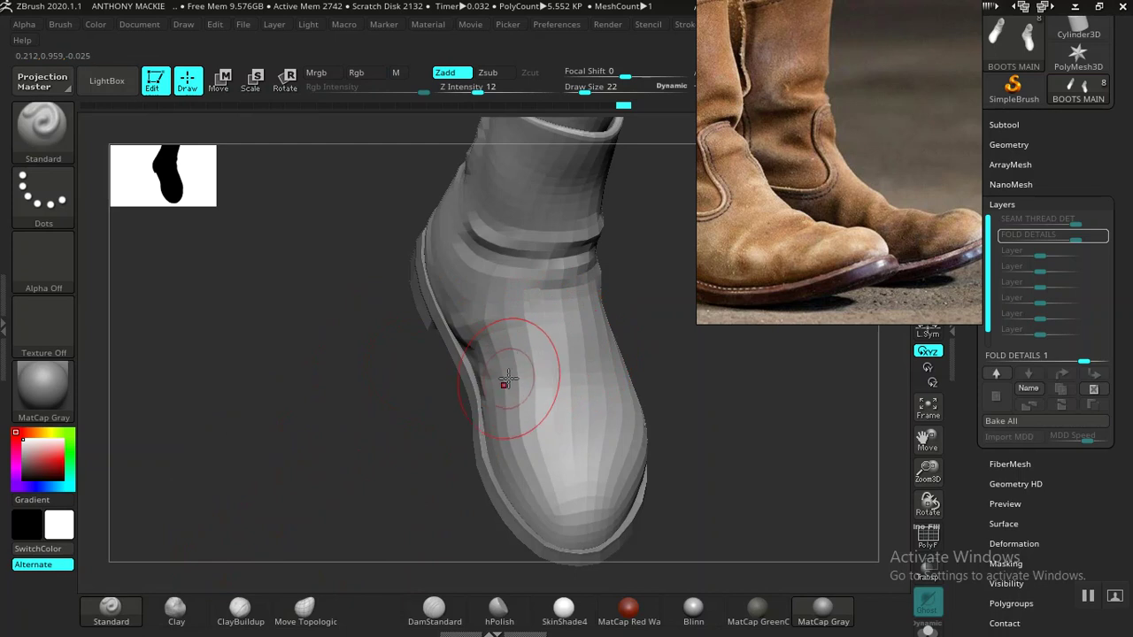
pyautogui.moveTo(573, 338); pyautogui.dragTo(542, 365, button='right')
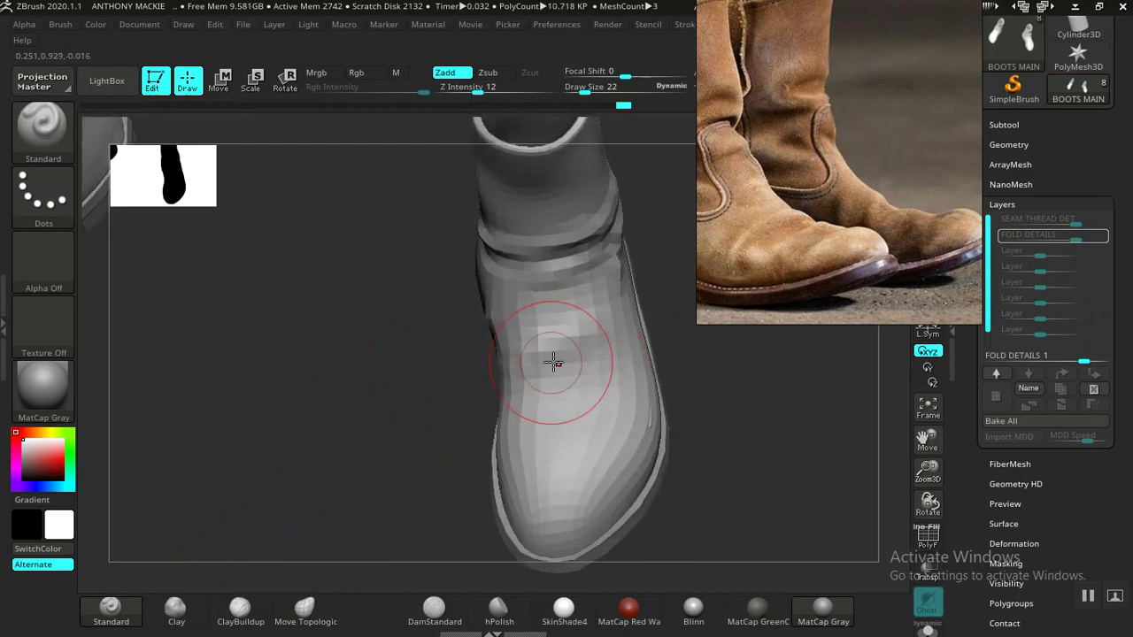
pyautogui.moveTo(720, 403); pyautogui.dragTo(622, 439, button='right')
pyautogui.hotkey('ctrl', 'z')
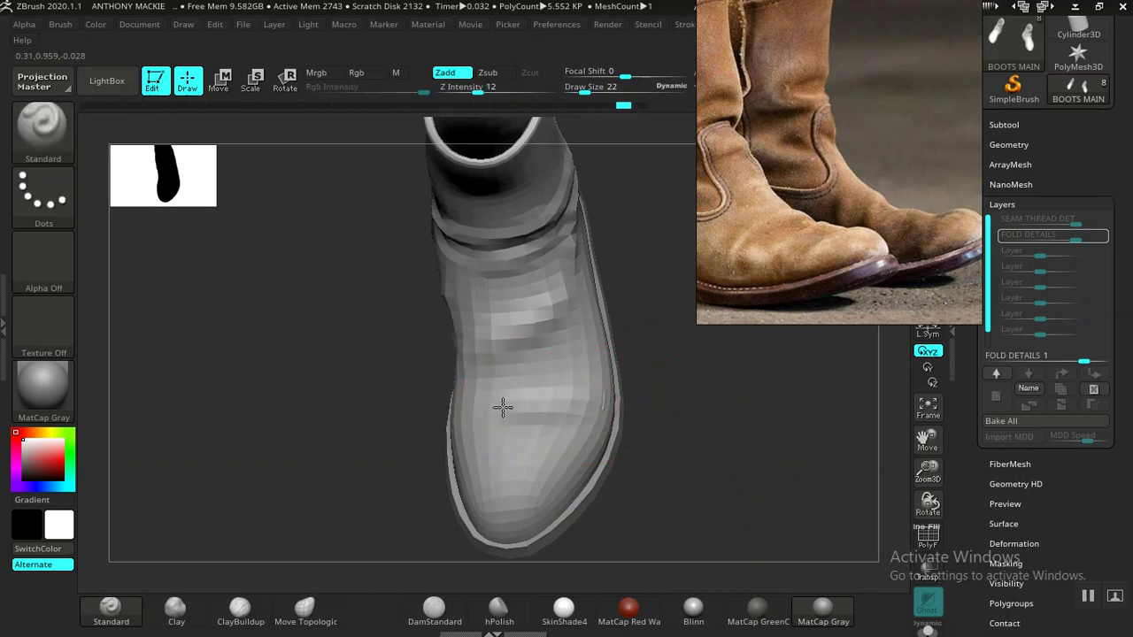
# - Sculpt further creases across the front of the foot and over the toe with draw sizes 10 and 14
pyautogui.moveTo(562, 413)
pyautogui.mouseDown(button='right')
pyautogui.moveTo(655, 430)
pyautogui.moveTo(666, 465)
pyautogui.mouseUp(button='right')
pyautogui.moveTo(473, 415); pyautogui.dragTo(450, 407)
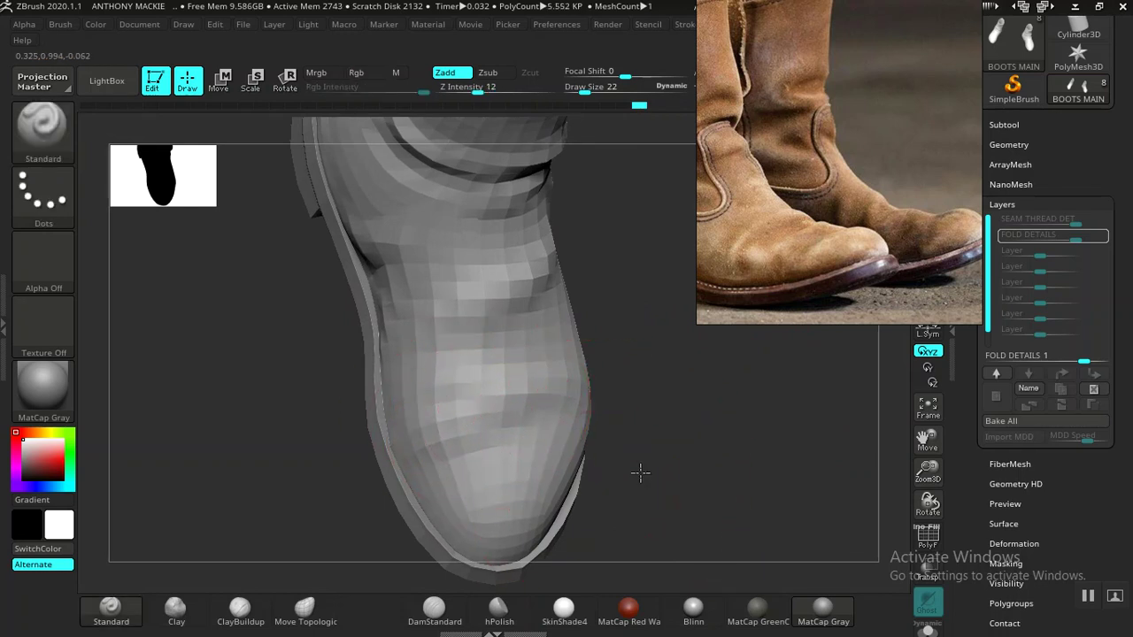
pyautogui.moveTo(641, 472); pyautogui.dragTo(610, 467)
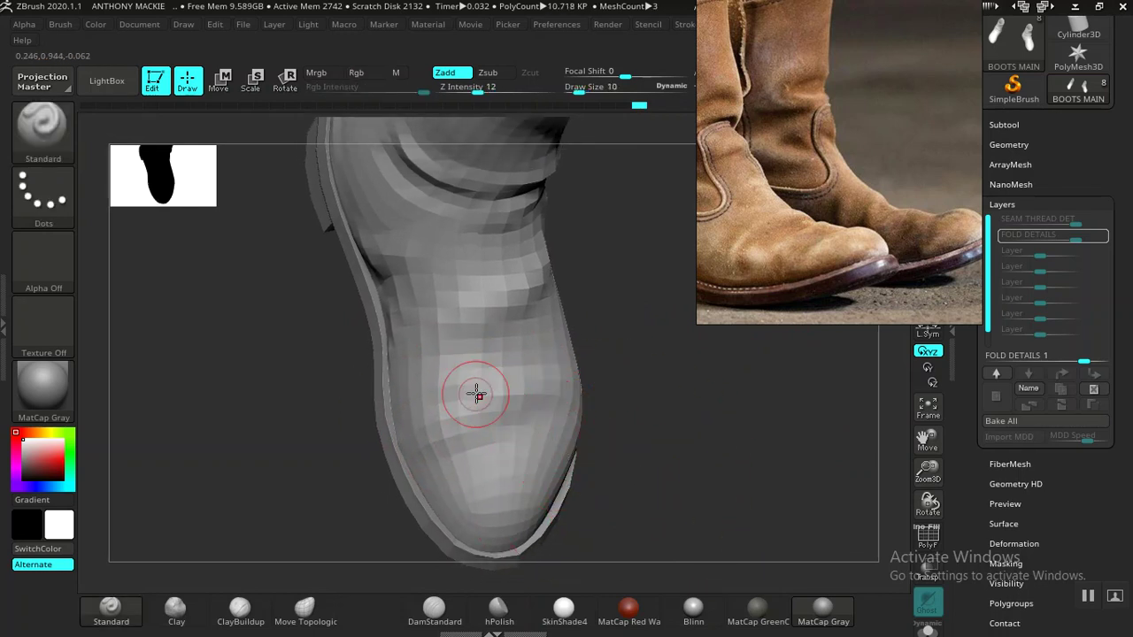
pyautogui.moveTo(413, 390); pyautogui.dragTo(382, 389)
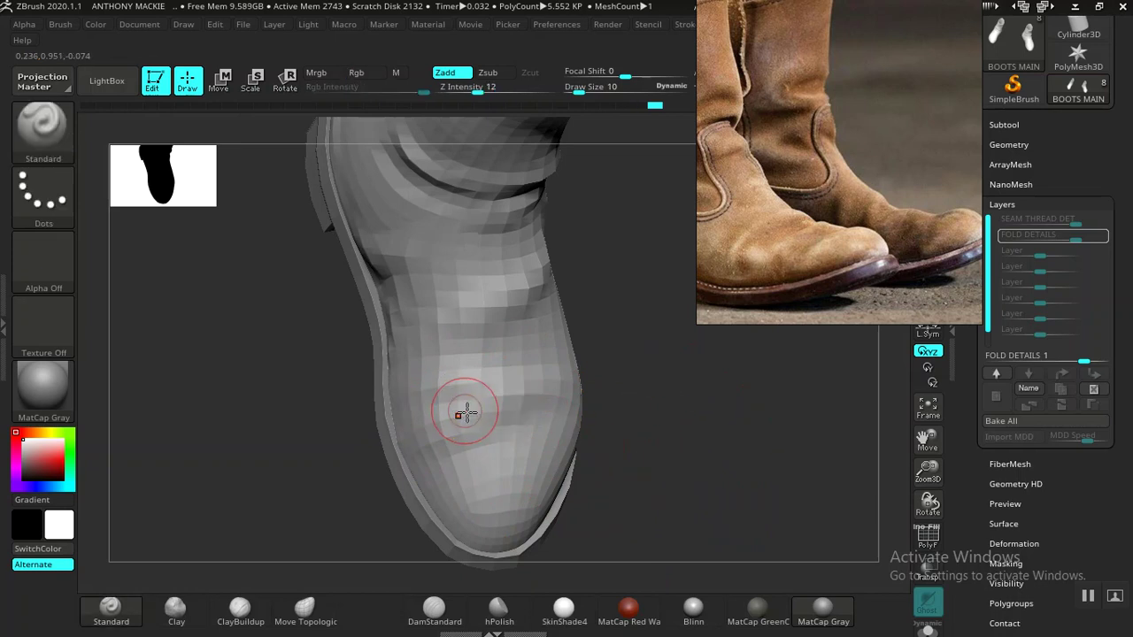
pyautogui.moveTo(645, 470); pyautogui.dragTo(624, 442)
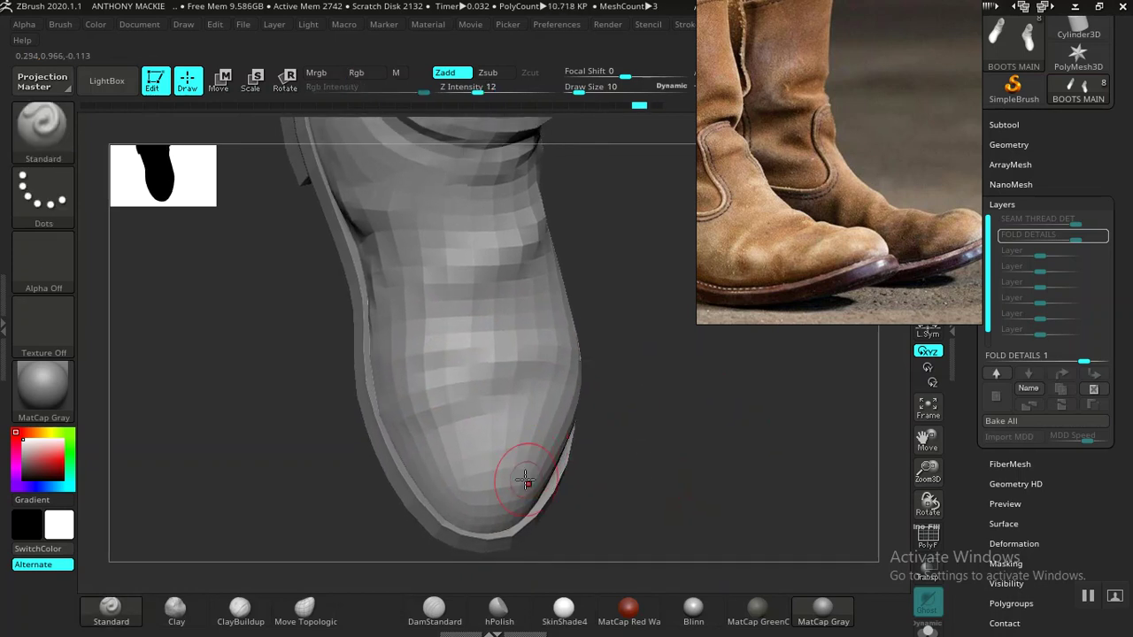
pyautogui.moveTo(525, 478)
pyautogui.mouseDown()
pyautogui.moveTo(468, 488)
pyautogui.moveTo(410, 454)
pyautogui.mouseUp()
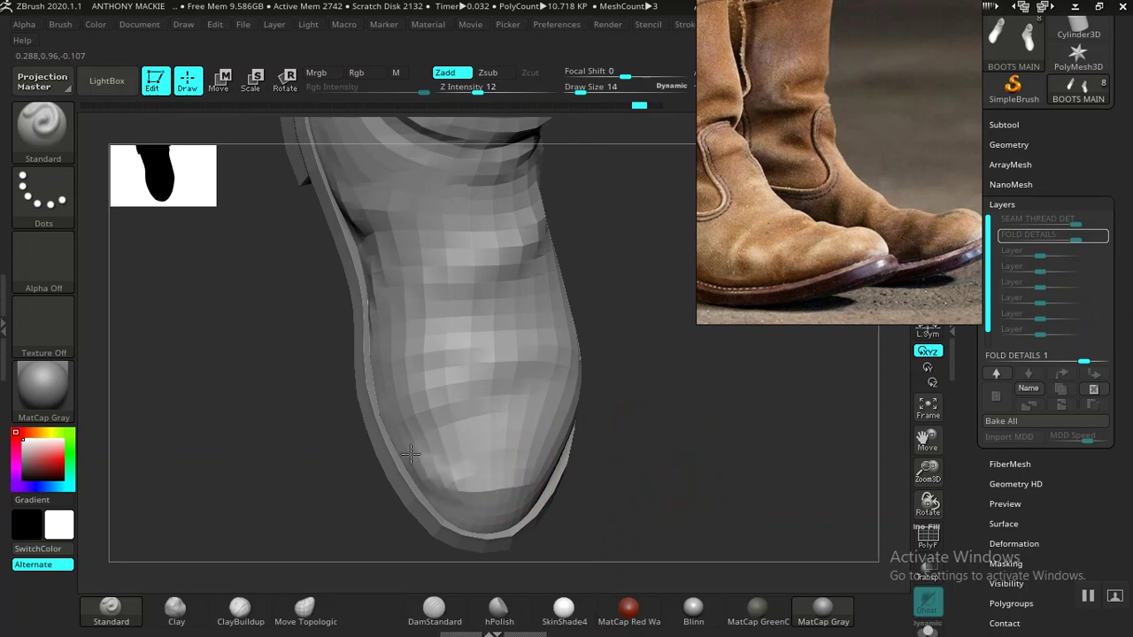
pyautogui.moveTo(607, 451)
pyautogui.mouseDown()
pyautogui.moveTo(595, 407)
pyautogui.moveTo(657, 445)
pyautogui.moveTo(628, 412)
pyautogui.moveTo(691, 445)
pyautogui.moveTo(598, 435)
pyautogui.mouseUp()
pyautogui.click(305, 611)
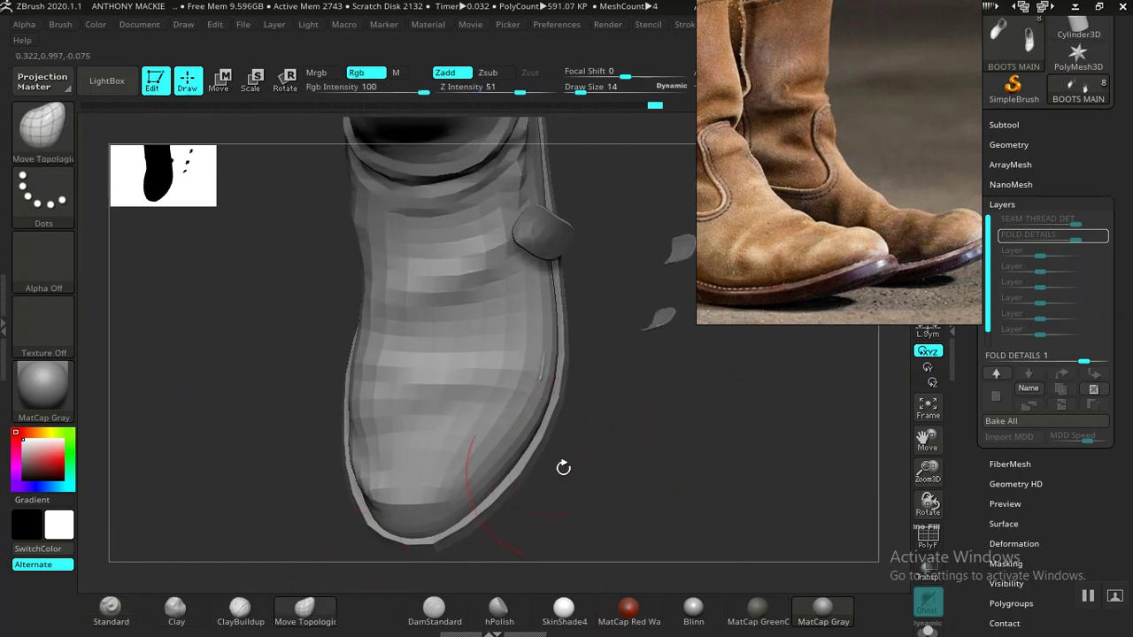
pyautogui.moveTo(537, 389); pyautogui.dragTo(553, 396, button='right')
pyautogui.moveTo(622, 389)
pyautogui.keyDown('alt'); pyautogui.mouseDown()
pyautogui.moveTo(567, 389)
pyautogui.moveTo(628, 409)
pyautogui.moveTo(600, 414)
pyautogui.mouseUp(); pyautogui.keyUp('alt')
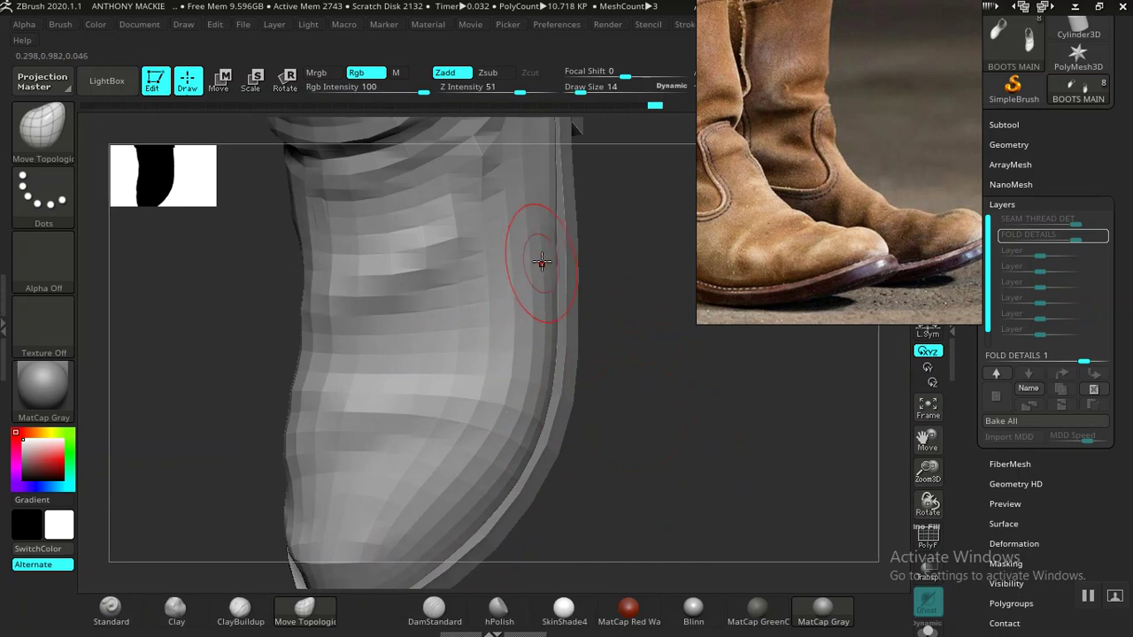
pyautogui.moveTo(541, 307); pyautogui.dragTo(499, 332)
pyautogui.hotkey('ctrl', 'z')
pyautogui.click(111, 609)
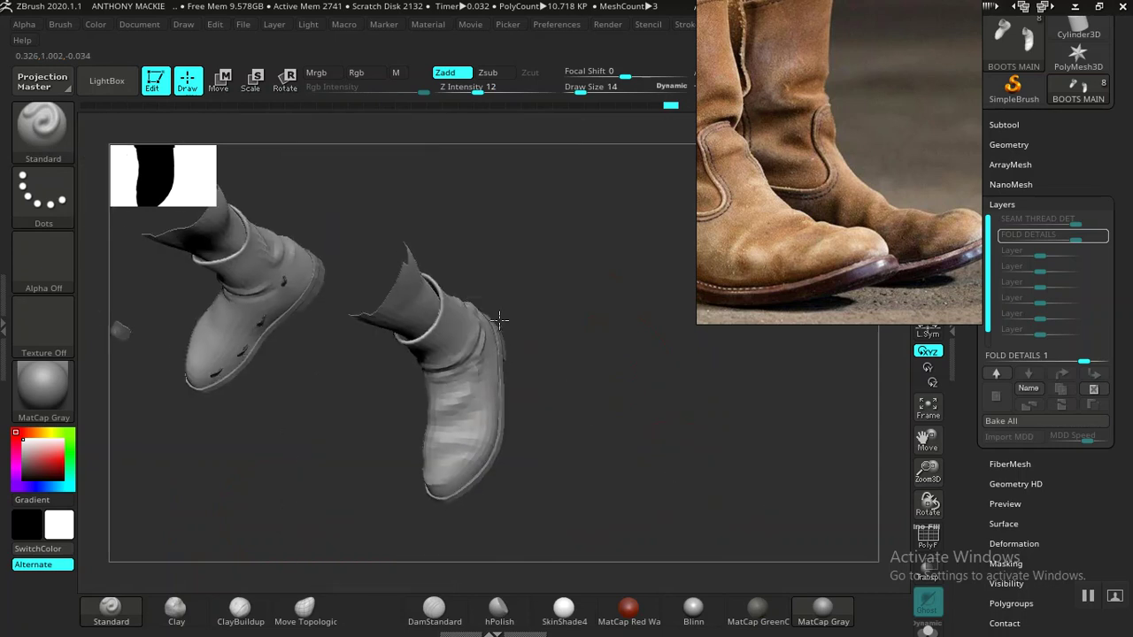
# - Sculpt diagonal folds across the top of the other boot's foot, from the toe up to the instep
pyautogui.moveTo(498, 316); pyautogui.dragTo(837, 391)
pyautogui.moveTo(611, 425)
pyautogui.keyDown('alt'); pyautogui.mouseDown()
pyautogui.moveTo(466, 433)
pyautogui.moveTo(484, 397)
pyautogui.moveTo(718, 458)
pyautogui.moveTo(612, 362)
pyautogui.moveTo(543, 435)
pyautogui.moveTo(549, 381)
pyautogui.moveTo(581, 455)
pyautogui.moveTo(607, 430)
pyautogui.moveTo(696, 466)
pyautogui.moveTo(684, 448)
pyautogui.moveTo(439, 459)
pyautogui.mouseUp(); pyautogui.keyUp('alt')
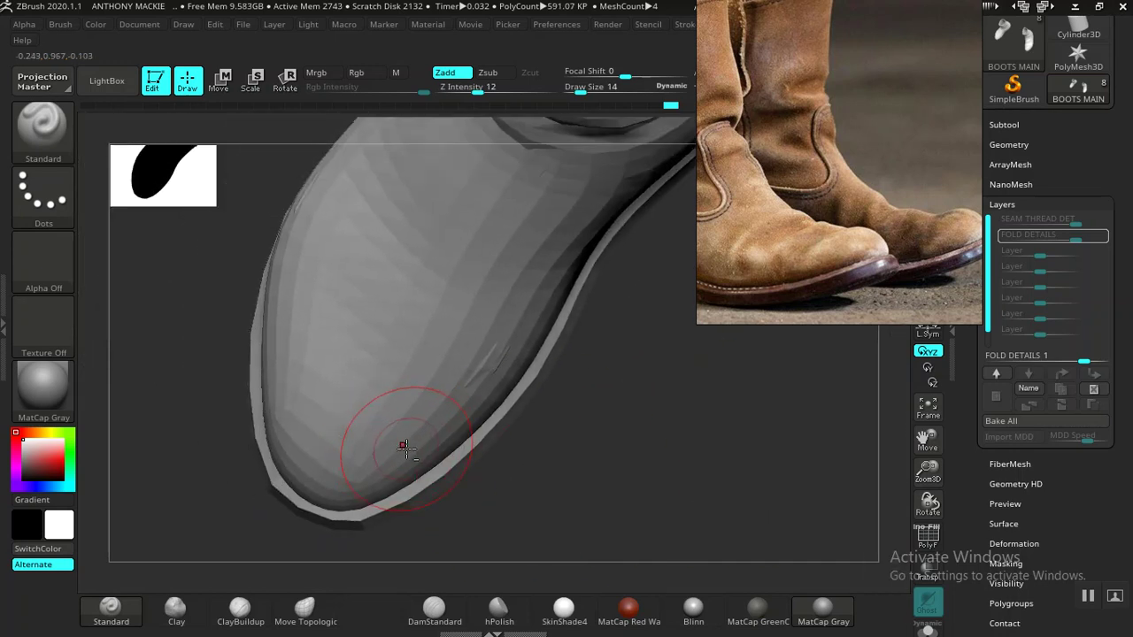
pyautogui.moveTo(576, 430)
pyautogui.mouseDown()
pyautogui.moveTo(470, 421)
pyautogui.moveTo(329, 338)
pyautogui.moveTo(604, 438)
pyautogui.moveTo(500, 428)
pyautogui.mouseUp()
pyautogui.moveTo(403, 368); pyautogui.dragTo(346, 268)
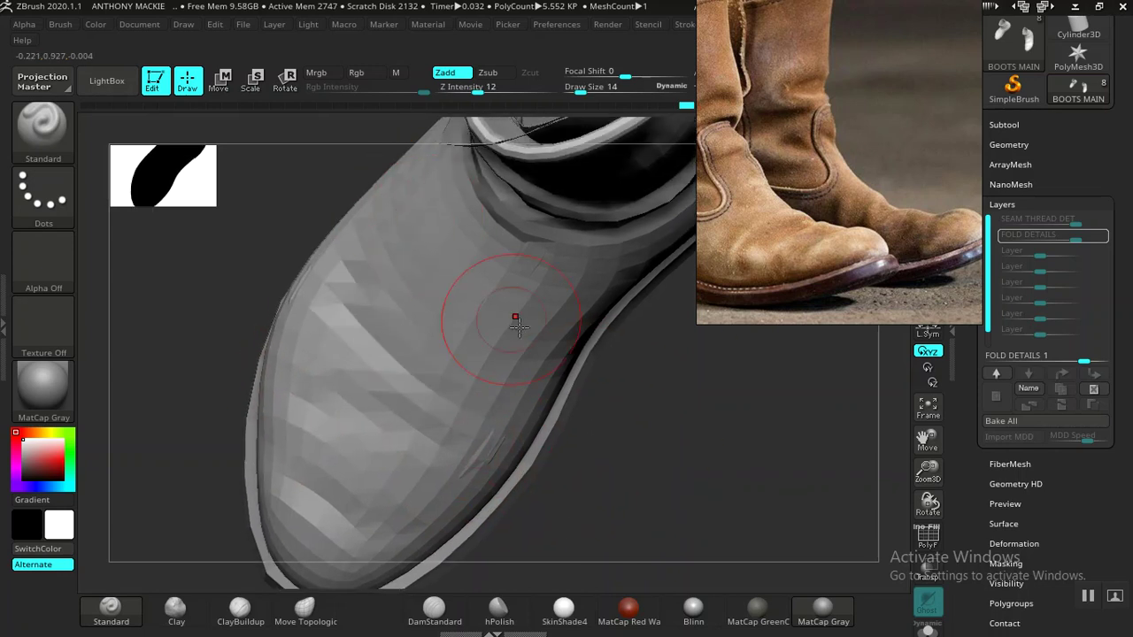
pyautogui.moveTo(550, 356); pyautogui.dragTo(349, 230)
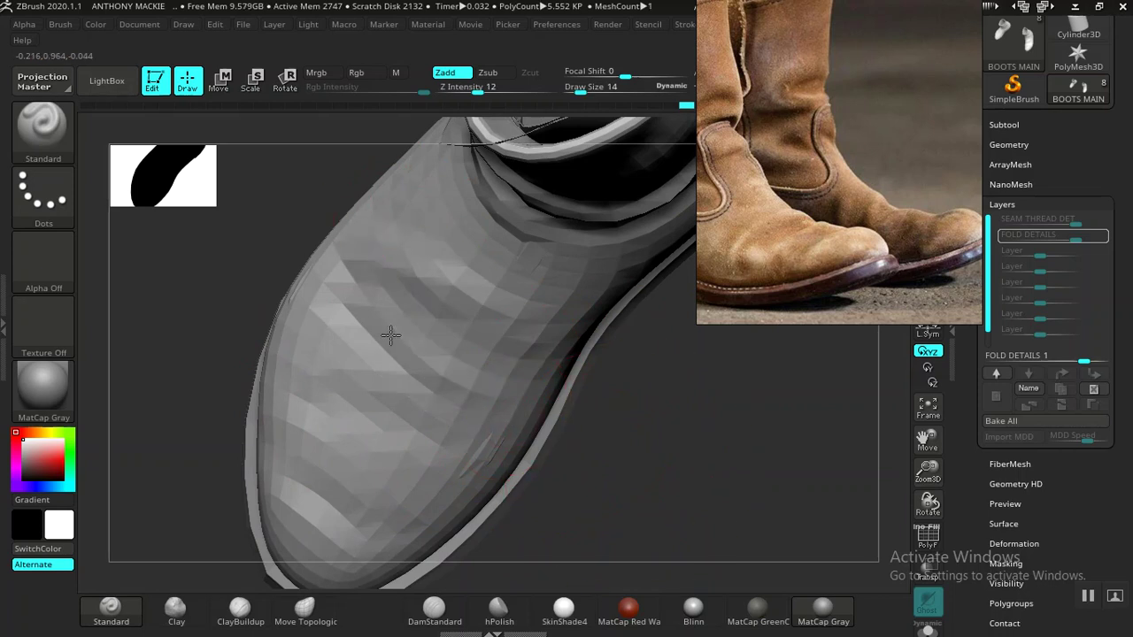
# - Adjust the side of the toe just above the sole with the Move Topological brush
pyautogui.moveTo(522, 452)
pyautogui.mouseDown()
pyautogui.moveTo(609, 478)
pyautogui.moveTo(584, 412)
pyautogui.mouseUp()
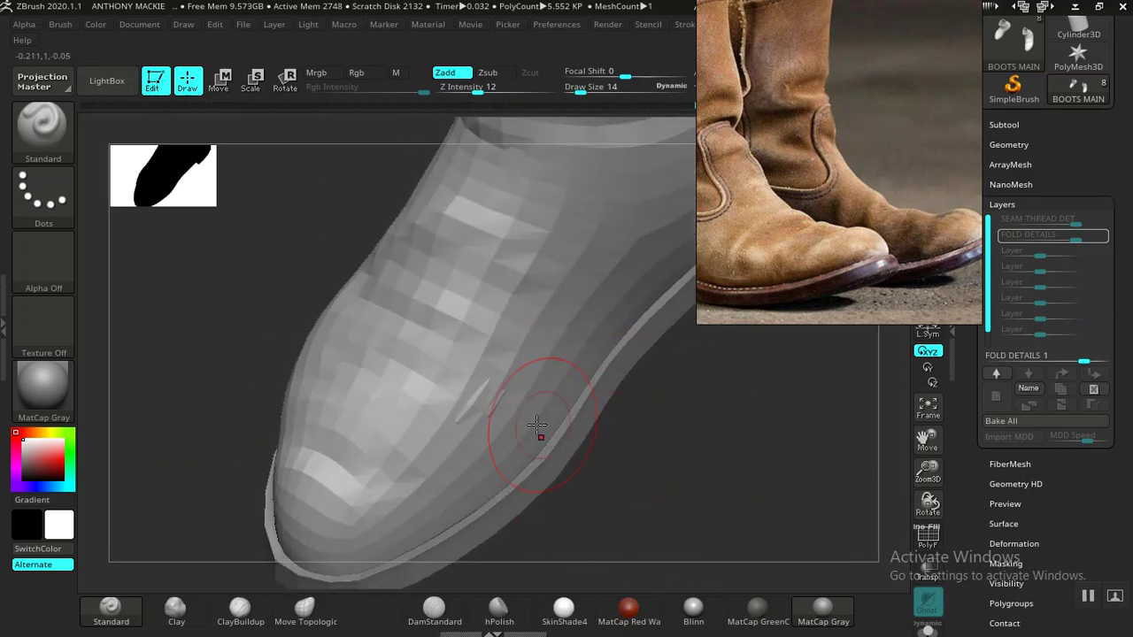
pyautogui.click(305, 609)
pyautogui.moveTo(625, 504); pyautogui.dragTo(468, 380)
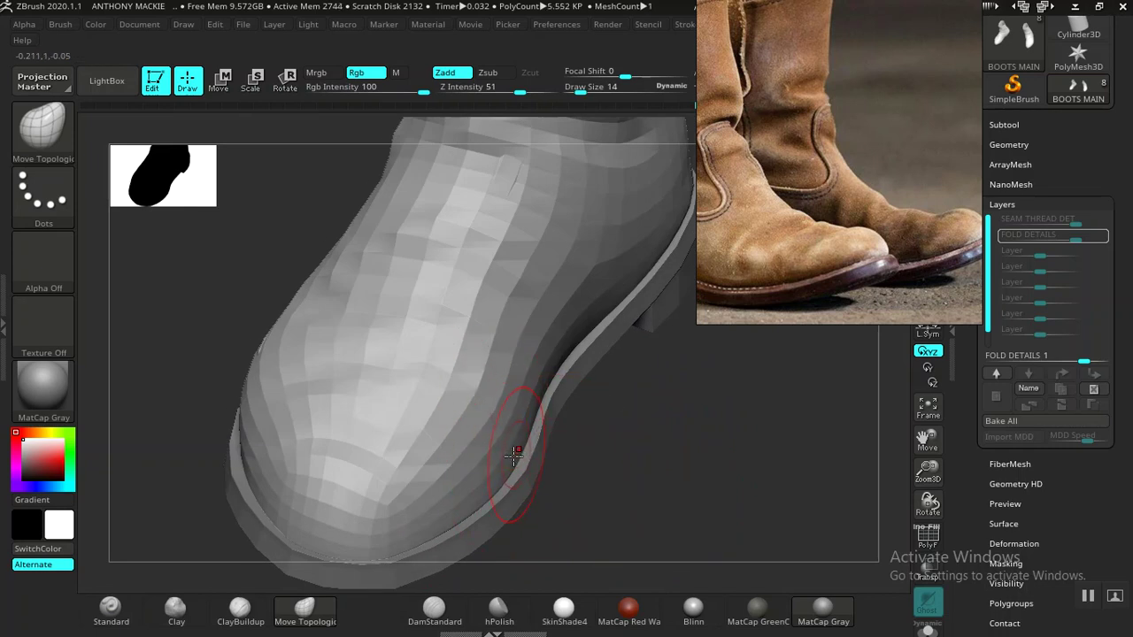
pyautogui.click(110, 609)
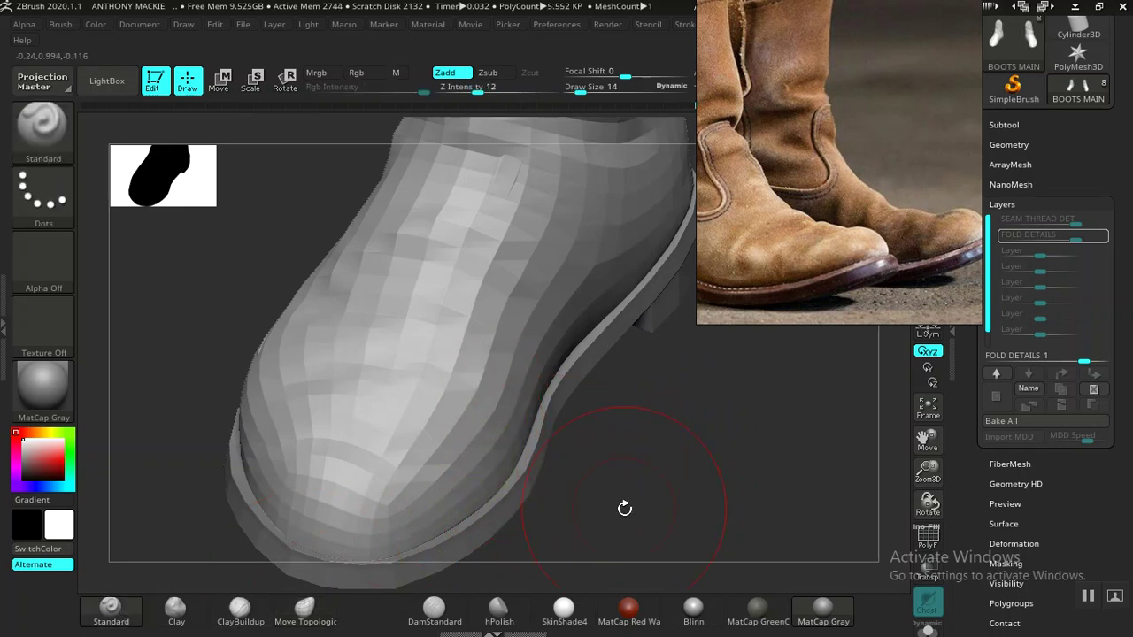
# - Sculpt folds from the instep down the side of the foot with the Standard brush at draw size 14
pyautogui.moveTo(577, 515); pyautogui.dragTo(544, 404)
pyautogui.keyDown('alt'); pyautogui.moveTo(620, 468); pyautogui.dragTo(499, 524); pyautogui.keyUp('alt')
pyautogui.keyDown('alt'); pyautogui.moveTo(573, 506); pyautogui.dragTo(517, 569); pyautogui.keyUp('alt')
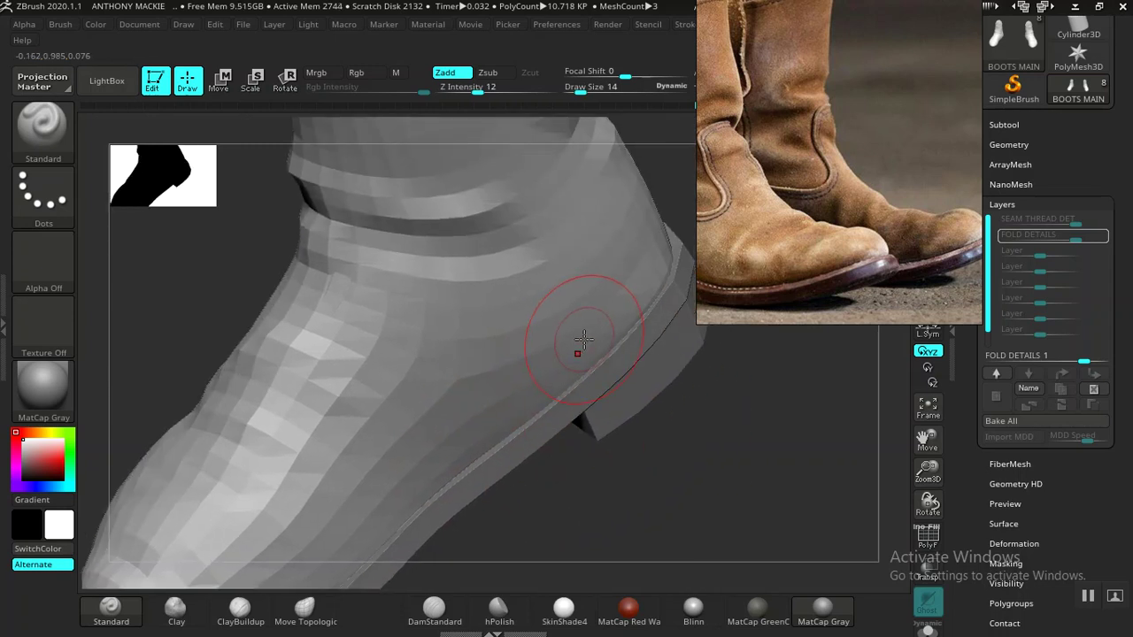
pyautogui.moveTo(434, 358); pyautogui.dragTo(298, 374)
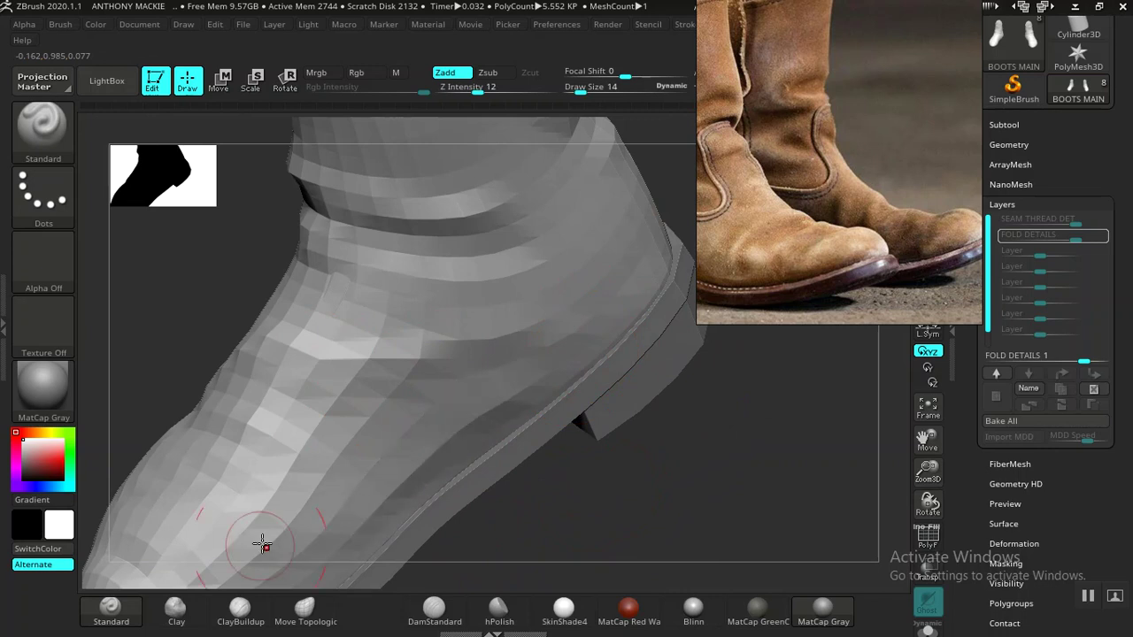
pyautogui.moveTo(288, 521); pyautogui.dragTo(171, 514)
# - Sculpt horizontal folds across the front of the boot shaft with draw size 22, following the reference photo
pyautogui.moveTo(633, 522)
pyautogui.keyDown('alt'); pyautogui.mouseDown()
pyautogui.moveTo(464, 505)
pyautogui.moveTo(495, 484)
pyautogui.moveTo(488, 446)
pyautogui.moveTo(507, 400)
pyautogui.moveTo(522, 453)
pyautogui.moveTo(531, 420)
pyautogui.moveTo(612, 572)
pyautogui.moveTo(652, 454)
pyautogui.mouseUp(); pyautogui.keyUp('alt')
pyautogui.moveTo(813, 163); pyautogui.dragTo(868, 262, button='middle')
pyautogui.moveTo(652, 402)
pyautogui.mouseDown()
pyautogui.moveTo(554, 425)
pyautogui.moveTo(620, 447)
pyautogui.moveTo(579, 460)
pyautogui.moveTo(482, 453)
pyautogui.moveTo(440, 425)
pyautogui.moveTo(386, 343)
pyautogui.mouseUp()
pyautogui.moveTo(597, 456)
pyautogui.mouseDown()
pyautogui.moveTo(580, 467)
pyautogui.moveTo(483, 442)
pyautogui.mouseUp()
pyautogui.moveTo(590, 438); pyautogui.dragTo(487, 436)
pyautogui.moveTo(566, 434); pyautogui.dragTo(585, 431)
pyautogui.moveTo(686, 451); pyautogui.dragTo(492, 485)
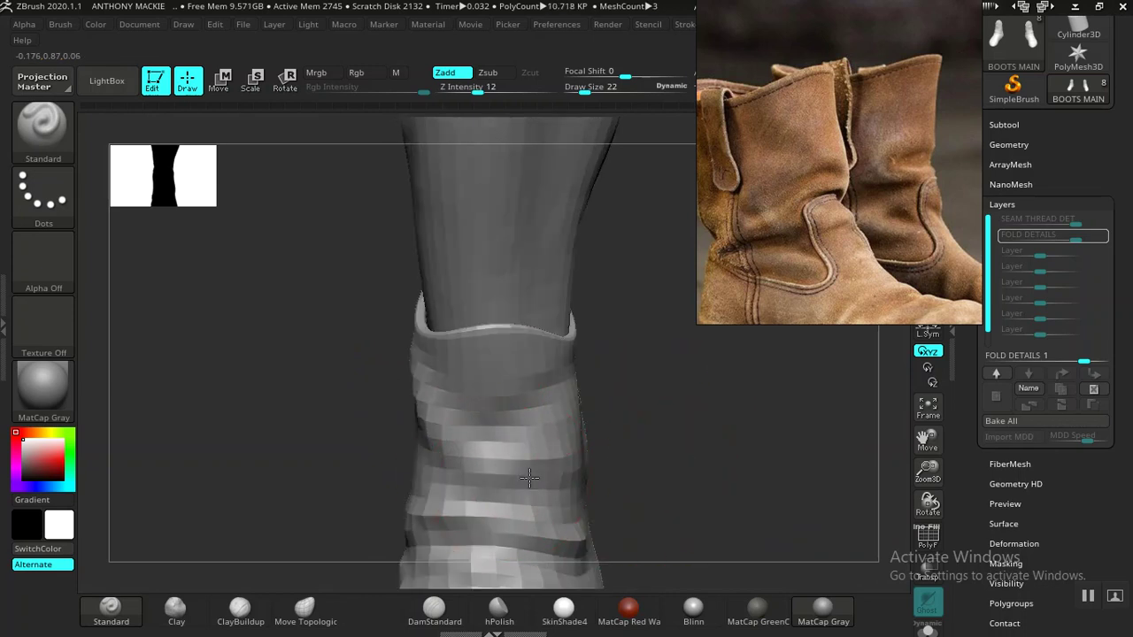
# - Extend the leather folds around the side of the shaft between the collar and the ankle bands
pyautogui.keyDown('alt'); pyautogui.moveTo(597, 491); pyautogui.dragTo(572, 396); pyautogui.keyUp('alt')
pyautogui.moveTo(634, 478); pyautogui.dragTo(692, 457)
pyautogui.moveTo(795, 227); pyautogui.dragTo(885, 239, button='middle')
pyautogui.moveTo(695, 400); pyautogui.dragTo(587, 403)
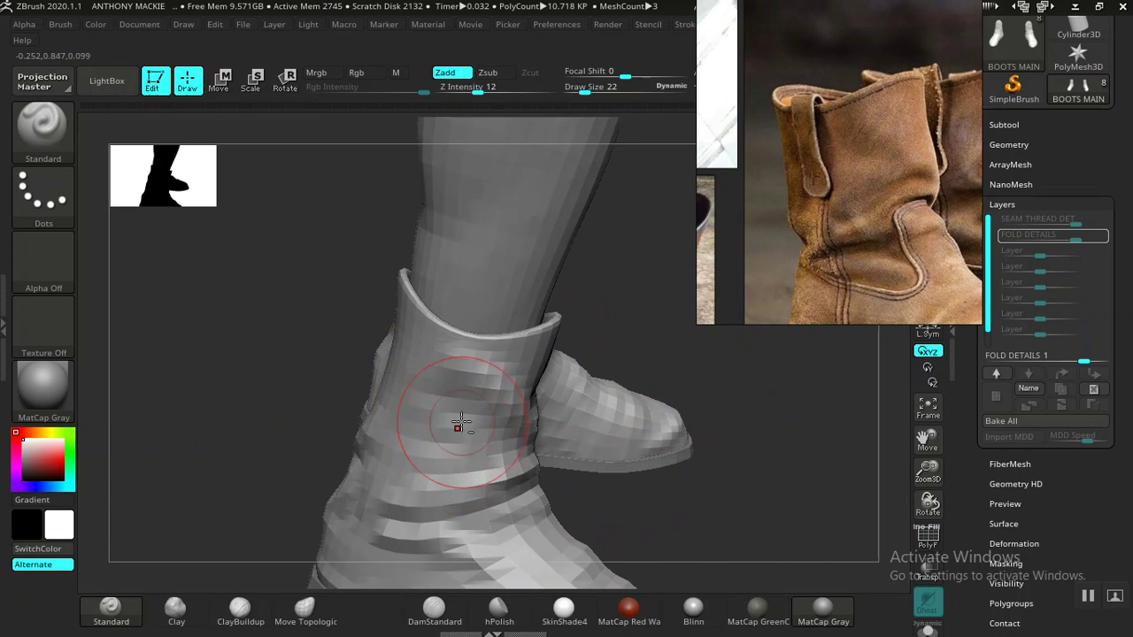
pyautogui.moveTo(576, 457); pyautogui.dragTo(292, 496)
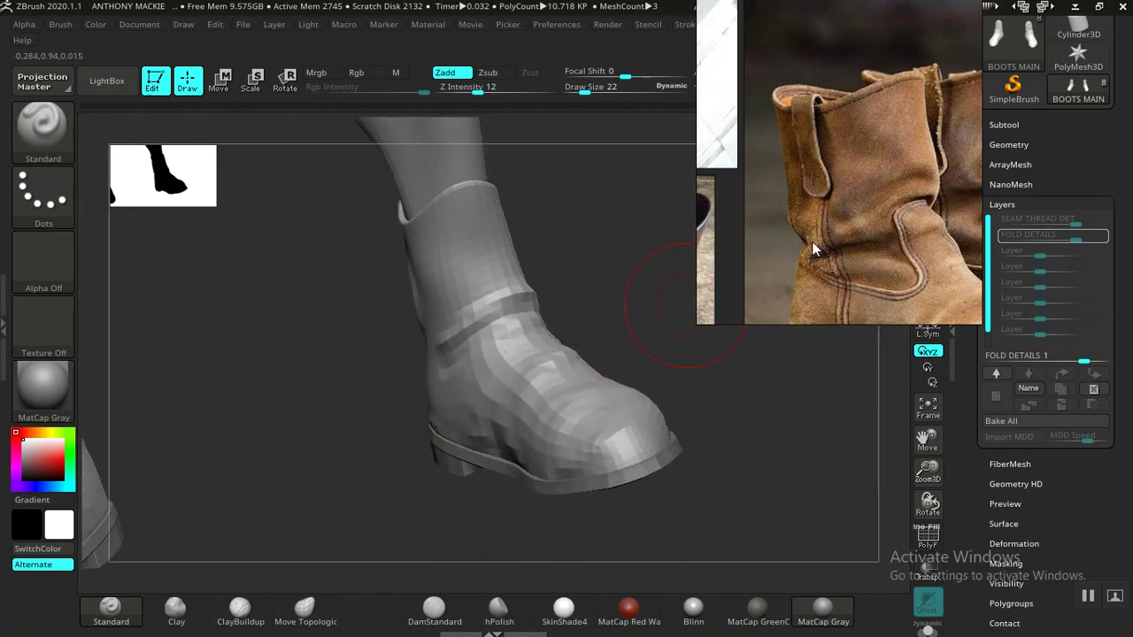
# - Sculpt slouched folds on the inner side and back of the shaft above the heel, matching the reference boots
pyautogui.moveTo(781, 239); pyautogui.dragTo(782, 234, button='middle')
pyautogui.moveTo(599, 292)
pyautogui.mouseDown()
pyautogui.moveTo(576, 316)
pyautogui.moveTo(580, 342)
pyautogui.moveTo(605, 299)
pyautogui.moveTo(622, 300)
pyautogui.moveTo(559, 312)
pyautogui.mouseUp()
pyautogui.moveTo(578, 364); pyautogui.dragTo(575, 333)
pyautogui.moveTo(367, 425); pyautogui.dragTo(628, 347)
pyautogui.moveTo(585, 418); pyautogui.dragTo(451, 418, button='right')
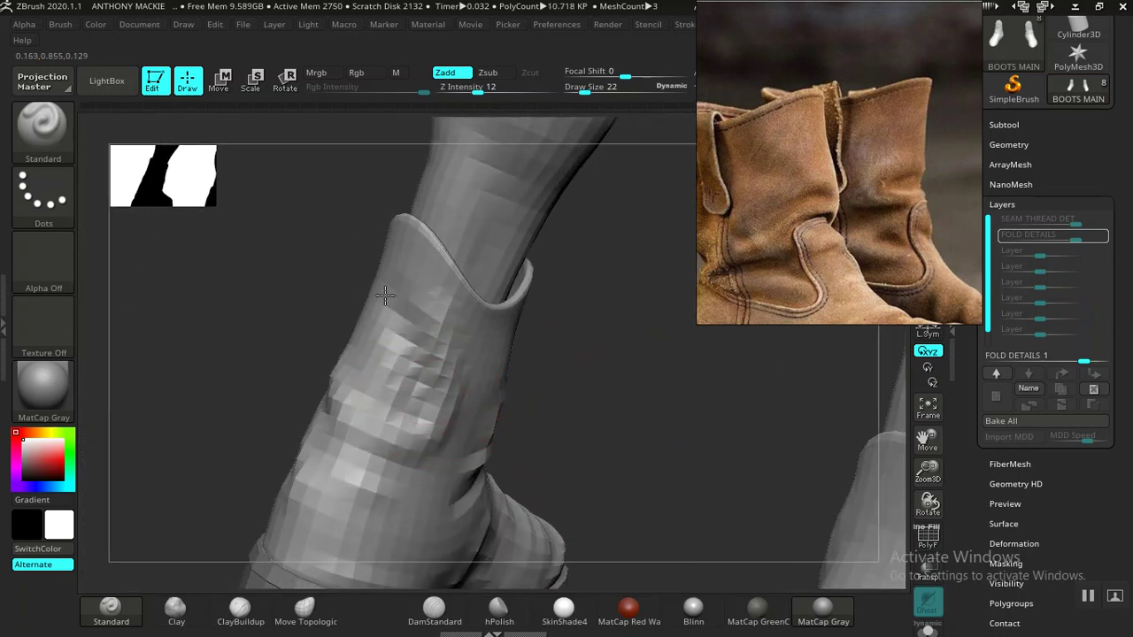
pyautogui.moveTo(506, 376); pyautogui.dragTo(393, 389, button='right')
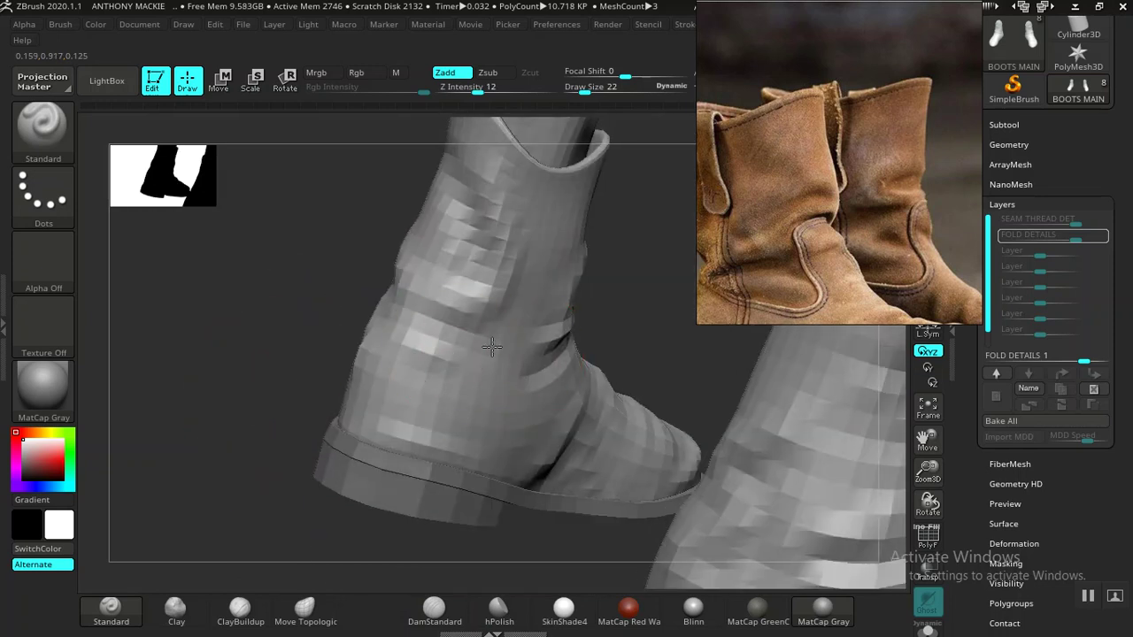
# - Sculpt broader folds around the upper shaft below the collar with the brush at draw size 26
pyautogui.moveTo(600, 273)
pyautogui.mouseDown(button='right')
pyautogui.moveTo(561, 374)
pyautogui.moveTo(538, 322)
pyautogui.moveTo(658, 331)
pyautogui.moveTo(660, 369)
pyautogui.moveTo(742, 384)
pyautogui.moveTo(738, 444)
pyautogui.moveTo(507, 352)
pyautogui.mouseUp(button='right')
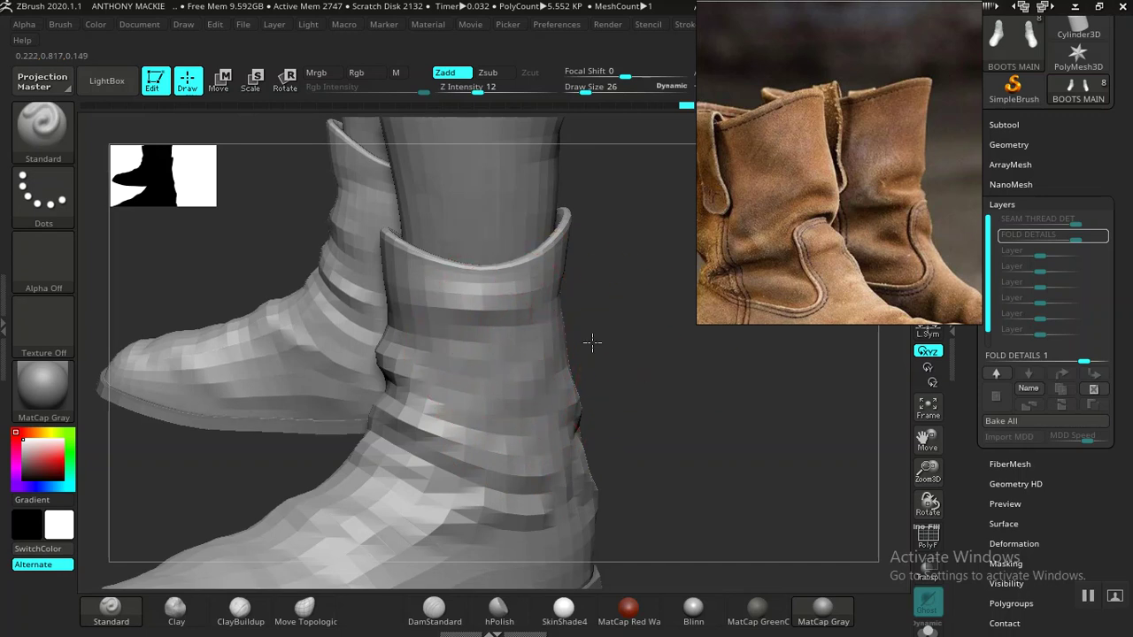
pyautogui.press('f')
pyautogui.moveTo(620, 403); pyautogui.dragTo(696, 389)
pyautogui.keyDown('alt'); pyautogui.moveTo(384, 384); pyautogui.dragTo(446, 482); pyautogui.keyUp('alt')
pyautogui.moveTo(379, 379); pyautogui.dragTo(405, 434)
pyautogui.press('f')
pyautogui.moveTo(404, 433); pyautogui.dragTo(314, 363, button='right')
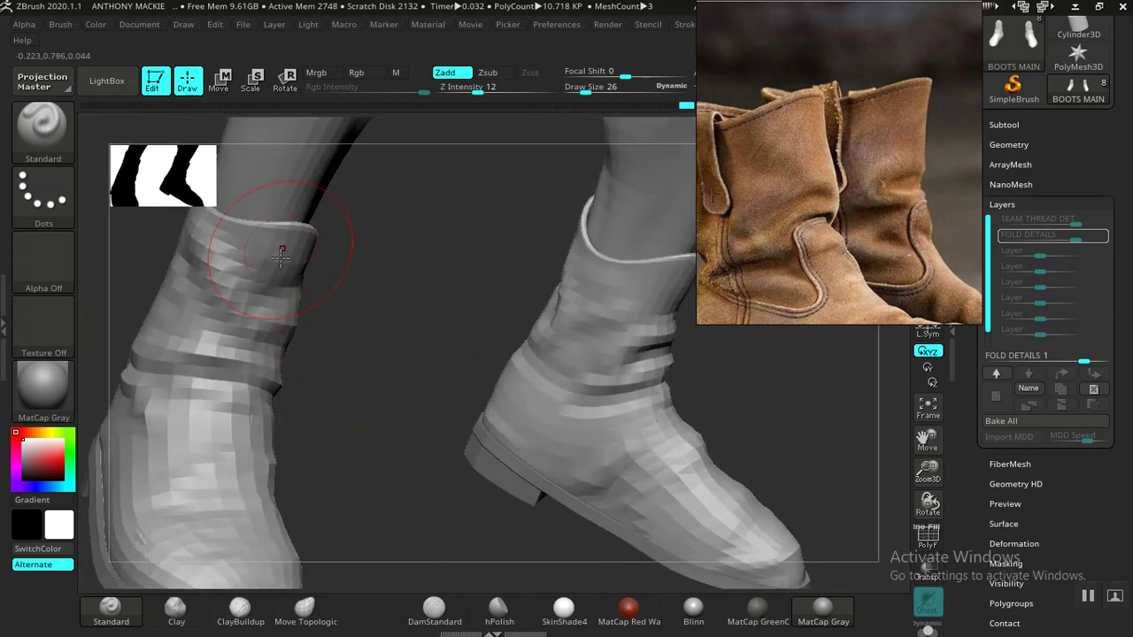
pyautogui.press('f')
pyautogui.moveTo(382, 455); pyautogui.dragTo(554, 448)
pyautogui.moveTo(553, 449)
pyautogui.mouseDown(button='right')
pyautogui.moveTo(551, 384)
pyautogui.moveTo(615, 384)
pyautogui.moveTo(604, 450)
pyautogui.moveTo(567, 442)
pyautogui.moveTo(624, 430)
pyautogui.moveTo(600, 422)
pyautogui.moveTo(594, 435)
pyautogui.moveTo(551, 444)
pyautogui.mouseUp(button='right')
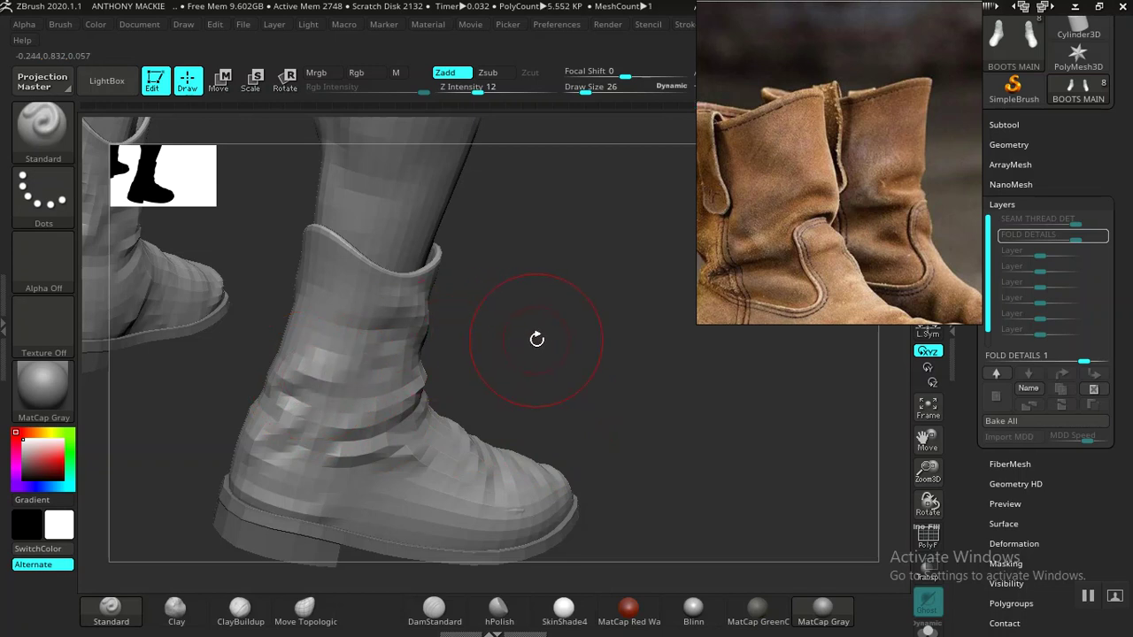
# - Subdivide the boots mesh and sculpt a deeper crease across the instep
pyautogui.hotkey('ctrl', 'd')
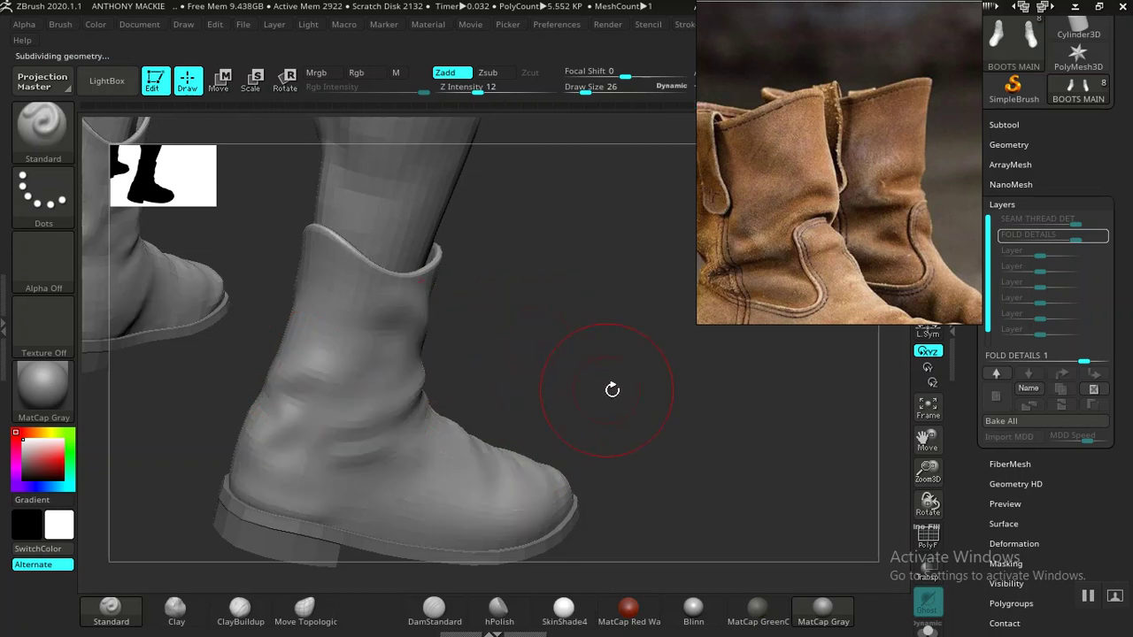
pyautogui.keyDown('alt'); pyautogui.moveTo(629, 416); pyautogui.dragTo(624, 389); pyautogui.keyUp('alt')
pyautogui.moveTo(536, 496); pyautogui.dragTo(482, 351)
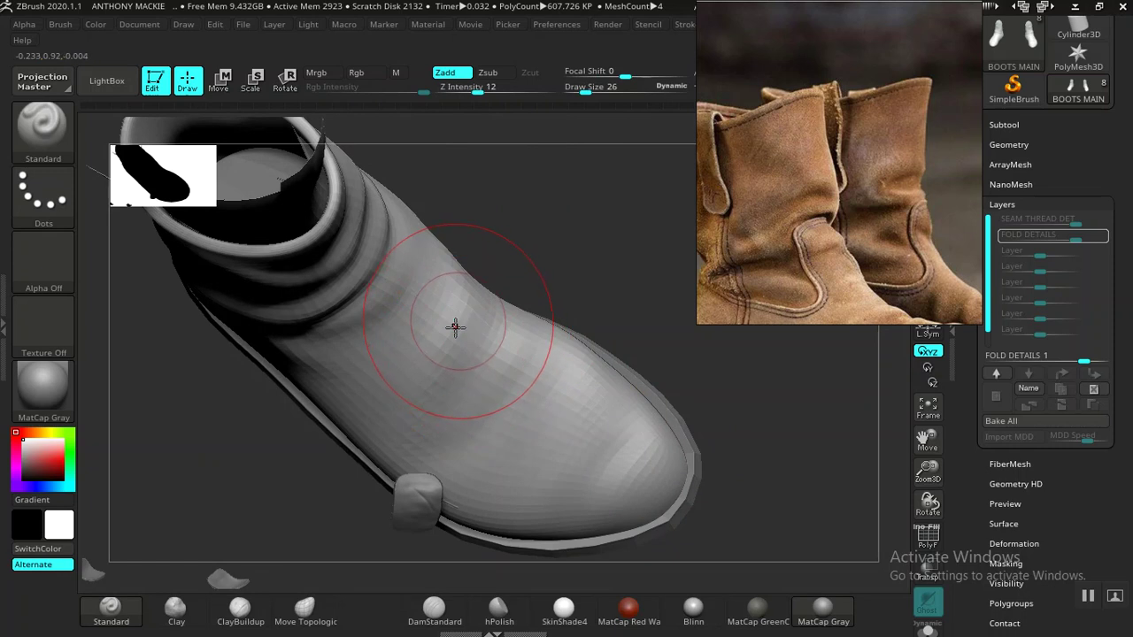
pyautogui.hotkey('ctrl', 'z')
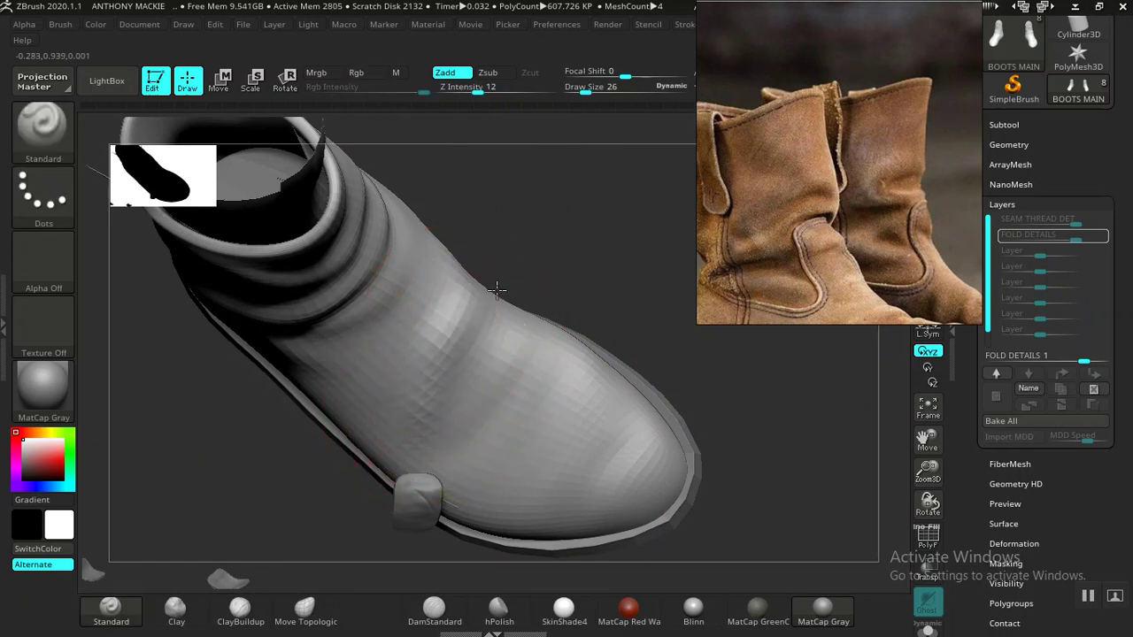
# - Sculpt a soft fold across the top of the toe
pyautogui.moveTo(614, 306); pyautogui.dragTo(523, 371)
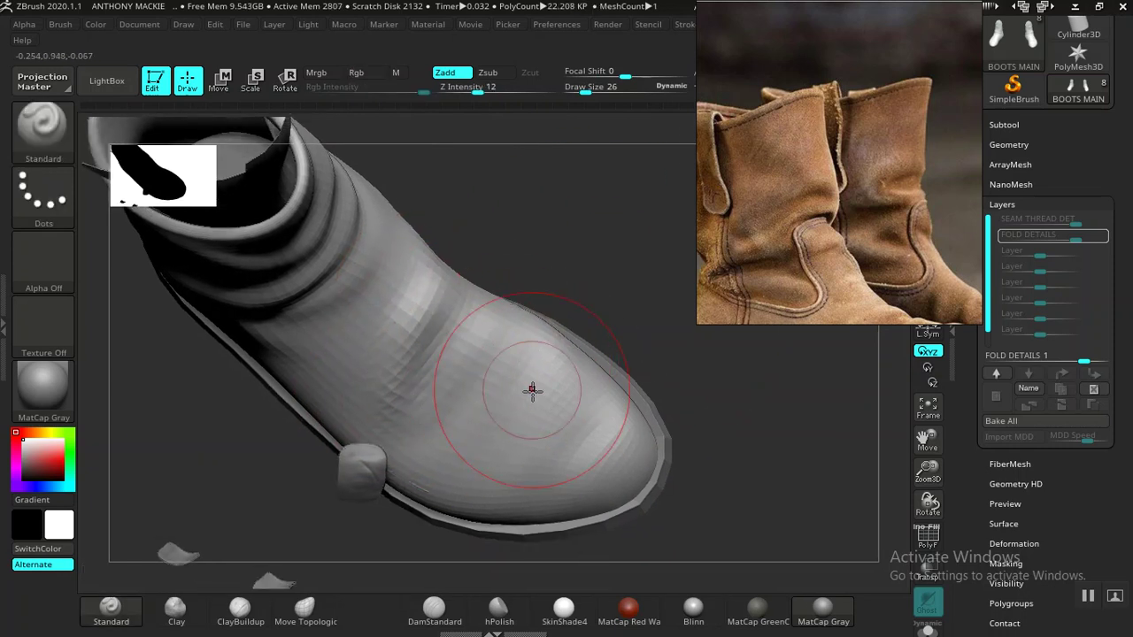
pyautogui.moveTo(635, 365)
pyautogui.mouseDown()
pyautogui.moveTo(665, 256)
pyautogui.moveTo(635, 245)
pyautogui.moveTo(640, 336)
pyautogui.mouseUp()
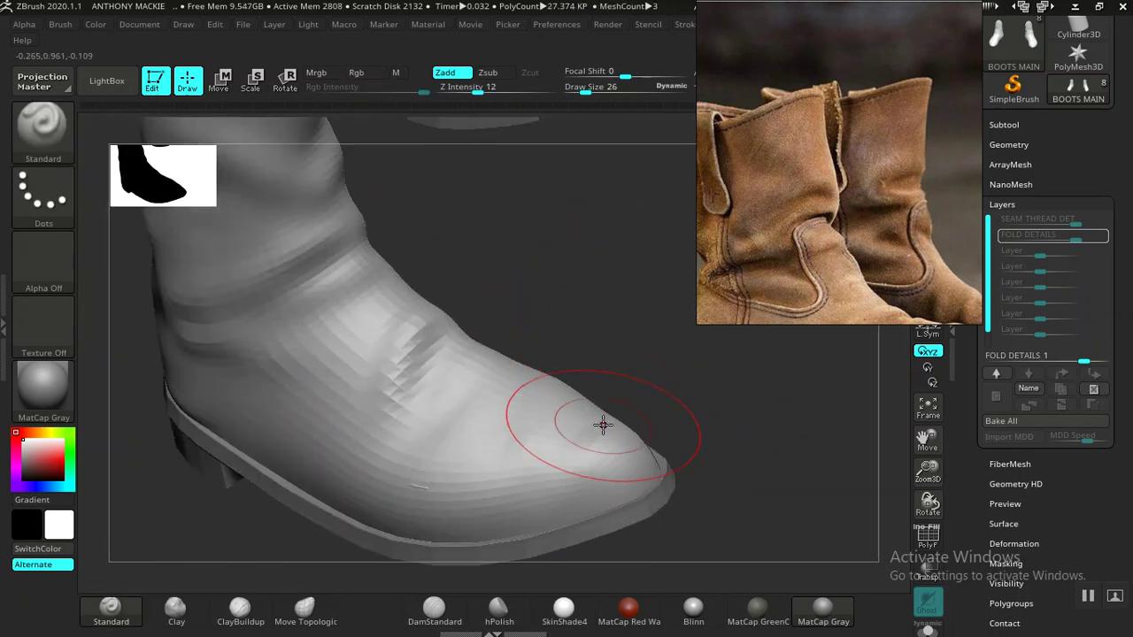
pyautogui.moveTo(616, 387)
pyautogui.mouseDown()
pyautogui.moveTo(629, 440)
pyautogui.moveTo(624, 427)
pyautogui.mouseUp()
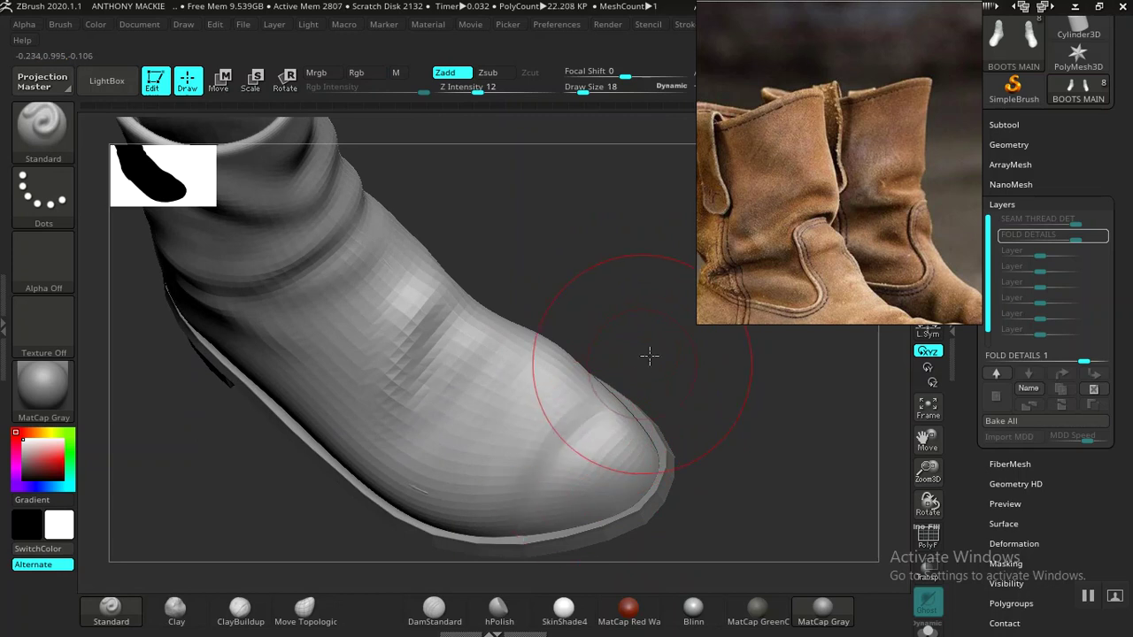
# - Sculpt creases across the instep and the inner side of the toe with the Standard brush at draw size 26
pyautogui.moveTo(649, 355); pyautogui.dragTo(591, 409)
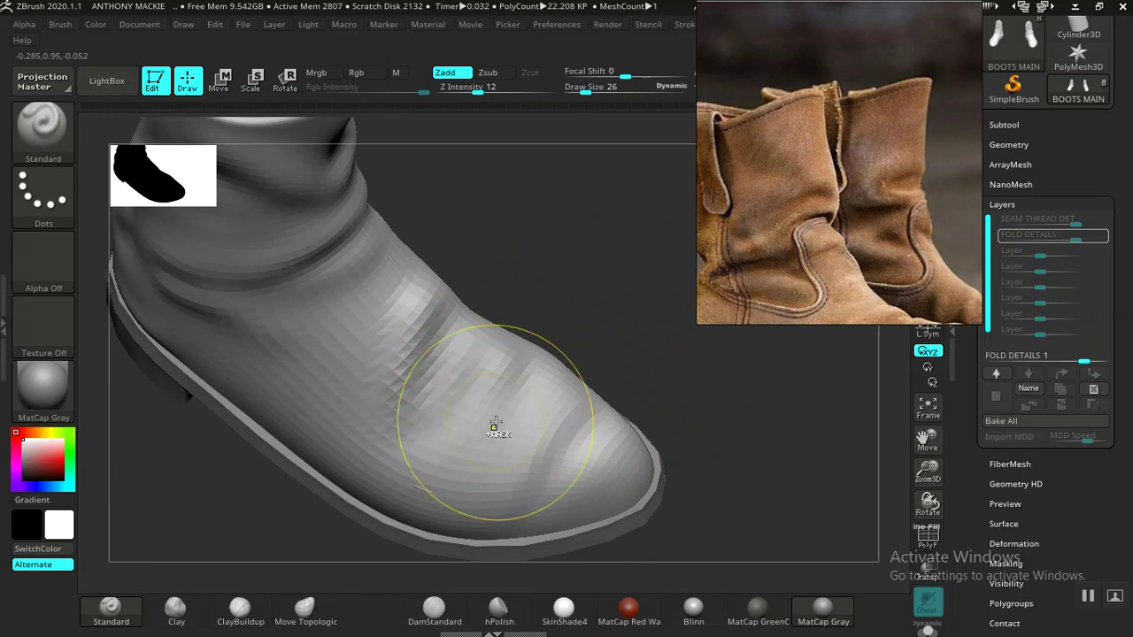
pyautogui.moveTo(632, 349)
pyautogui.mouseDown()
pyautogui.moveTo(602, 437)
pyautogui.moveTo(545, 408)
pyautogui.mouseUp()
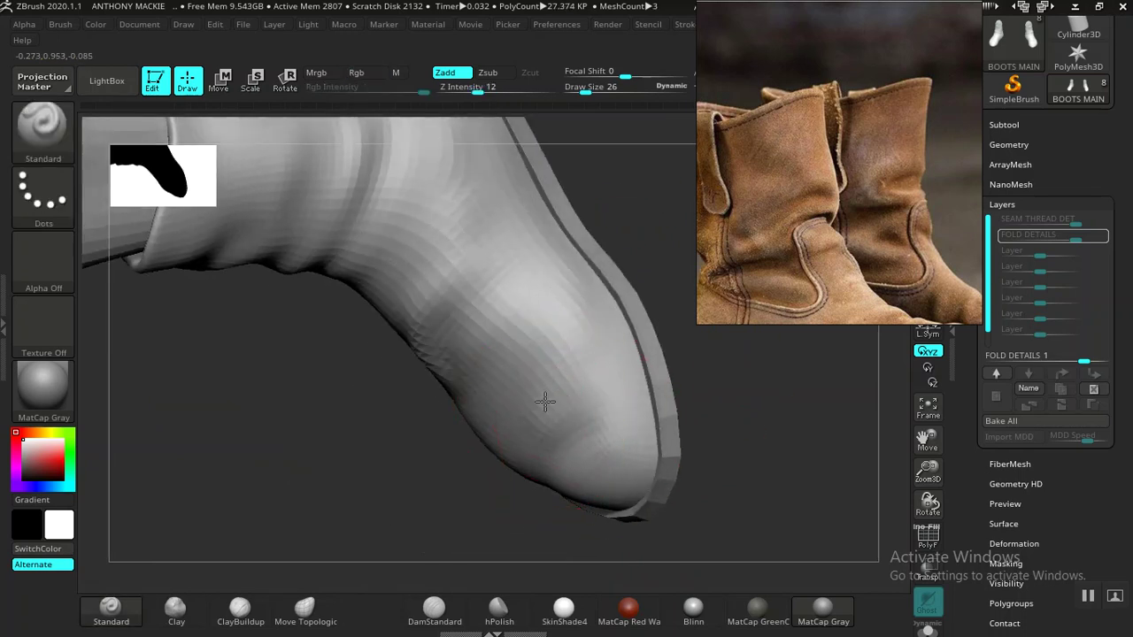
pyautogui.moveTo(573, 307); pyautogui.dragTo(593, 294)
pyautogui.moveTo(581, 334); pyautogui.dragTo(558, 416)
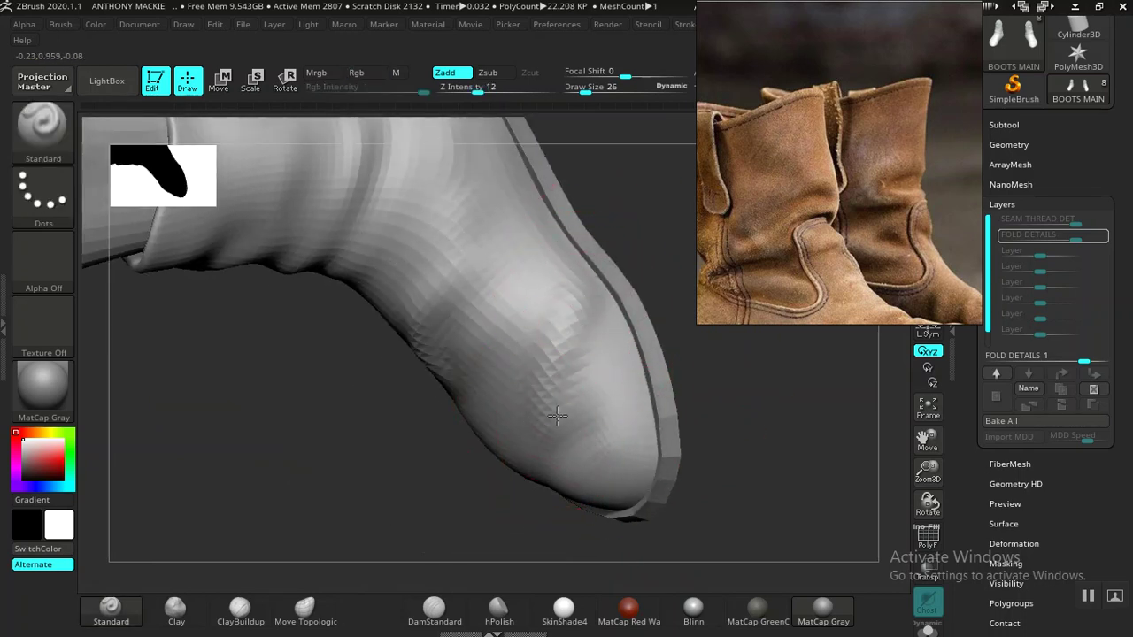
pyautogui.moveTo(640, 290)
pyautogui.mouseDown()
pyautogui.moveTo(632, 308)
pyautogui.moveTo(632, 245)
pyautogui.moveTo(680, 285)
pyautogui.moveTo(630, 263)
pyautogui.moveTo(575, 275)
pyautogui.moveTo(519, 362)
pyautogui.mouseUp()
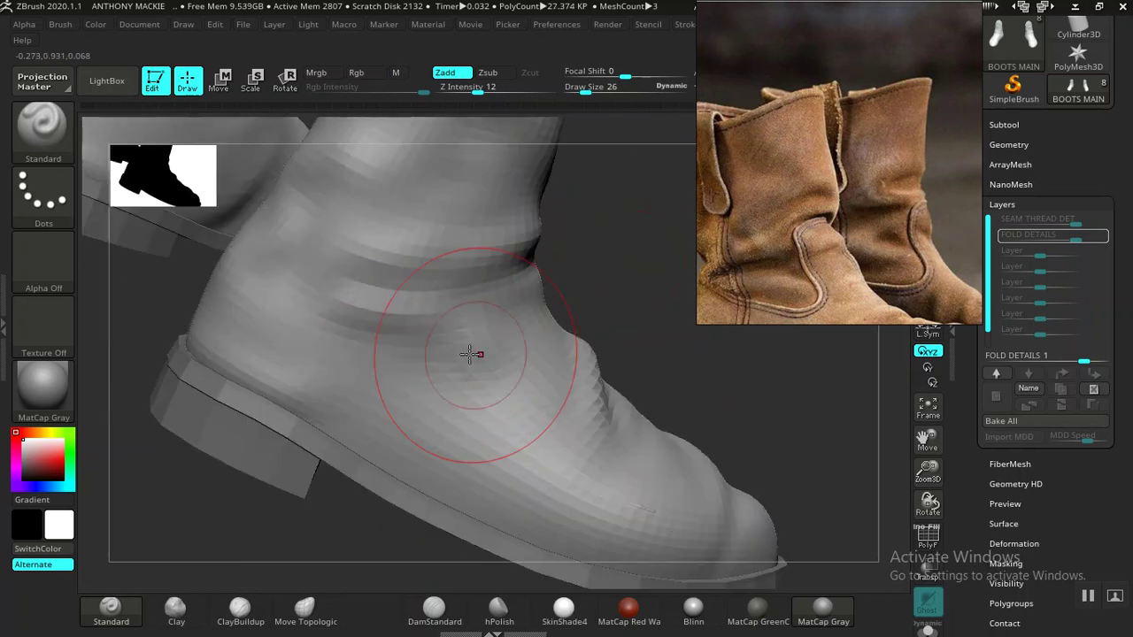
pyautogui.moveTo(558, 328)
pyautogui.mouseDown()
pyautogui.moveTo(581, 306)
pyautogui.moveTo(608, 316)
pyautogui.moveTo(534, 400)
pyautogui.mouseUp()
pyautogui.moveTo(636, 340)
pyautogui.mouseDown()
pyautogui.moveTo(670, 339)
pyautogui.moveTo(637, 331)
pyautogui.moveTo(563, 223)
pyautogui.moveTo(591, 296)
pyautogui.moveTo(624, 329)
pyautogui.mouseUp()
# - Carve the instep crease down the outer side of the foot toward the sole, following the reference boots
pyautogui.scroll(4, 822, 253)
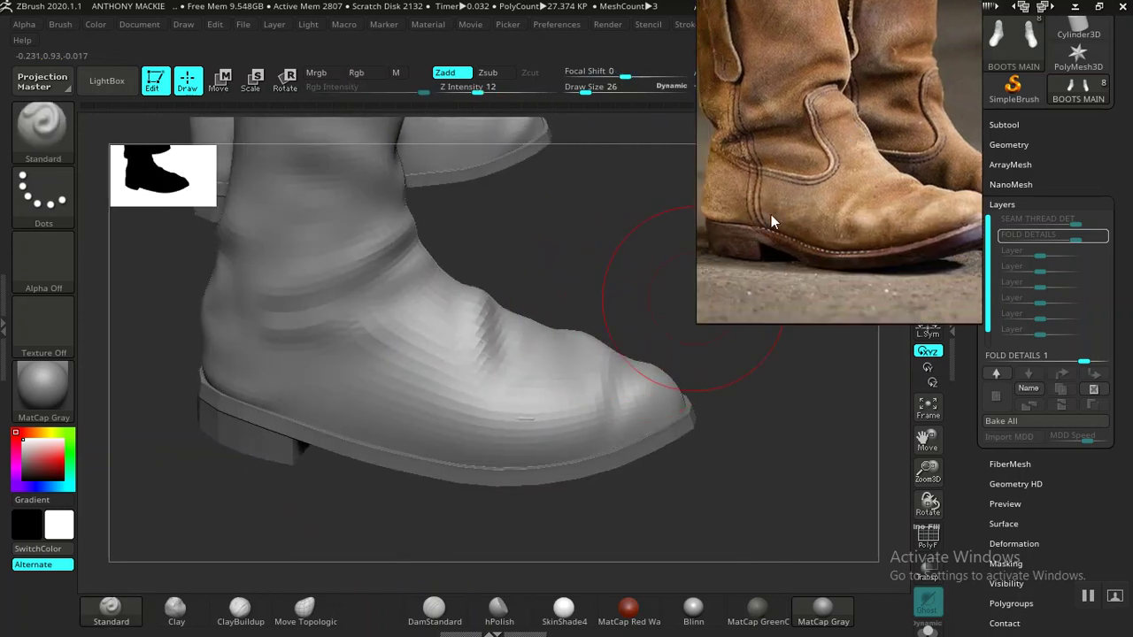
pyautogui.moveTo(574, 255); pyautogui.dragTo(516, 389)
pyautogui.hotkey('ctrl', 'z')
pyautogui.moveTo(488, 309)
pyautogui.keyDown('alt'); pyautogui.mouseDown()
pyautogui.moveTo(488, 389)
pyautogui.moveTo(510, 434)
pyautogui.mouseUp(); pyautogui.keyUp('alt')
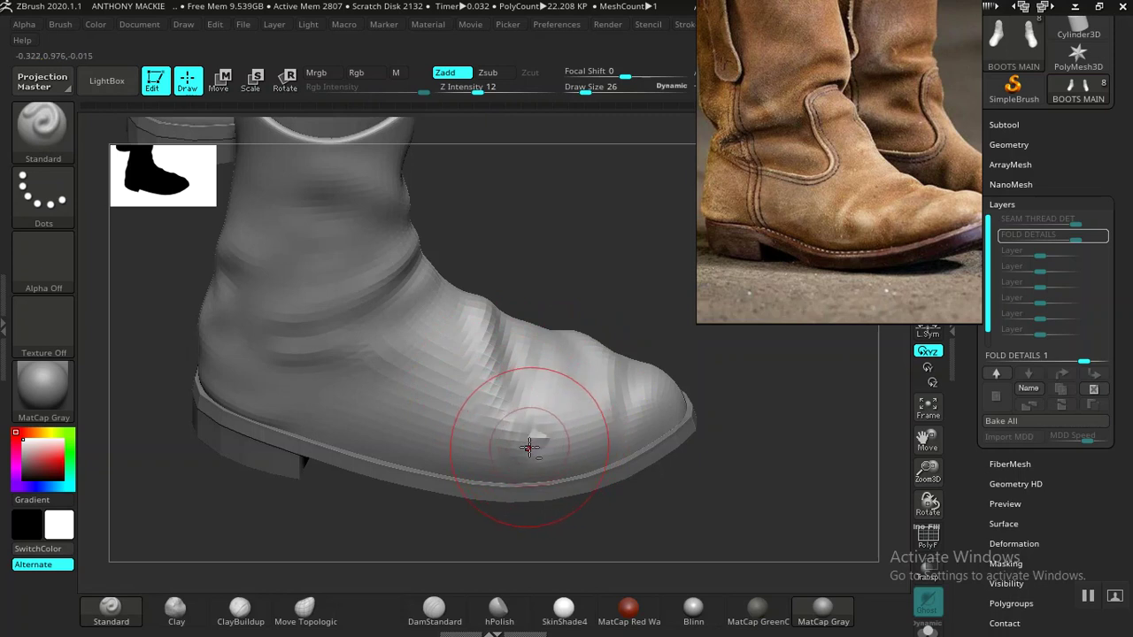
pyautogui.moveTo(567, 393)
pyautogui.mouseDown()
pyautogui.moveTo(582, 299)
pyautogui.moveTo(481, 417)
pyautogui.mouseUp()
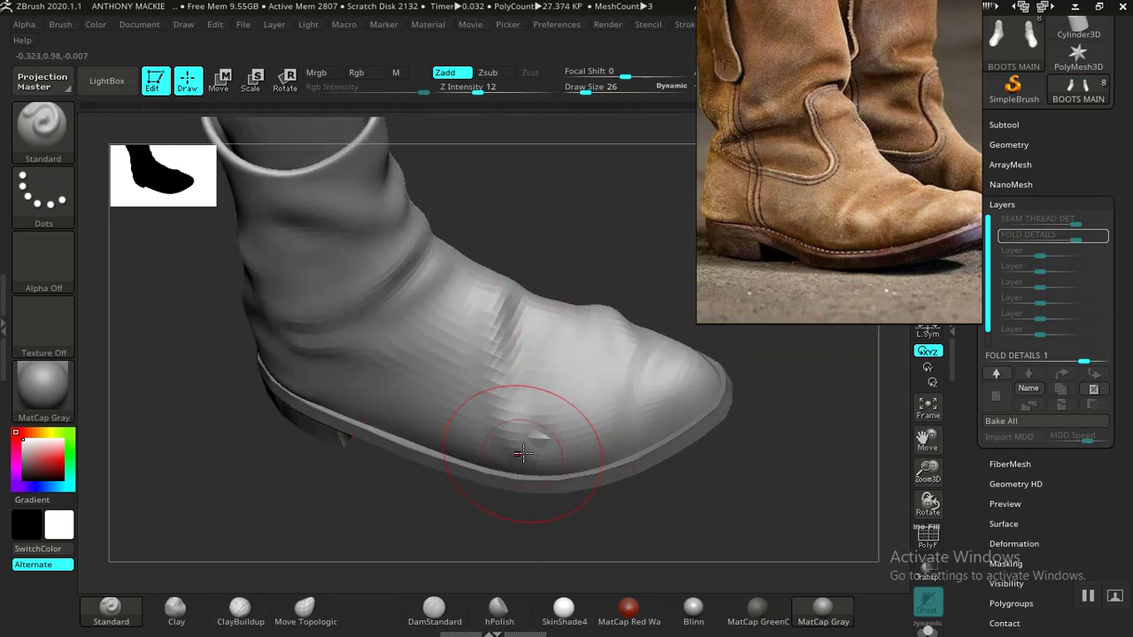
pyautogui.press('ctrl')
pyautogui.keyDown('alt'); pyautogui.moveTo(508, 352); pyautogui.dragTo(531, 446); pyautogui.keyUp('alt')
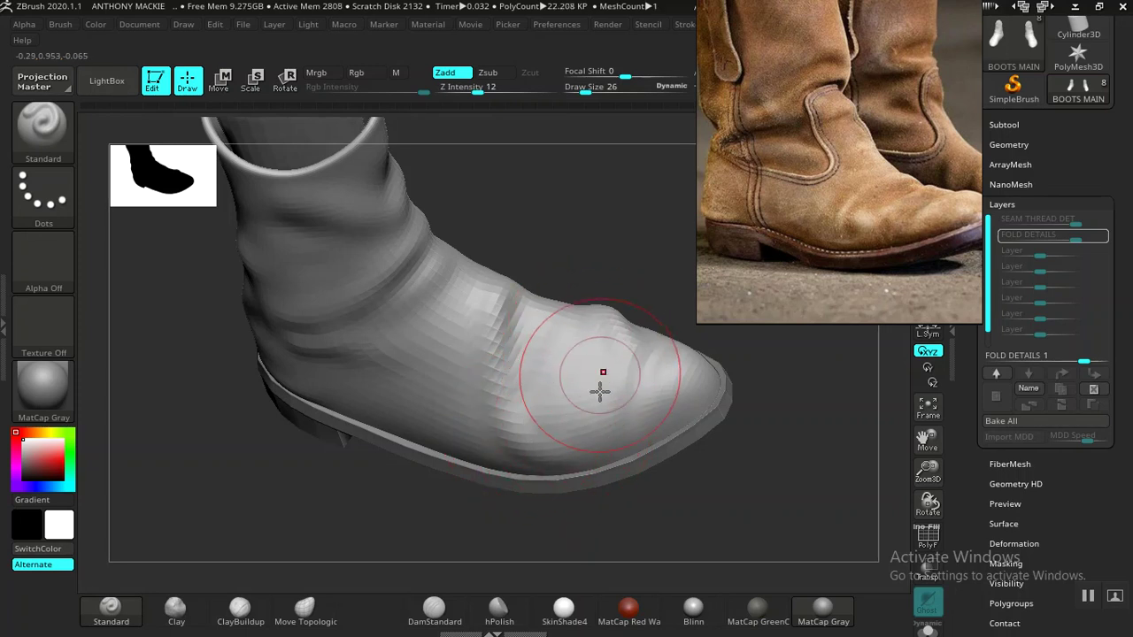
# - Sculpt narrower wrinkles across the outer side of the foot behind the toe cap, reducing the draw size to 22
pyautogui.moveTo(627, 266)
pyautogui.mouseDown()
pyautogui.moveTo(632, 194)
pyautogui.moveTo(657, 245)
pyautogui.moveTo(632, 273)
pyautogui.mouseUp()
pyautogui.keyDown('alt'); pyautogui.moveTo(633, 321); pyautogui.dragTo(561, 345); pyautogui.keyUp('alt')
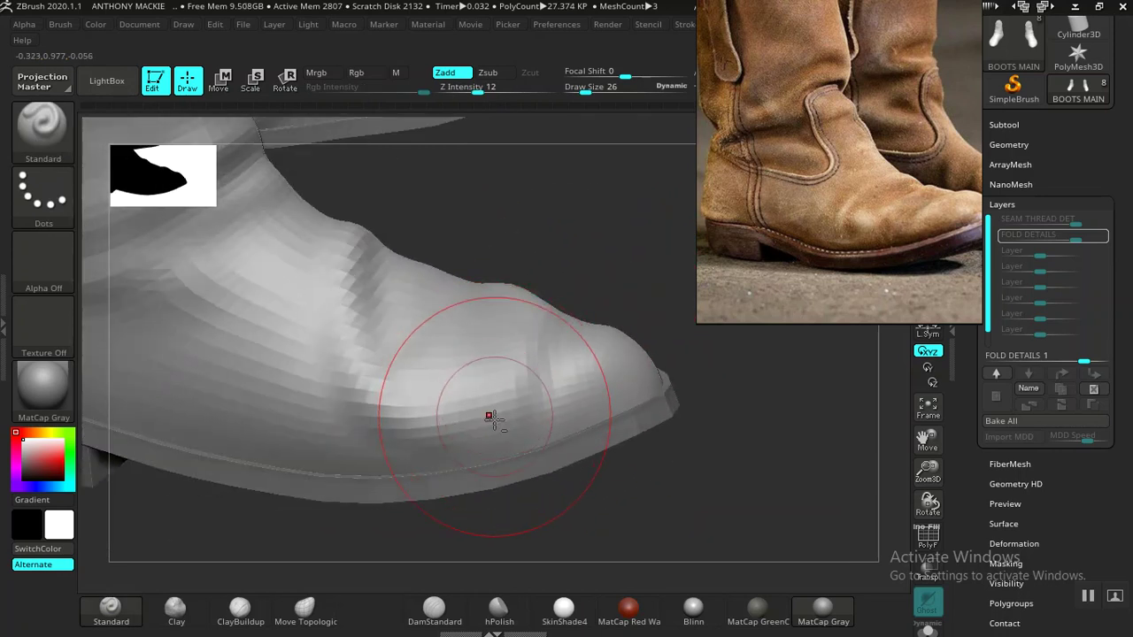
pyautogui.moveTo(574, 276)
pyautogui.mouseDown()
pyautogui.moveTo(581, 327)
pyautogui.moveTo(569, 307)
pyautogui.mouseUp()
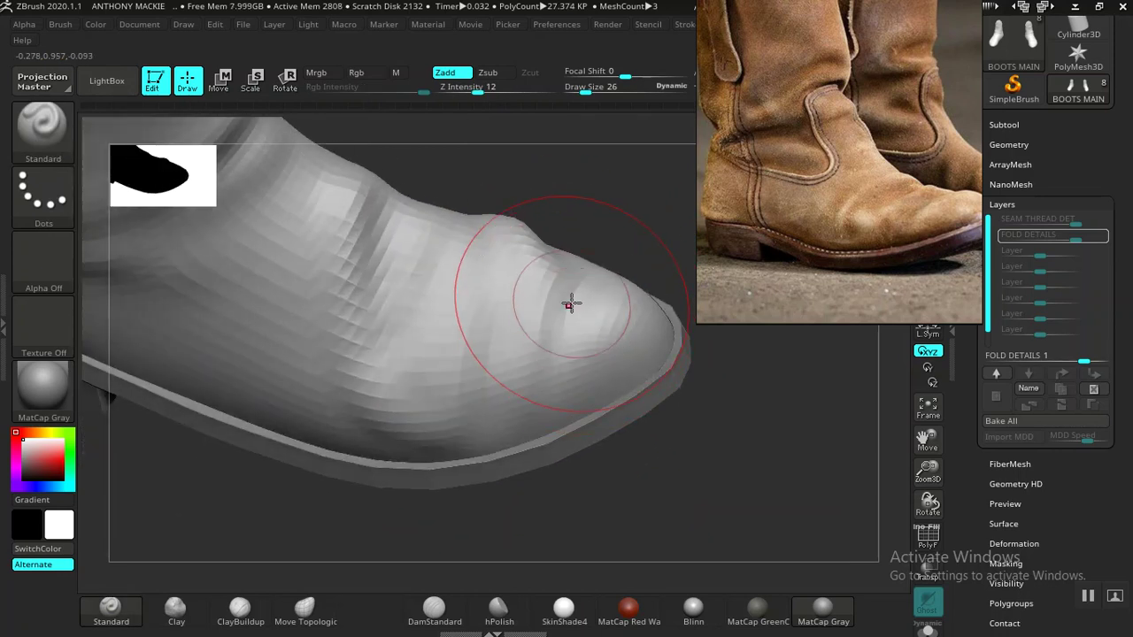
pyautogui.press('[')
pyautogui.moveTo(652, 189); pyautogui.dragTo(615, 203)
pyautogui.moveTo(634, 301)
pyautogui.mouseDown()
pyautogui.moveTo(558, 268)
pyautogui.moveTo(592, 278)
pyautogui.moveTo(589, 235)
pyautogui.moveTo(629, 316)
pyautogui.moveTo(649, 309)
pyautogui.moveTo(444, 379)
pyautogui.mouseUp()
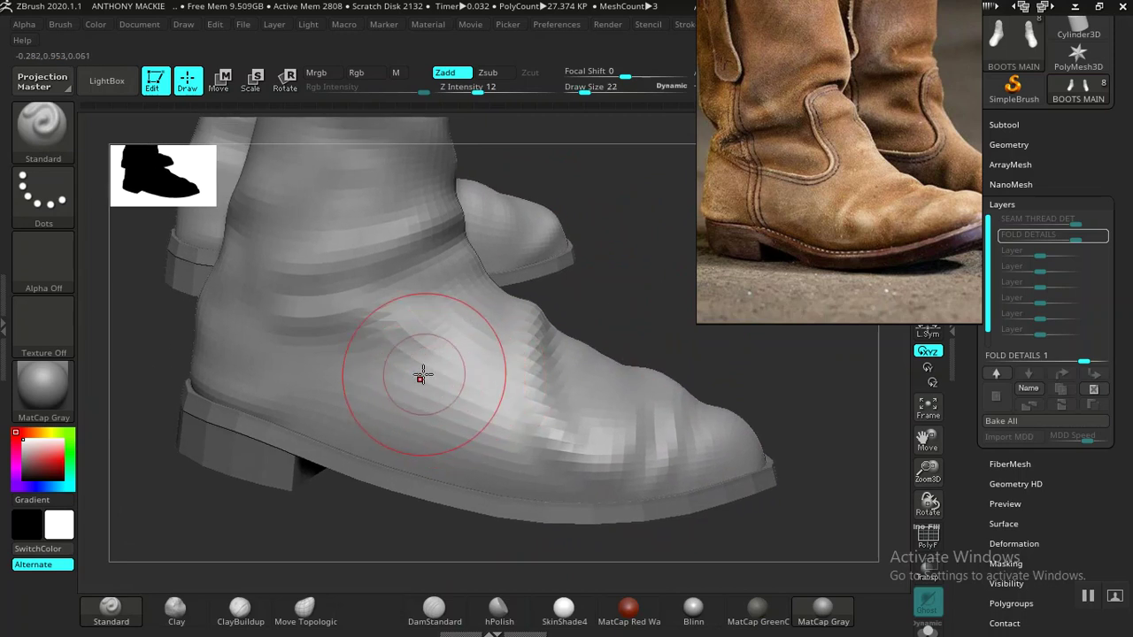
# - Sculpt shallow folds along the outer side above the sole and soften them with the Smooth brush at Z Intensity 6
pyautogui.moveTo(405, 368); pyautogui.dragTo(279, 363)
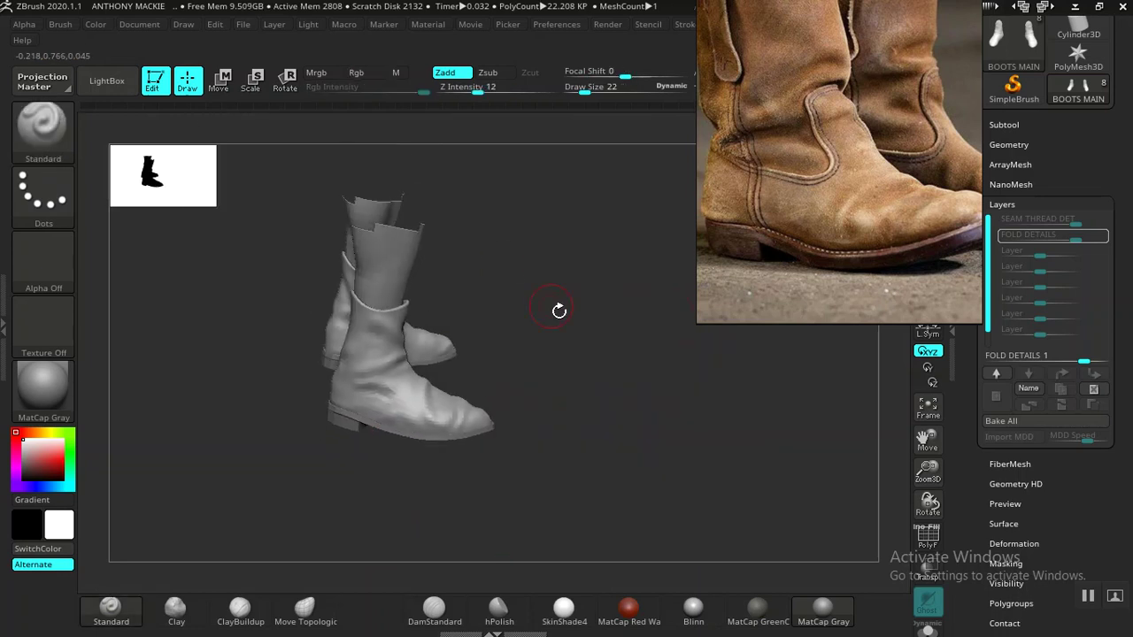
pyautogui.moveTo(561, 309)
pyautogui.keyDown('shift'); pyautogui.mouseDown()
pyautogui.moveTo(554, 324)
pyautogui.moveTo(536, 304)
pyautogui.moveTo(637, 404)
pyautogui.moveTo(641, 460)
pyautogui.mouseUp(); pyautogui.keyUp('shift')
pyautogui.moveTo(638, 314); pyautogui.dragTo(493, 337)
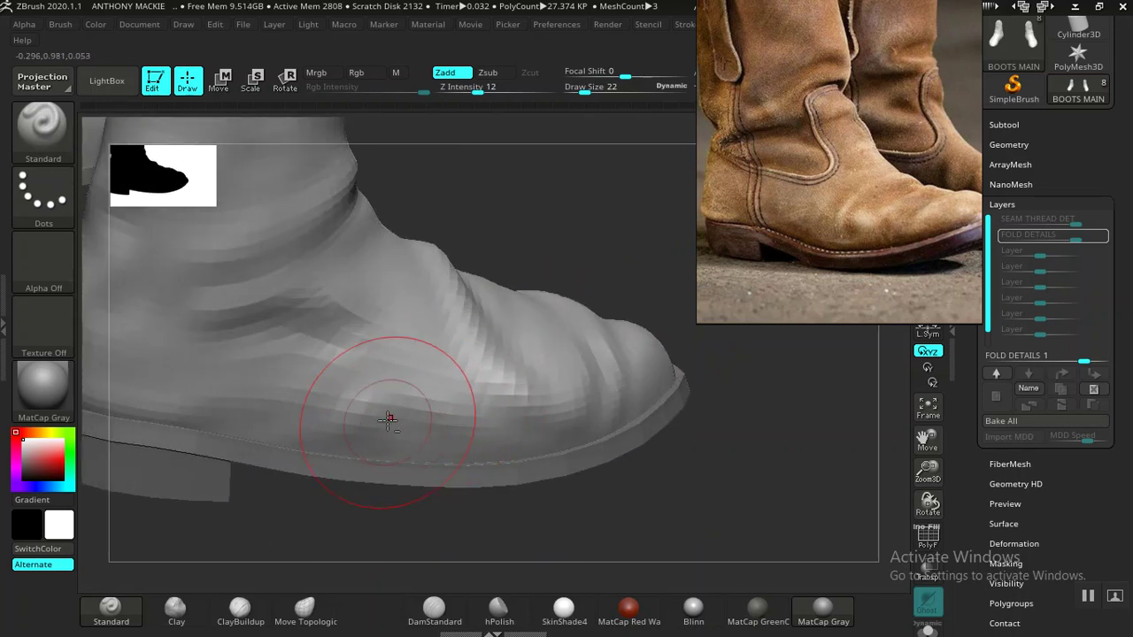
pyautogui.keyDown('alt'); pyautogui.moveTo(464, 434); pyautogui.dragTo(531, 412); pyautogui.keyUp('alt')
pyautogui.keyDown('shift'); pyautogui.moveTo(501, 92); pyautogui.dragTo(470, 92); pyautogui.keyUp('shift')
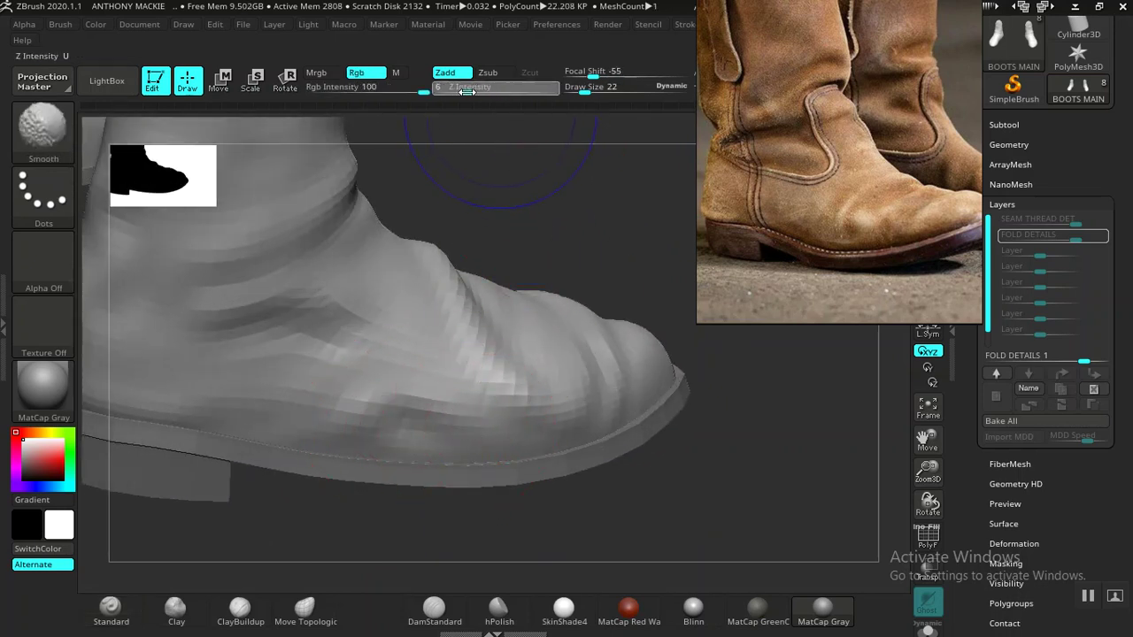
pyautogui.keyDown('shift'); pyautogui.moveTo(364, 397); pyautogui.dragTo(388, 409); pyautogui.keyUp('shift')
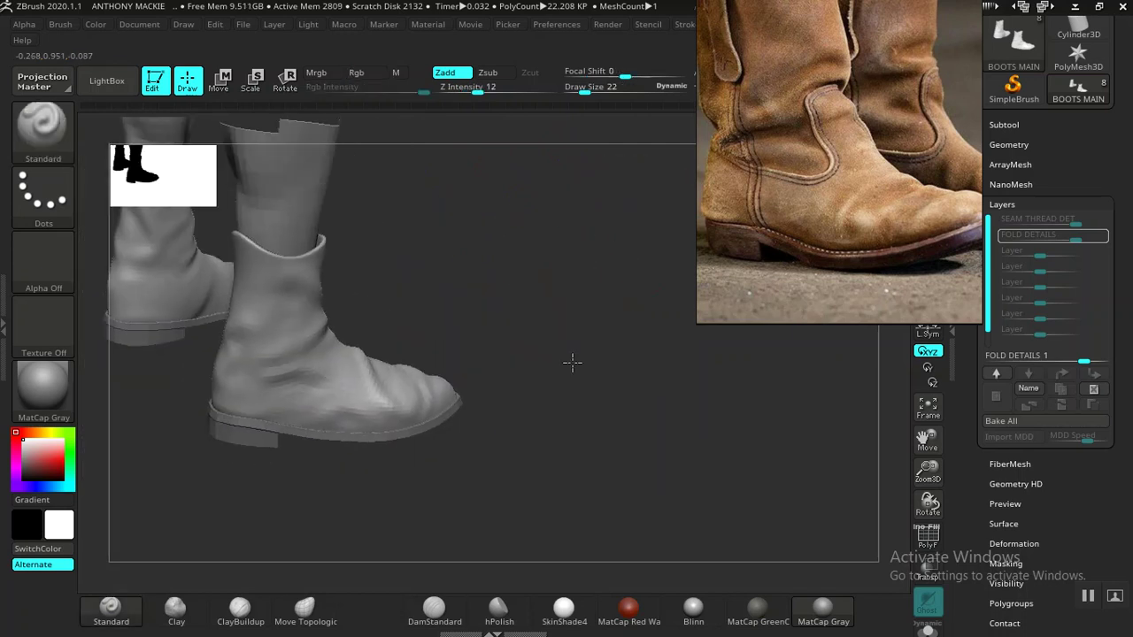
# - Deepen the diagonal folds running from the front of the ankle across the outer side of the boot
pyautogui.moveTo(532, 285)
pyautogui.mouseDown()
pyautogui.moveTo(523, 245)
pyautogui.moveTo(561, 319)
pyautogui.moveTo(408, 334)
pyautogui.mouseUp()
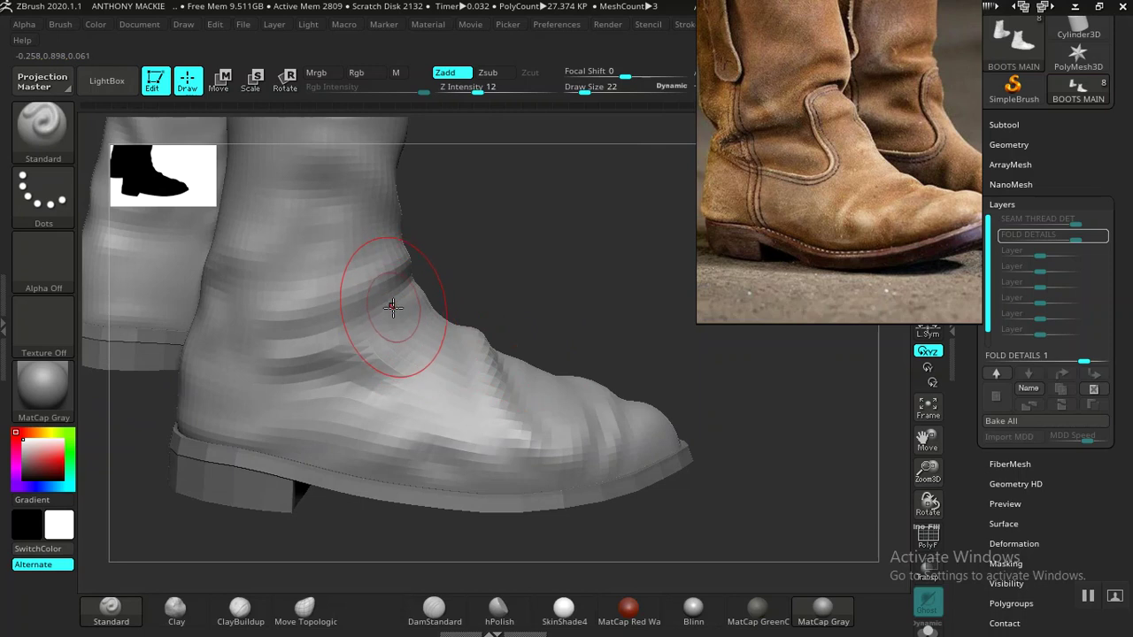
pyautogui.moveTo(517, 287); pyautogui.dragTo(417, 316)
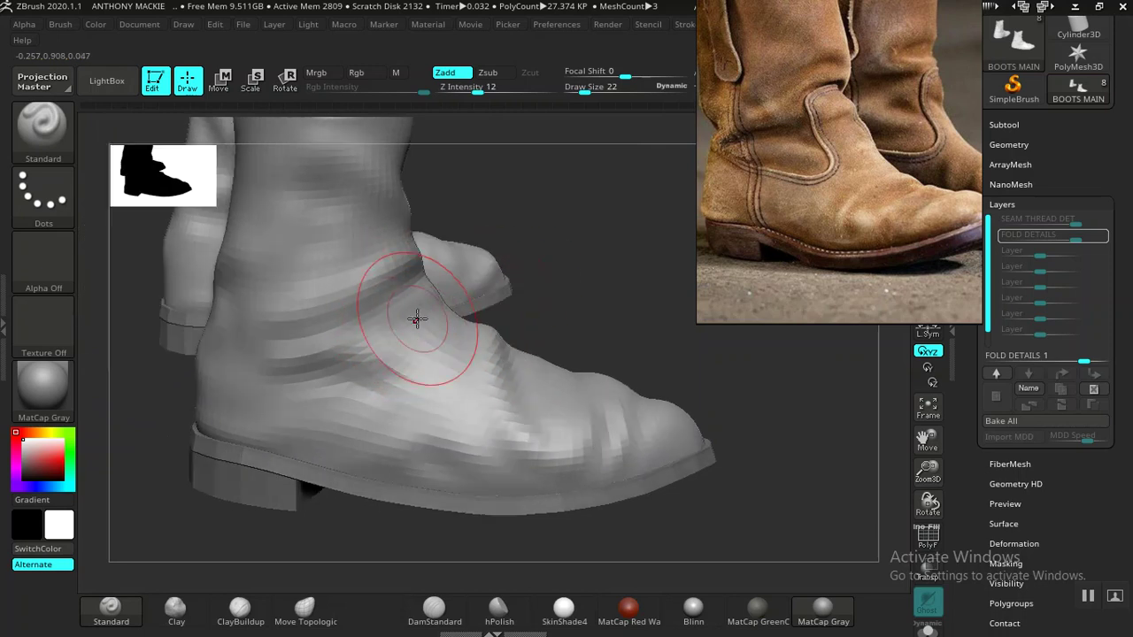
pyautogui.moveTo(349, 327)
pyautogui.mouseDown()
pyautogui.moveTo(288, 341)
pyautogui.moveTo(410, 289)
pyautogui.mouseUp()
pyautogui.moveTo(580, 288)
pyautogui.mouseDown()
pyautogui.moveTo(416, 346)
pyautogui.moveTo(462, 384)
pyautogui.mouseUp()
pyautogui.moveTo(321, 365); pyautogui.dragTo(328, 368)
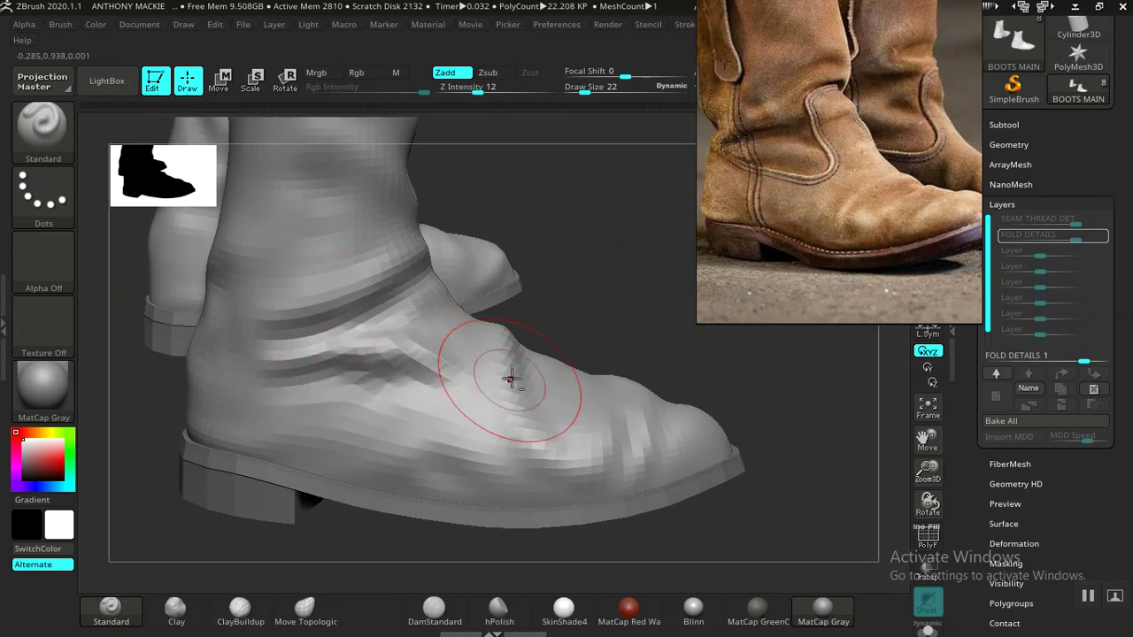
pyautogui.moveTo(604, 304)
pyautogui.mouseDown()
pyautogui.moveTo(604, 331)
pyautogui.moveTo(620, 308)
pyautogui.moveTo(537, 324)
pyautogui.moveTo(584, 303)
pyautogui.moveTo(597, 316)
pyautogui.moveTo(564, 366)
pyautogui.moveTo(513, 378)
pyautogui.mouseUp()
# - Soften the instep crease and refine the wrinkles across the top and inner side of the forefoot
pyautogui.press('shift')
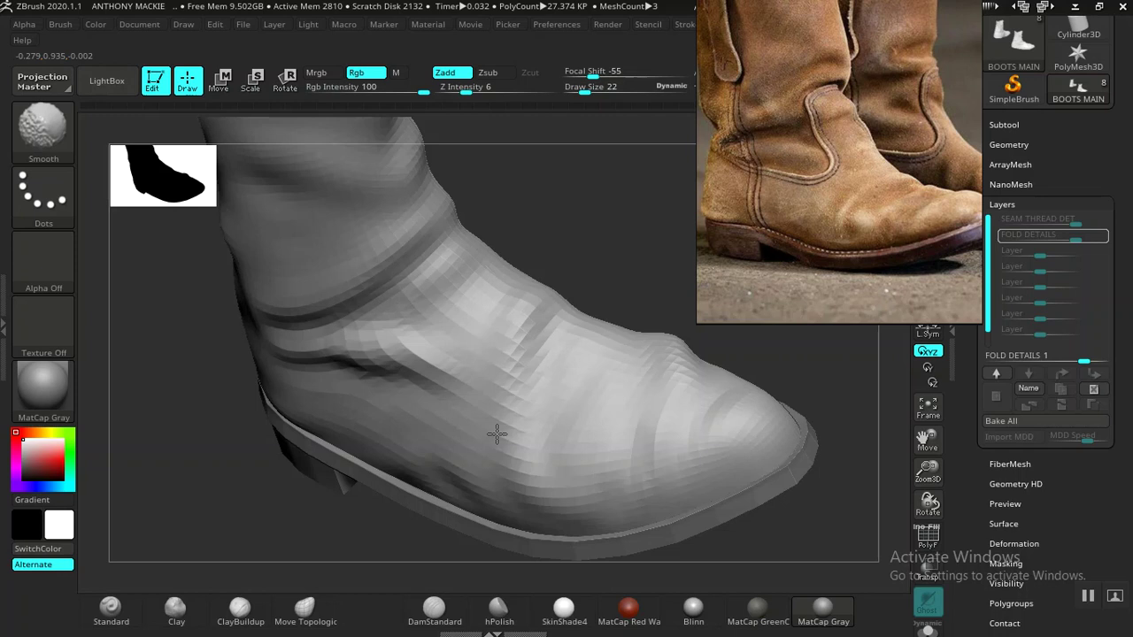
pyautogui.moveTo(596, 314); pyautogui.dragTo(594, 363)
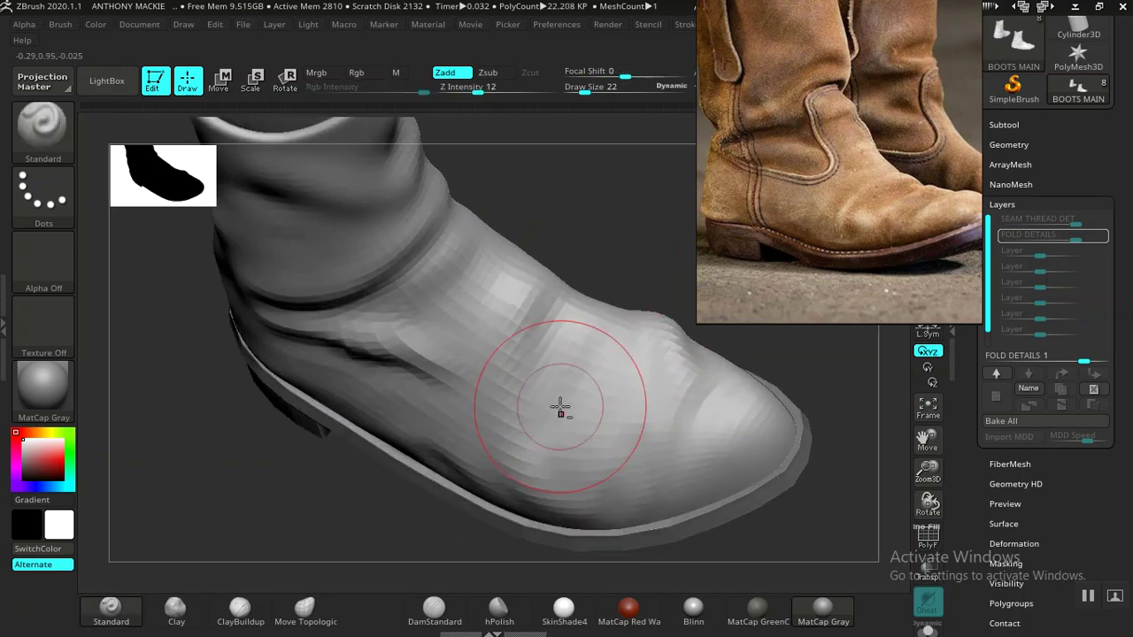
pyautogui.moveTo(662, 256); pyautogui.dragTo(620, 334)
pyautogui.moveTo(370, 521)
pyautogui.mouseDown()
pyautogui.moveTo(228, 521)
pyautogui.moveTo(620, 309)
pyautogui.moveTo(570, 406)
pyautogui.mouseUp()
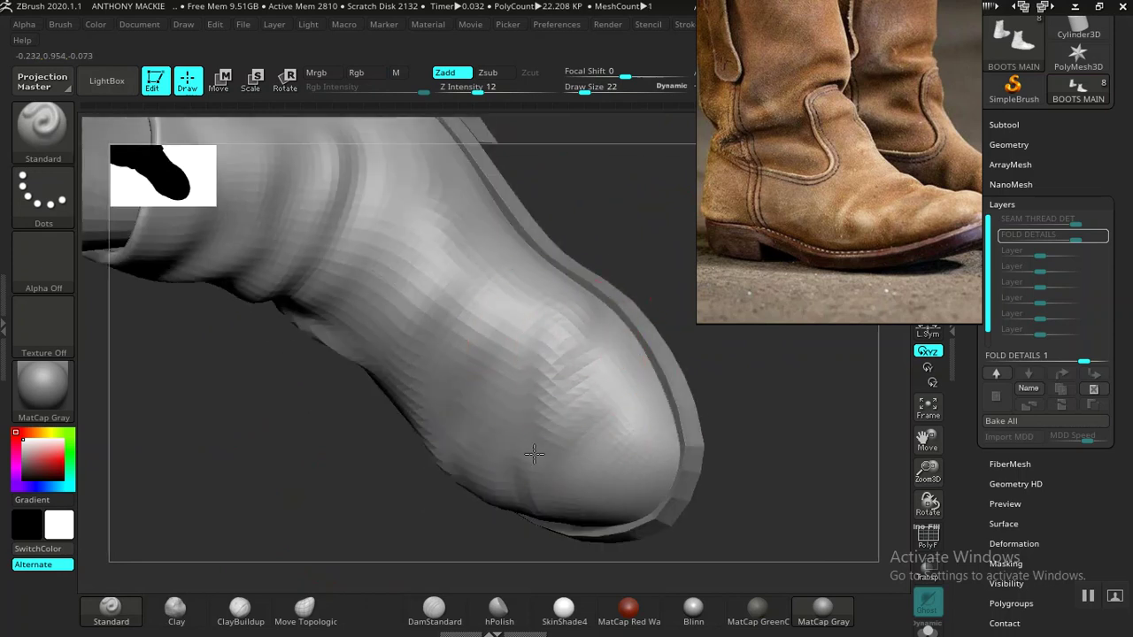
pyautogui.moveTo(628, 248); pyautogui.dragTo(559, 403)
pyautogui.moveTo(601, 312); pyautogui.dragTo(538, 316)
# - Shape the toe cap and the outer front side above the sole with soft creases, following the reference boots
pyautogui.moveTo(781, 243); pyautogui.dragTo(726, 247, button='middle')
pyautogui.moveTo(601, 296)
pyautogui.mouseDown()
pyautogui.moveTo(591, 318)
pyautogui.moveTo(608, 349)
pyautogui.moveTo(522, 447)
pyautogui.mouseUp()
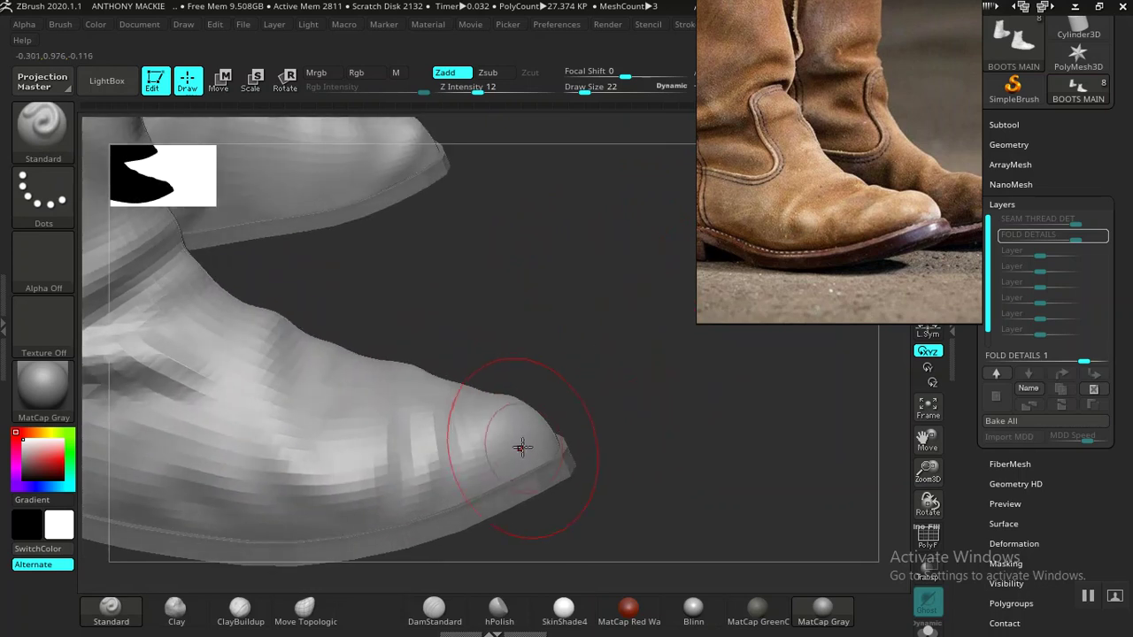
pyautogui.moveTo(578, 389); pyautogui.dragTo(532, 443)
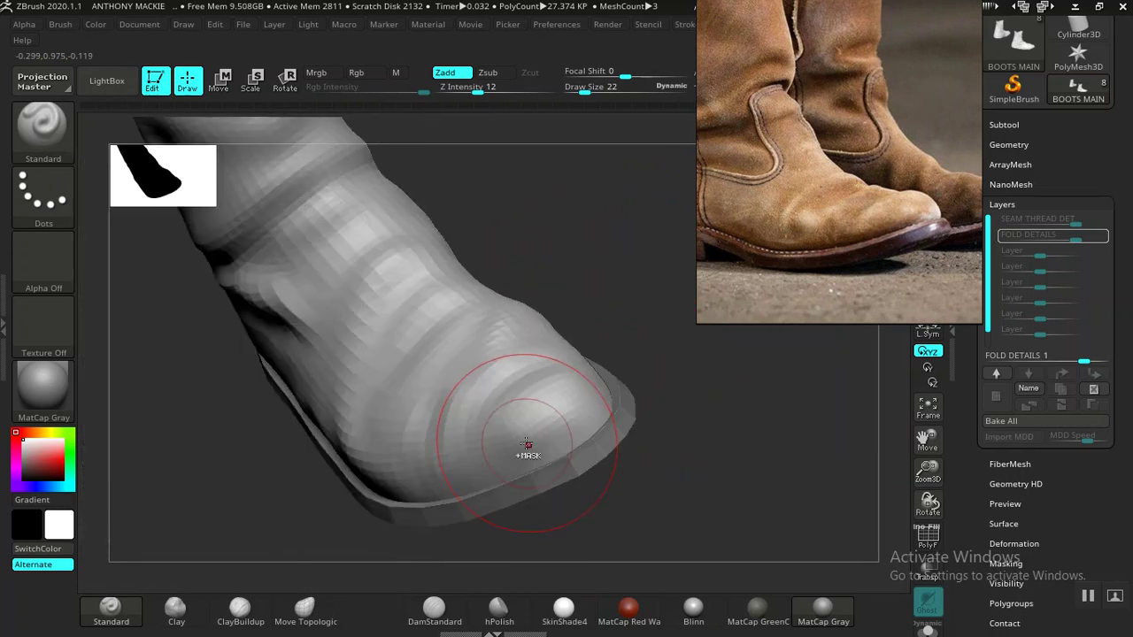
pyautogui.moveTo(638, 351); pyautogui.dragTo(564, 416)
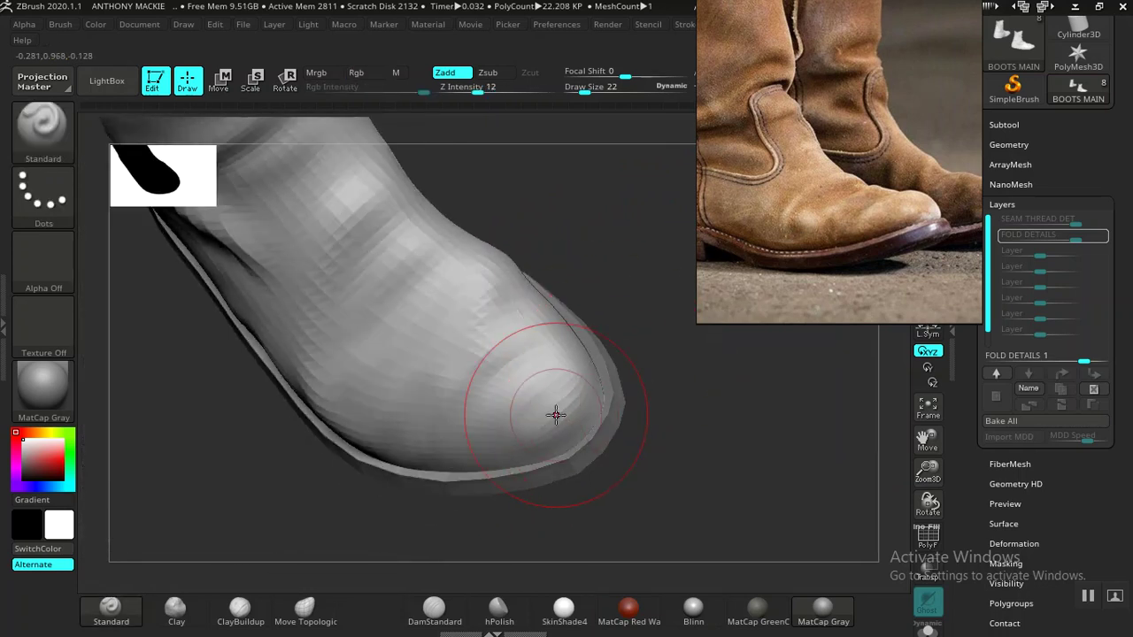
pyautogui.moveTo(670, 308); pyautogui.dragTo(538, 308)
pyautogui.keyDown('alt'); pyautogui.moveTo(387, 423); pyautogui.dragTo(412, 400); pyautogui.keyUp('alt')
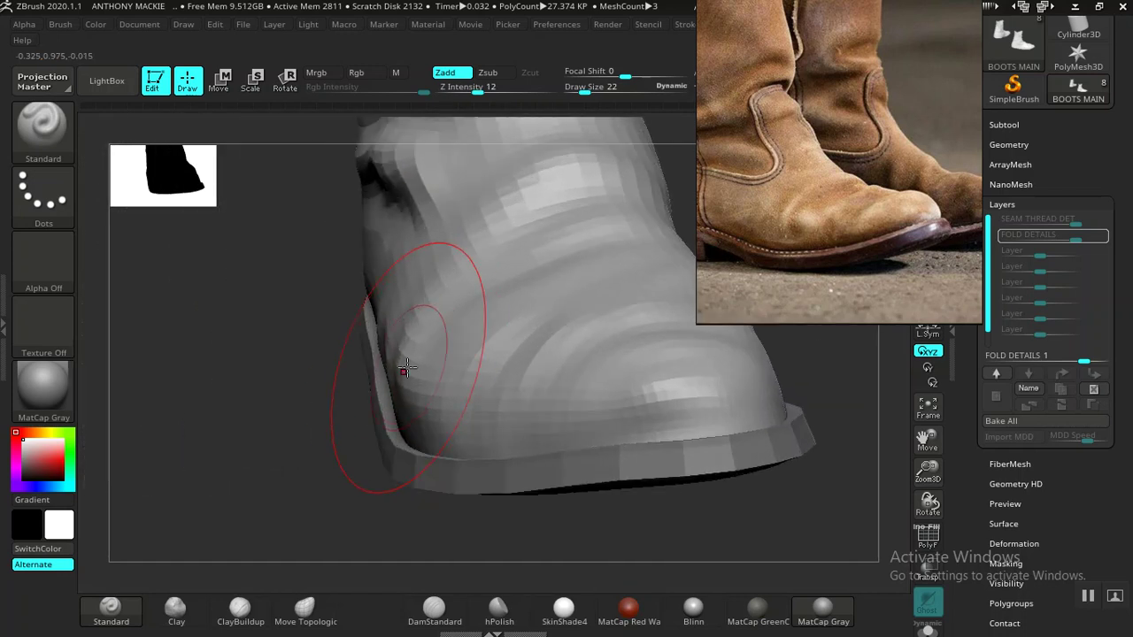
pyautogui.press('shift')
pyautogui.moveTo(225, 413)
pyautogui.keyDown('alt'); pyautogui.mouseDown()
pyautogui.moveTo(243, 434)
pyautogui.moveTo(332, 392)
pyautogui.moveTo(631, 351)
pyautogui.moveTo(712, 376)
pyautogui.mouseUp(); pyautogui.keyUp('alt')
# - Sculpt slouched folds on the outer side of the ankle and wrap them around the back above the heel
pyautogui.moveTo(792, 190); pyautogui.dragTo(903, 213, button='middle')
pyautogui.moveTo(637, 262)
pyautogui.mouseDown()
pyautogui.moveTo(639, 283)
pyautogui.moveTo(594, 327)
pyautogui.moveTo(620, 301)
pyautogui.mouseUp()
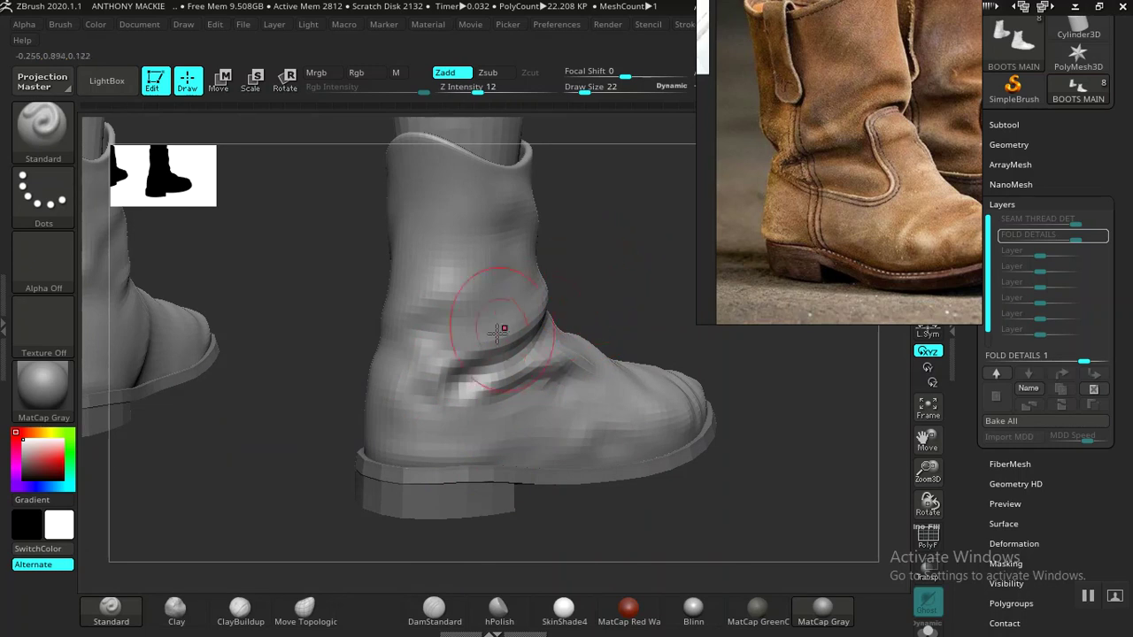
pyautogui.hotkey('ctrl', 'z')
pyautogui.moveTo(424, 351); pyautogui.dragTo(426, 346)
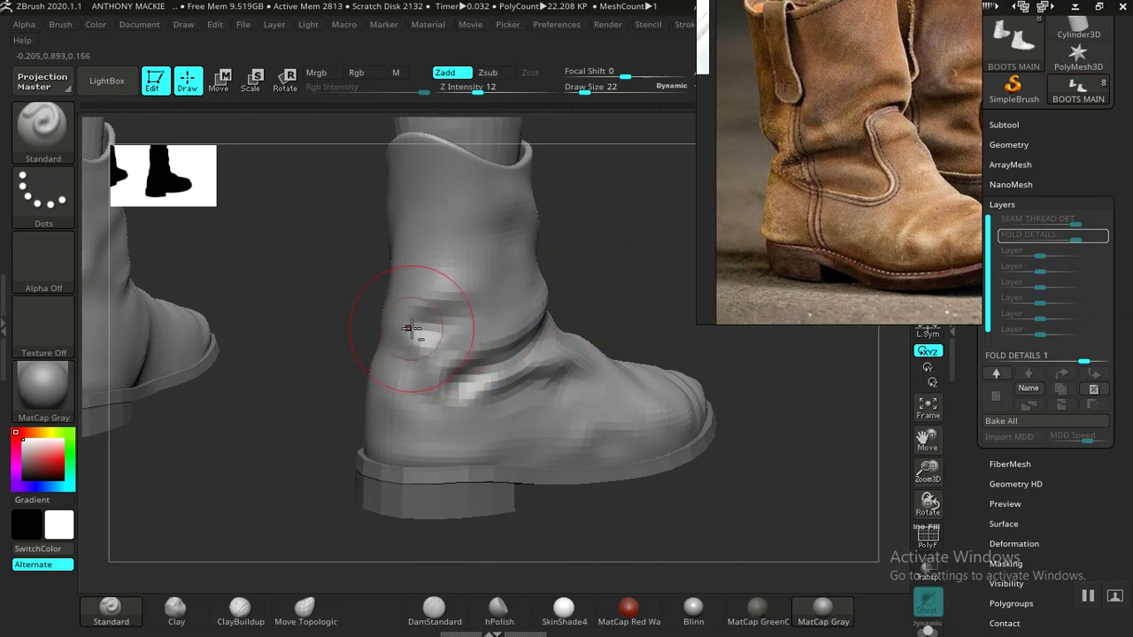
pyautogui.moveTo(478, 284); pyautogui.dragTo(434, 299)
pyautogui.moveTo(637, 262)
pyautogui.mouseDown()
pyautogui.moveTo(455, 339)
pyautogui.moveTo(345, 334)
pyautogui.mouseUp()
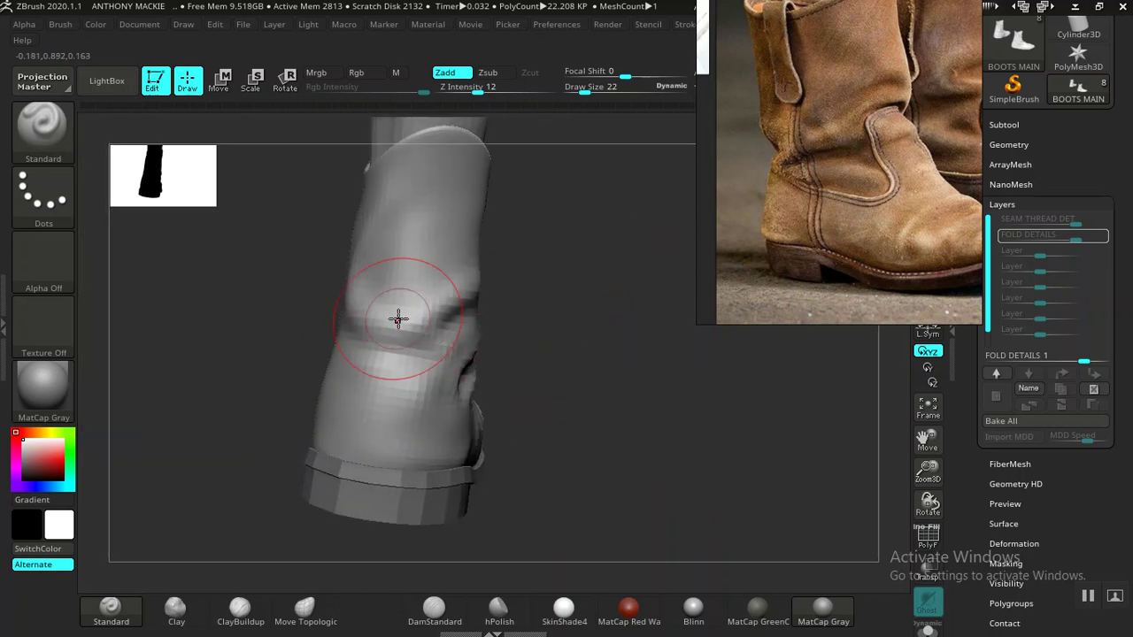
# - Sculpt a thin ridge in the leather around the heel just above the sole, using draw size 10
pyautogui.moveTo(599, 327)
pyautogui.mouseDown()
pyautogui.moveTo(584, 337)
pyautogui.moveTo(604, 366)
pyautogui.moveTo(660, 316)
pyautogui.moveTo(638, 518)
pyautogui.moveTo(569, 424)
pyautogui.mouseUp()
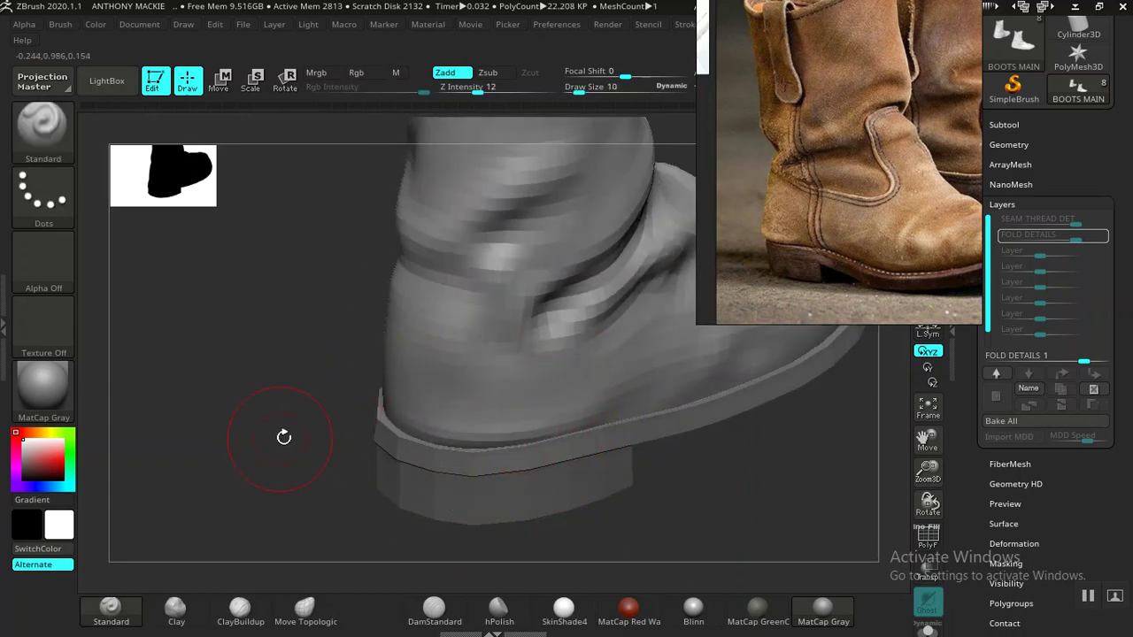
pyautogui.moveTo(281, 438); pyautogui.dragTo(275, 443)
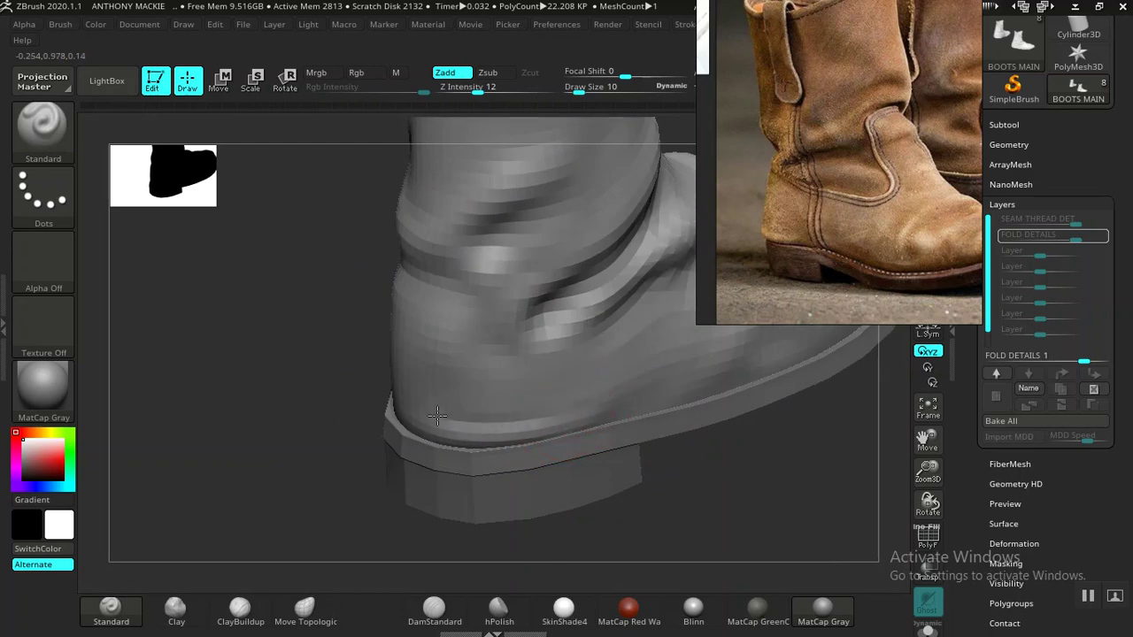
pyautogui.moveTo(748, 483)
pyautogui.mouseDown()
pyautogui.moveTo(607, 475)
pyautogui.moveTo(531, 443)
pyautogui.moveTo(567, 310)
pyautogui.moveTo(596, 283)
pyautogui.moveTo(678, 475)
pyautogui.moveTo(640, 442)
pyautogui.moveTo(649, 504)
pyautogui.moveTo(446, 490)
pyautogui.mouseUp()
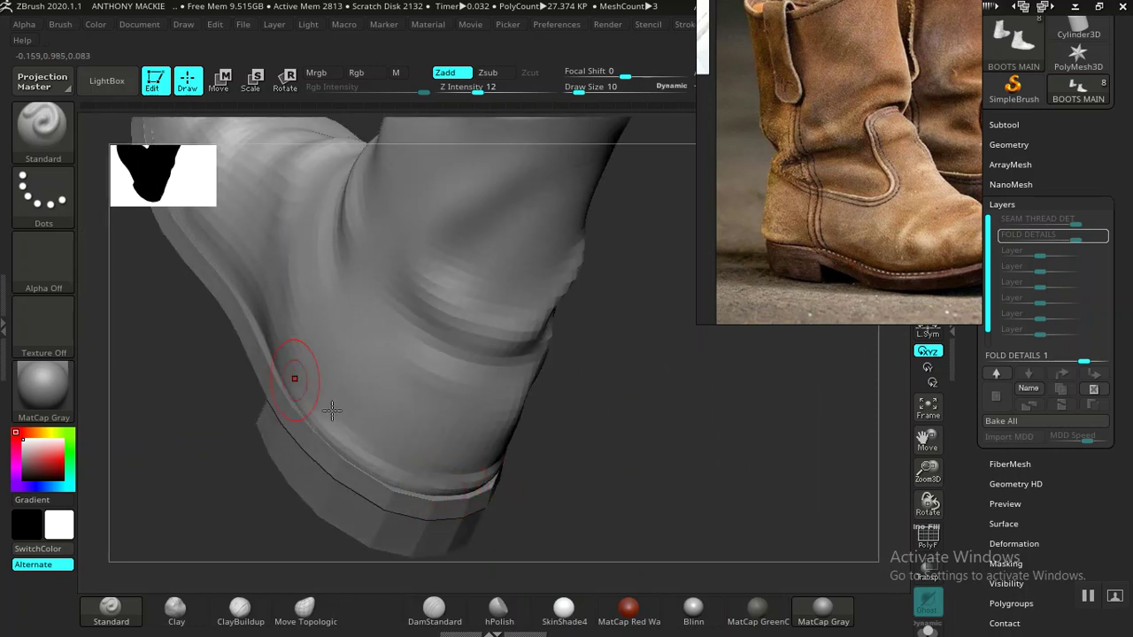
# - Sculpt broad soft folds on the outer side and back of the upper shaft below the collar at draw size 26
pyautogui.moveTo(652, 432); pyautogui.dragTo(513, 377)
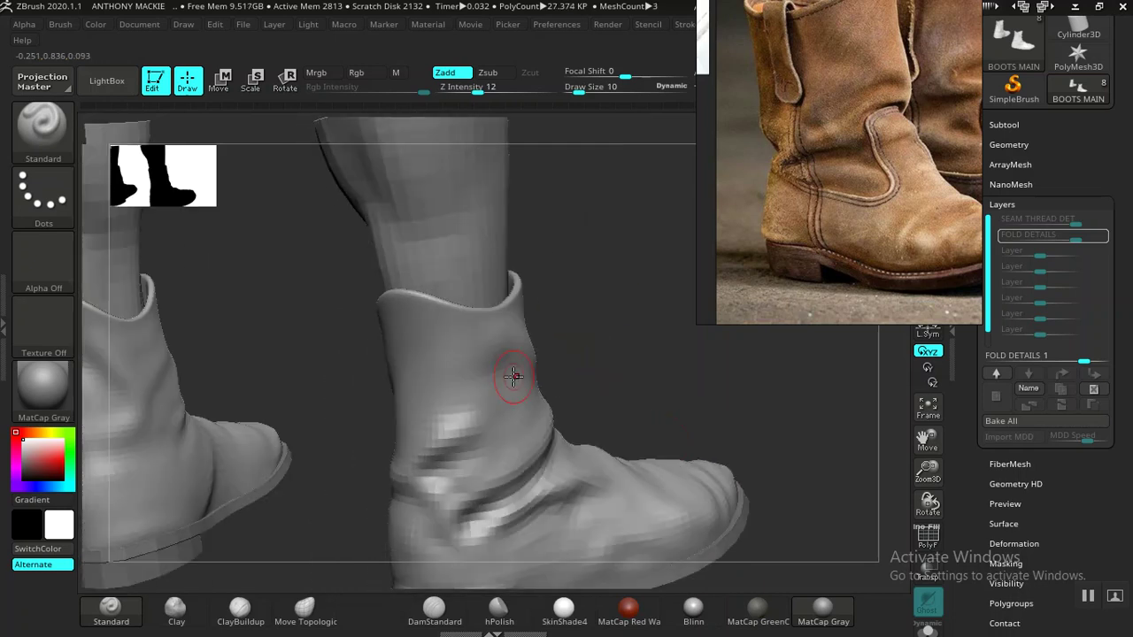
pyautogui.moveTo(590, 342)
pyautogui.mouseDown()
pyautogui.moveTo(637, 334)
pyautogui.moveTo(442, 405)
pyautogui.mouseUp()
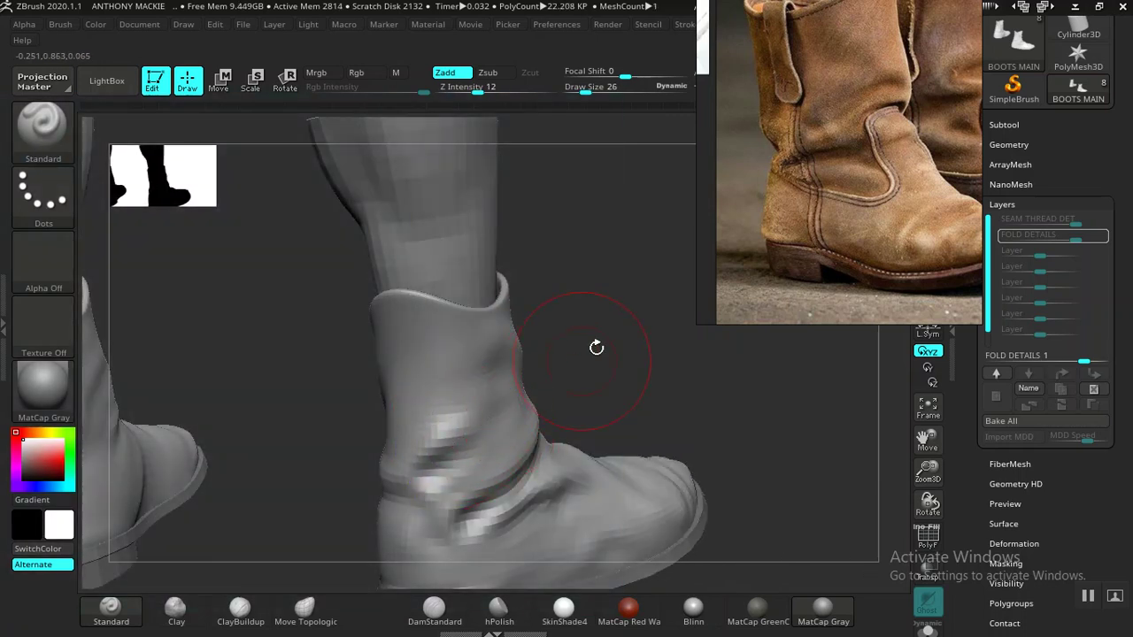
pyautogui.moveTo(597, 348); pyautogui.dragTo(581, 347)
pyautogui.moveTo(449, 328)
pyautogui.mouseDown()
pyautogui.moveTo(359, 362)
pyautogui.moveTo(468, 317)
pyautogui.mouseUp()
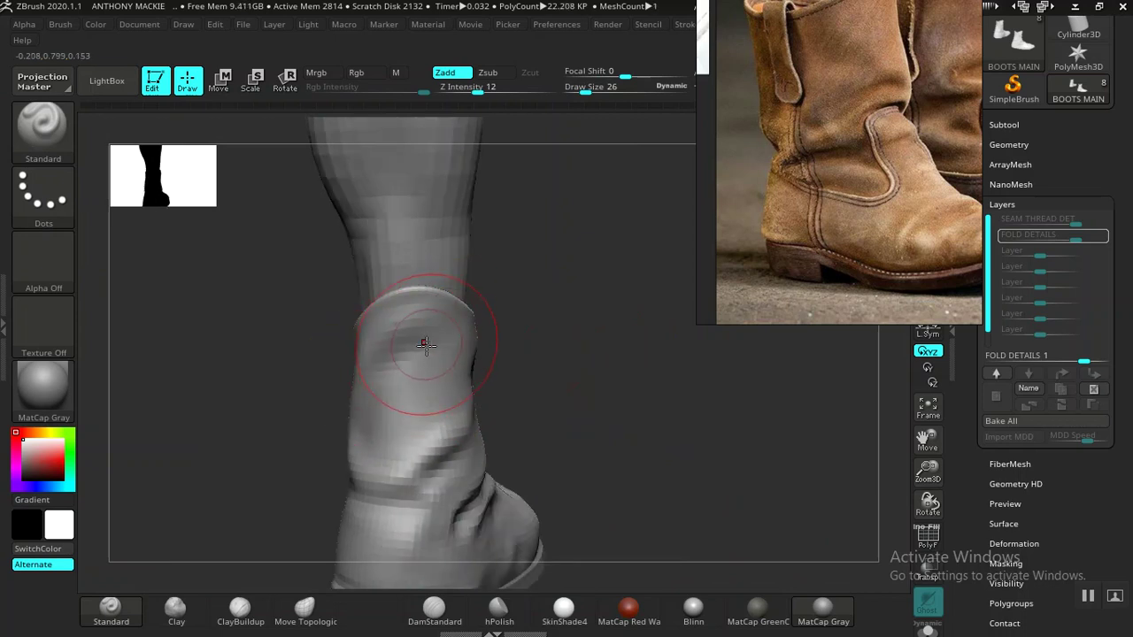
pyautogui.moveTo(519, 341)
pyautogui.mouseDown()
pyautogui.moveTo(550, 349)
pyautogui.moveTo(390, 350)
pyautogui.moveTo(430, 317)
pyautogui.moveTo(395, 317)
pyautogui.mouseUp()
pyautogui.moveTo(614, 380)
pyautogui.keyDown('alt'); pyautogui.mouseDown()
pyautogui.moveTo(534, 394)
pyautogui.moveTo(548, 411)
pyautogui.moveTo(550, 474)
pyautogui.mouseUp(); pyautogui.keyUp('alt')
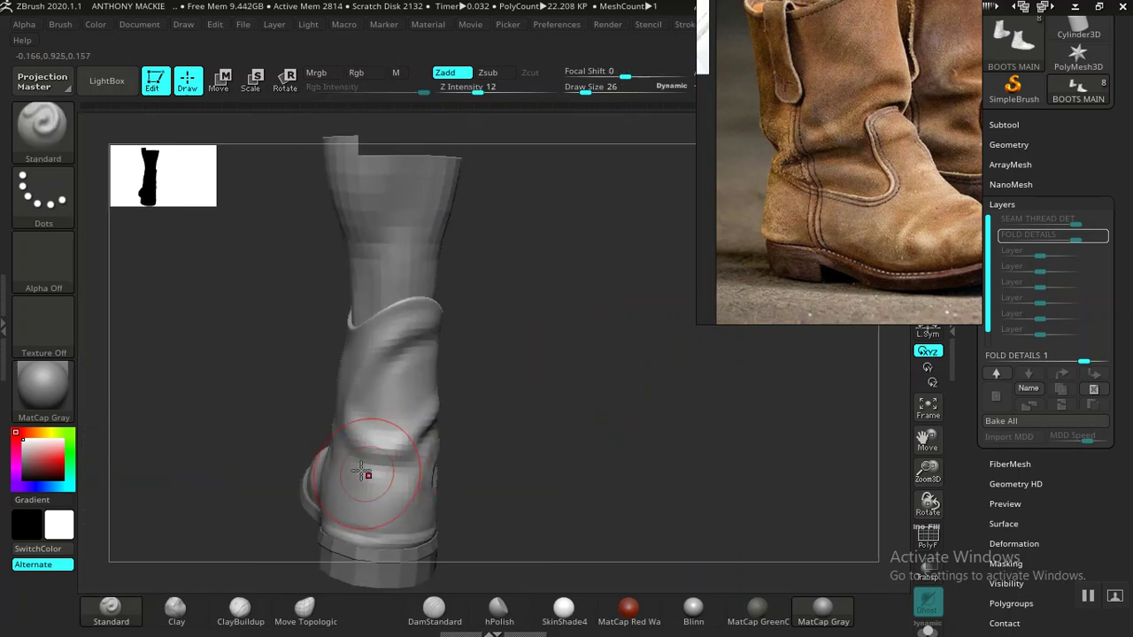
# - Sculpt soft folds on the side of the lower ankle and across the instep at draw size 26
pyautogui.moveTo(529, 454); pyautogui.dragTo(403, 472)
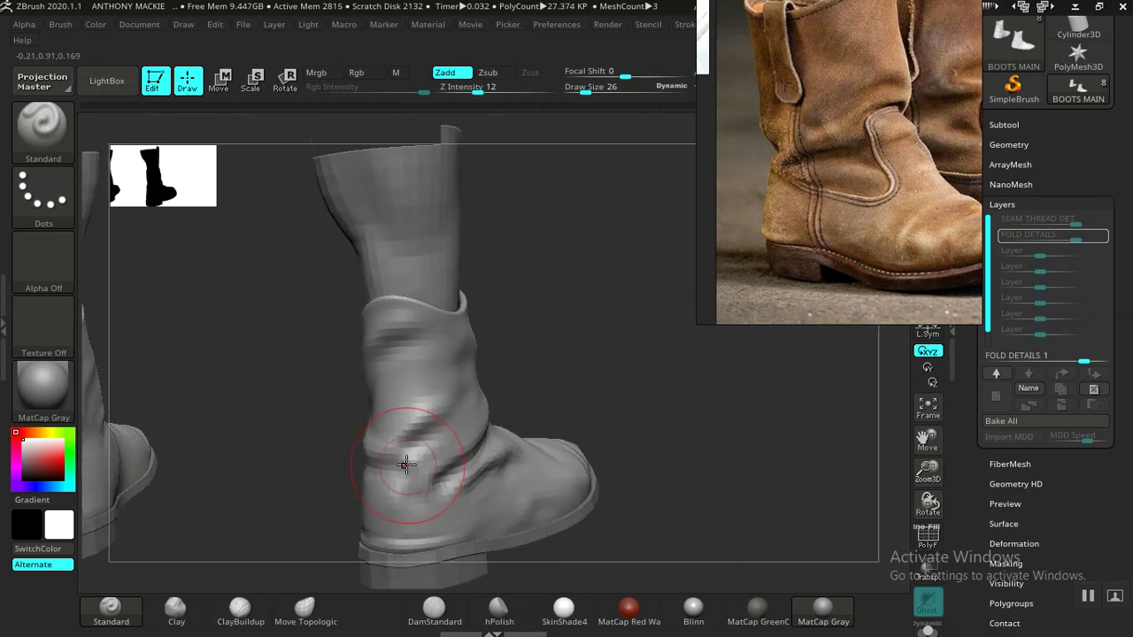
pyautogui.moveTo(396, 519); pyautogui.dragTo(443, 463)
pyautogui.moveTo(647, 376)
pyautogui.keyDown('alt'); pyautogui.mouseDown()
pyautogui.moveTo(607, 361)
pyautogui.moveTo(579, 371)
pyautogui.mouseUp(); pyautogui.keyUp('alt')
pyautogui.moveTo(581, 433)
pyautogui.keyDown('alt'); pyautogui.mouseDown()
pyautogui.moveTo(567, 304)
pyautogui.moveTo(635, 349)
pyautogui.moveTo(543, 354)
pyautogui.moveTo(558, 397)
pyautogui.moveTo(531, 442)
pyautogui.moveTo(602, 462)
pyautogui.moveTo(589, 543)
pyautogui.moveTo(575, 531)
pyautogui.mouseUp(); pyautogui.keyUp('alt')
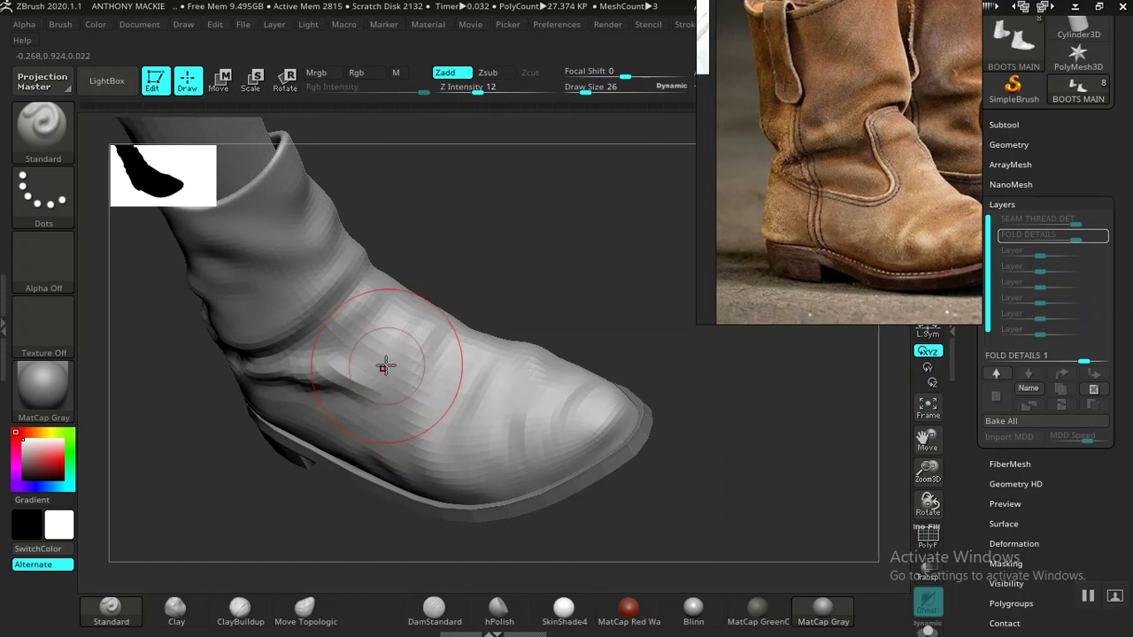
pyautogui.moveTo(584, 331)
pyautogui.keyDown('alt'); pyautogui.mouseDown()
pyautogui.moveTo(573, 262)
pyautogui.moveTo(607, 298)
pyautogui.moveTo(557, 339)
pyautogui.moveTo(607, 366)
pyautogui.moveTo(607, 405)
pyautogui.moveTo(567, 416)
pyautogui.moveTo(563, 441)
pyautogui.moveTo(483, 397)
pyautogui.moveTo(463, 486)
pyautogui.moveTo(448, 407)
pyautogui.moveTo(484, 451)
pyautogui.moveTo(448, 458)
pyautogui.moveTo(465, 438)
pyautogui.moveTo(537, 458)
pyautogui.moveTo(551, 483)
pyautogui.moveTo(506, 463)
pyautogui.mouseUp(); pyautogui.keyUp('alt')
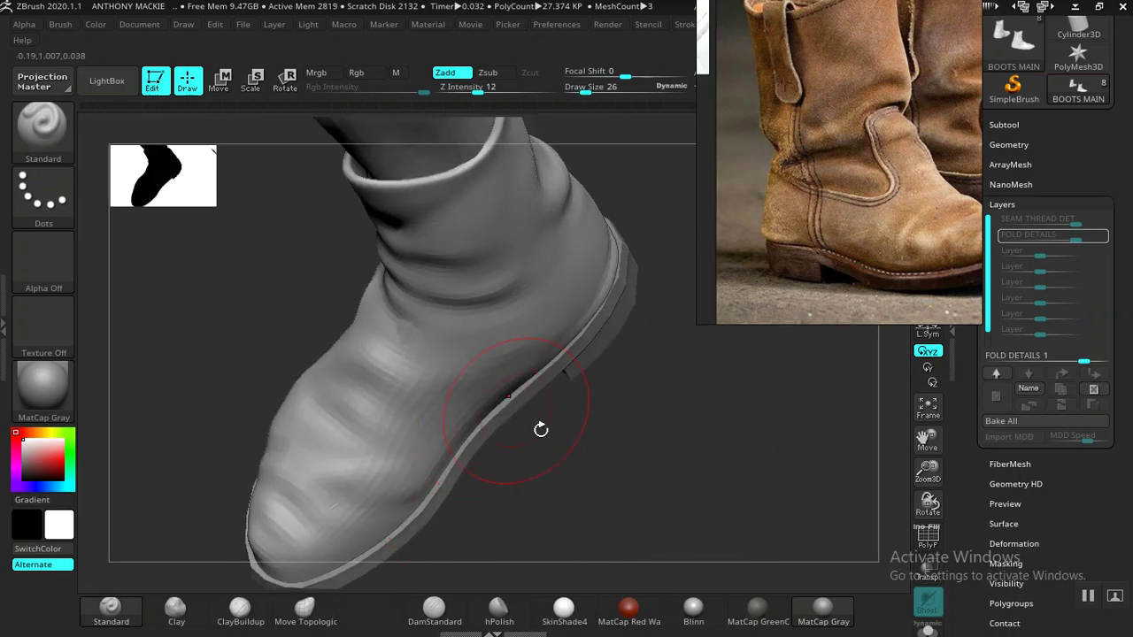
pyautogui.moveTo(541, 430); pyautogui.dragTo(458, 354)
# - Adjust the instep shape with Move Topological and sculpt a recess above the sole at the arch with the Standard brush
pyautogui.click(305, 609)
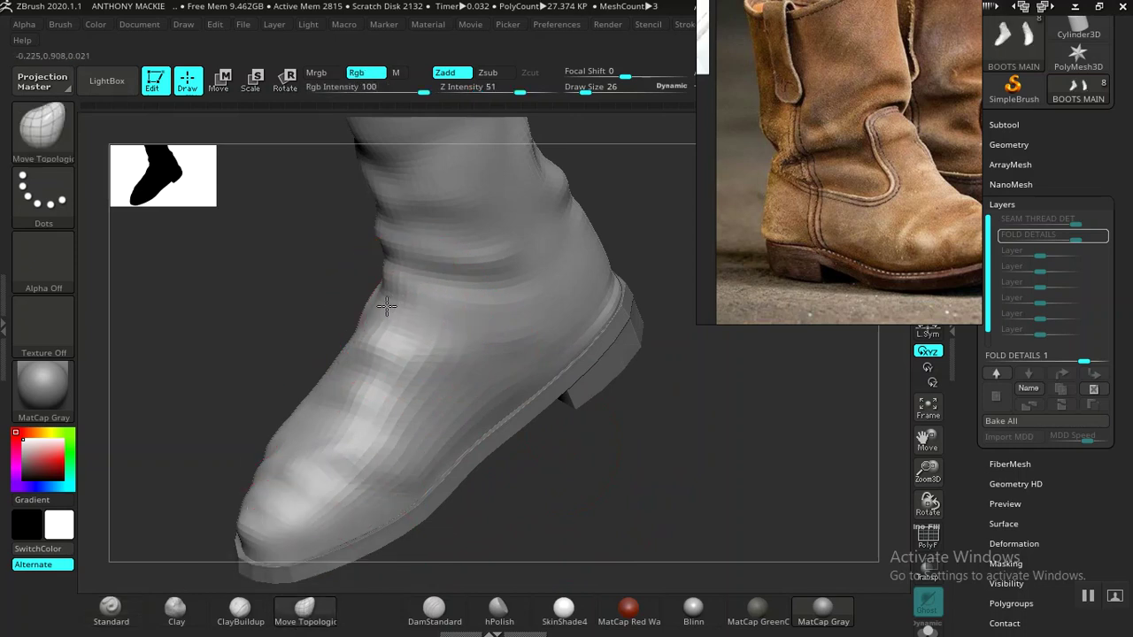
pyautogui.moveTo(557, 485); pyautogui.dragTo(495, 410)
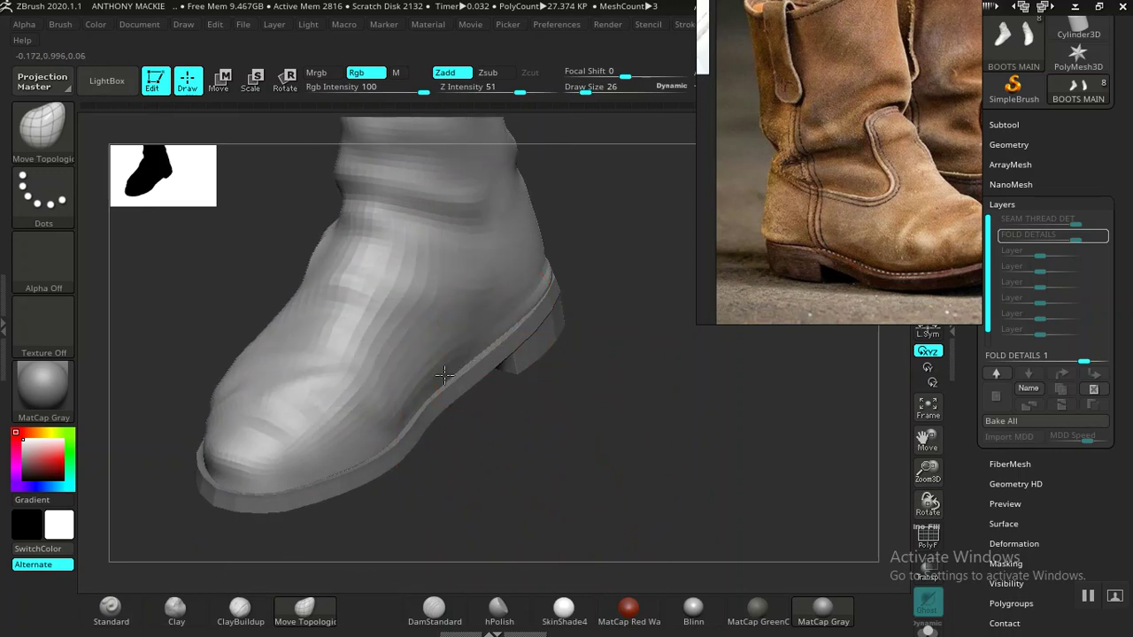
pyautogui.click(111, 609)
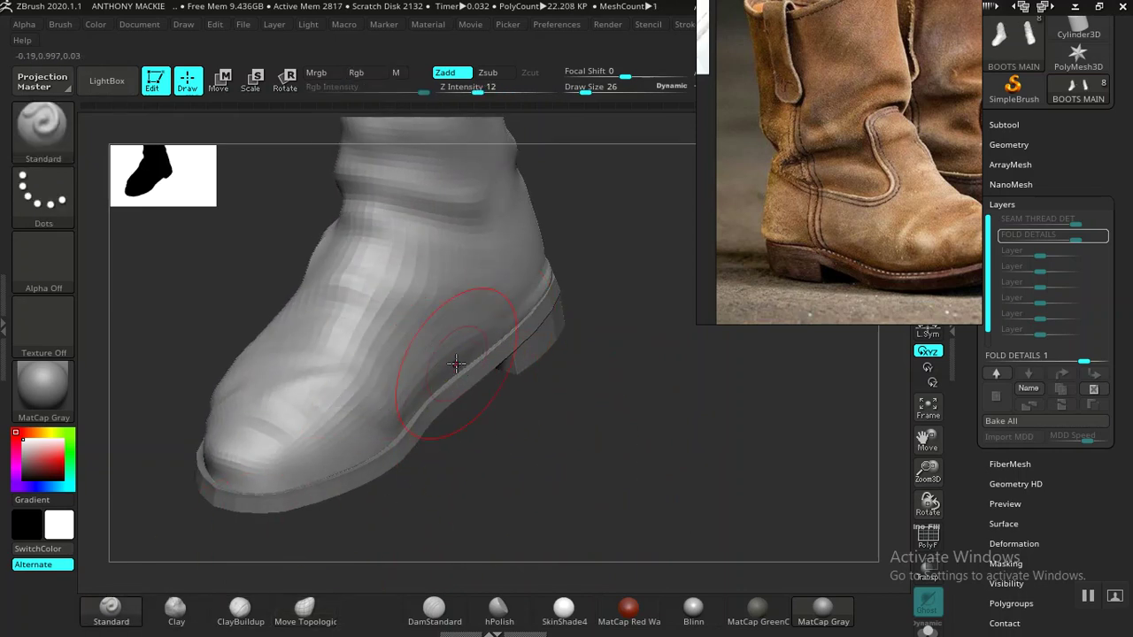
pyautogui.moveTo(464, 348)
pyautogui.mouseDown()
pyautogui.moveTo(293, 475)
pyautogui.moveTo(430, 430)
pyautogui.moveTo(475, 350)
pyautogui.mouseUp()
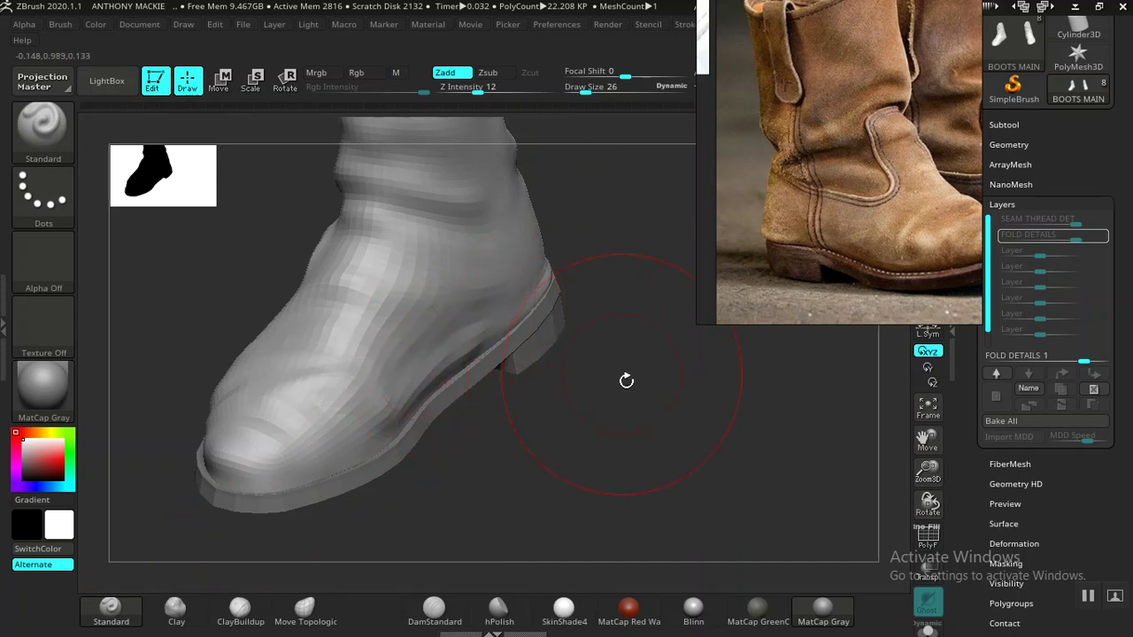
# - Sculpt soft creases across the toe and vamp with the Standard brush at draw size 22
pyautogui.press('f')
pyautogui.keyDown('alt'); pyautogui.moveTo(478, 361); pyautogui.dragTo(151, 455); pyautogui.keyUp('alt')
pyautogui.moveTo(797, 429)
pyautogui.mouseDown()
pyautogui.moveTo(581, 416)
pyautogui.moveTo(632, 435)
pyautogui.moveTo(574, 385)
pyautogui.moveTo(587, 506)
pyautogui.moveTo(539, 505)
pyautogui.moveTo(591, 498)
pyautogui.mouseUp()
pyautogui.moveTo(716, 407)
pyautogui.mouseDown()
pyautogui.moveTo(733, 431)
pyautogui.moveTo(587, 455)
pyautogui.mouseUp()
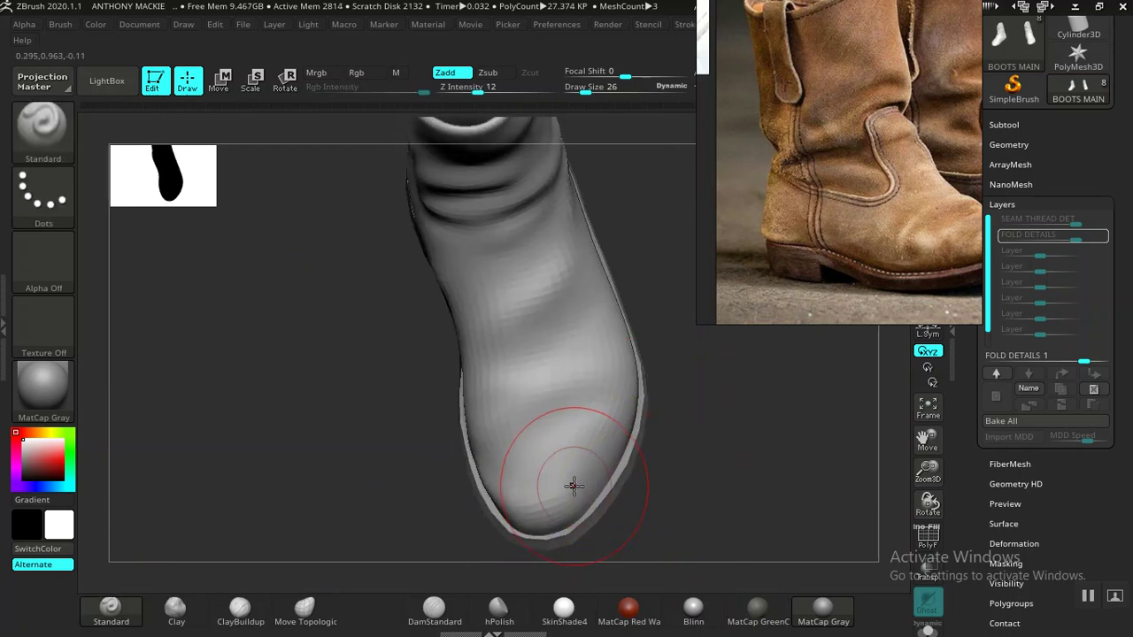
pyautogui.press('[')
pyautogui.keyDown('alt'); pyautogui.moveTo(577, 482); pyautogui.dragTo(555, 481); pyautogui.keyUp('alt')
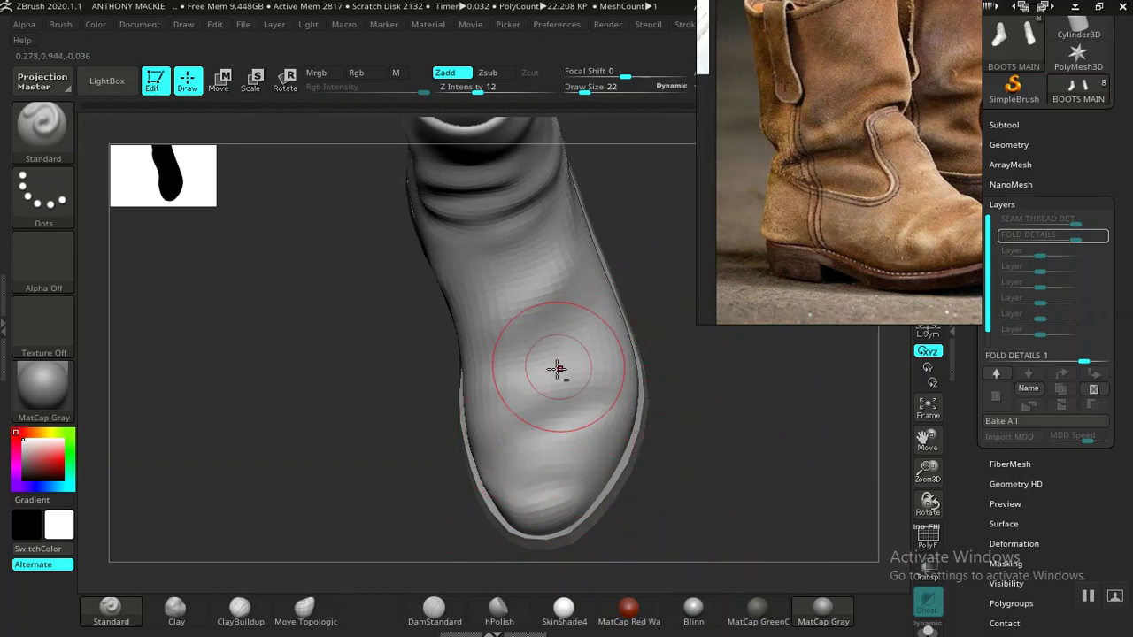
# - Undo the last vamp strokes and resculpt the creases across the ball of the foot
pyautogui.moveTo(639, 332); pyautogui.dragTo(641, 313)
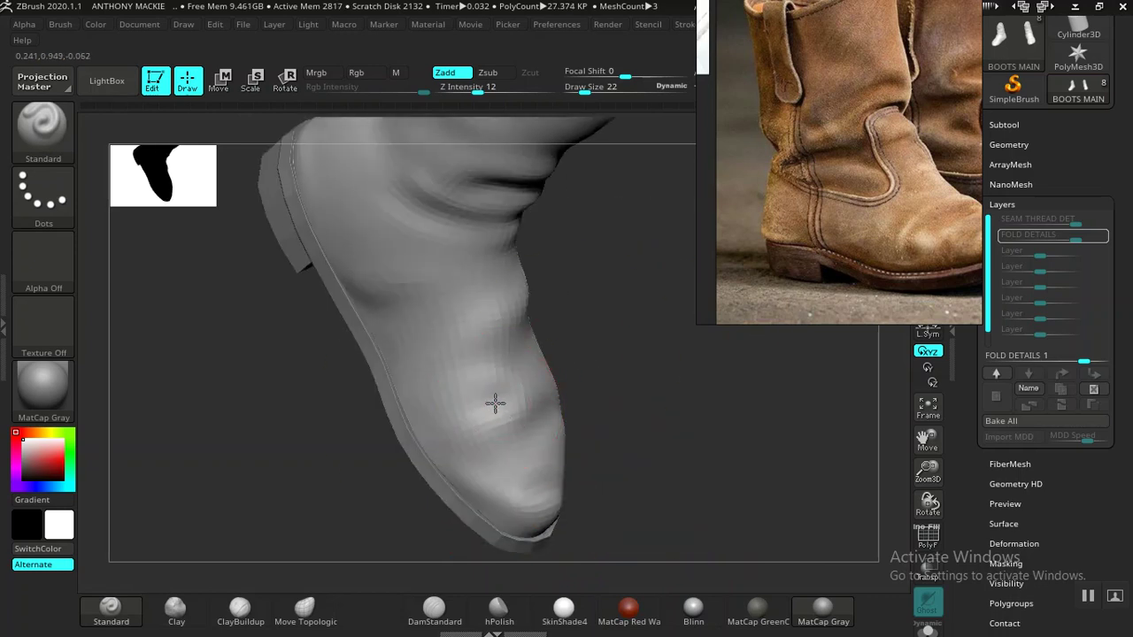
pyautogui.hotkey('ctrl', 'z')
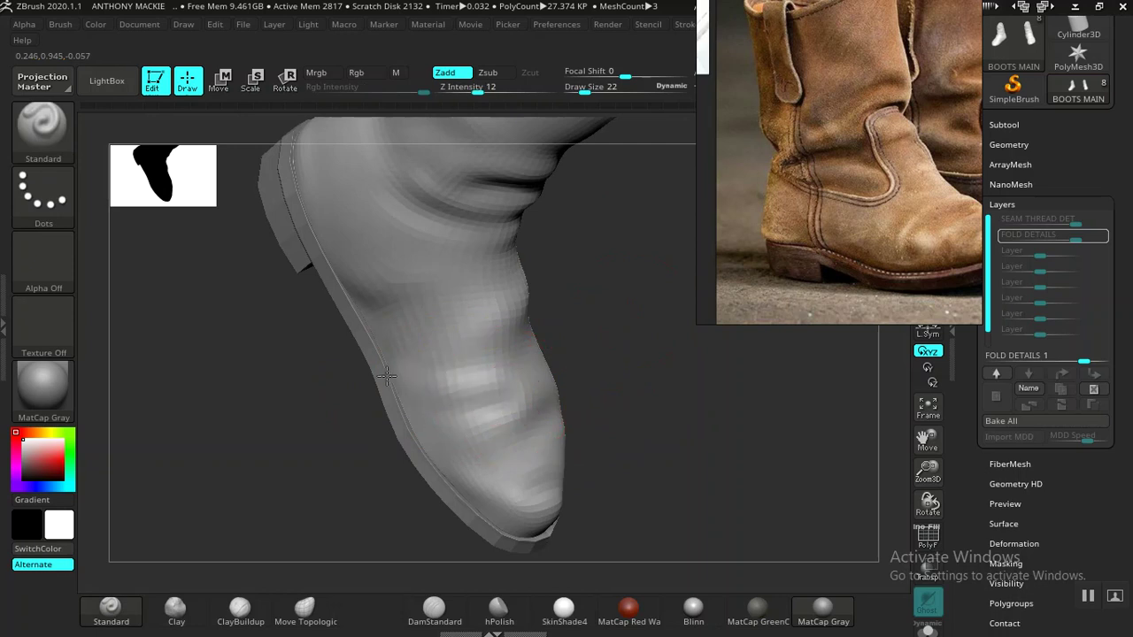
pyautogui.keyDown('alt'); pyautogui.moveTo(522, 411); pyautogui.dragTo(417, 445); pyautogui.keyUp('alt')
pyautogui.hotkey('ctrl', 'z')
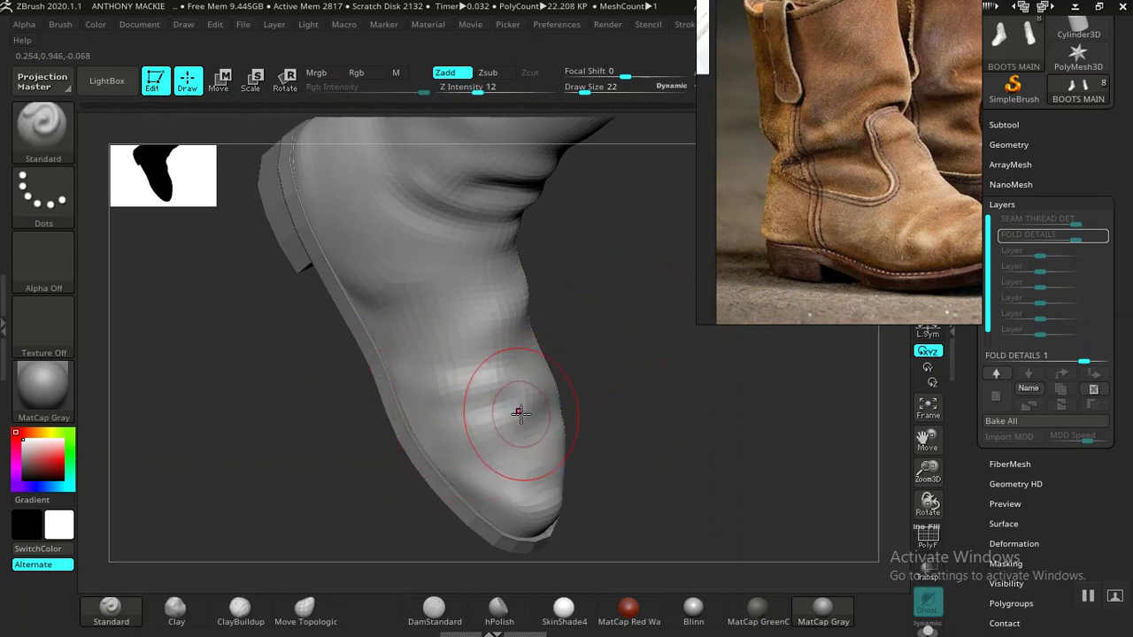
pyautogui.moveTo(642, 383); pyautogui.dragTo(583, 392)
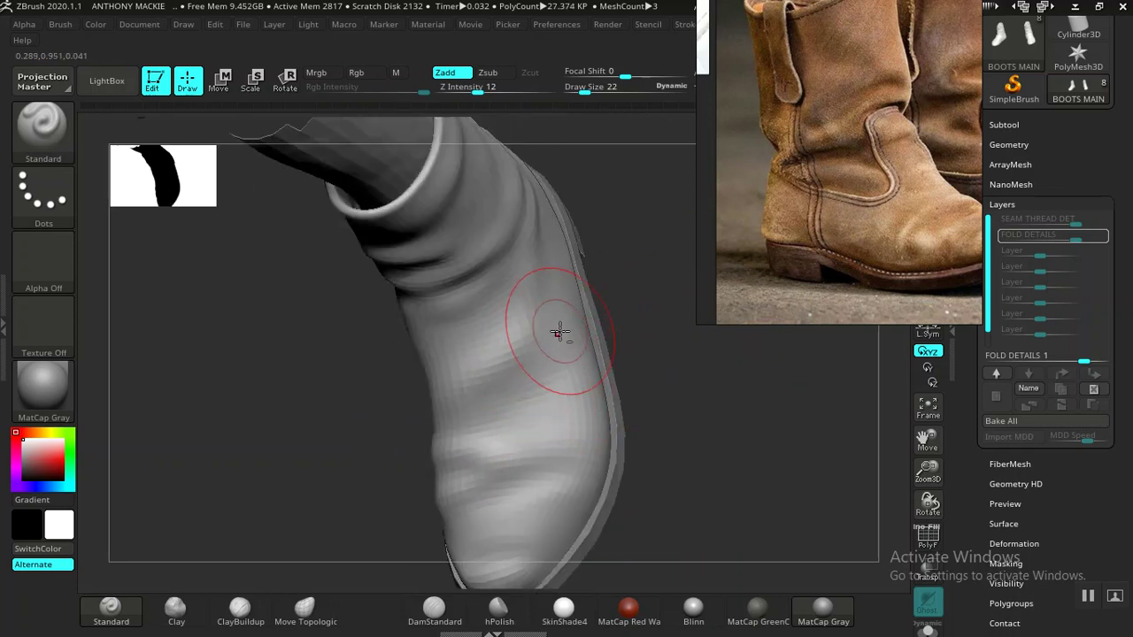
# - Sculpt folds from the instep down the side of the foot and back toward the heel, redoing the unwanted stroke
pyautogui.moveTo(499, 282); pyautogui.dragTo(412, 319)
pyautogui.moveTo(650, 396); pyautogui.dragTo(541, 458)
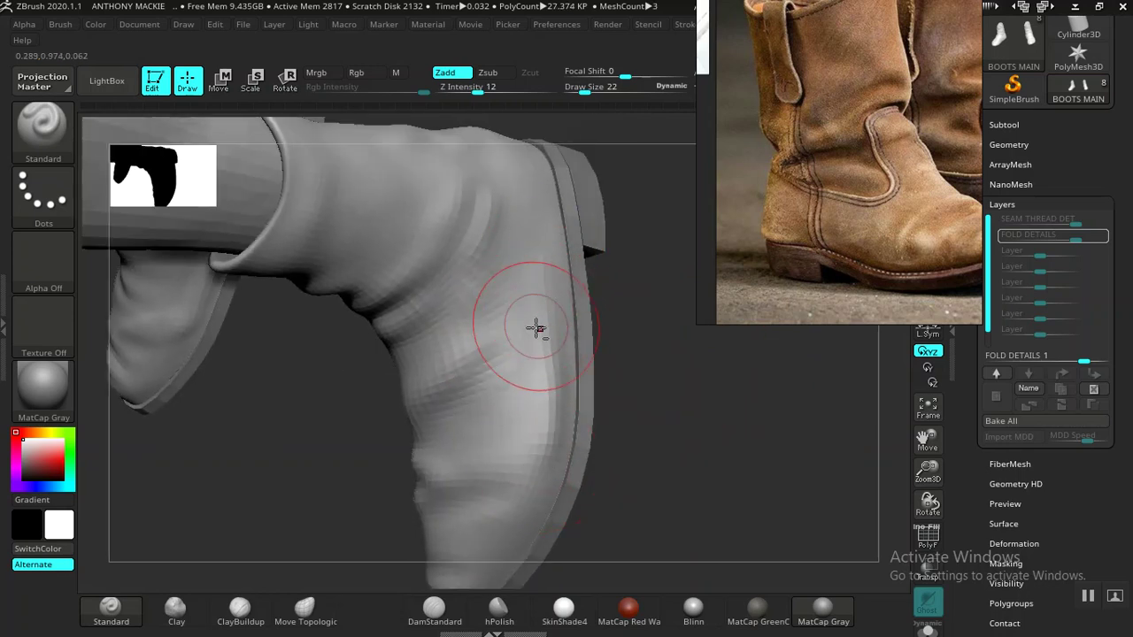
pyautogui.hotkey('ctrl', 'z')
pyautogui.moveTo(543, 455); pyautogui.dragTo(531, 500)
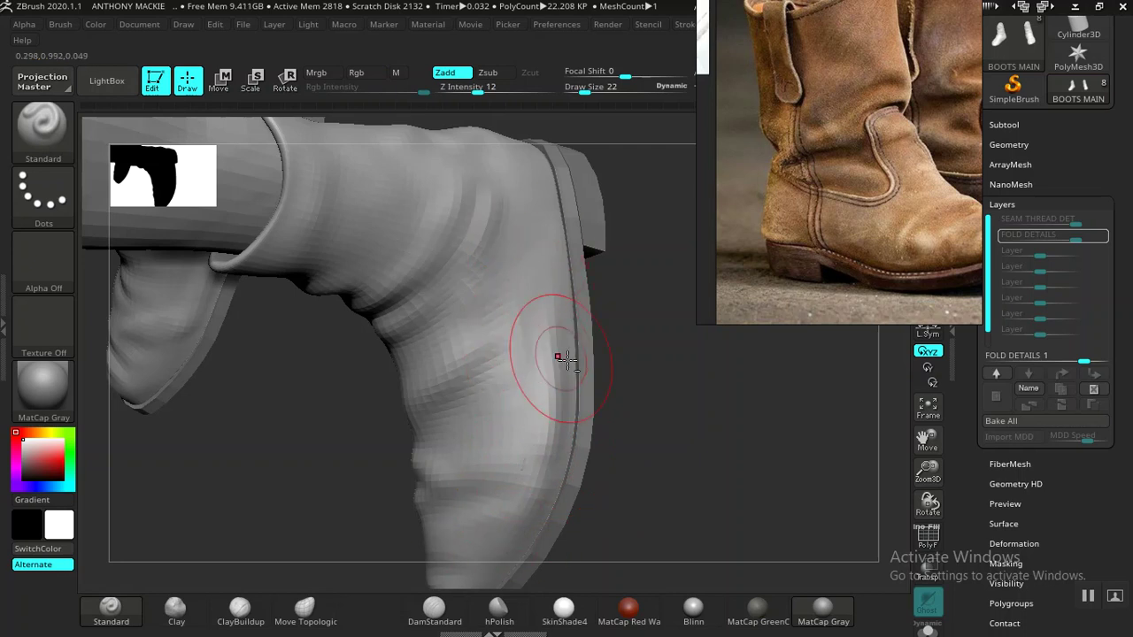
pyautogui.moveTo(663, 339)
pyautogui.mouseDown()
pyautogui.moveTo(539, 491)
pyautogui.moveTo(600, 475)
pyautogui.moveTo(483, 367)
pyautogui.mouseUp()
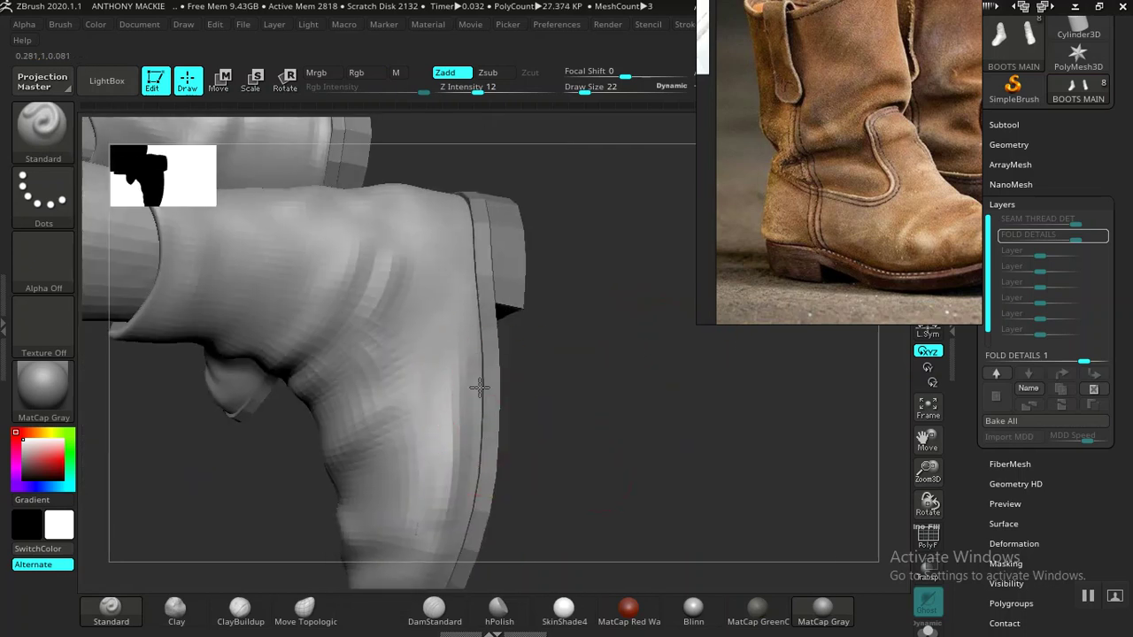
pyautogui.moveTo(544, 458); pyautogui.dragTo(521, 448)
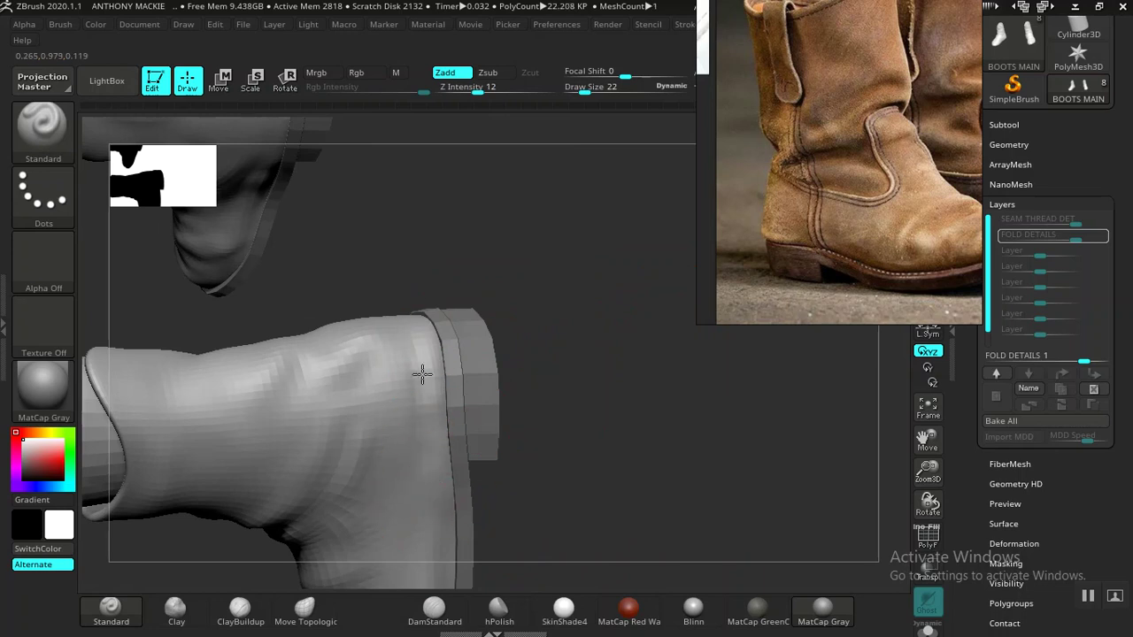
# - Refine the leather edge just above the sole around the heel with draw sizes 10 and 14
pyautogui.moveTo(542, 436); pyautogui.dragTo(513, 411)
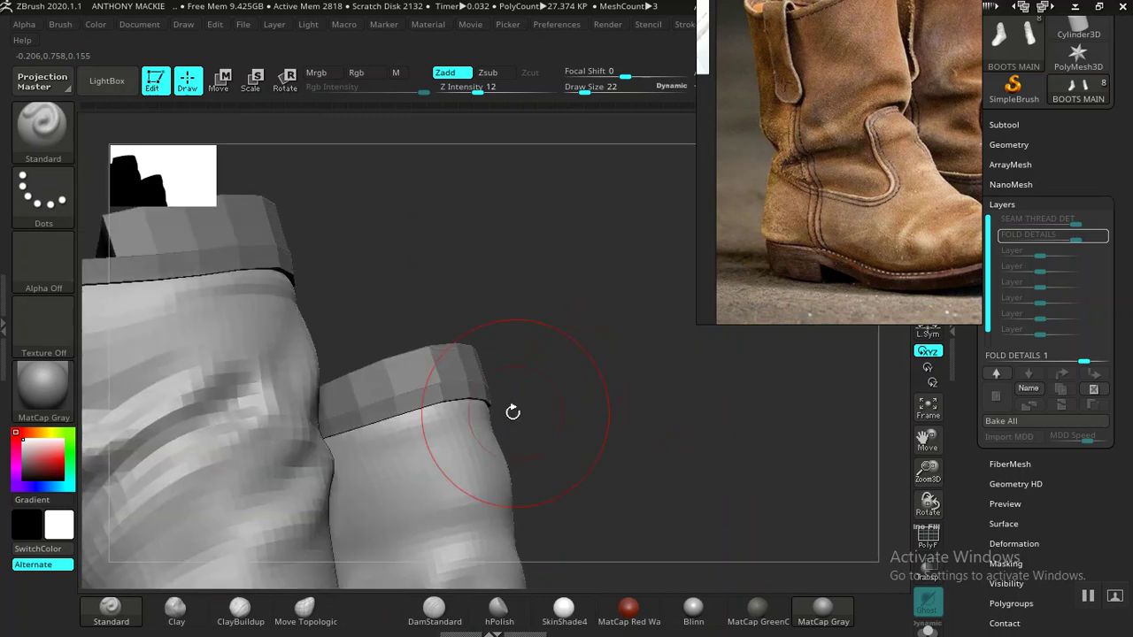
pyautogui.press('[')
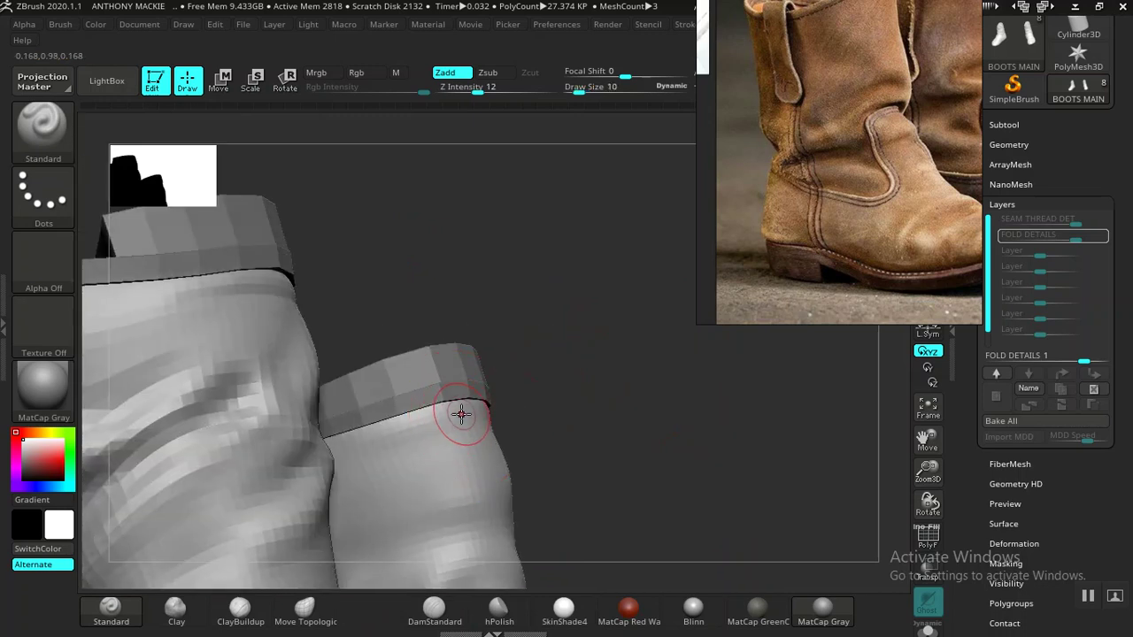
pyautogui.moveTo(590, 420); pyautogui.dragTo(380, 405)
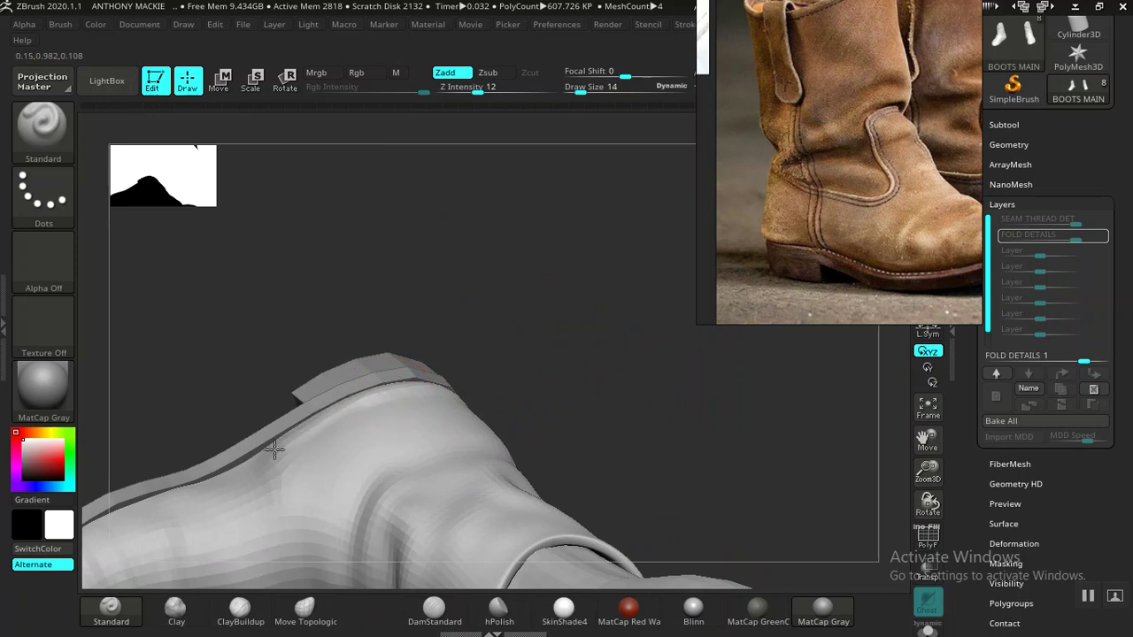
# - Sculpt deep slouched folds on the side of the ankle and a diagonal fold below the collar at draw size 22
pyautogui.moveTo(602, 402)
pyautogui.keyDown('alt'); pyautogui.mouseDown()
pyautogui.moveTo(584, 430)
pyautogui.moveTo(501, 437)
pyautogui.moveTo(543, 455)
pyautogui.moveTo(475, 457)
pyautogui.moveTo(523, 346)
pyautogui.moveTo(602, 454)
pyautogui.moveTo(599, 339)
pyautogui.moveTo(597, 395)
pyautogui.moveTo(584, 364)
pyautogui.moveTo(599, 344)
pyautogui.moveTo(584, 340)
pyautogui.mouseUp(); pyautogui.keyUp('alt')
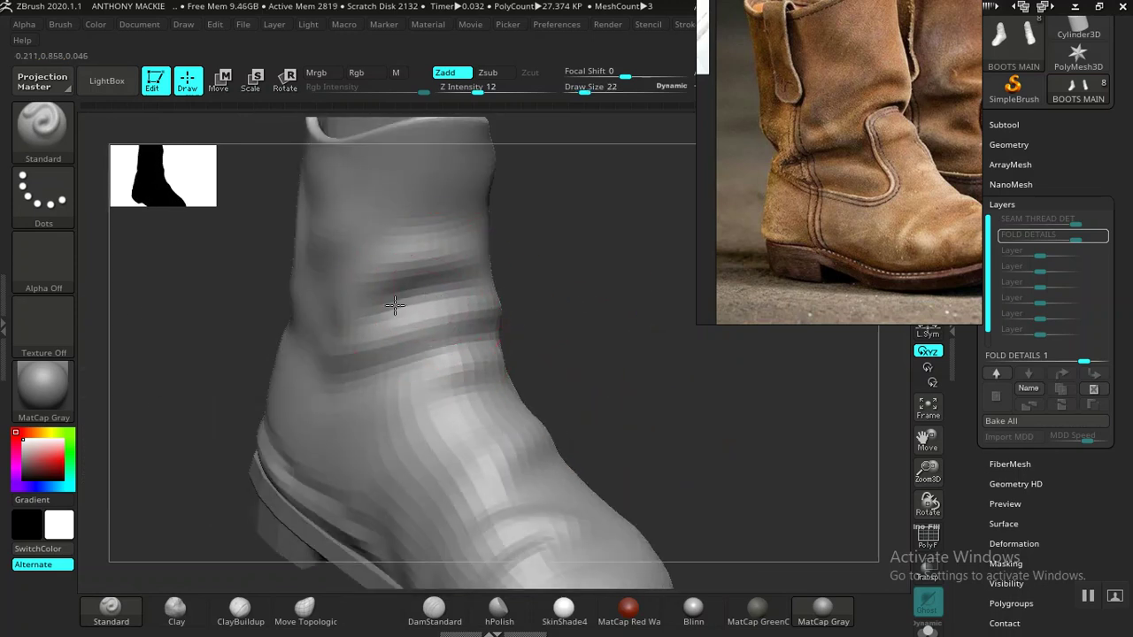
pyautogui.moveTo(566, 304)
pyautogui.mouseDown()
pyautogui.moveTo(427, 272)
pyautogui.moveTo(345, 317)
pyautogui.moveTo(331, 348)
pyautogui.moveTo(376, 350)
pyautogui.mouseUp()
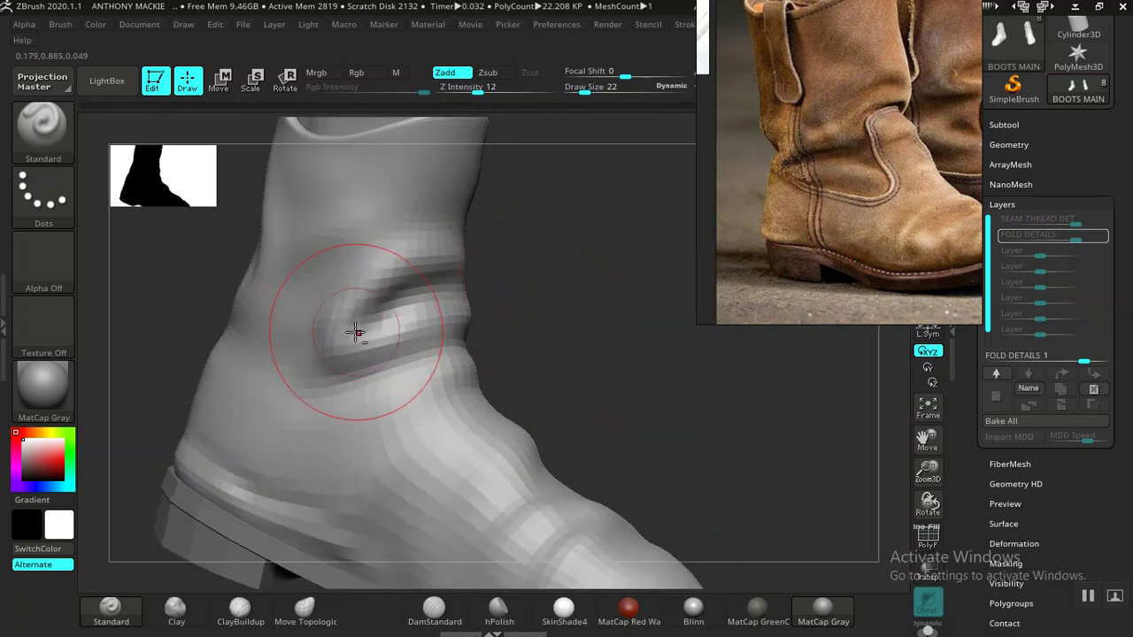
pyautogui.moveTo(575, 376)
pyautogui.mouseDown()
pyautogui.moveTo(602, 384)
pyautogui.moveTo(531, 354)
pyautogui.mouseUp()
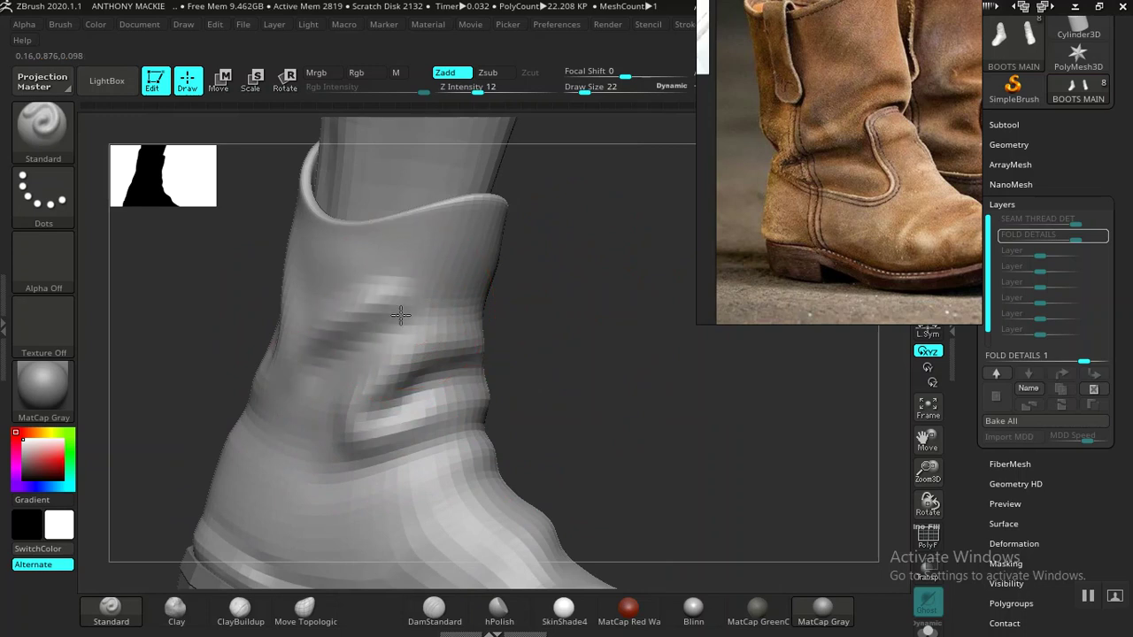
pyautogui.moveTo(500, 313); pyautogui.dragTo(469, 331)
pyautogui.moveTo(543, 345)
pyautogui.keyDown('alt'); pyautogui.mouseDown()
pyautogui.moveTo(536, 378)
pyautogui.moveTo(594, 404)
pyautogui.moveTo(522, 381)
pyautogui.mouseUp(); pyautogui.keyUp('alt')
# - Extend the diagonal folds around the back of the shaft, matching the slouched leather in the reference
pyautogui.moveTo(286, 374)
pyautogui.mouseDown()
pyautogui.moveTo(255, 398)
pyautogui.moveTo(249, 285)
pyautogui.mouseUp()
pyautogui.moveTo(581, 380)
pyautogui.keyDown('alt'); pyautogui.mouseDown()
pyautogui.moveTo(604, 392)
pyautogui.moveTo(361, 395)
pyautogui.mouseUp(); pyautogui.keyUp('alt')
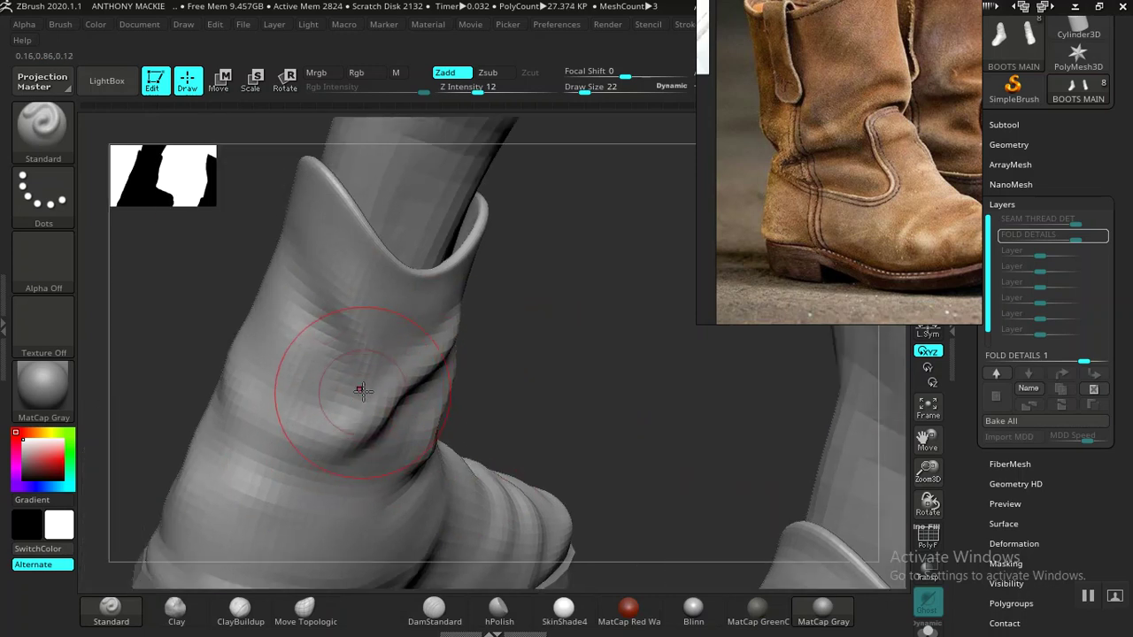
pyautogui.moveTo(539, 374); pyautogui.dragTo(375, 417)
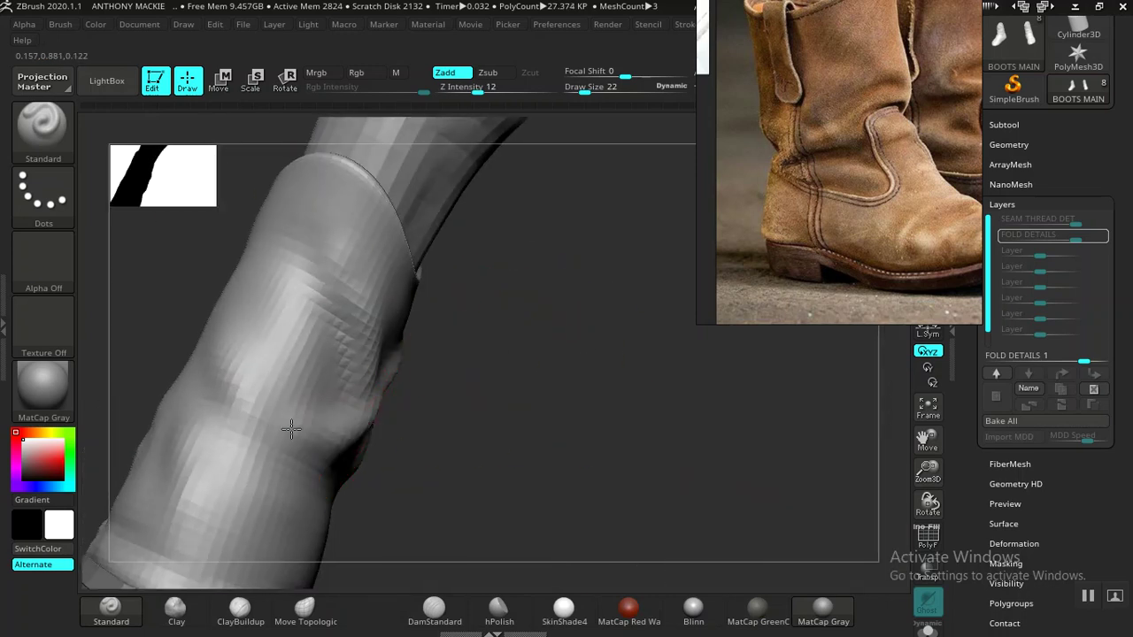
pyautogui.moveTo(292, 430); pyautogui.dragTo(178, 351)
# - Sculpt wrinkles around the back of the heel below the ankle fold and smooth them into the surrounding leather
pyautogui.moveTo(494, 453); pyautogui.dragTo(328, 428)
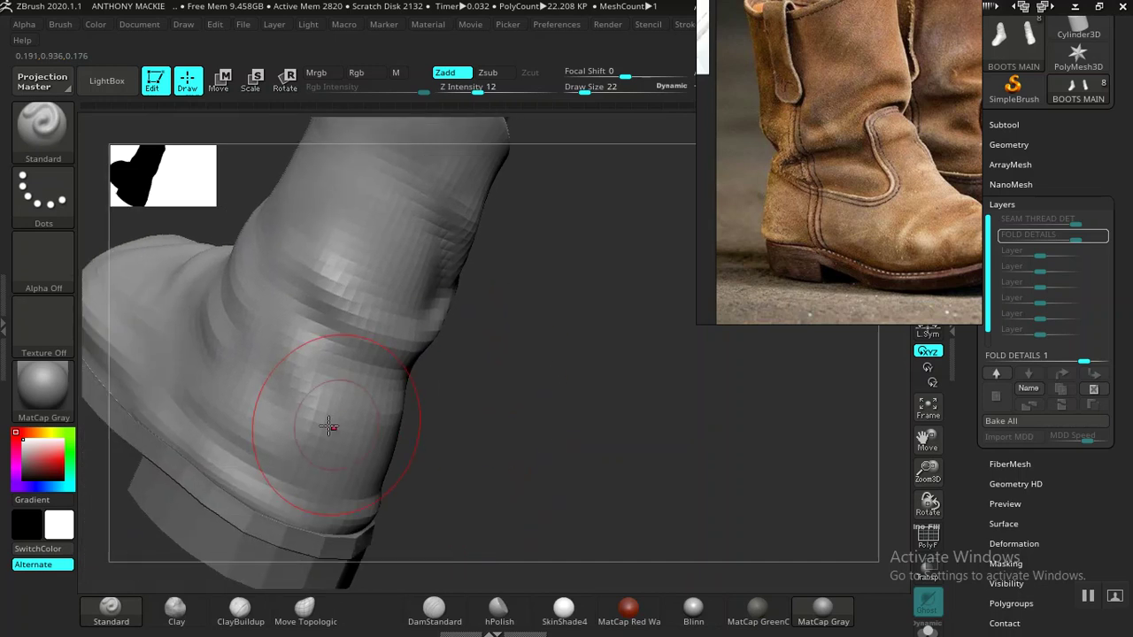
pyautogui.moveTo(399, 420); pyautogui.dragTo(333, 438)
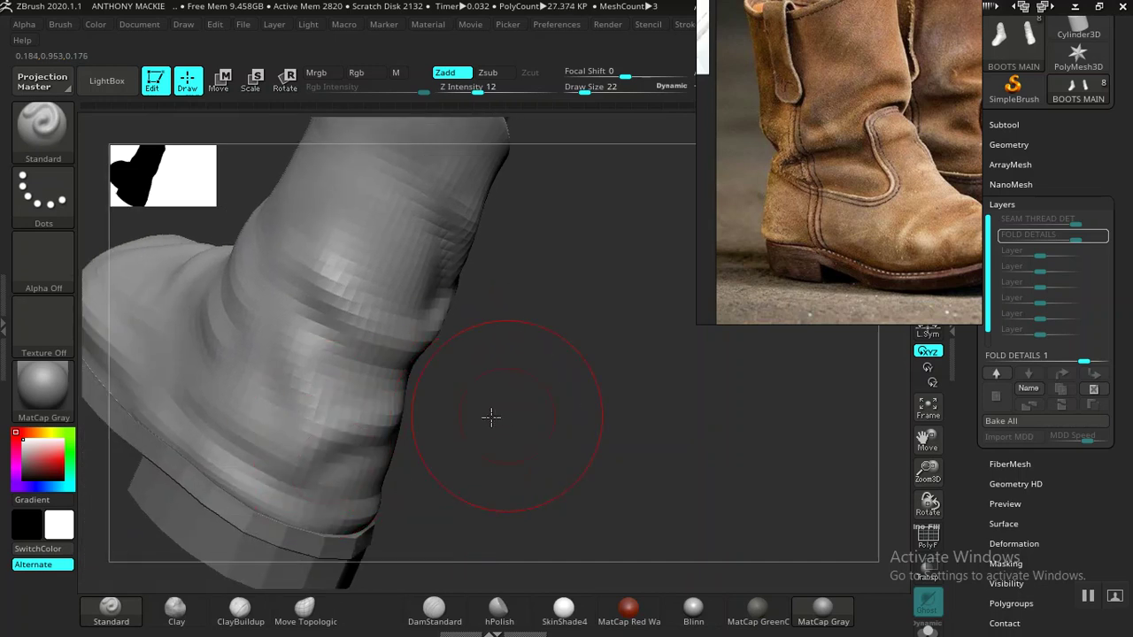
pyautogui.moveTo(506, 415); pyautogui.dragTo(416, 432)
pyautogui.keyDown('shift'); pyautogui.moveTo(537, 386); pyautogui.dragTo(404, 435); pyautogui.keyUp('shift')
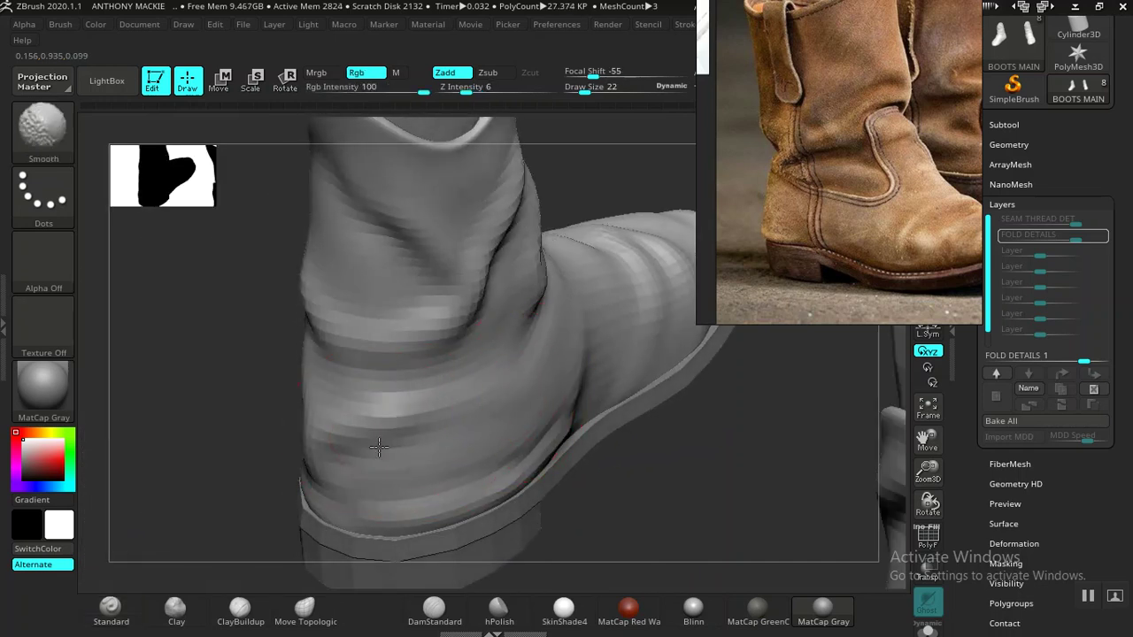
pyautogui.moveTo(243, 437)
pyautogui.mouseDown()
pyautogui.moveTo(271, 413)
pyautogui.moveTo(316, 426)
pyautogui.mouseUp()
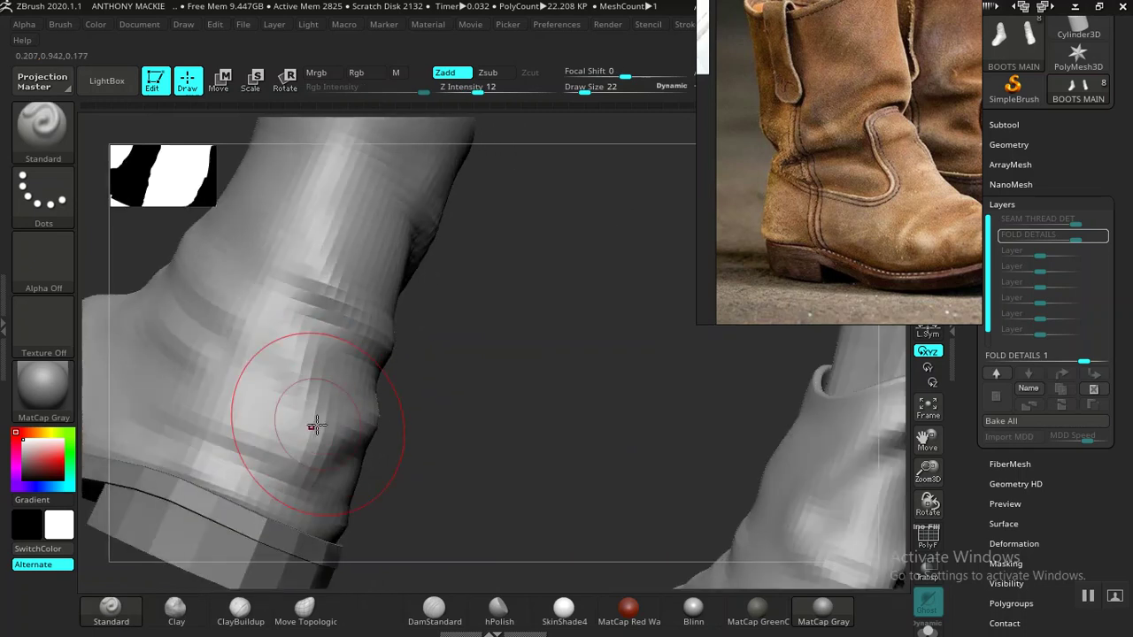
pyautogui.moveTo(395, 395); pyautogui.dragTo(419, 407)
pyautogui.moveTo(526, 494); pyautogui.dragTo(595, 506)
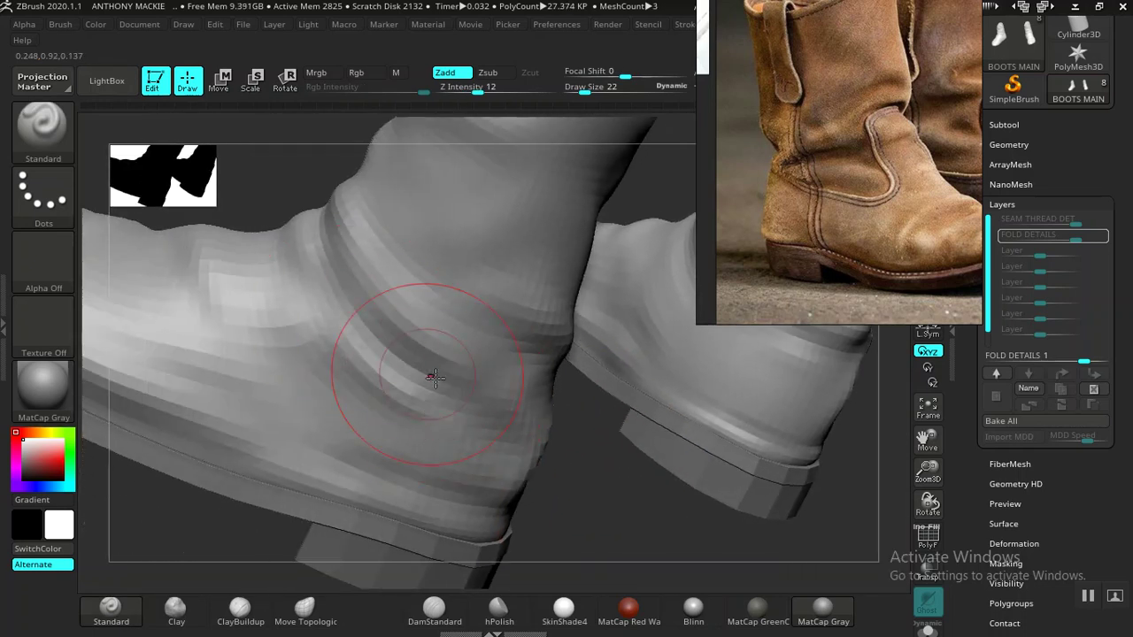
# - Sharpen the creases across the vamp behind the toe cap at draw size 14
pyautogui.moveTo(545, 463)
pyautogui.mouseDown()
pyautogui.moveTo(576, 445)
pyautogui.moveTo(632, 463)
pyautogui.moveTo(622, 438)
pyautogui.moveTo(572, 481)
pyautogui.moveTo(614, 331)
pyautogui.moveTo(625, 385)
pyautogui.moveTo(600, 460)
pyautogui.moveTo(617, 346)
pyautogui.moveTo(640, 435)
pyautogui.moveTo(670, 274)
pyautogui.moveTo(411, 428)
pyautogui.mouseUp()
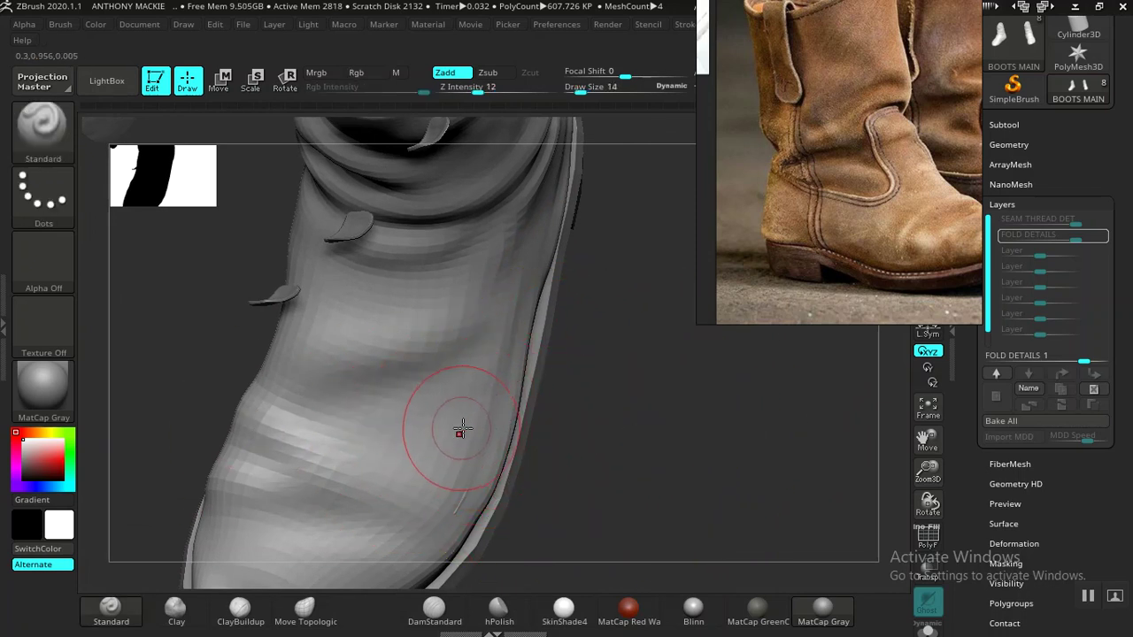
pyautogui.moveTo(567, 460); pyautogui.dragTo(369, 424)
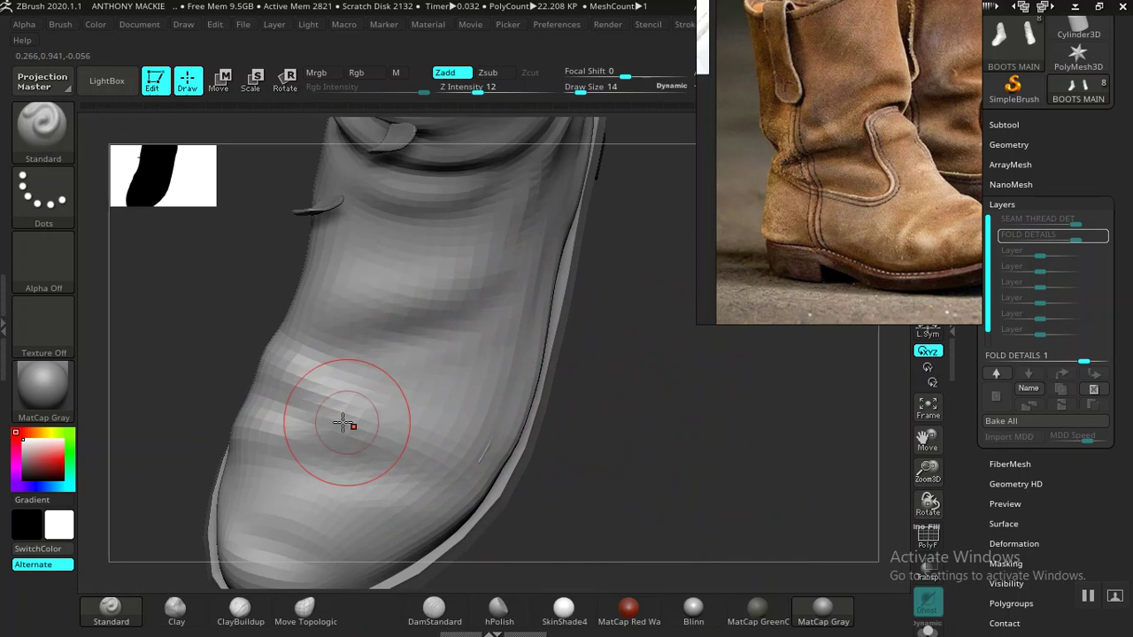
pyautogui.moveTo(279, 409); pyautogui.dragTo(395, 441)
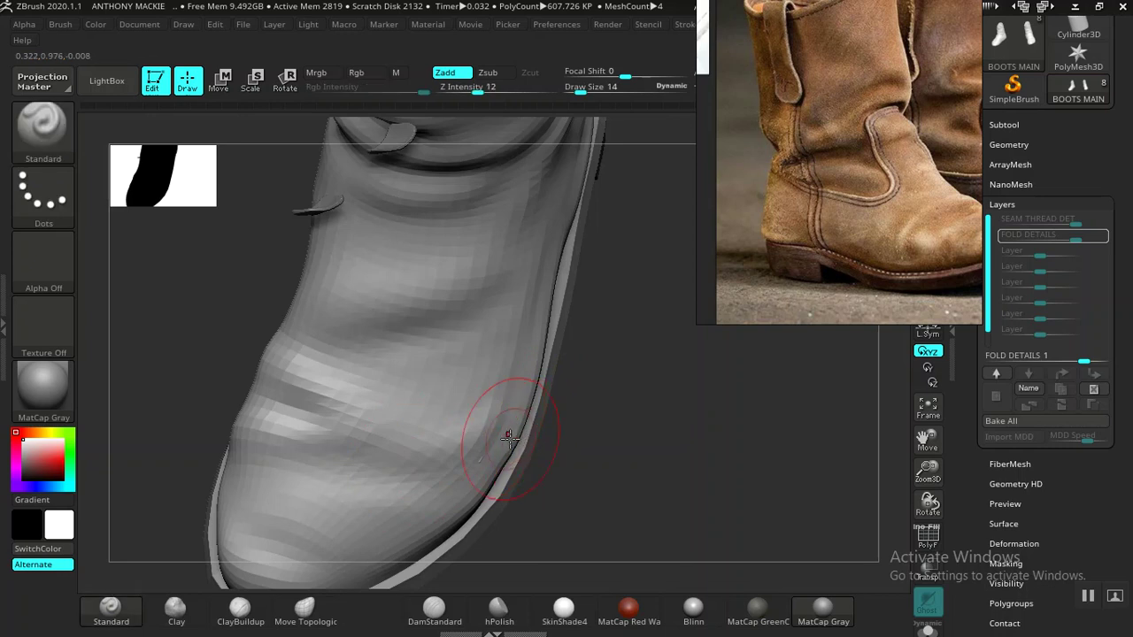
pyautogui.click(281, 607)
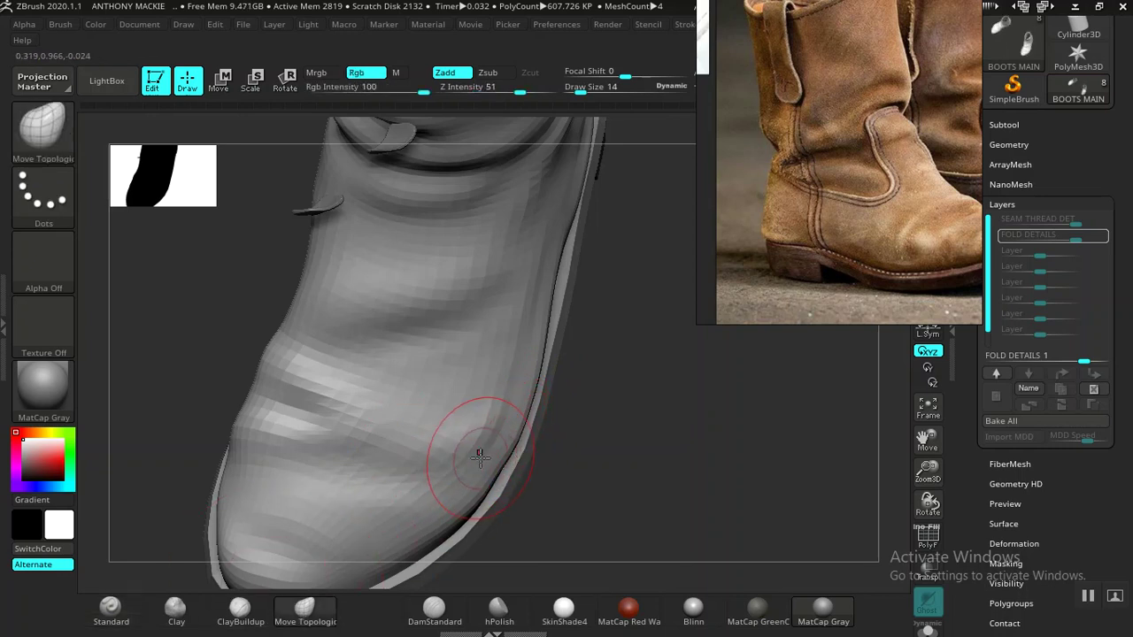
pyautogui.moveTo(561, 402)
pyautogui.keyDown('alt'); pyautogui.mouseDown()
pyautogui.moveTo(611, 392)
pyautogui.moveTo(604, 434)
pyautogui.moveTo(602, 372)
pyautogui.moveTo(579, 324)
pyautogui.moveTo(610, 418)
pyautogui.moveTo(591, 376)
pyautogui.mouseUp(); pyautogui.keyUp('alt')
pyautogui.moveTo(317, 201); pyautogui.dragTo(324, 228)
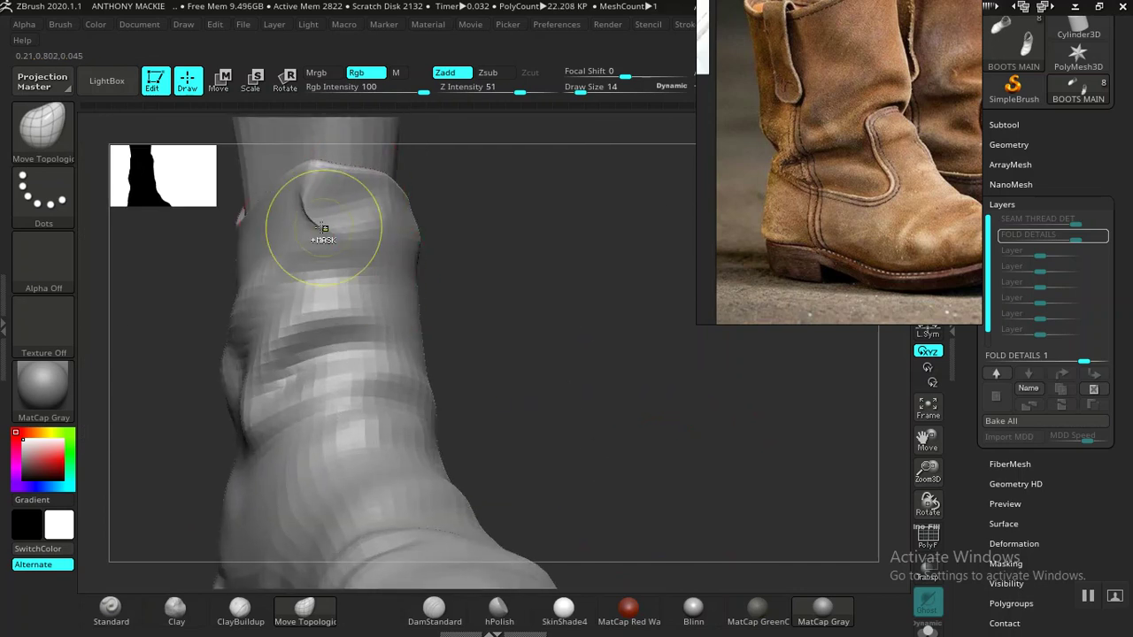
pyautogui.hotkey('ctrl', 'z')
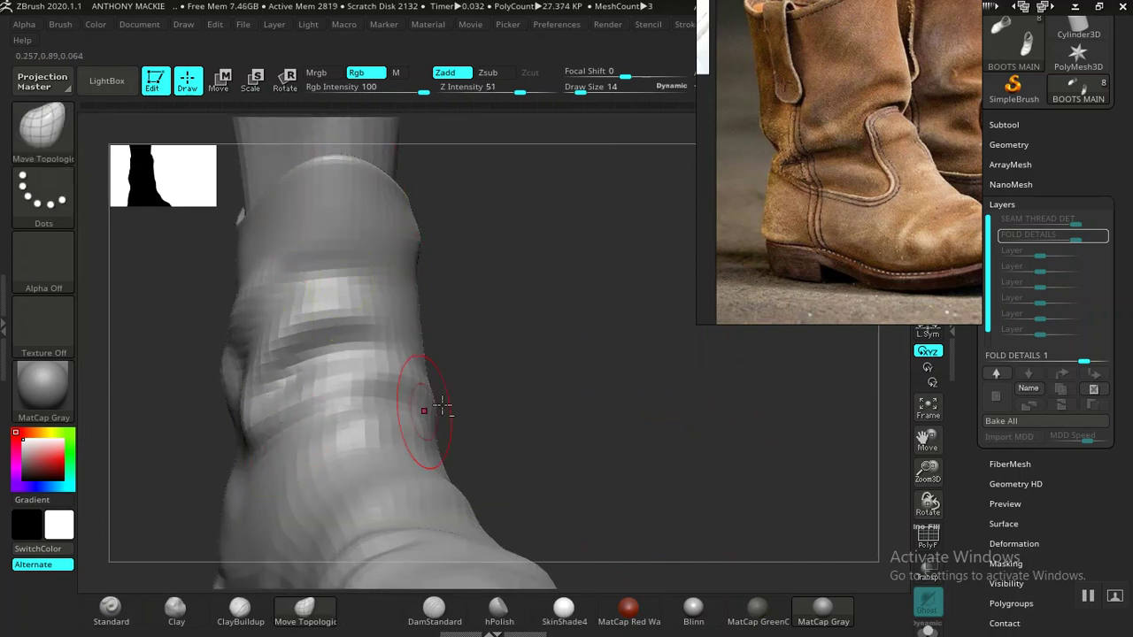
# - Carve sharper creases into the folds across the front of the ankle with the DamStandard brush at draw size 14
pyautogui.keyDown('alt'); pyautogui.moveTo(551, 394); pyautogui.dragTo(686, 366); pyautogui.keyUp('alt')
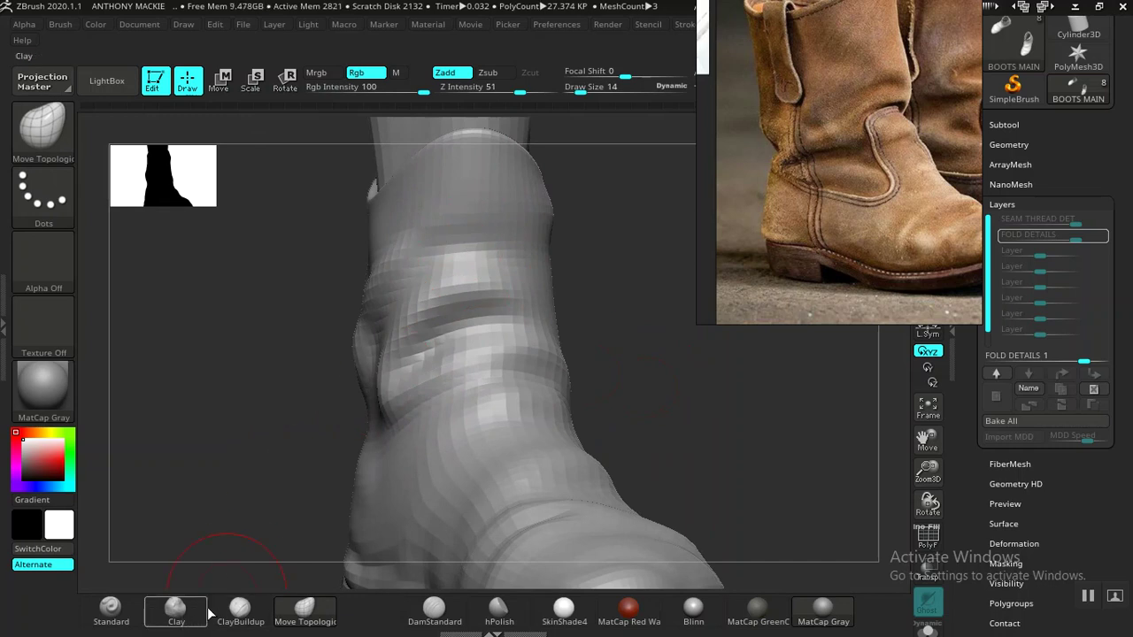
pyautogui.click(435, 609)
pyautogui.moveTo(625, 346)
pyautogui.mouseDown()
pyautogui.moveTo(637, 360)
pyautogui.moveTo(428, 298)
pyautogui.mouseUp()
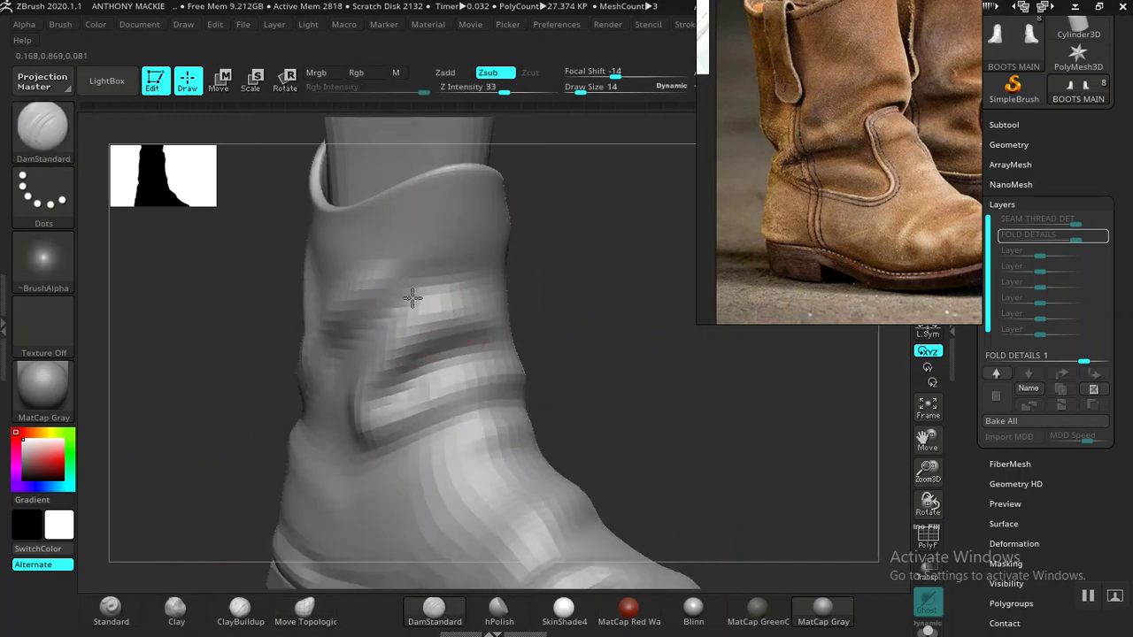
pyautogui.moveTo(628, 342)
pyautogui.mouseDown()
pyautogui.moveTo(589, 271)
pyautogui.moveTo(577, 372)
pyautogui.moveTo(572, 282)
pyautogui.moveTo(523, 346)
pyautogui.mouseUp()
pyautogui.moveTo(533, 476); pyautogui.dragTo(588, 497)
pyautogui.moveTo(605, 319)
pyautogui.mouseDown()
pyautogui.moveTo(647, 395)
pyautogui.moveTo(213, 519)
pyautogui.moveTo(248, 496)
pyautogui.mouseUp()
# - Cut diagonal creases across the instep with DamStandard and lightly smooth the leather around them
pyautogui.moveTo(437, 449); pyautogui.dragTo(343, 491)
pyautogui.keyDown('shift'); pyautogui.moveTo(463, 420); pyautogui.dragTo(478, 408); pyautogui.keyUp('shift')
pyautogui.moveTo(440, 277); pyautogui.dragTo(386, 320)
pyautogui.moveTo(342, 380)
pyautogui.keyDown('shift'); pyautogui.mouseDown()
pyautogui.moveTo(392, 354)
pyautogui.moveTo(354, 368)
pyautogui.mouseUp(); pyautogui.keyUp('shift')
pyautogui.moveTo(478, 259); pyautogui.dragTo(340, 379)
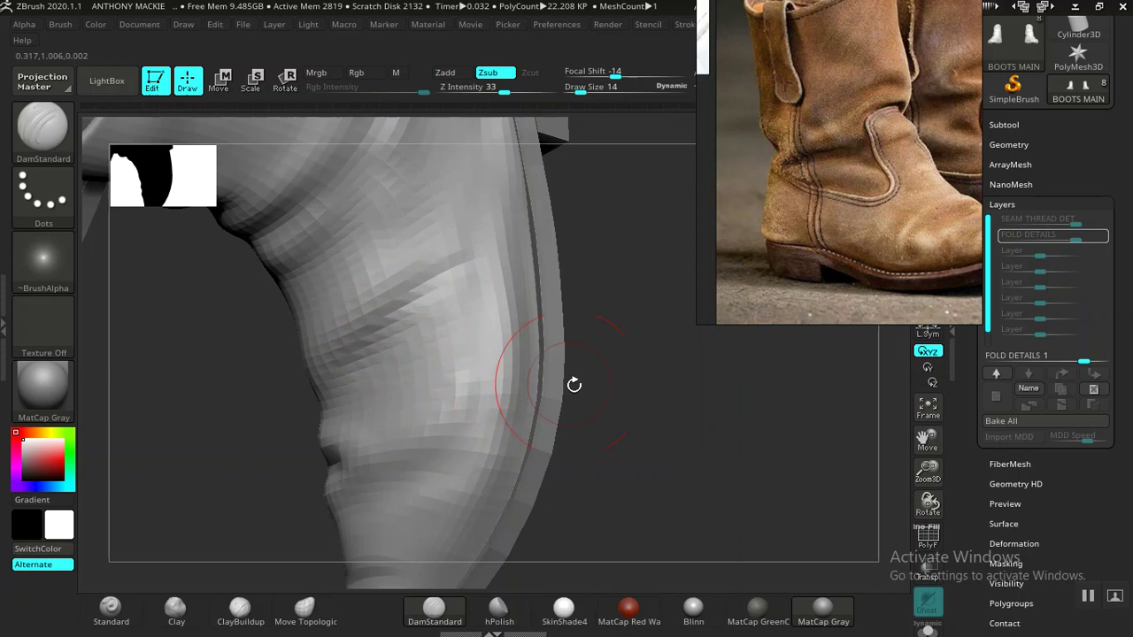
pyautogui.moveTo(409, 184); pyautogui.dragTo(356, 232)
pyautogui.moveTo(610, 346); pyautogui.dragTo(579, 233)
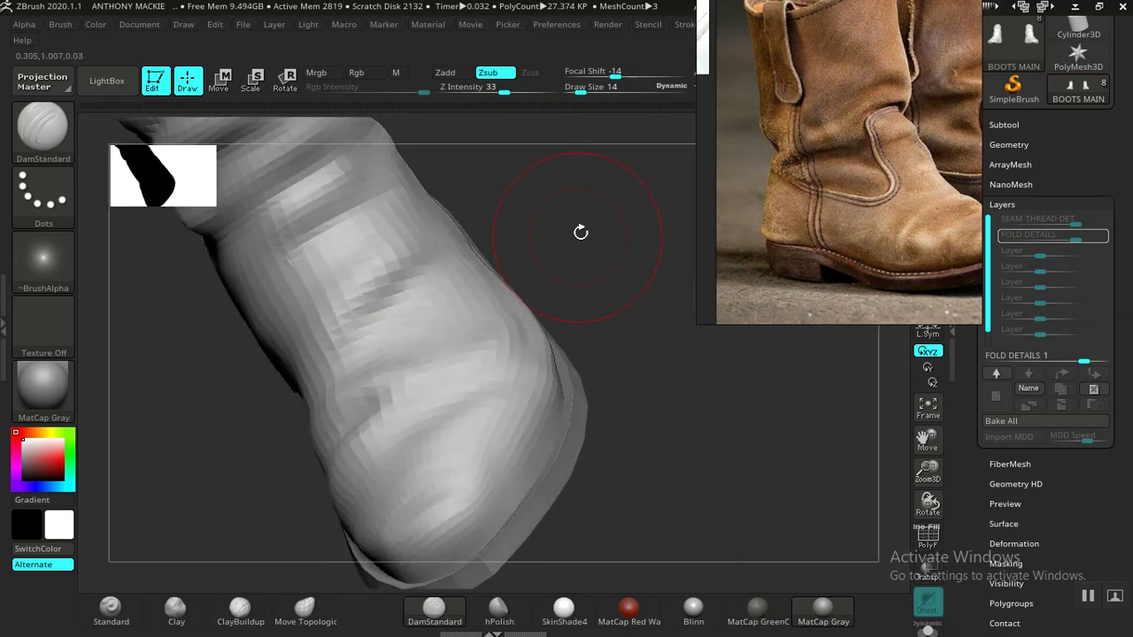
pyautogui.keyDown('alt'); pyautogui.moveTo(601, 283); pyautogui.dragTo(613, 432); pyautogui.keyUp('alt')
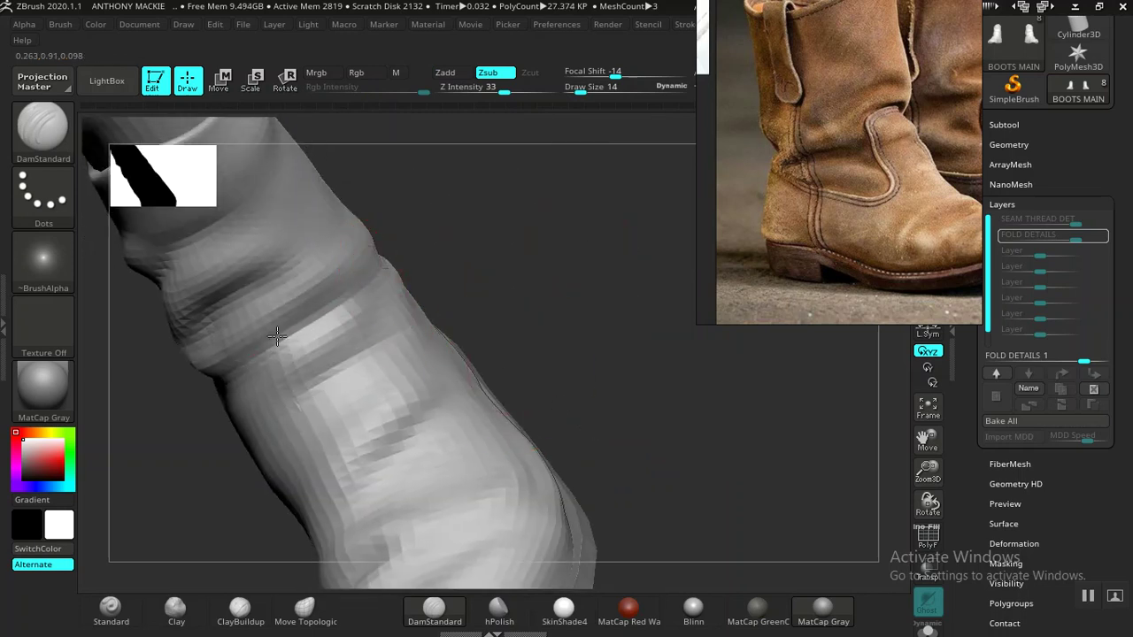
# - Sharpen the diagonal slouch fold that runs across the side of the ankle above the heel
pyautogui.moveTo(509, 292); pyautogui.dragTo(402, 290)
pyautogui.moveTo(531, 264); pyautogui.dragTo(399, 393)
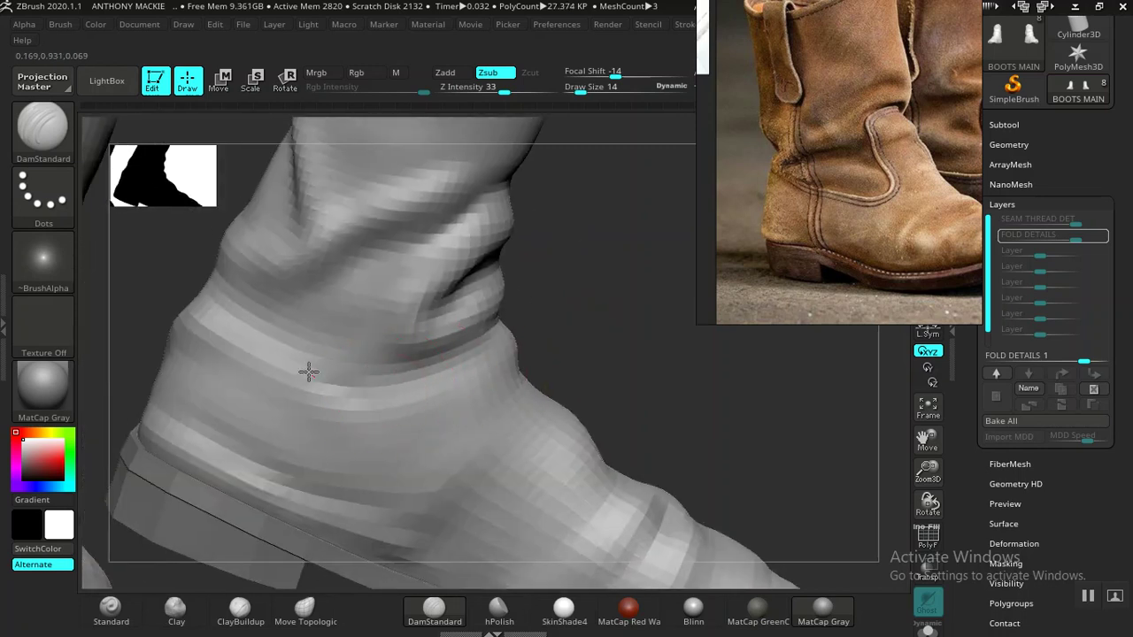
pyautogui.moveTo(439, 256); pyautogui.dragTo(419, 232)
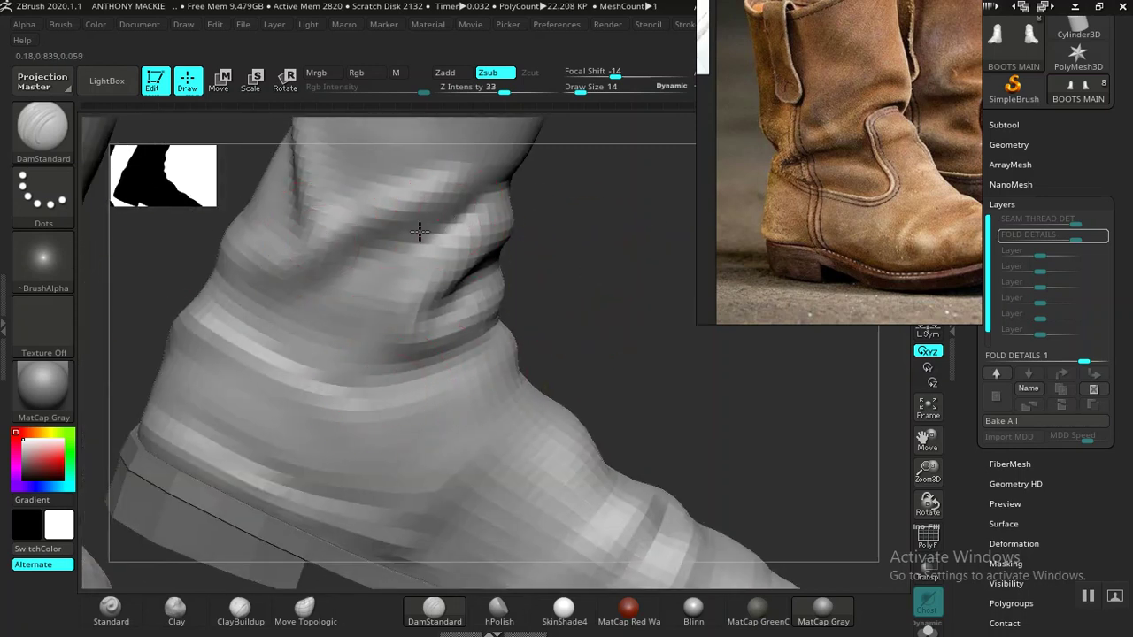
pyautogui.moveTo(345, 257); pyautogui.dragTo(272, 285)
pyautogui.moveTo(567, 281); pyautogui.dragTo(673, 285)
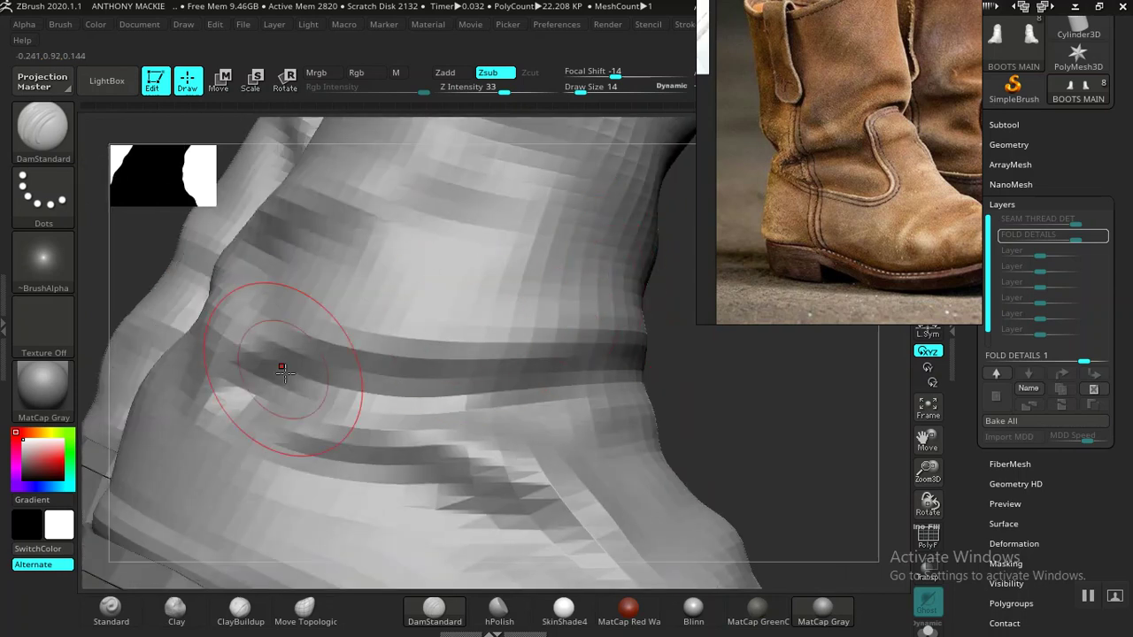
# - Carve deeper diagonal creases below the collar and along the folds around the back of the shaft
pyautogui.keyDown('alt'); pyautogui.moveTo(728, 427); pyautogui.dragTo(536, 377); pyautogui.keyUp('alt')
pyautogui.moveTo(535, 376); pyautogui.dragTo(454, 337, button='right')
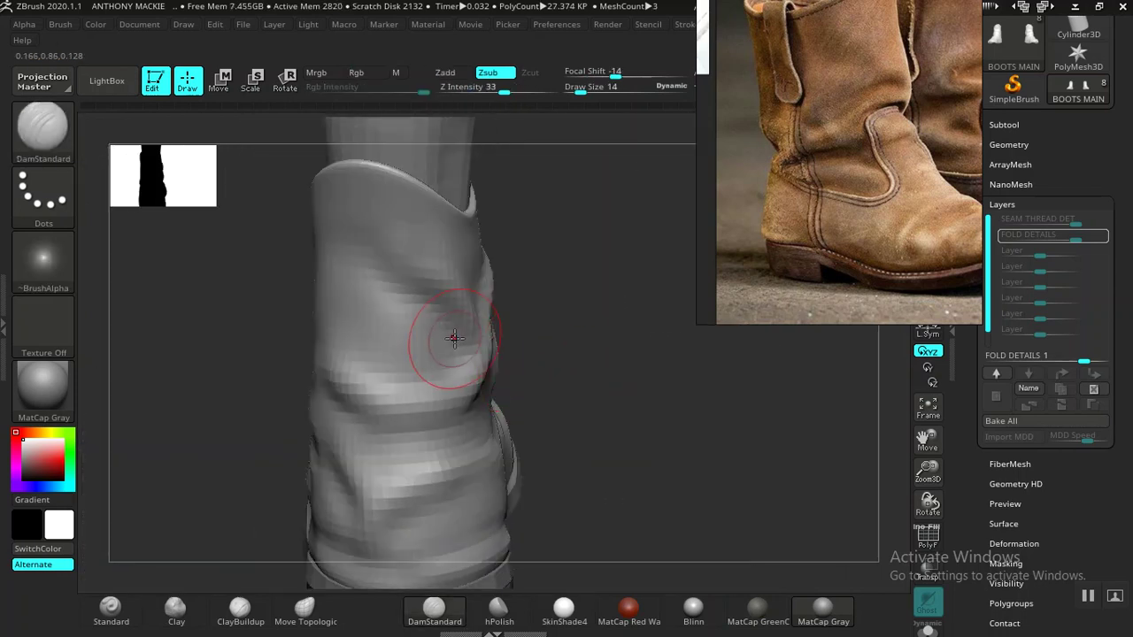
pyautogui.moveTo(352, 267); pyautogui.dragTo(496, 320, button='right')
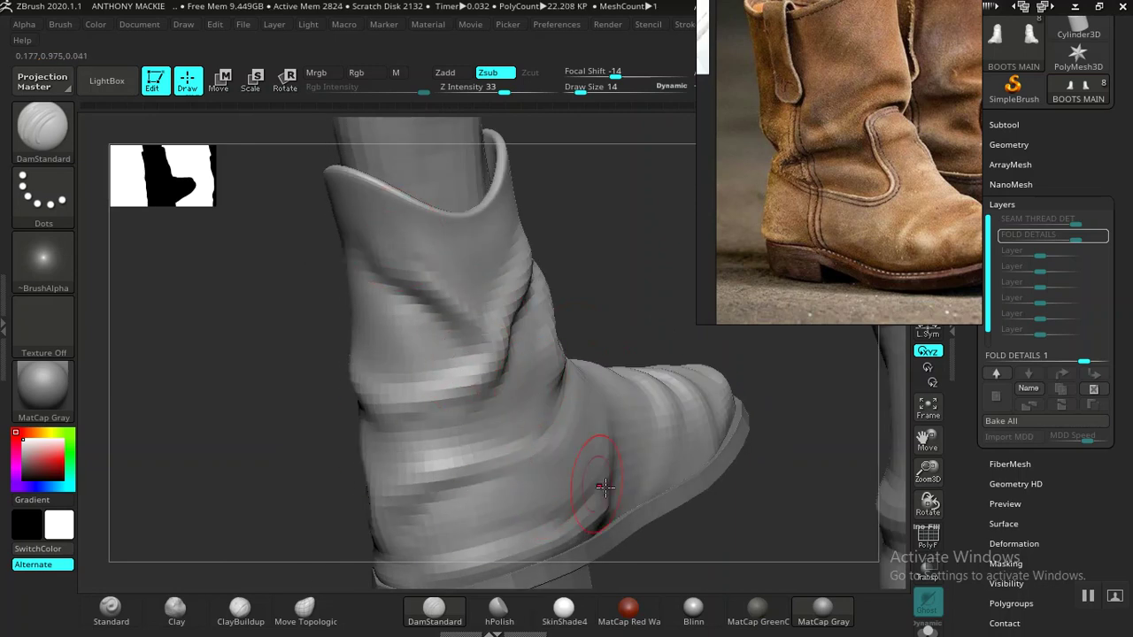
pyautogui.moveTo(576, 226); pyautogui.dragTo(525, 435, button='right')
pyautogui.moveTo(260, 550); pyautogui.dragTo(509, 432, button='right')
pyautogui.moveTo(312, 458); pyautogui.dragTo(327, 347, button='right')
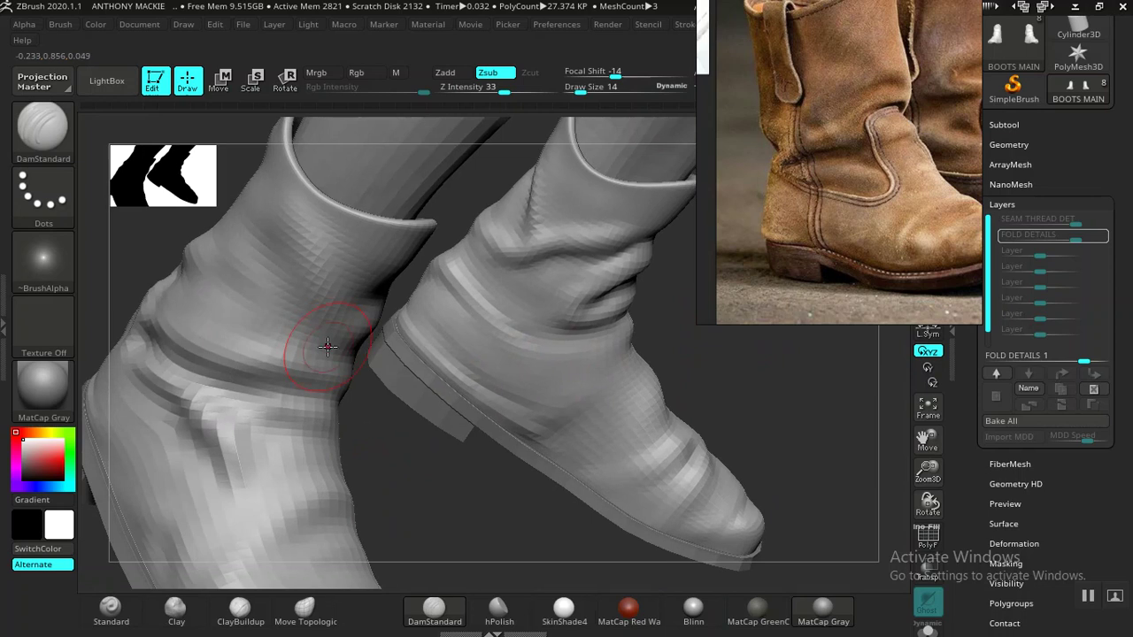
# - Define the fold under the front of the collar and the creases around the side and back of the heel
pyautogui.moveTo(266, 228); pyautogui.dragTo(315, 273)
pyautogui.moveTo(402, 426); pyautogui.dragTo(399, 290, button='right')
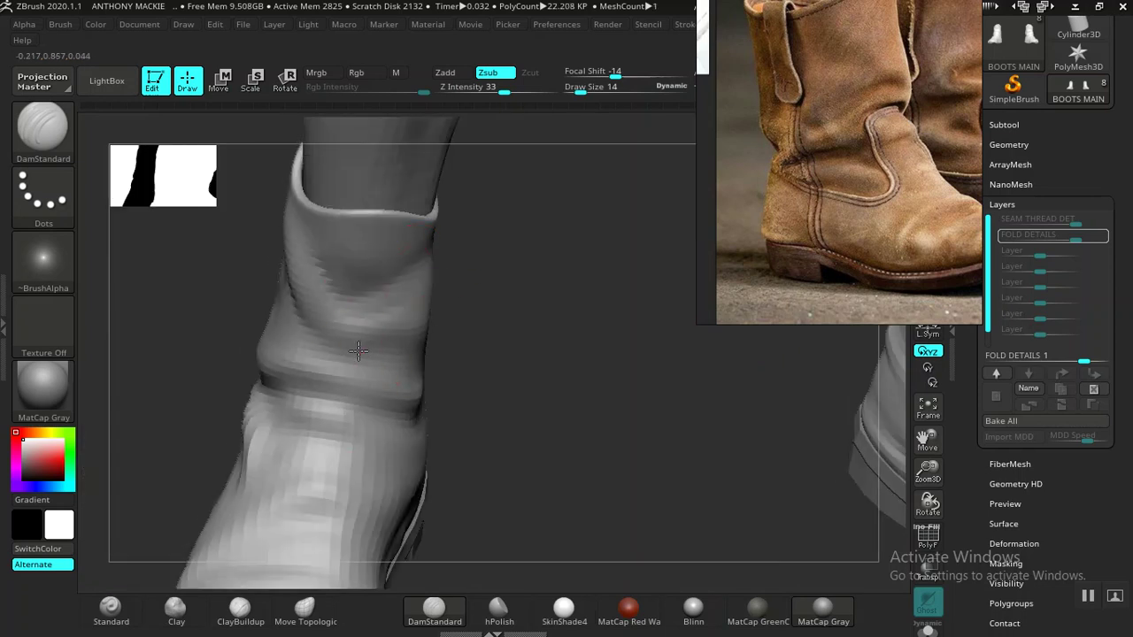
pyautogui.moveTo(405, 442); pyautogui.dragTo(354, 443, button='right')
pyautogui.moveTo(481, 500); pyautogui.dragTo(362, 519, button='right')
pyautogui.moveTo(451, 474)
pyautogui.mouseDown(button='right')
pyautogui.moveTo(448, 405)
pyautogui.moveTo(513, 463)
pyautogui.moveTo(566, 375)
pyautogui.moveTo(569, 466)
pyautogui.moveTo(329, 294)
pyautogui.mouseUp(button='right')
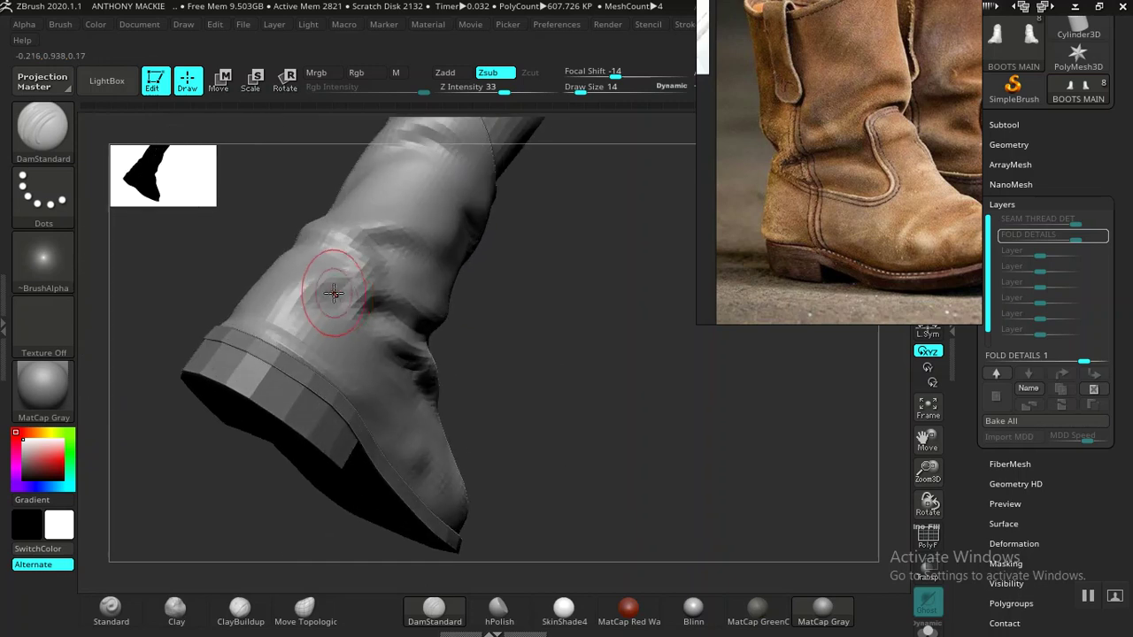
pyautogui.moveTo(519, 328)
pyautogui.mouseDown(button='right')
pyautogui.moveTo(491, 435)
pyautogui.moveTo(513, 455)
pyautogui.moveTo(386, 374)
pyautogui.mouseUp(button='right')
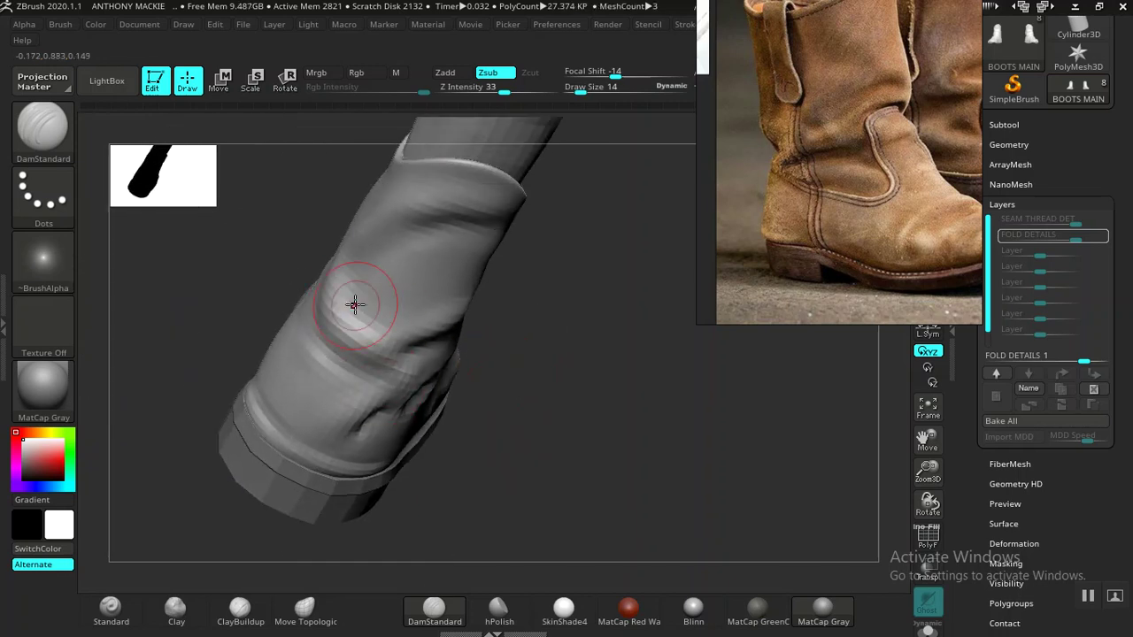
pyautogui.moveTo(579, 315)
pyautogui.mouseDown(button='right')
pyautogui.moveTo(458, 295)
pyautogui.moveTo(516, 314)
pyautogui.moveTo(563, 309)
pyautogui.moveTo(559, 346)
pyautogui.moveTo(505, 416)
pyautogui.moveTo(513, 395)
pyautogui.moveTo(548, 477)
pyautogui.moveTo(567, 440)
pyautogui.moveTo(537, 412)
pyautogui.moveTo(572, 478)
pyautogui.moveTo(497, 382)
pyautogui.moveTo(534, 425)
pyautogui.moveTo(493, 407)
pyautogui.moveTo(516, 435)
pyautogui.moveTo(602, 430)
pyautogui.moveTo(634, 397)
pyautogui.moveTo(583, 340)
pyautogui.moveTo(592, 331)
pyautogui.moveTo(596, 450)
pyautogui.moveTo(620, 413)
pyautogui.moveTo(577, 418)
pyautogui.moveTo(603, 396)
pyautogui.mouseUp(button='right')
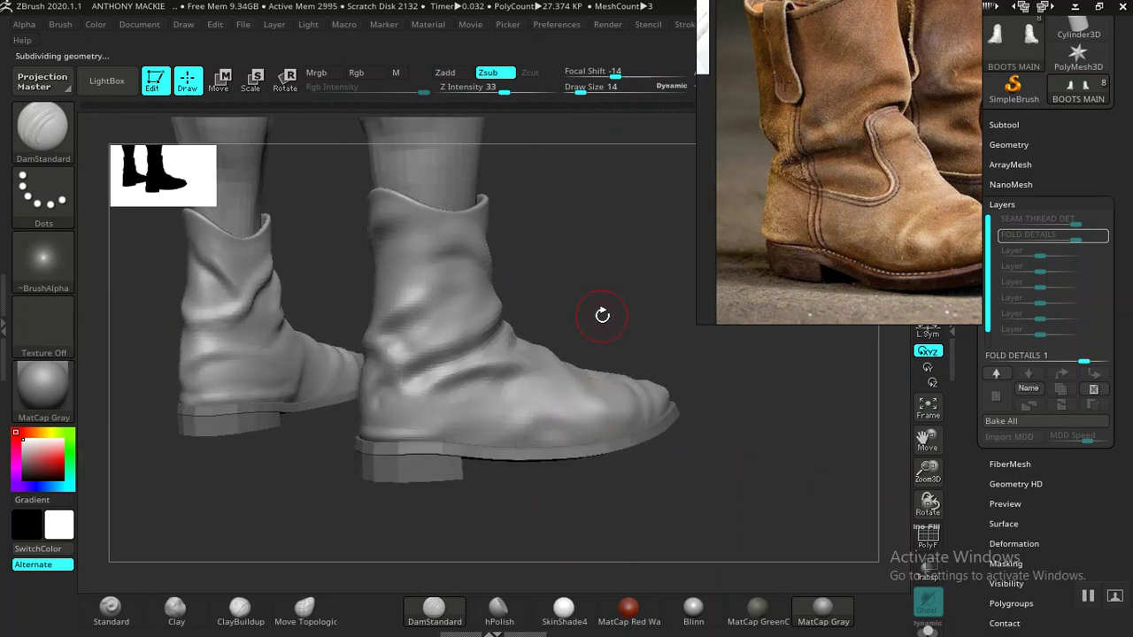
# - Raise the boots' subdivision level and preview the SEAM THREAD DET layer over the sculpted folds, moving the reference photo aside
pyautogui.moveTo(591, 303); pyautogui.dragTo(446, 362, button='right')
pyautogui.keyDown('ctrl'); pyautogui.moveTo(501, 411); pyautogui.dragTo(513, 366, button='right'); pyautogui.keyUp('ctrl')
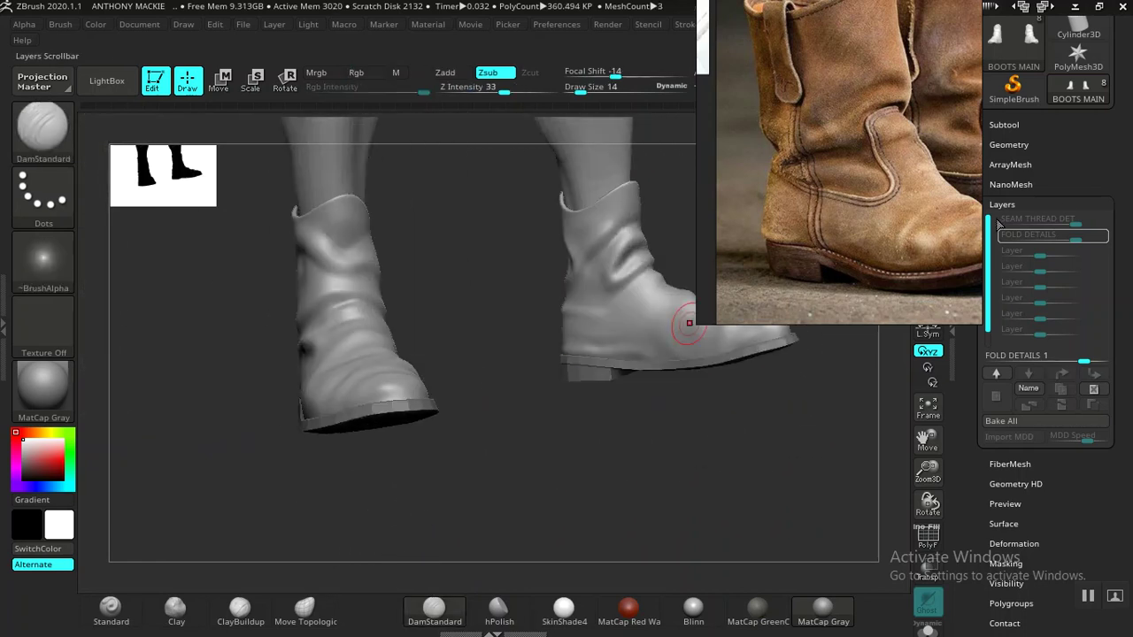
pyautogui.moveTo(501, 434)
pyautogui.mouseDown(button='right')
pyautogui.moveTo(503, 448)
pyautogui.moveTo(502, 418)
pyautogui.mouseUp(button='right')
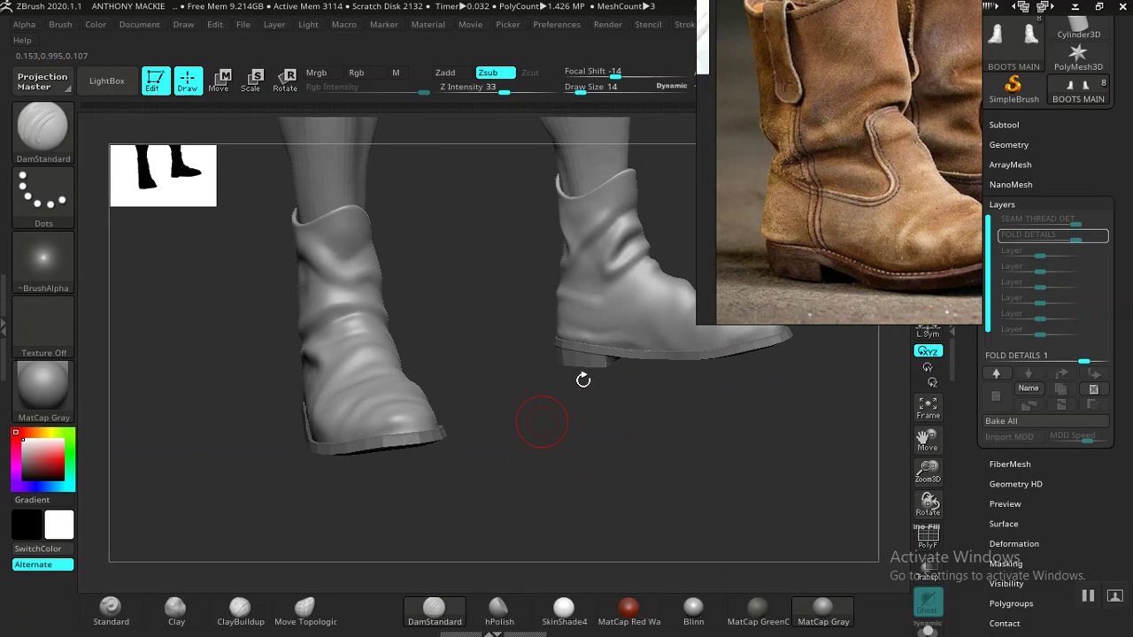
pyautogui.press('d')
pyautogui.moveTo(876, 160); pyautogui.dragTo(414, 261)
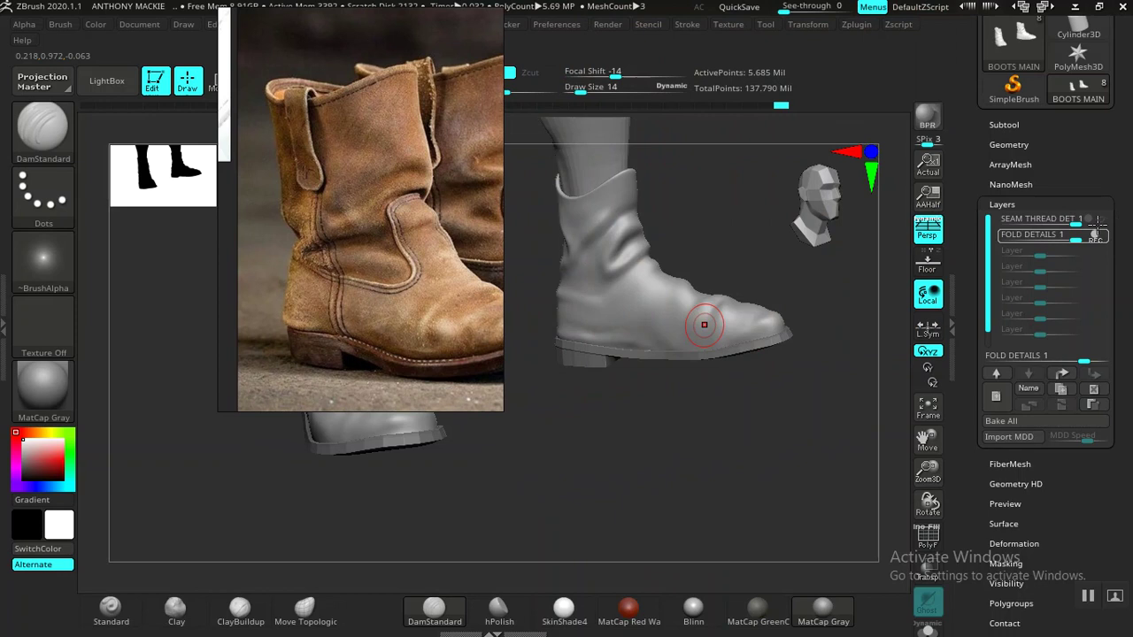
pyautogui.click(1034, 219)
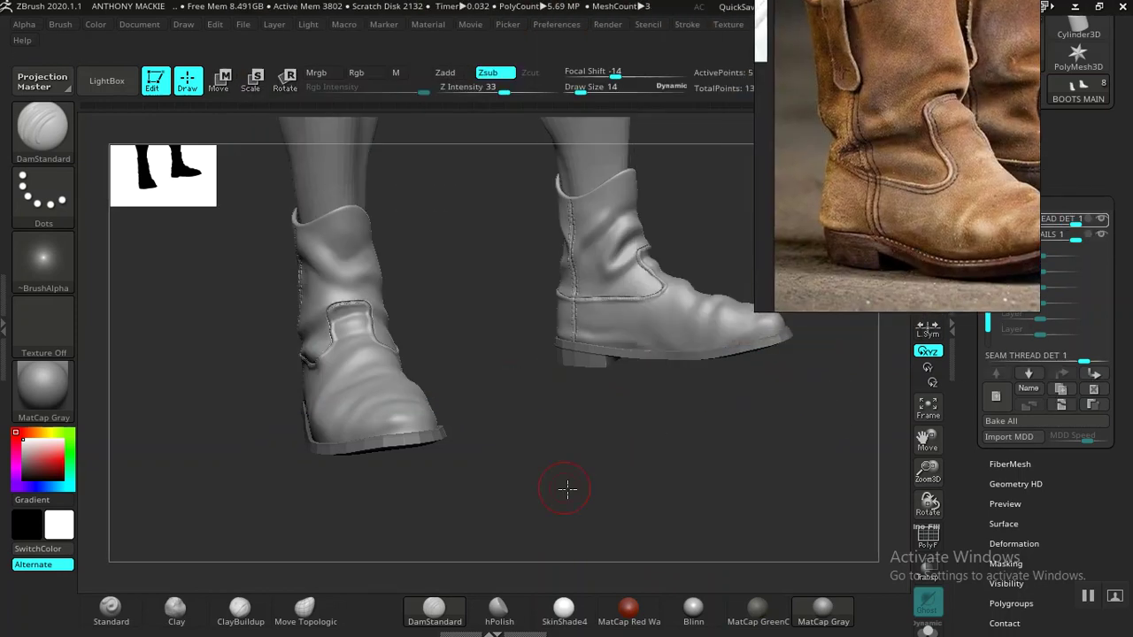
pyautogui.moveTo(570, 487); pyautogui.dragTo(488, 394)
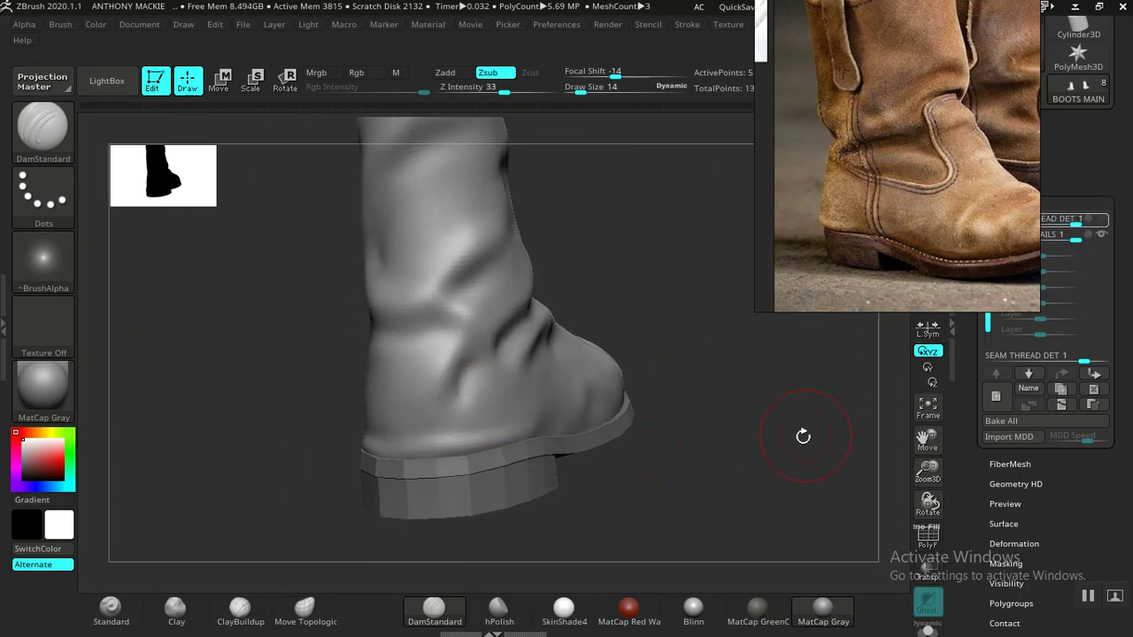
# - Drop the subdivision level on the FOLD DETAILS layer and smooth the creases at the side and back of the heel, using draw size 18
pyautogui.moveTo(647, 507); pyautogui.dragTo(779, 381)
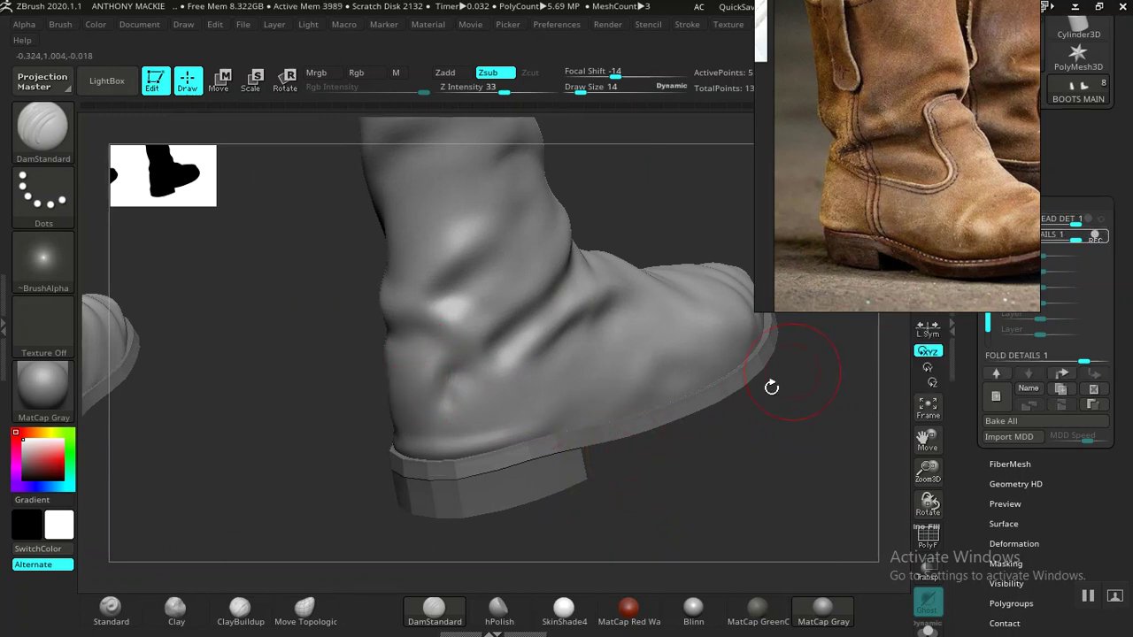
pyautogui.press('shift')
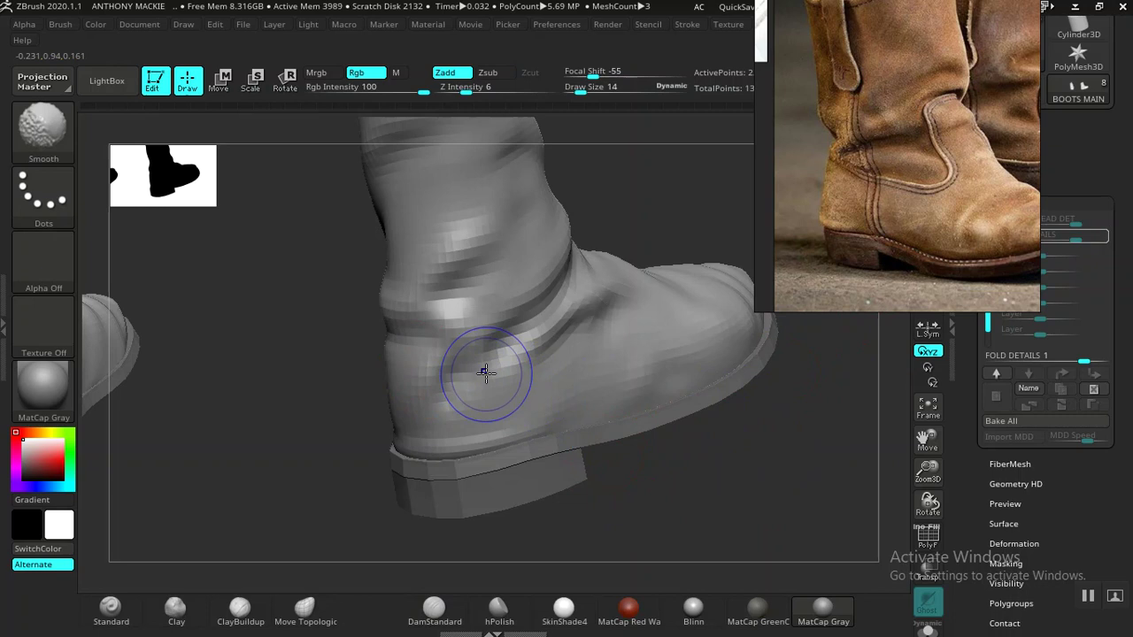
pyautogui.hotkey('shift', 'd')
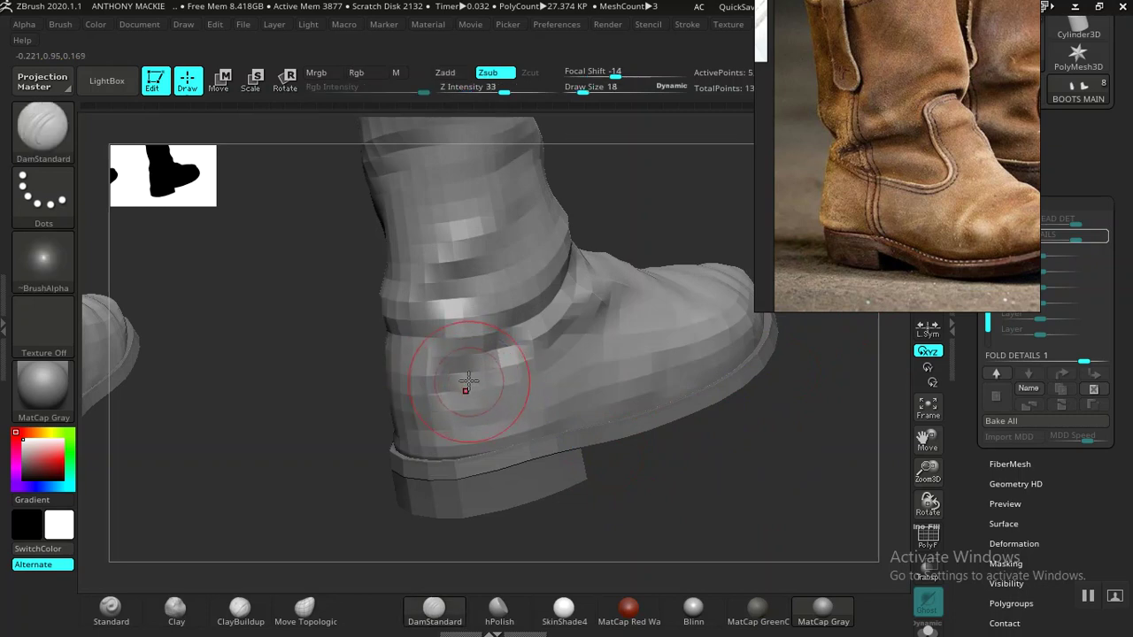
pyautogui.hotkey('shift', 'd')
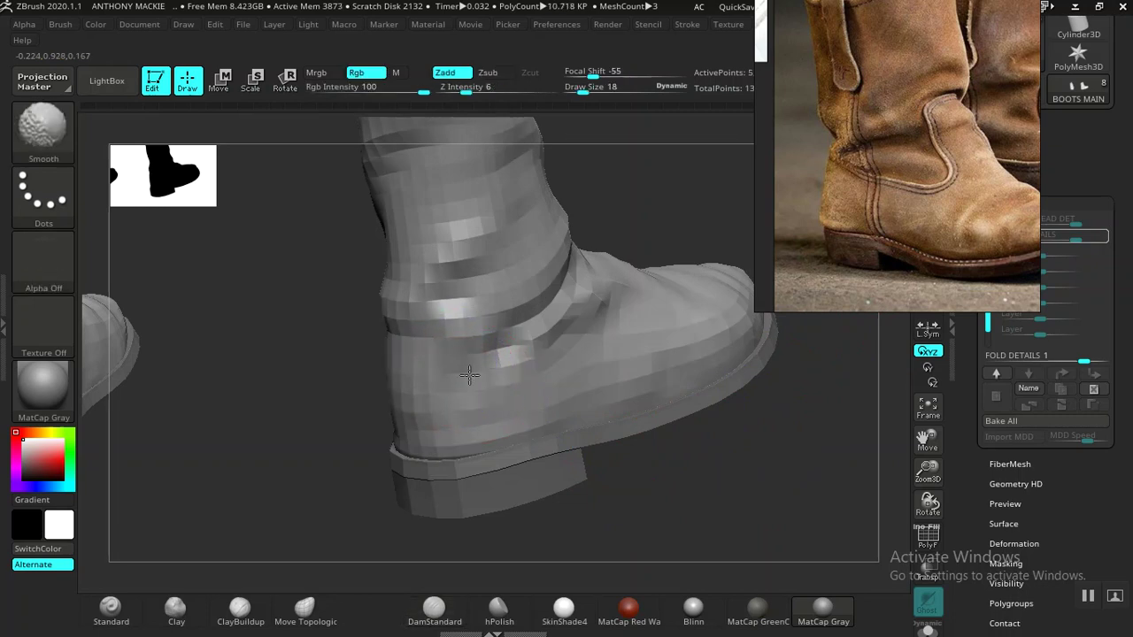
pyautogui.keyDown('shift'); pyautogui.moveTo(425, 402); pyautogui.dragTo(472, 386); pyautogui.keyUp('shift')
pyautogui.moveTo(656, 471); pyautogui.dragTo(796, 478)
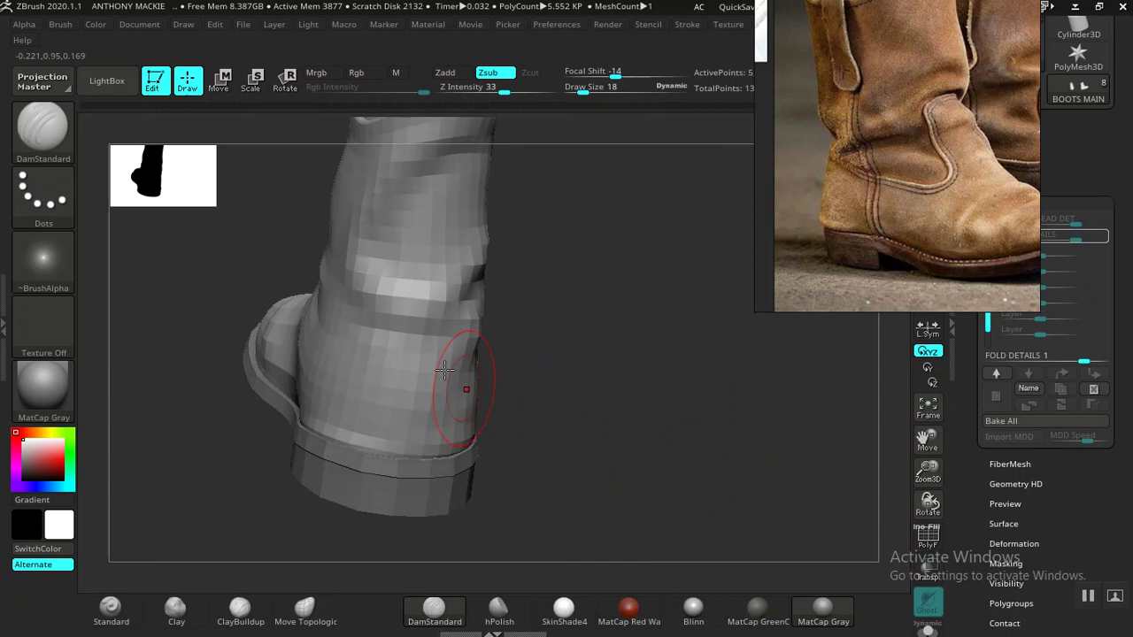
pyautogui.keyDown('shift'); pyautogui.moveTo(425, 345); pyautogui.dragTo(380, 324); pyautogui.keyUp('shift')
pyautogui.keyDown('shift'); pyautogui.moveTo(473, 346); pyautogui.dragTo(483, 349); pyautogui.keyUp('shift')
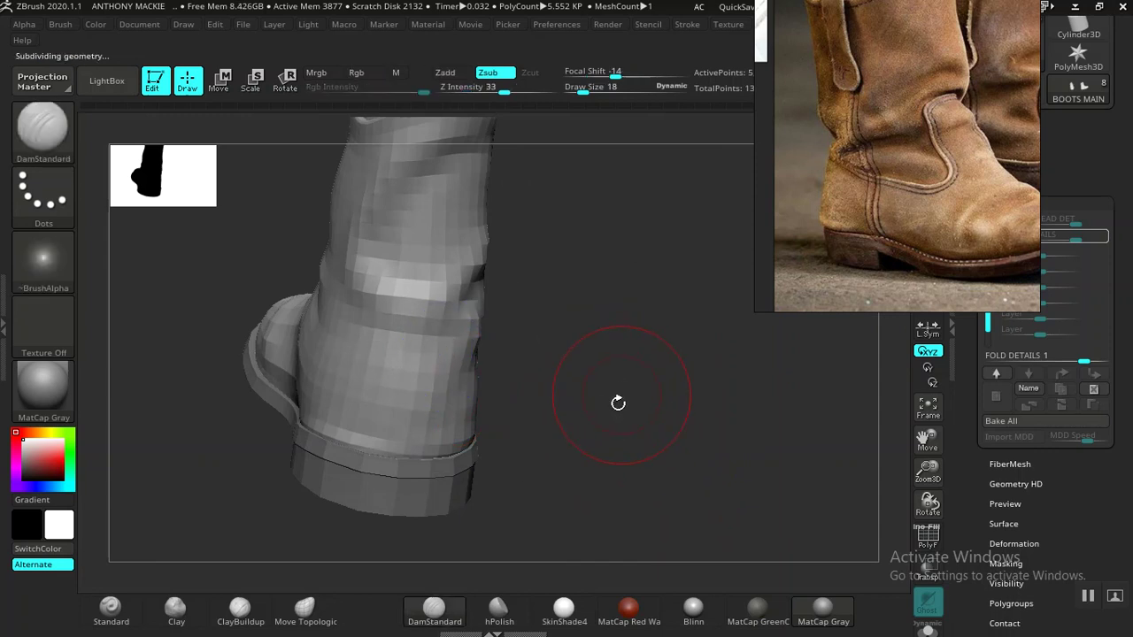
# - Step up the subdivision level and soften the remaining wrinkles around the back of the heel below the ankle fold
pyautogui.moveTo(618, 431)
pyautogui.mouseDown()
pyautogui.moveTo(551, 413)
pyautogui.moveTo(647, 430)
pyautogui.moveTo(471, 380)
pyautogui.mouseUp()
pyautogui.press('shift')
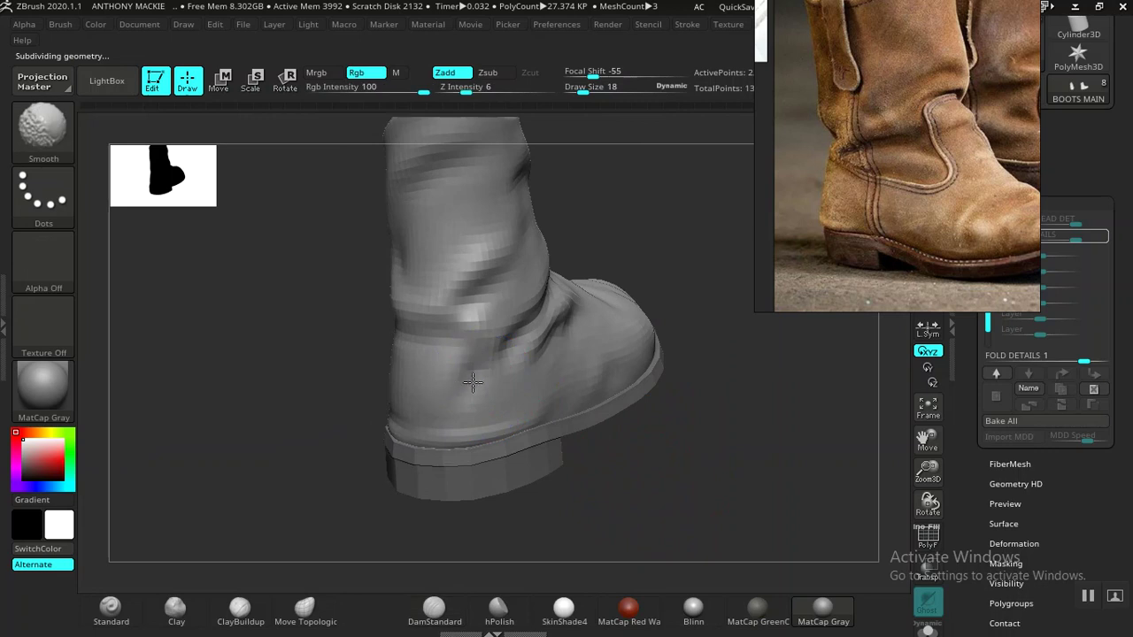
pyautogui.press('d')
pyautogui.keyDown('alt'); pyautogui.moveTo(584, 483); pyautogui.dragTo(574, 436); pyautogui.keyUp('alt')
pyautogui.moveTo(353, 437)
pyautogui.keyDown('alt'); pyautogui.mouseDown()
pyautogui.moveTo(598, 370)
pyautogui.moveTo(663, 473)
pyautogui.moveTo(663, 438)
pyautogui.moveTo(767, 445)
pyautogui.mouseUp(); pyautogui.keyUp('alt')
pyautogui.keyDown('shift'); pyautogui.moveTo(398, 410); pyautogui.dragTo(360, 420); pyautogui.keyUp('shift')
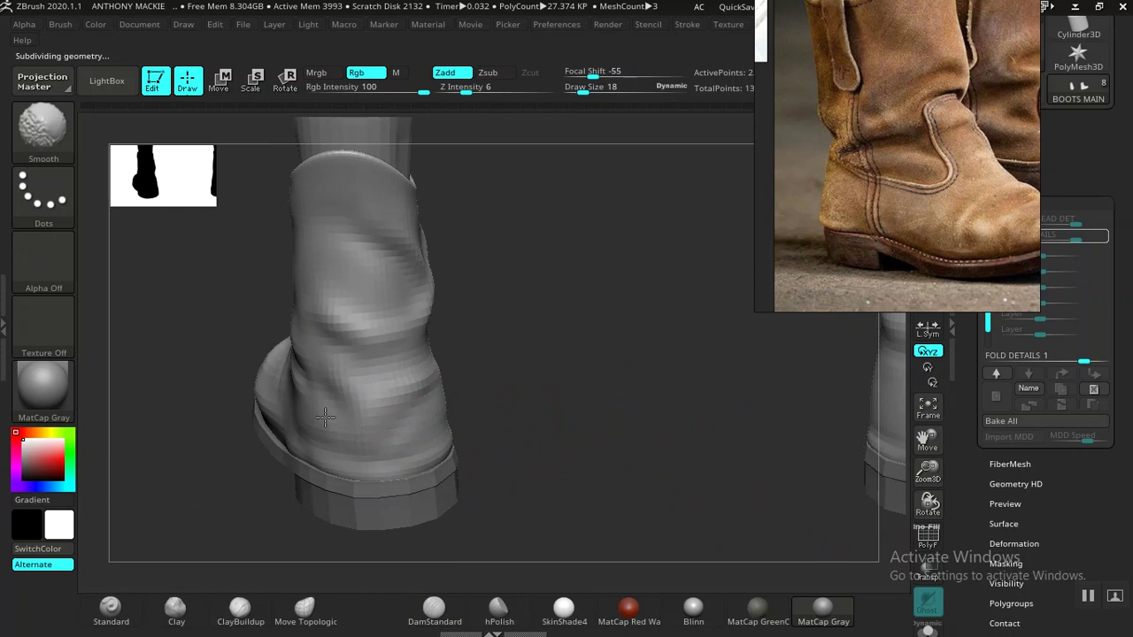
pyautogui.moveTo(543, 389)
pyautogui.mouseDown()
pyautogui.moveTo(624, 376)
pyautogui.moveTo(523, 366)
pyautogui.mouseUp()
pyautogui.moveTo(466, 373)
pyautogui.mouseDown()
pyautogui.moveTo(537, 375)
pyautogui.moveTo(443, 408)
pyautogui.moveTo(354, 531)
pyautogui.mouseUp()
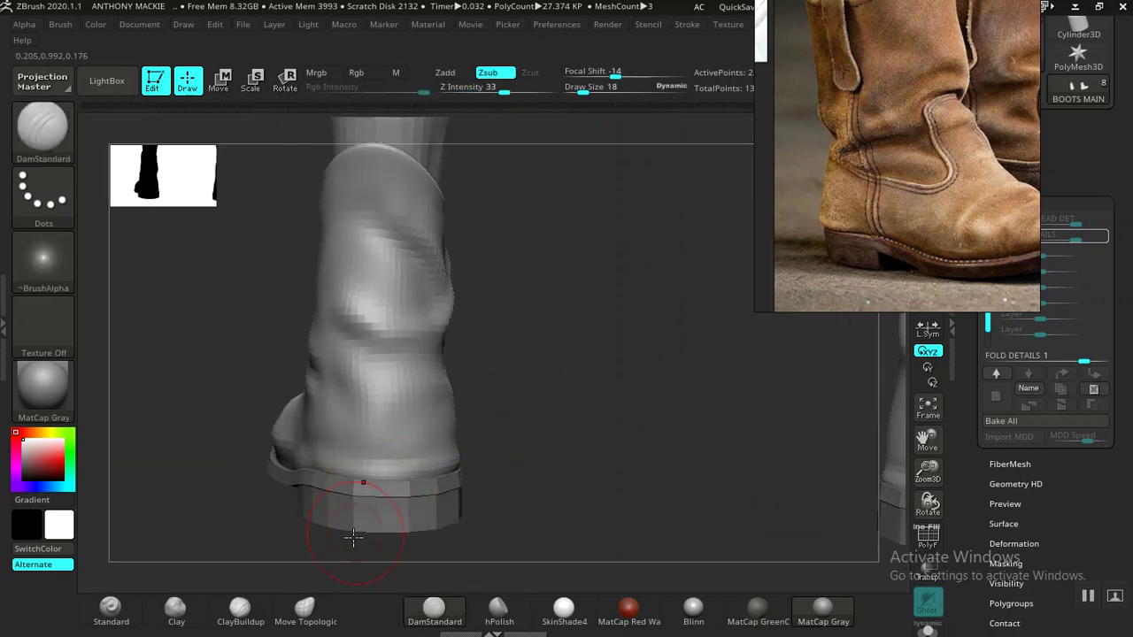
# - Smooth the leather just above the sole around the heel and compare both boots with the reference photo
pyautogui.click(305, 610)
pyautogui.keyDown('shift'); pyautogui.moveTo(417, 469); pyautogui.dragTo(349, 471); pyautogui.keyUp('shift')
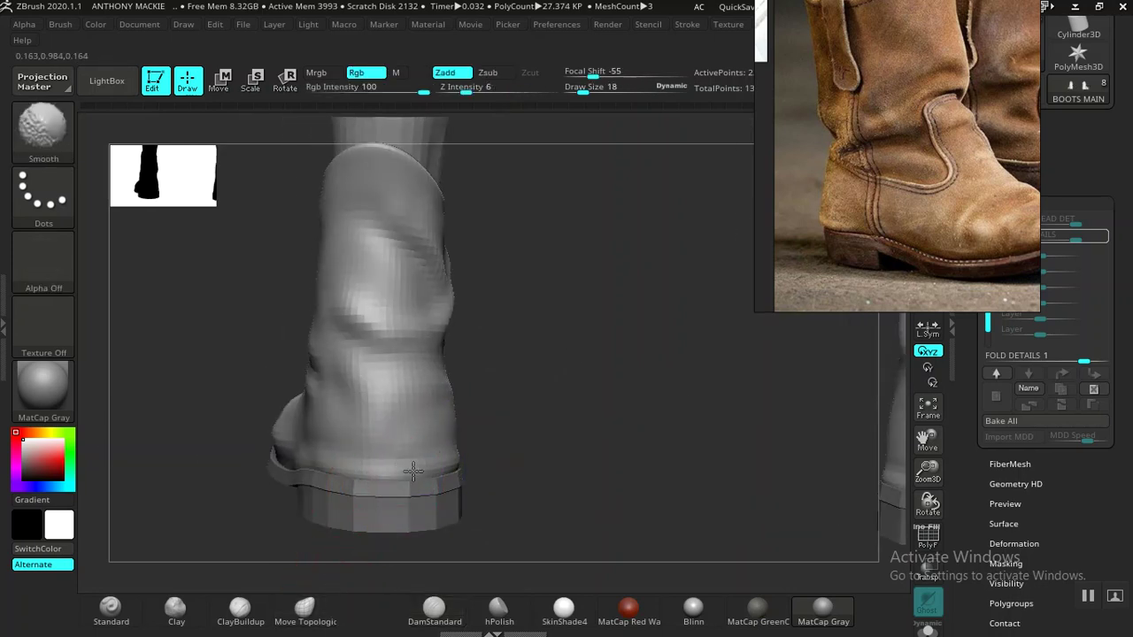
pyautogui.keyDown('shift'); pyautogui.moveTo(454, 457); pyautogui.dragTo(477, 450); pyautogui.keyUp('shift')
pyautogui.moveTo(581, 396); pyautogui.dragTo(498, 334)
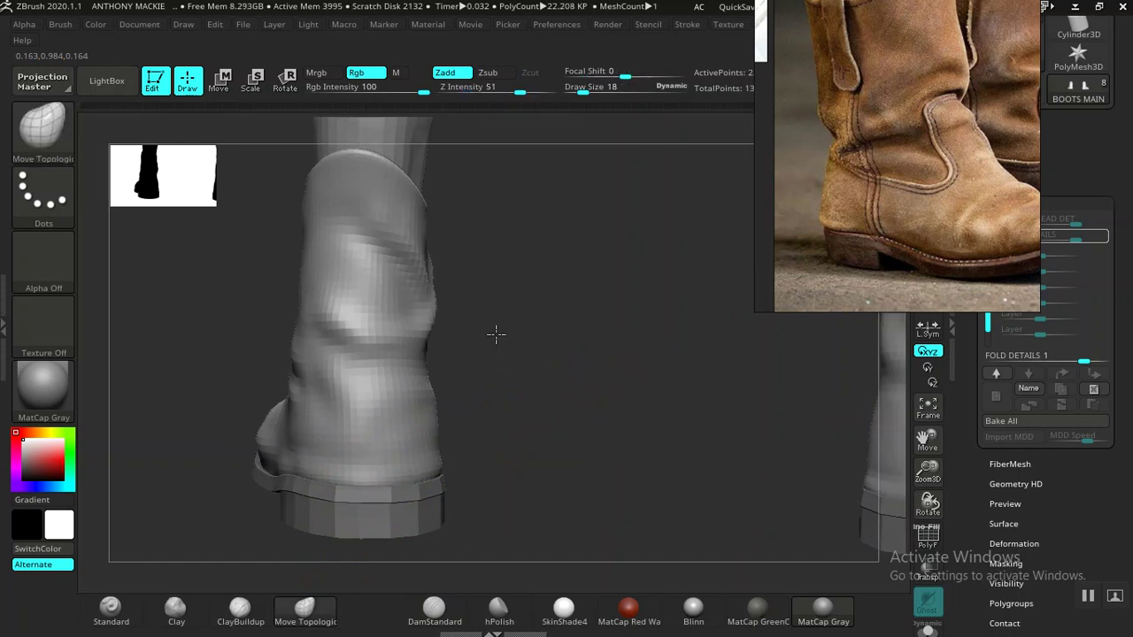
pyautogui.press('f')
pyautogui.moveTo(507, 392)
pyautogui.mouseDown()
pyautogui.moveTo(382, 395)
pyautogui.moveTo(493, 407)
pyautogui.moveTo(513, 387)
pyautogui.moveTo(485, 395)
pyautogui.moveTo(705, 375)
pyautogui.moveTo(554, 406)
pyautogui.moveTo(625, 362)
pyautogui.moveTo(670, 427)
pyautogui.mouseUp()
pyautogui.moveTo(628, 392); pyautogui.dragTo(644, 228)
pyautogui.moveTo(863, 174); pyautogui.dragTo(851, 150, button='middle')
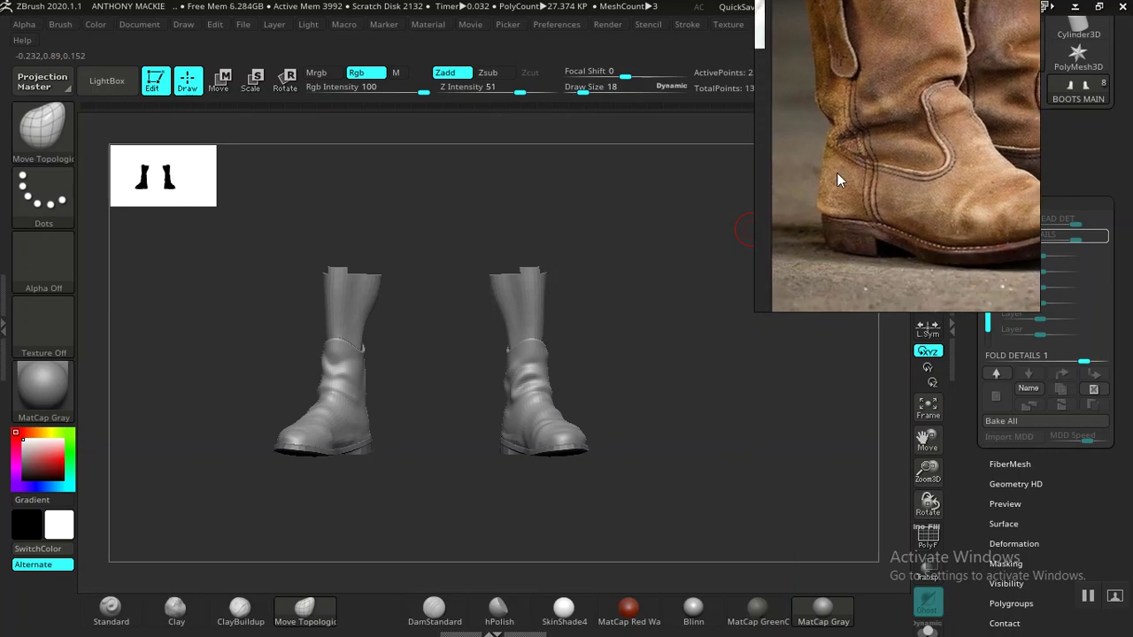
# - Examine the ankle and heel folds in the tan leather and suede boot reference photos, comparing them with both sculpted boots
pyautogui.scroll(1, 845, 172)
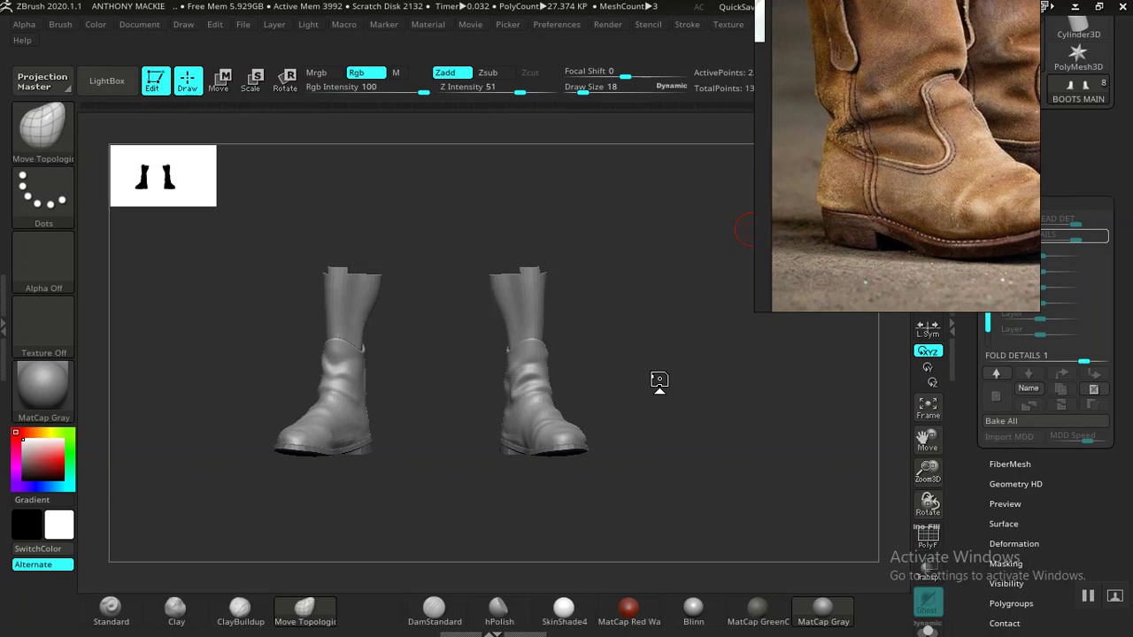
pyautogui.moveTo(824, 412); pyautogui.dragTo(830, 427)
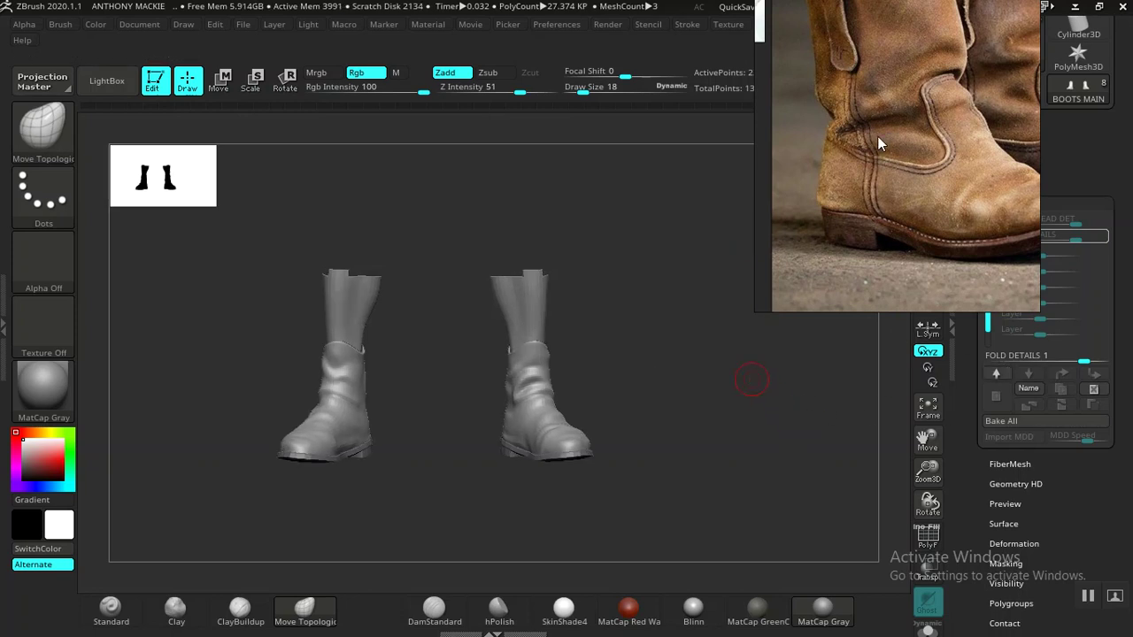
pyautogui.moveTo(878, 138); pyautogui.dragTo(867, 266)
pyautogui.scroll(-6, 869, 244)
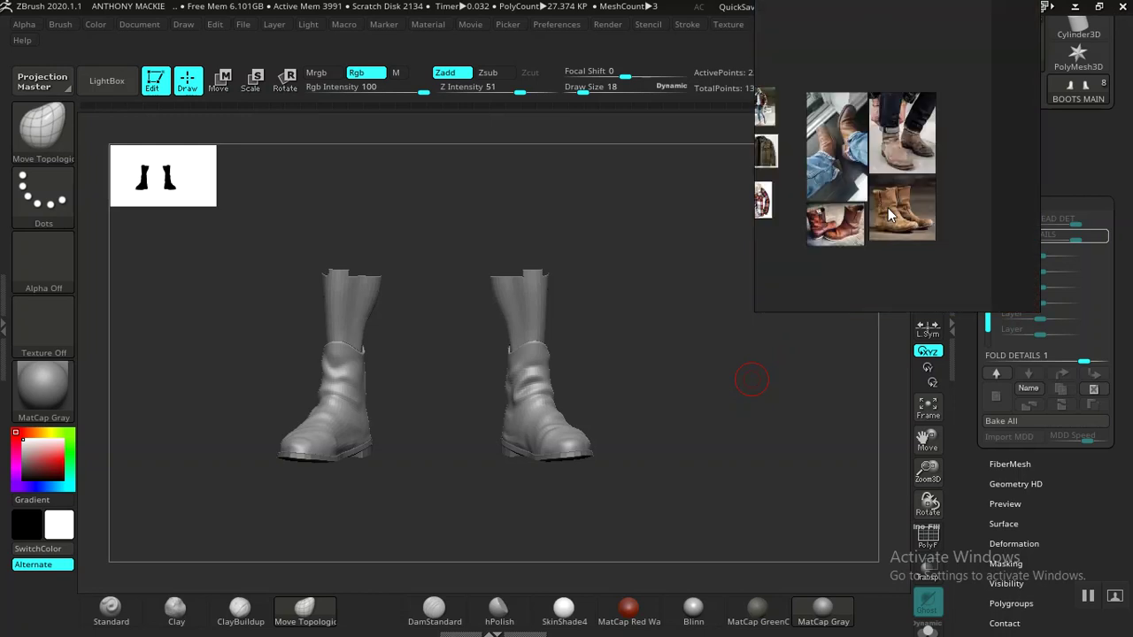
pyautogui.scroll(2, 885, 202)
pyautogui.scroll(8, 883, 201)
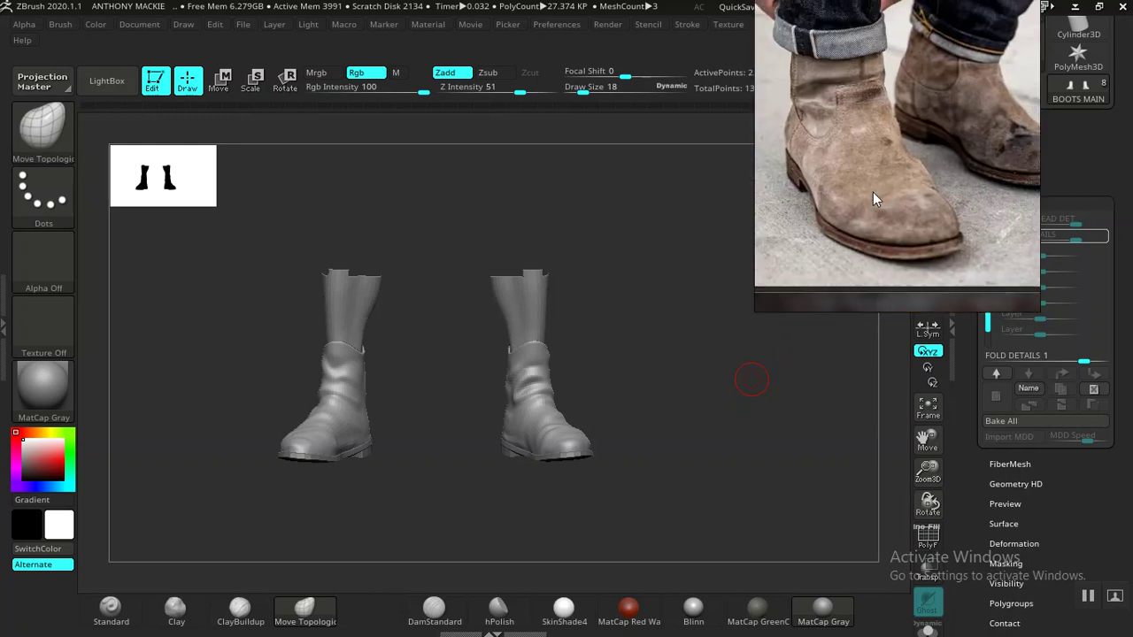
pyautogui.moveTo(873, 192); pyautogui.dragTo(850, 207, button='middle')
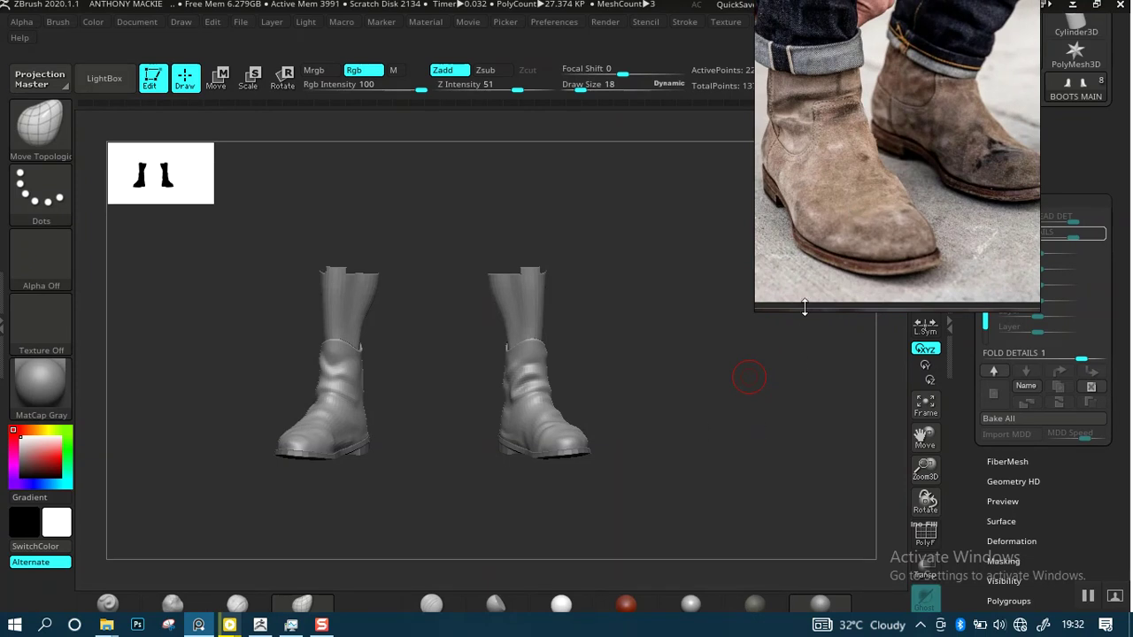
pyautogui.click(748, 377)
pyautogui.scroll(1, 857, 177)
pyautogui.scroll(-1, 857, 174)
pyautogui.scroll(2, 858, 174)
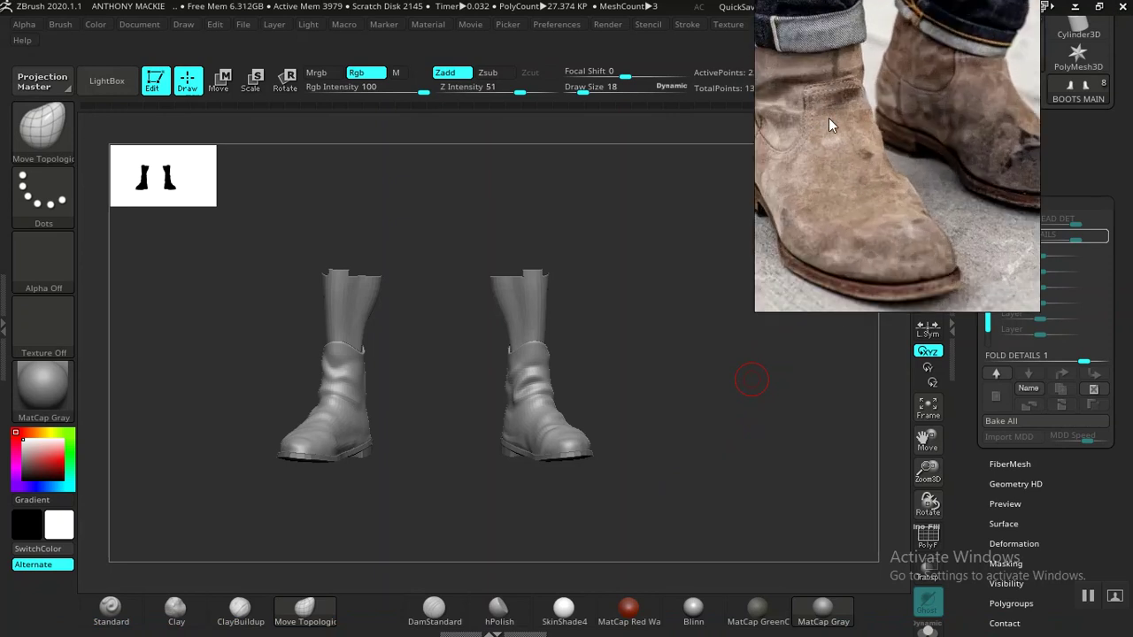
pyautogui.moveTo(823, 112); pyautogui.dragTo(852, 107, button='middle')
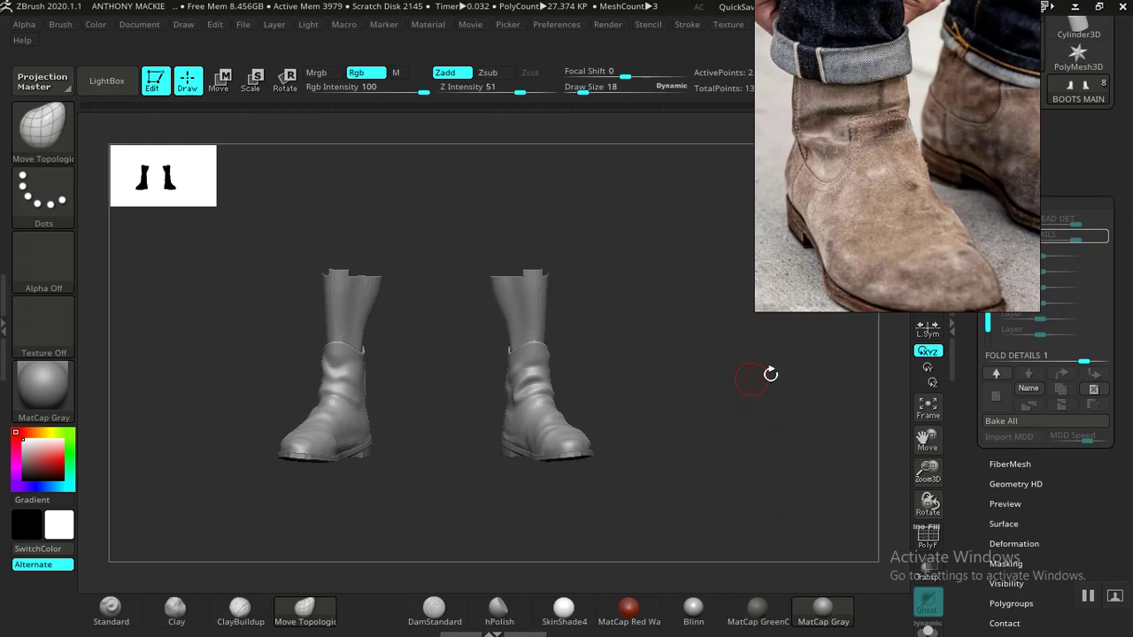
pyautogui.moveTo(716, 470)
pyautogui.mouseDown()
pyautogui.moveTo(743, 473)
pyautogui.moveTo(715, 536)
pyautogui.moveTo(734, 461)
pyautogui.mouseUp()
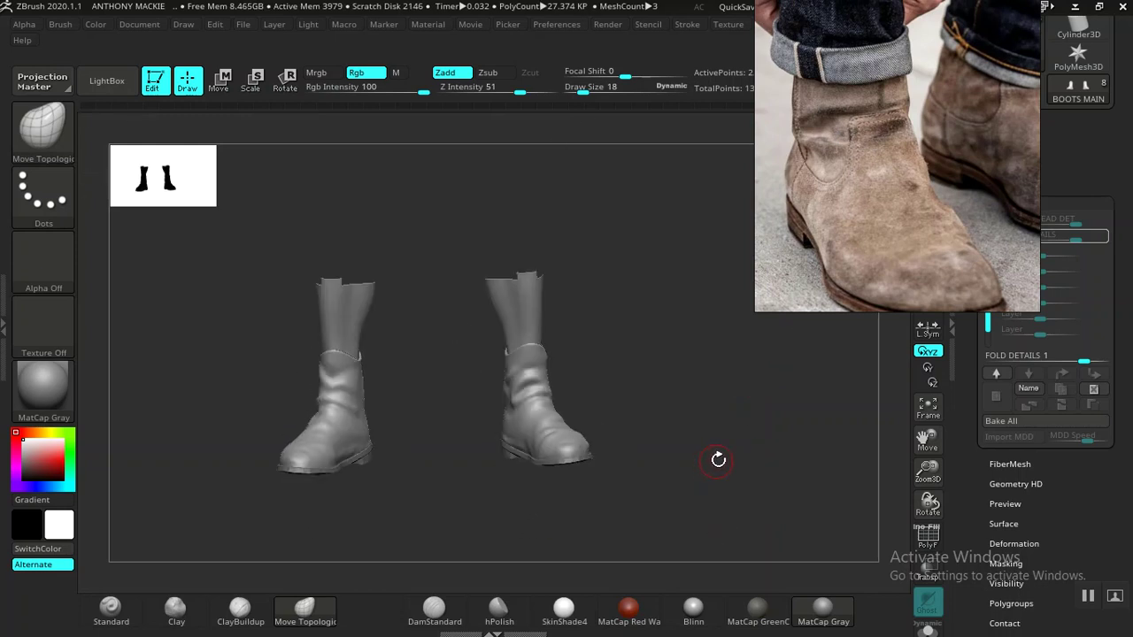